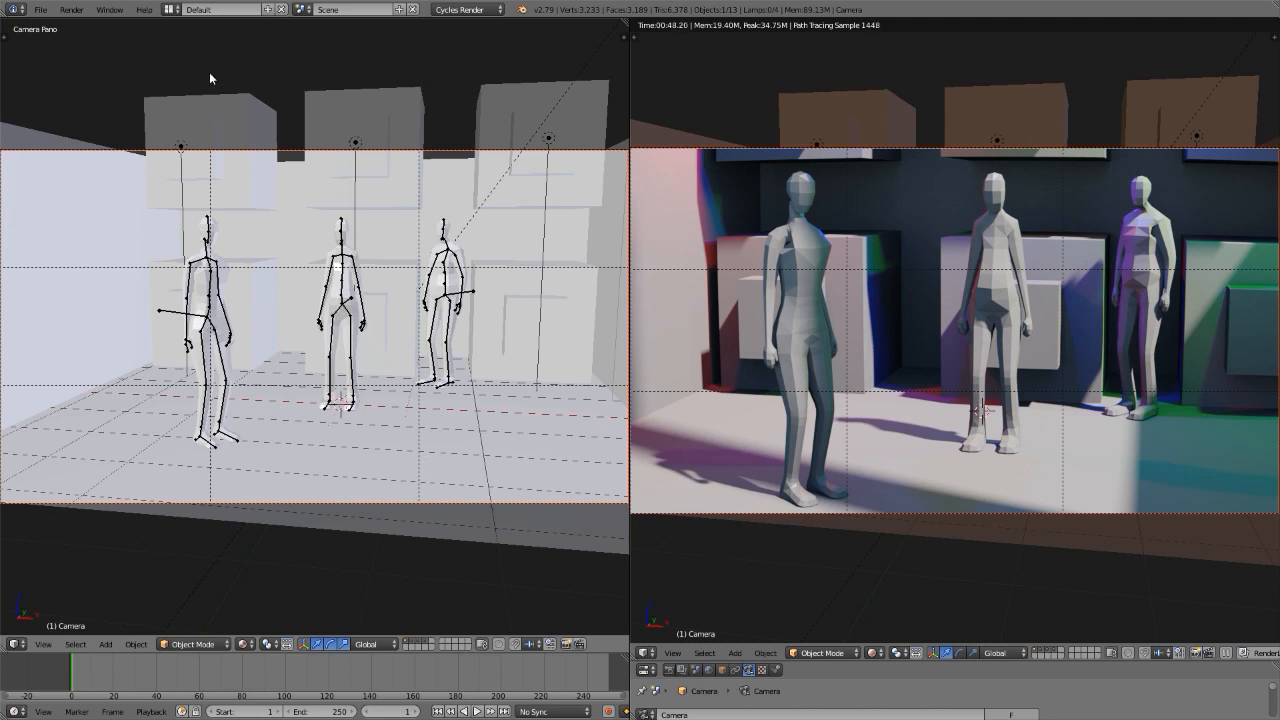
Step: Cycle the working camera view through wireframe and solid display, ending on Material shading
{"action": "key", "text": "z"}
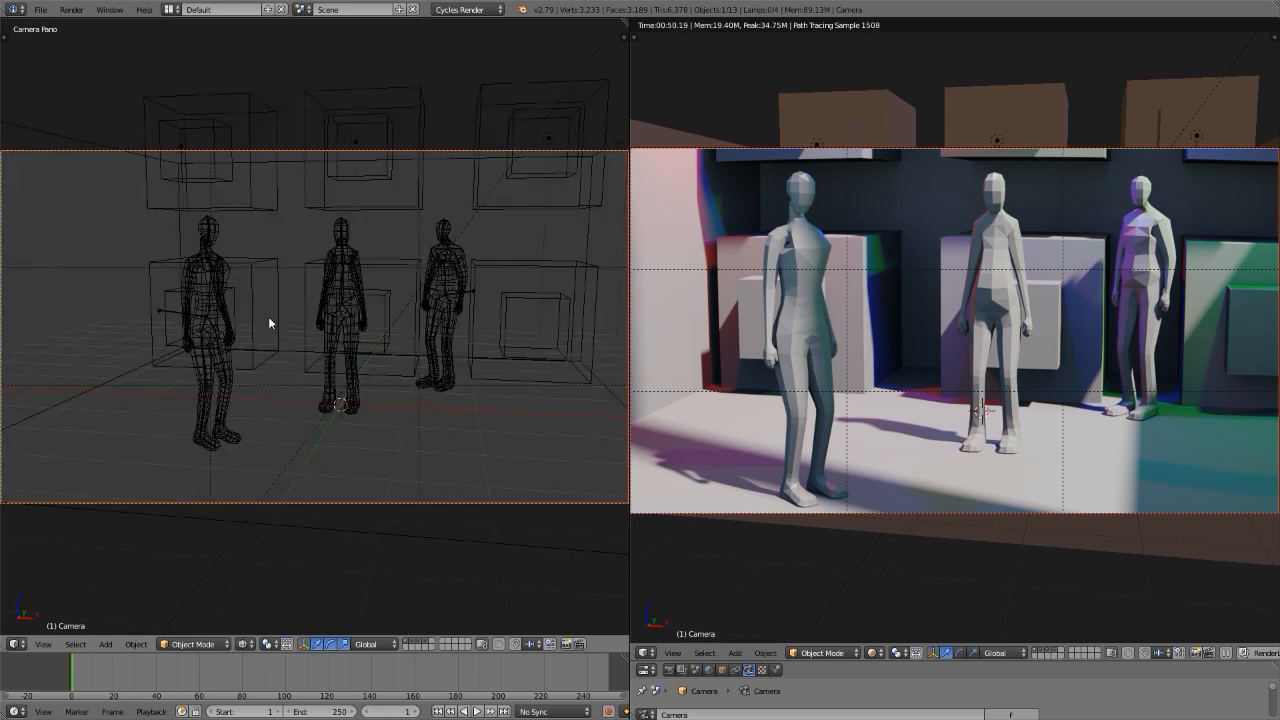
{"action": "key", "text": "z"}
{"action": "left_click", "coordinate": [243, 644]}
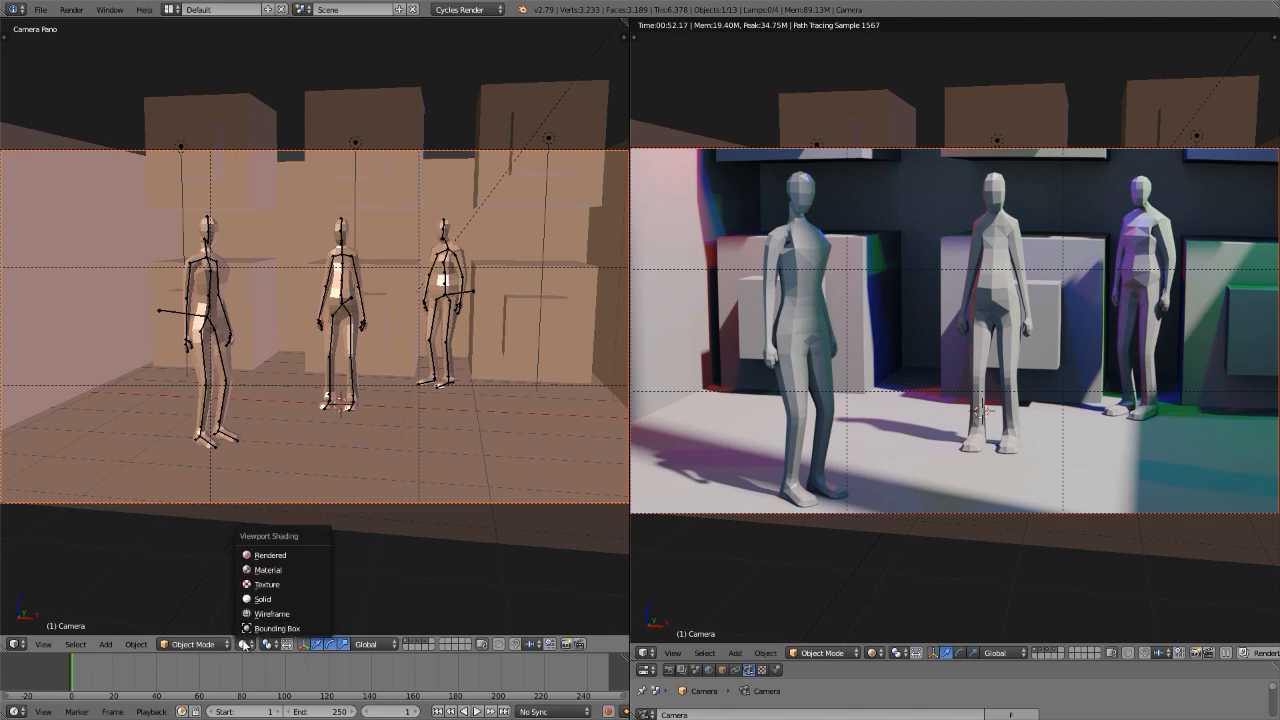
{"action": "left_click", "coordinate": [251, 568]}
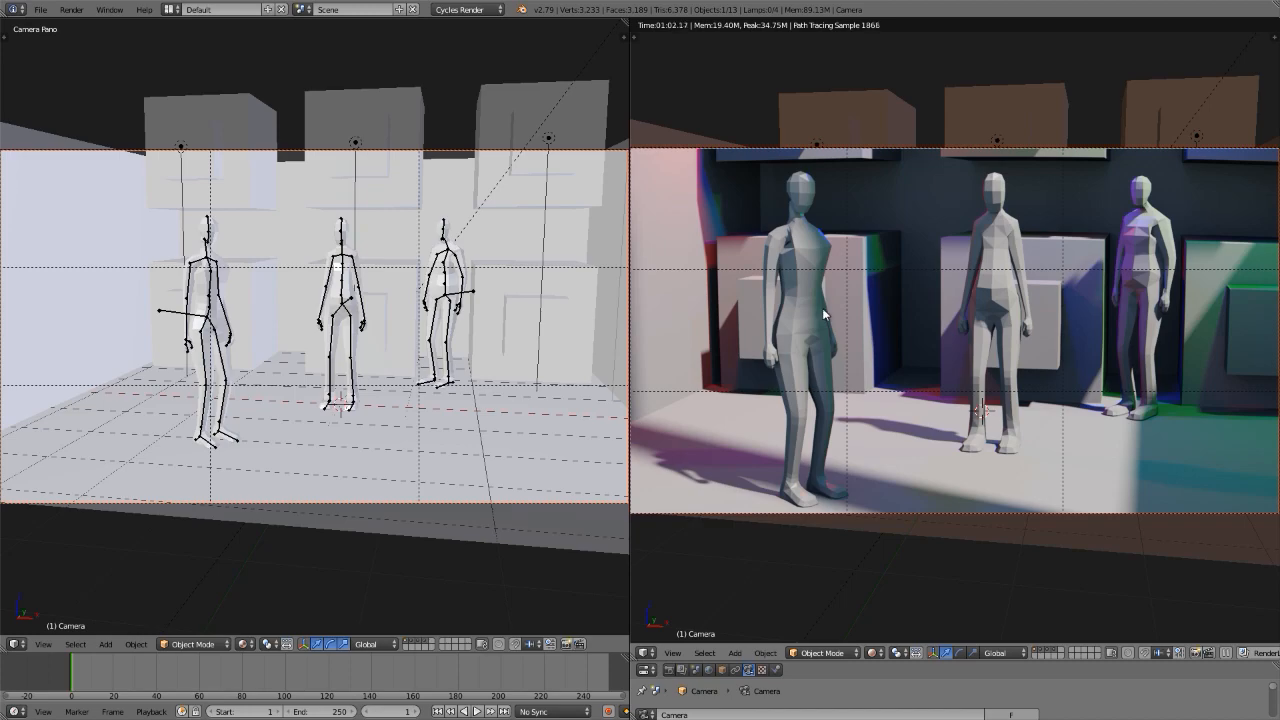
Step: Restart the rendered camera preview, examine it maximized and fitted to the view, and return to the split layout
{"action": "key", "text": "shift+z"}
{"action": "key", "text": "shift+z"}
{"action": "key", "text": "shift+space"}
{"action": "key", "text": "Home"}
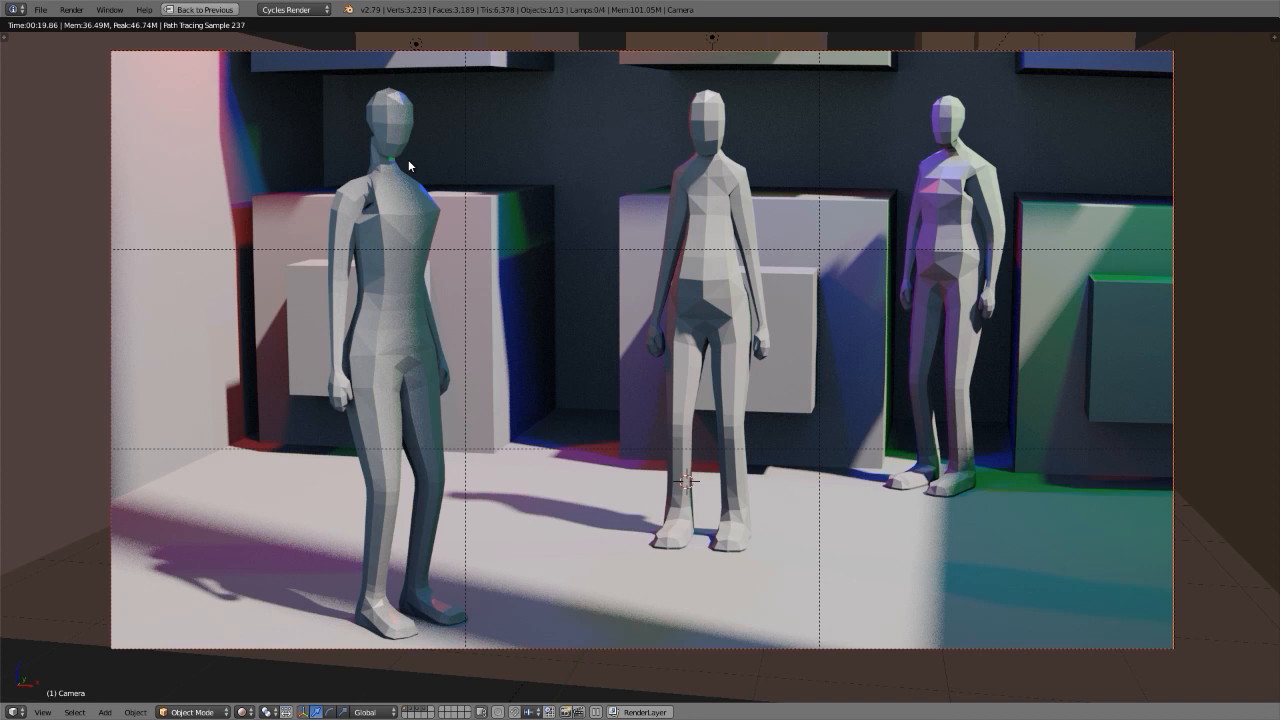
{"action": "key", "text": "ctrl+Up"}
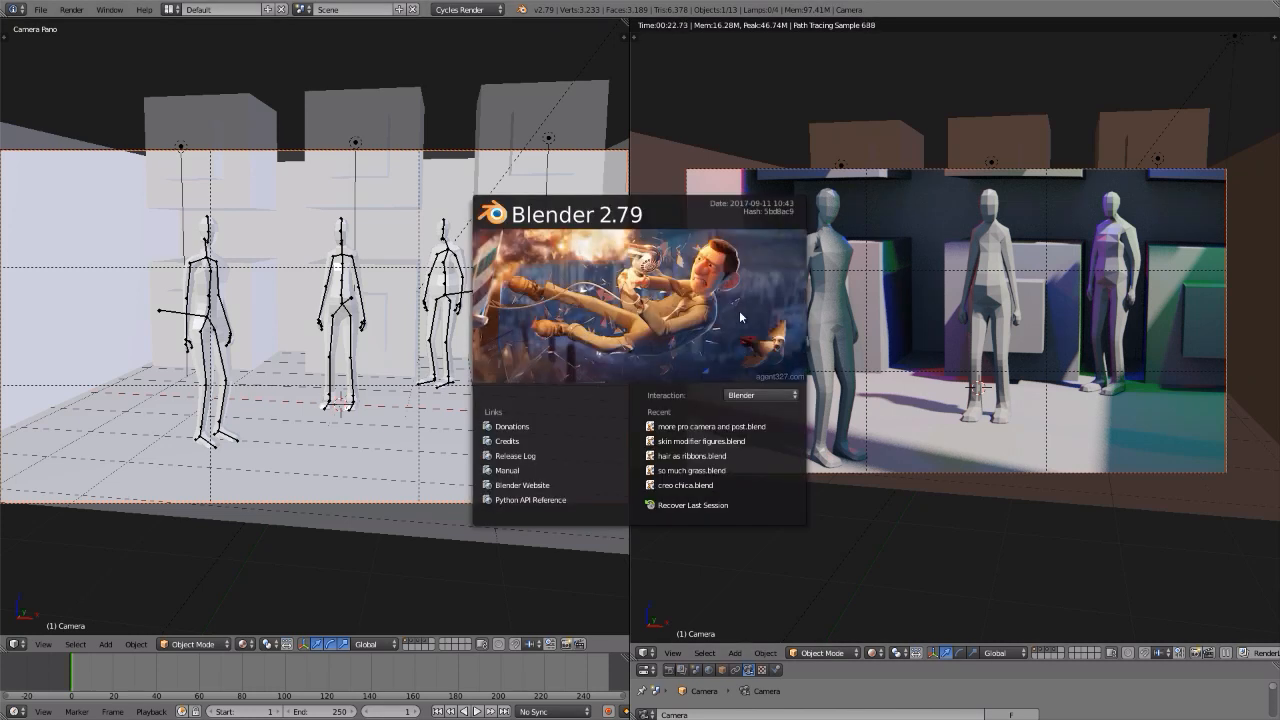
Step: Dismiss the splash screen and start a new scene by reloading the start-up file
{"action": "left_click", "coordinate": [657, 278]}
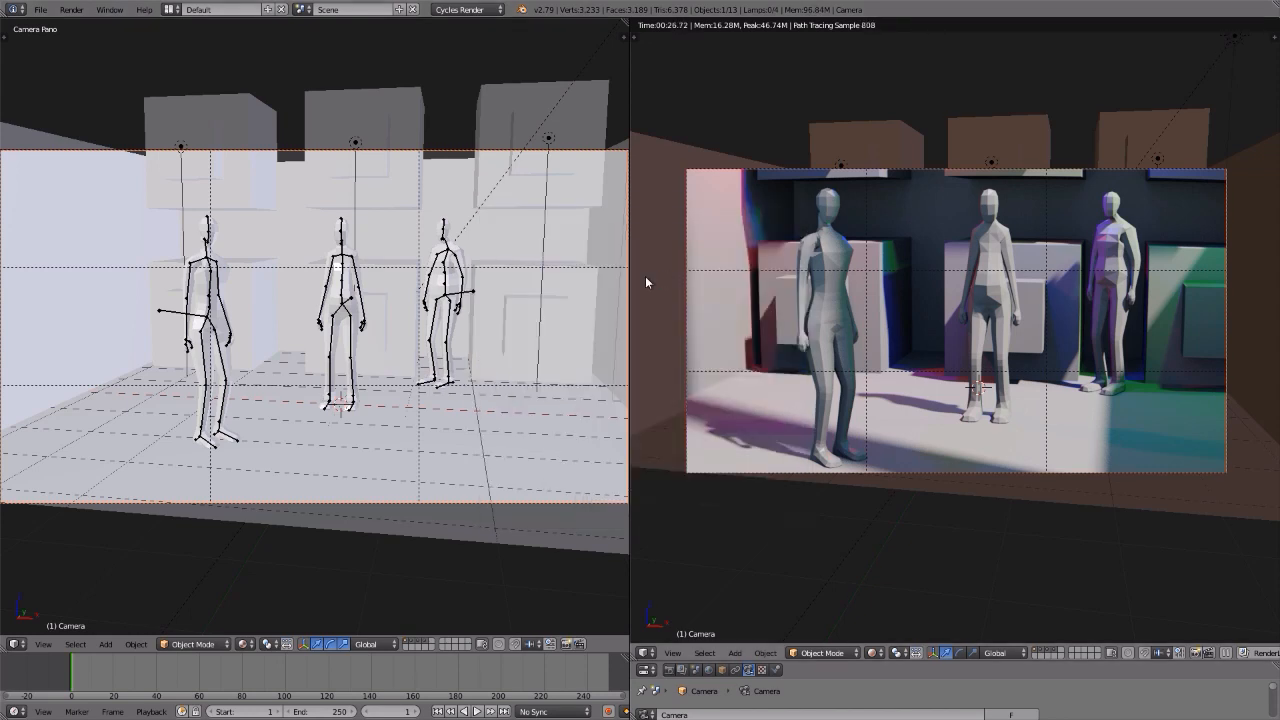
{"action": "left_click", "coordinate": [41, 10]}
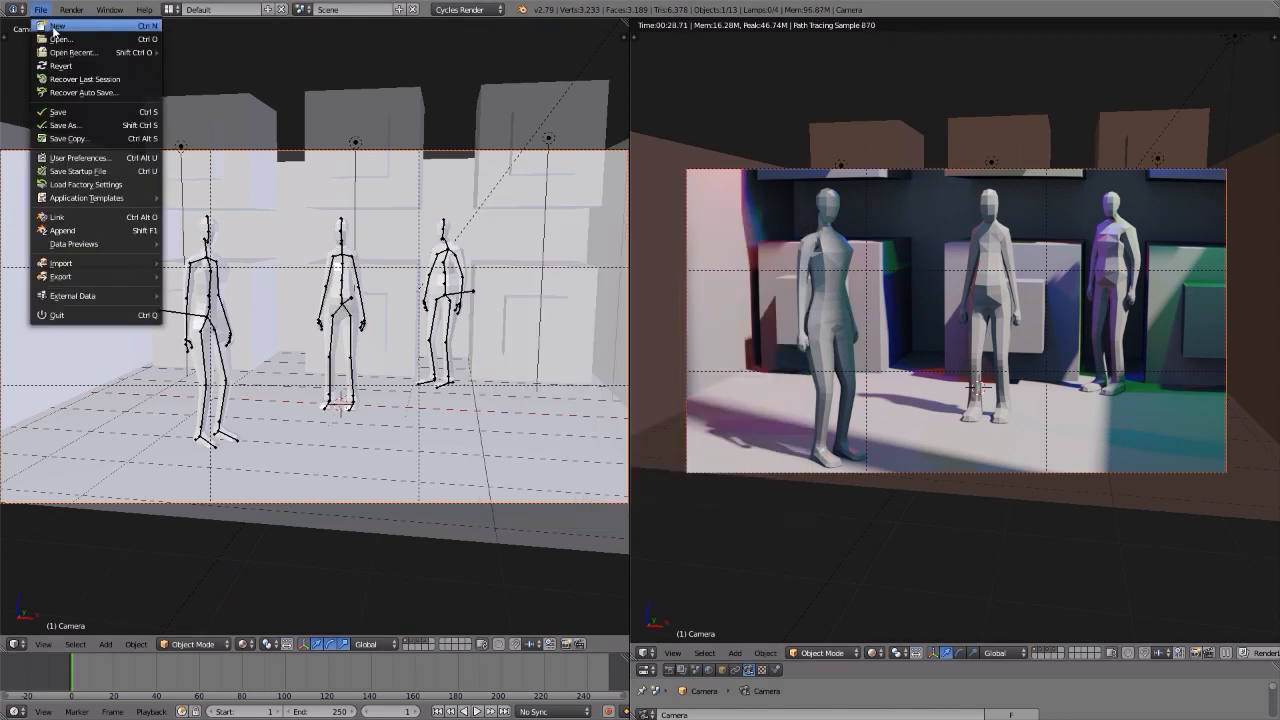
{"action": "left_click", "coordinate": [54, 27]}
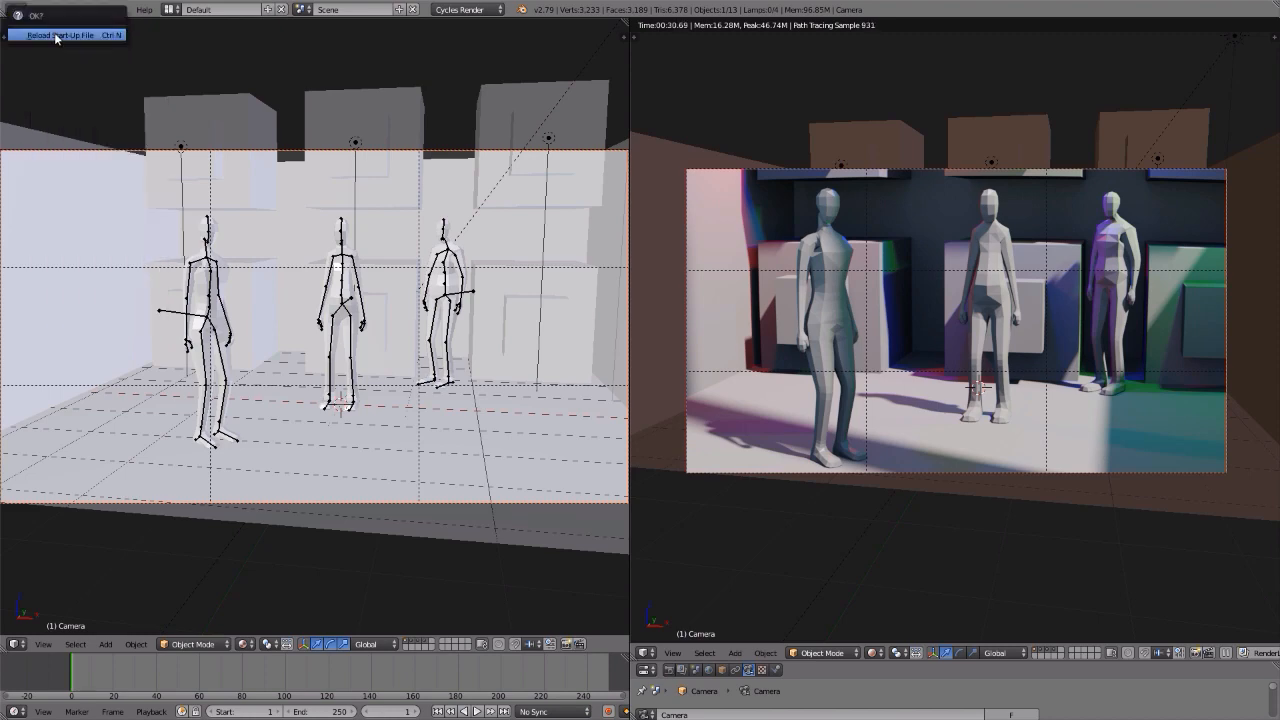
{"action": "left_click", "coordinate": [57, 36]}
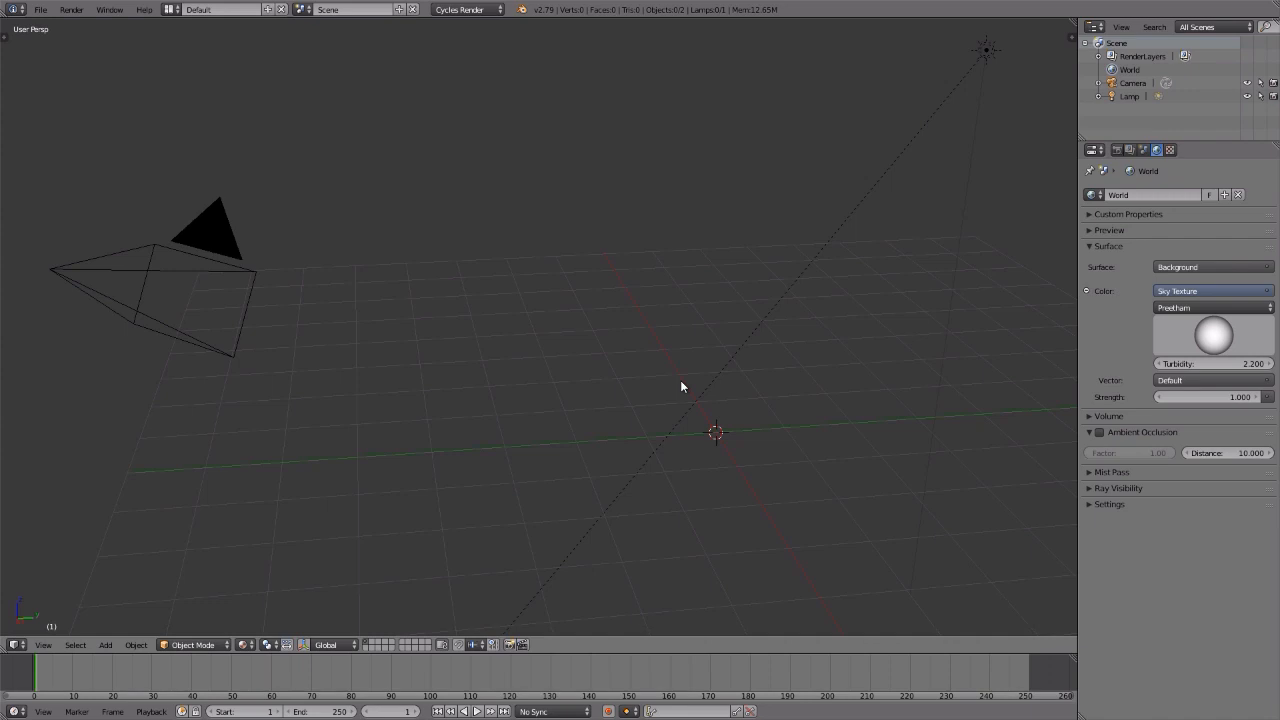
Step: Add a cube at the origin and delete it again
{"action": "key", "text": "shift+a"}
{"action": "mouse_move", "coordinate": [680, 382]}
{"action": "left_click", "coordinate": [722, 66]}
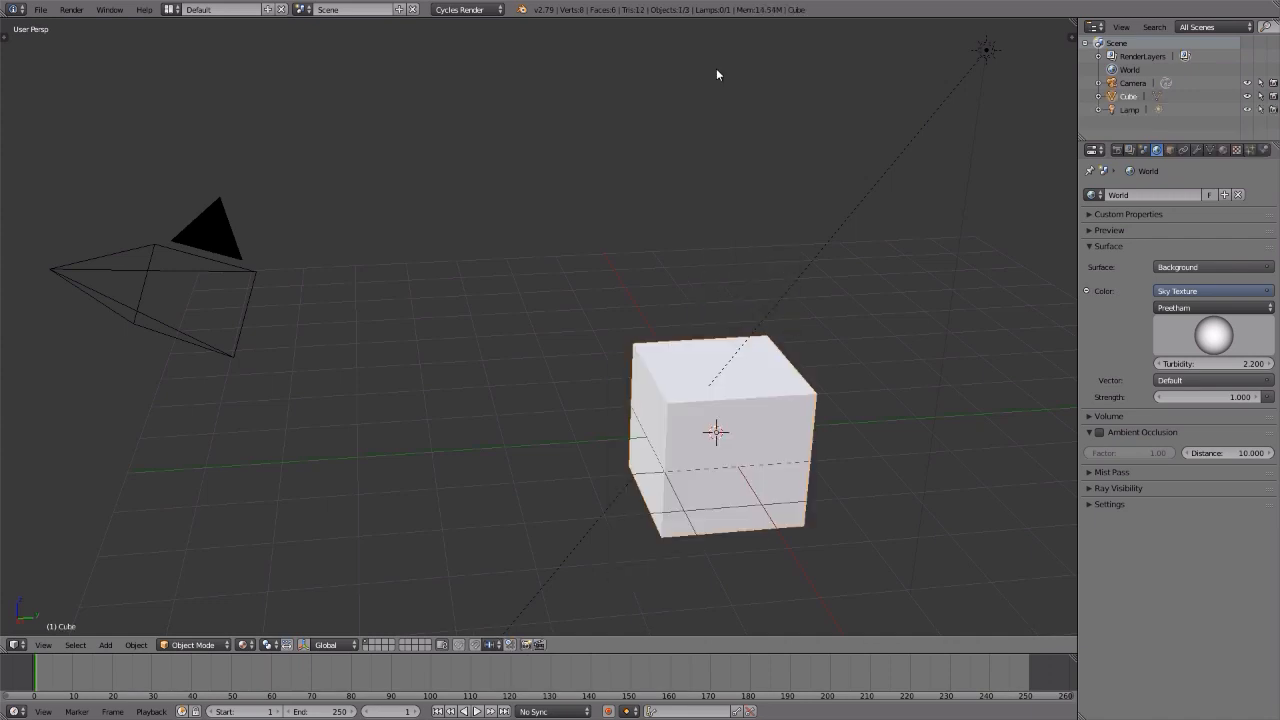
{"action": "key", "text": "x"}
{"action": "left_click", "coordinate": [804, 253]}
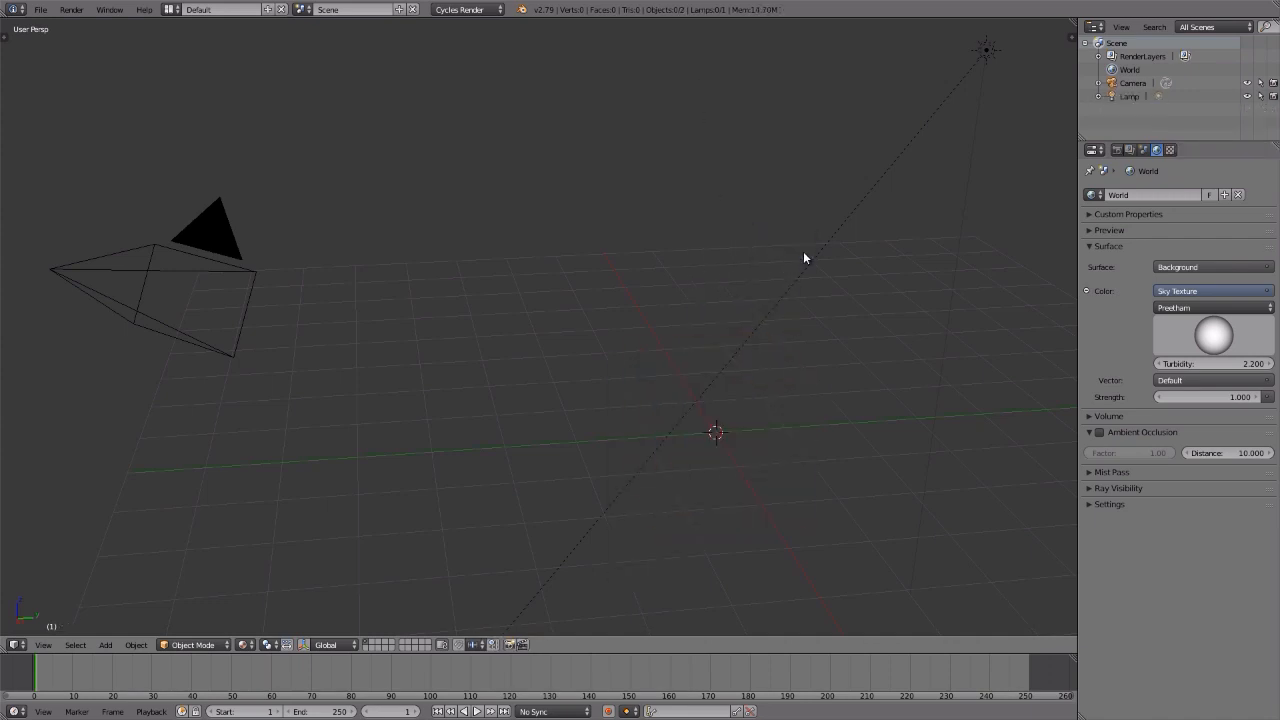
Step: Reopen the most recent file containing the three figures in the room
{"action": "left_click", "coordinate": [40, 10]}
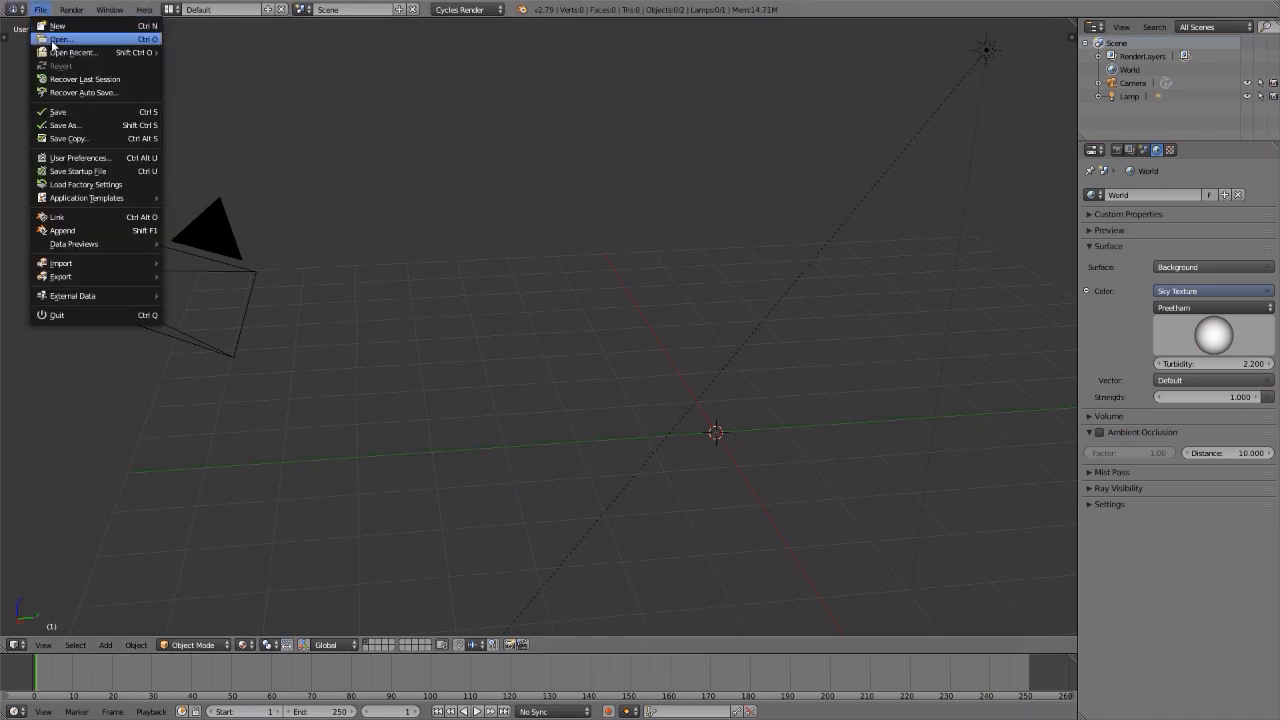
{"action": "mouse_move", "coordinate": [64, 52]}
{"action": "left_click", "coordinate": [210, 54]}
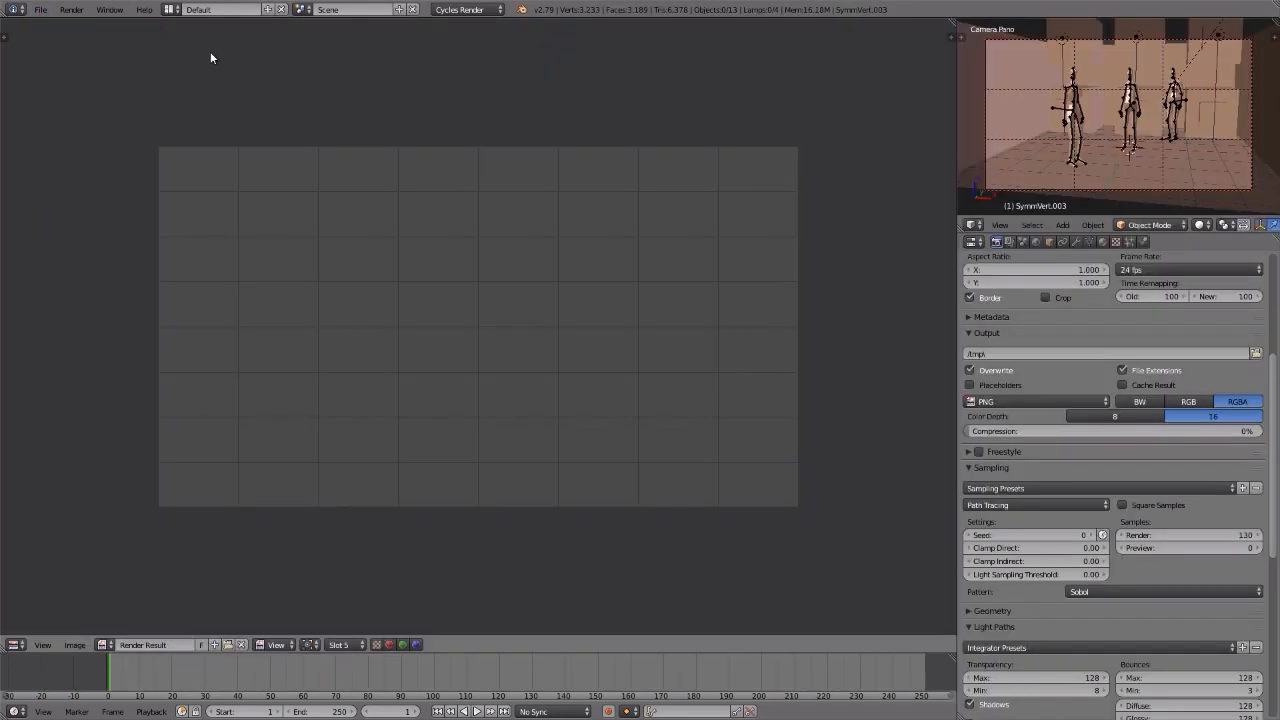
Step: Leave the render result and show the camera view in a maximized 3D viewport with Material shading
{"action": "key", "text": "Escape"}
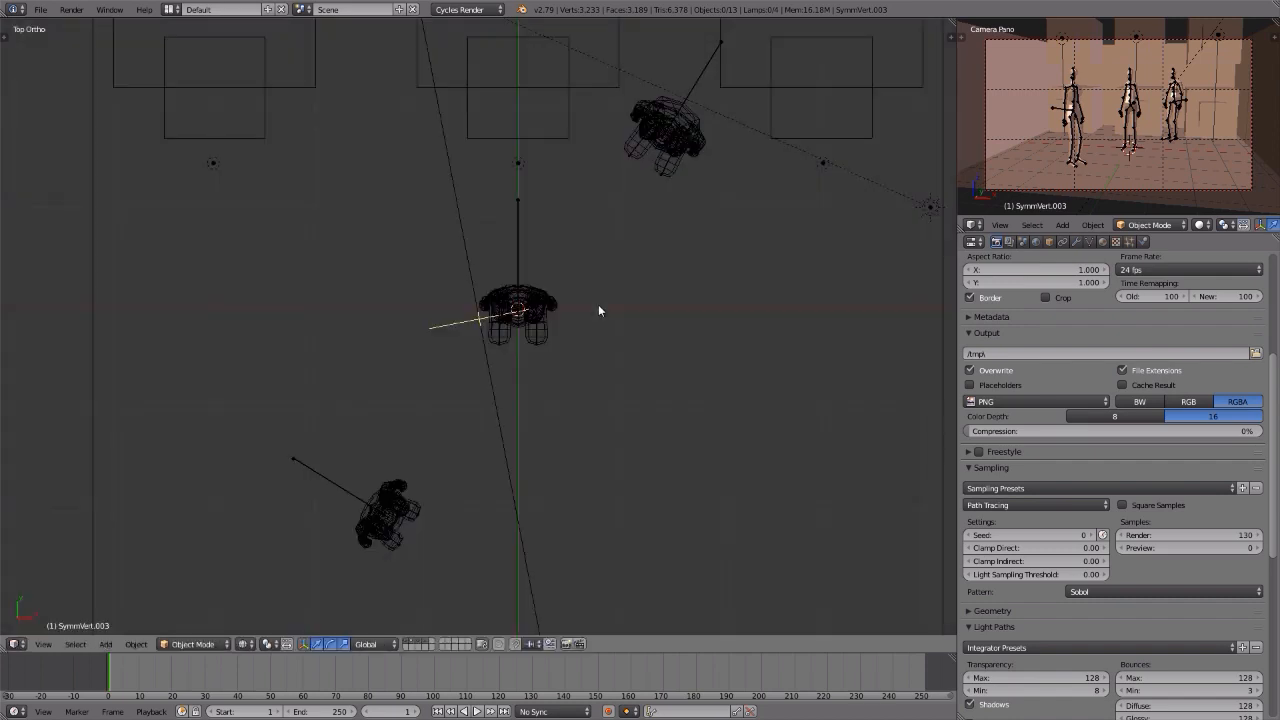
{"action": "key", "text": "KP_0"}
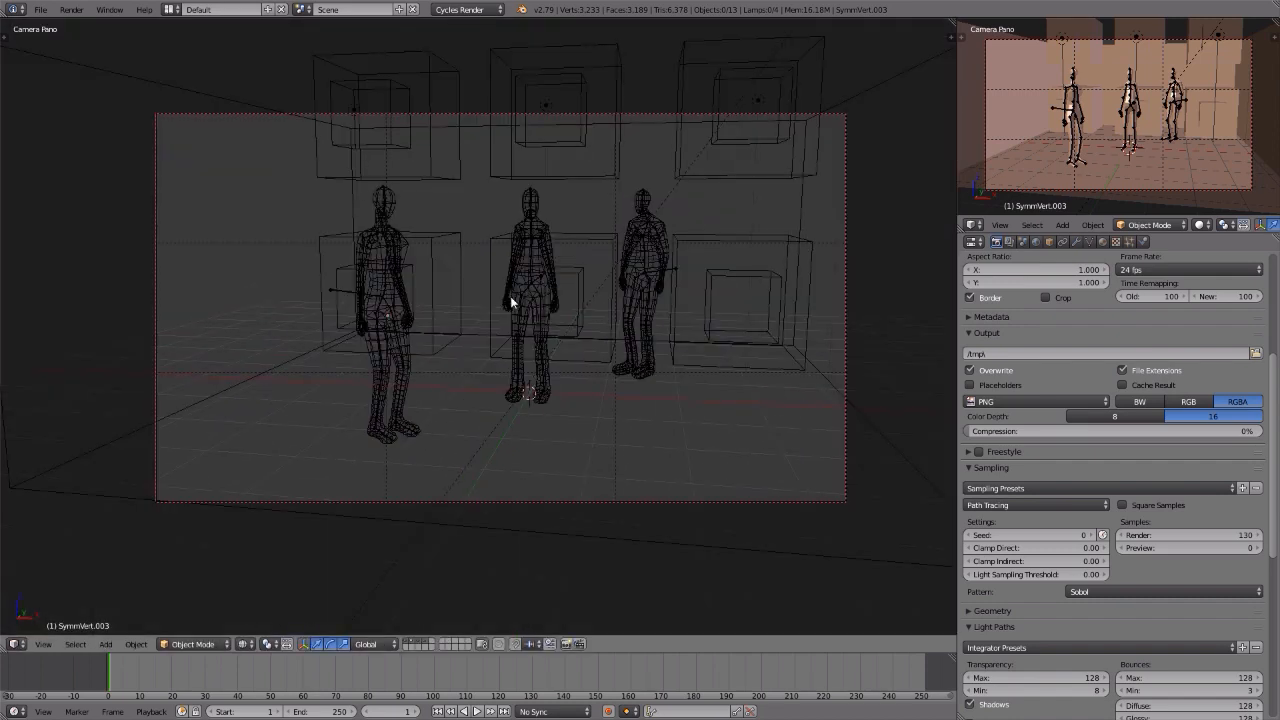
{"action": "key", "text": "z"}
{"action": "key", "text": "ctrl+Up"}
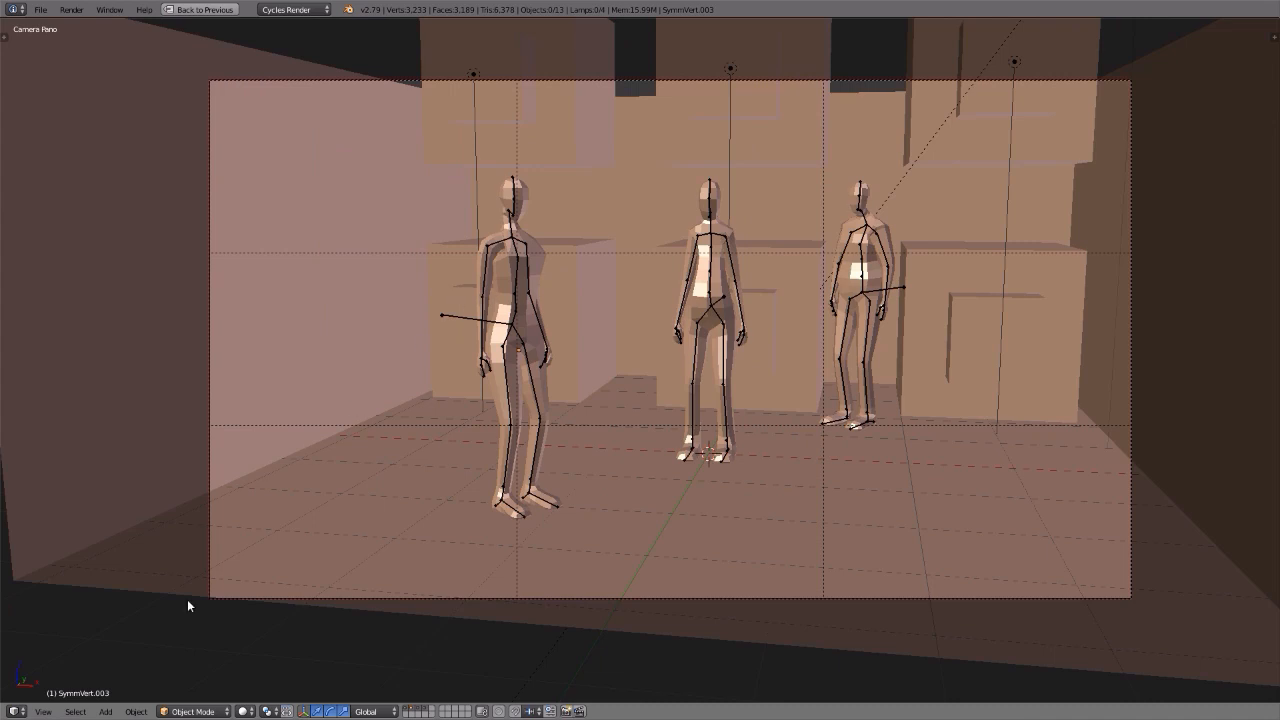
{"action": "left_click", "coordinate": [243, 711]}
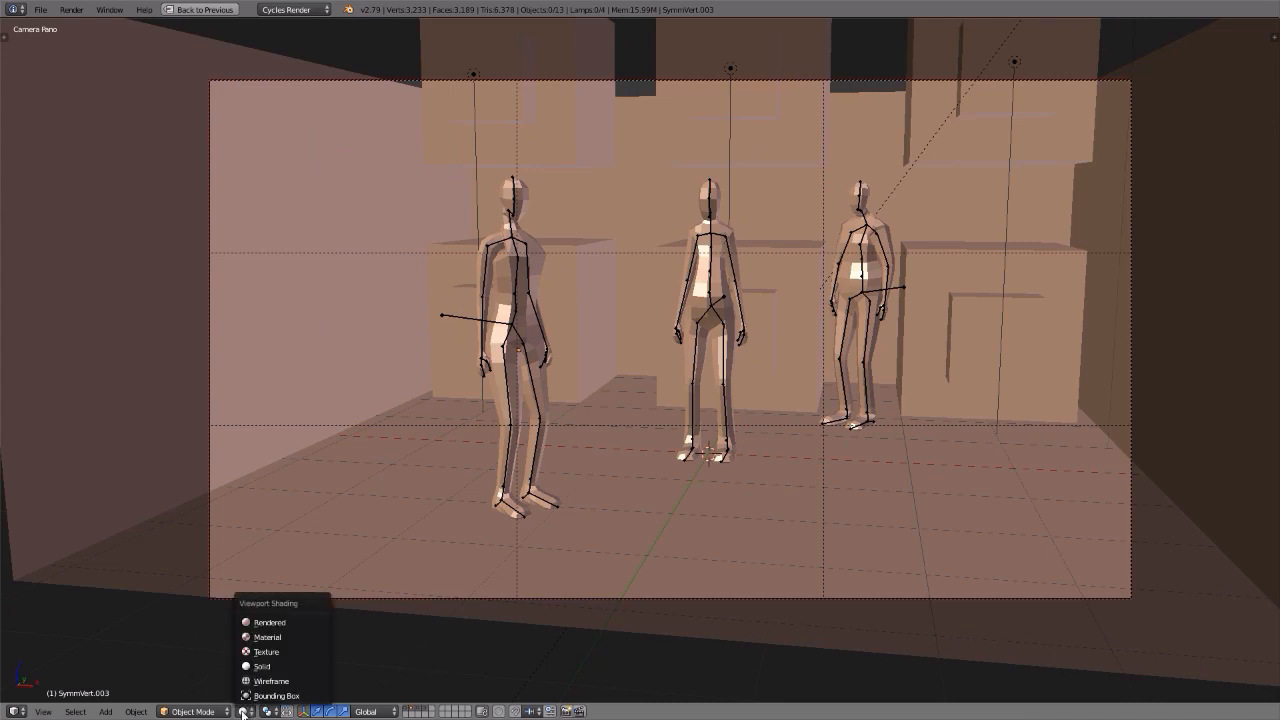
{"action": "left_click", "coordinate": [258, 637]}
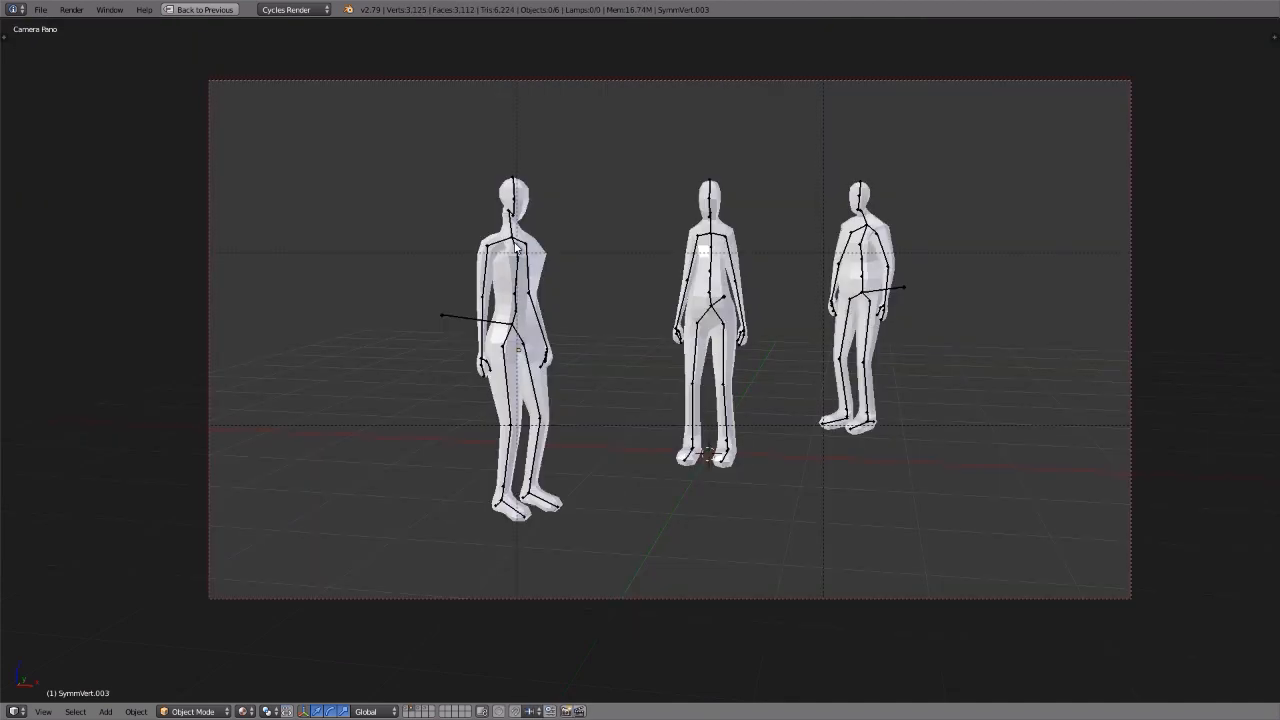
Step: Select the front figure's armature and examine the three figures up close in perspective and orthographic projection
{"action": "right_click", "coordinate": [515, 248]}
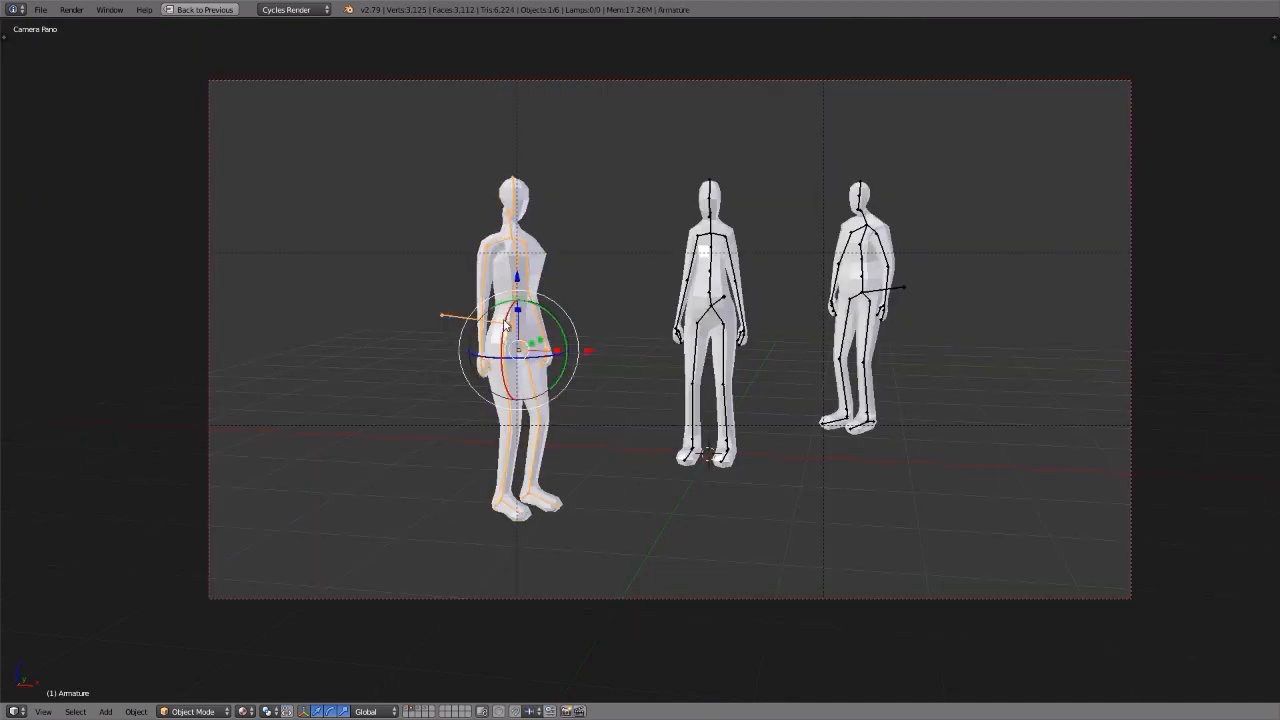
{"action": "key", "text": "KP_0"}
{"action": "middle_click_drag", "start_coordinate": [520, 324], "coordinate": [528, 208]}
{"action": "key", "text": "KP_5"}
{"action": "scroll", "coordinate": [420, 234], "scroll_direction": "up", "scroll_amount": 3}
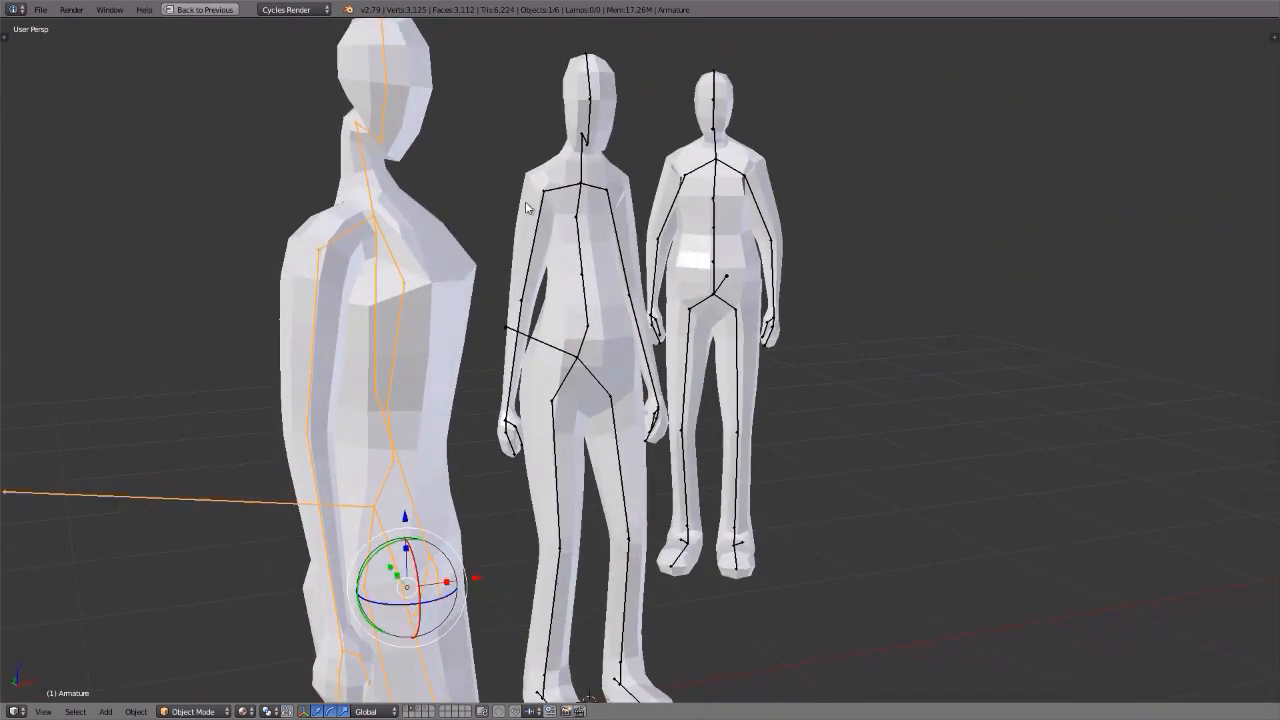
{"action": "mouse_move", "coordinate": [512, 333]}
{"action": "middle_mouse_down"}
{"action": "mouse_move", "coordinate": [557, 366]}
{"action": "mouse_move", "coordinate": [561, 313]}
{"action": "mouse_move", "coordinate": [654, 322]}
{"action": "mouse_move", "coordinate": [490, 317]}
{"action": "mouse_move", "coordinate": [512, 329]}
{"action": "middle_mouse_up"}
{"action": "key", "text": "KP_5"}
{"action": "scroll", "coordinate": [644, 325], "scroll_direction": "up", "scroll_amount": 3}
{"action": "scroll", "coordinate": [644, 325], "scroll_direction": "up", "scroll_amount": 1}
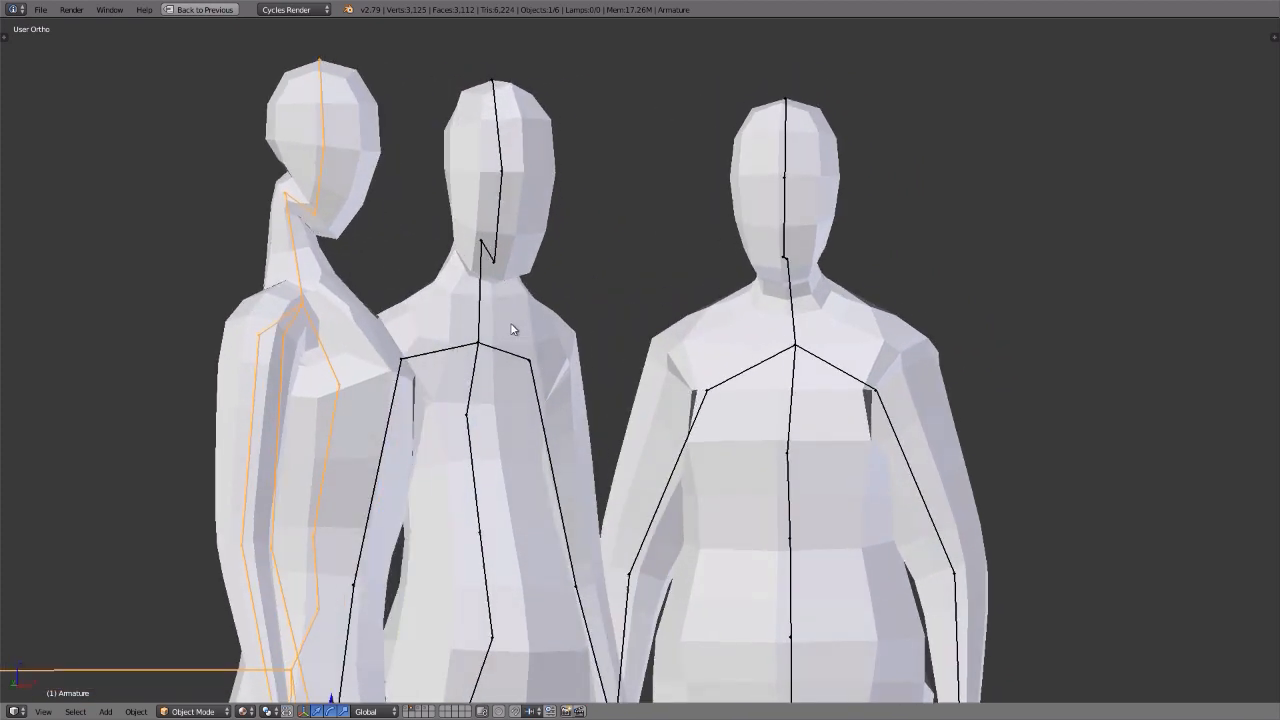
Step: Select and frame all the figures, switch to perspective projection and examine them from the side
{"action": "key", "text": "a"}
{"action": "key", "text": "KP_Decimal"}
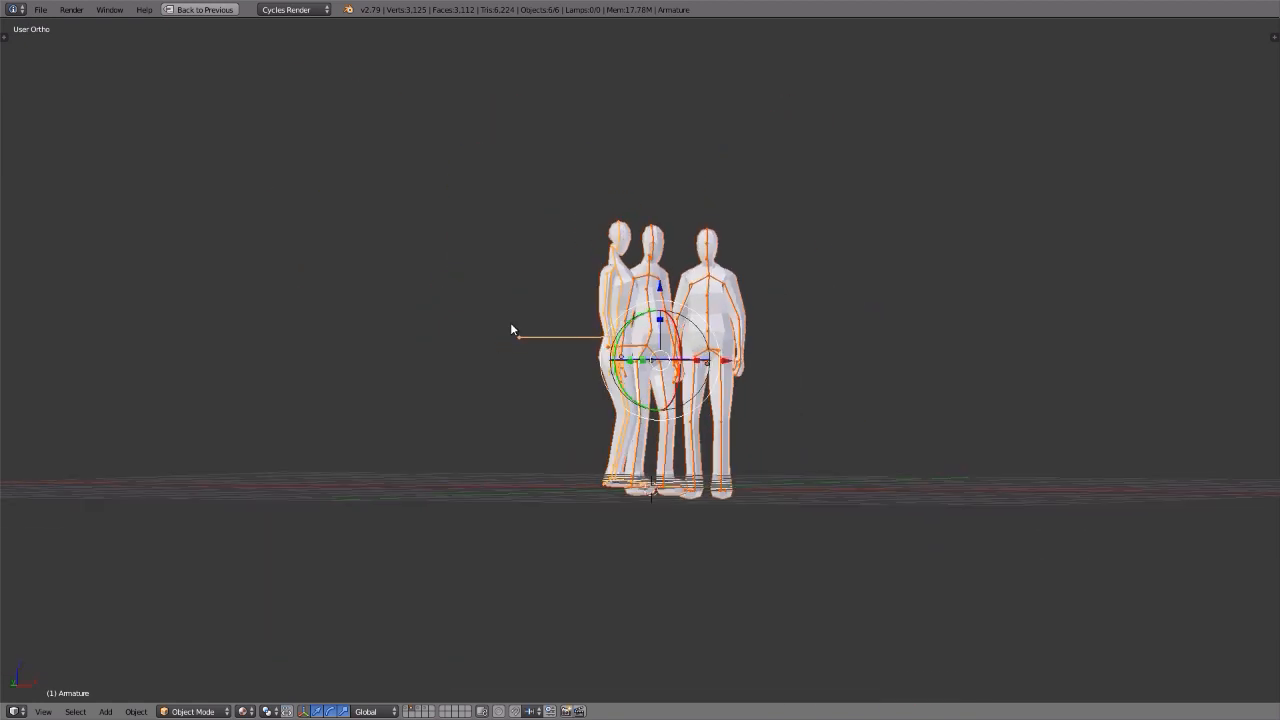
{"action": "key", "text": "KP_5"}
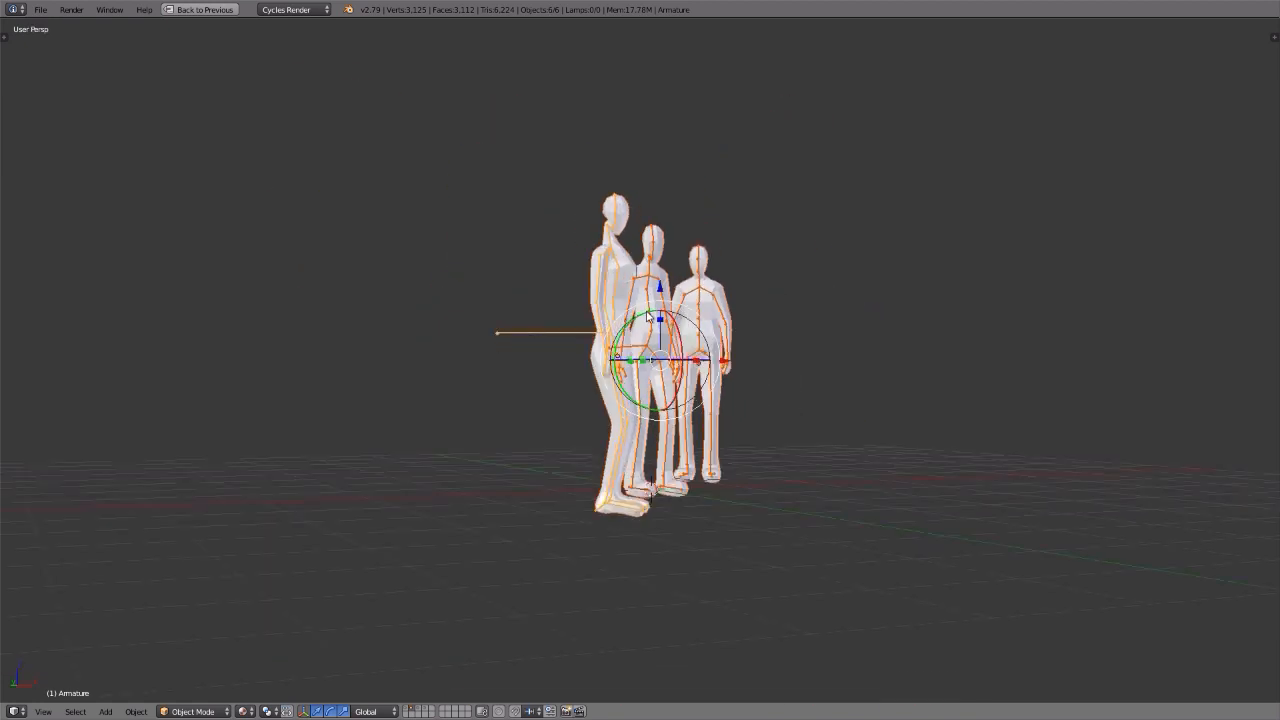
{"action": "middle_click_drag", "start_coordinate": [647, 315], "coordinate": [652, 319]}
{"action": "scroll", "coordinate": [645, 269], "scroll_direction": "up", "scroll_amount": 7}
{"action": "mouse_move", "coordinate": [645, 270]}
{"action": "middle_mouse_down"}
{"action": "mouse_move", "coordinate": [606, 277]}
{"action": "mouse_move", "coordinate": [645, 281]}
{"action": "middle_mouse_up"}
{"action": "scroll", "coordinate": [635, 282], "scroll_direction": "down", "scroll_amount": 4}
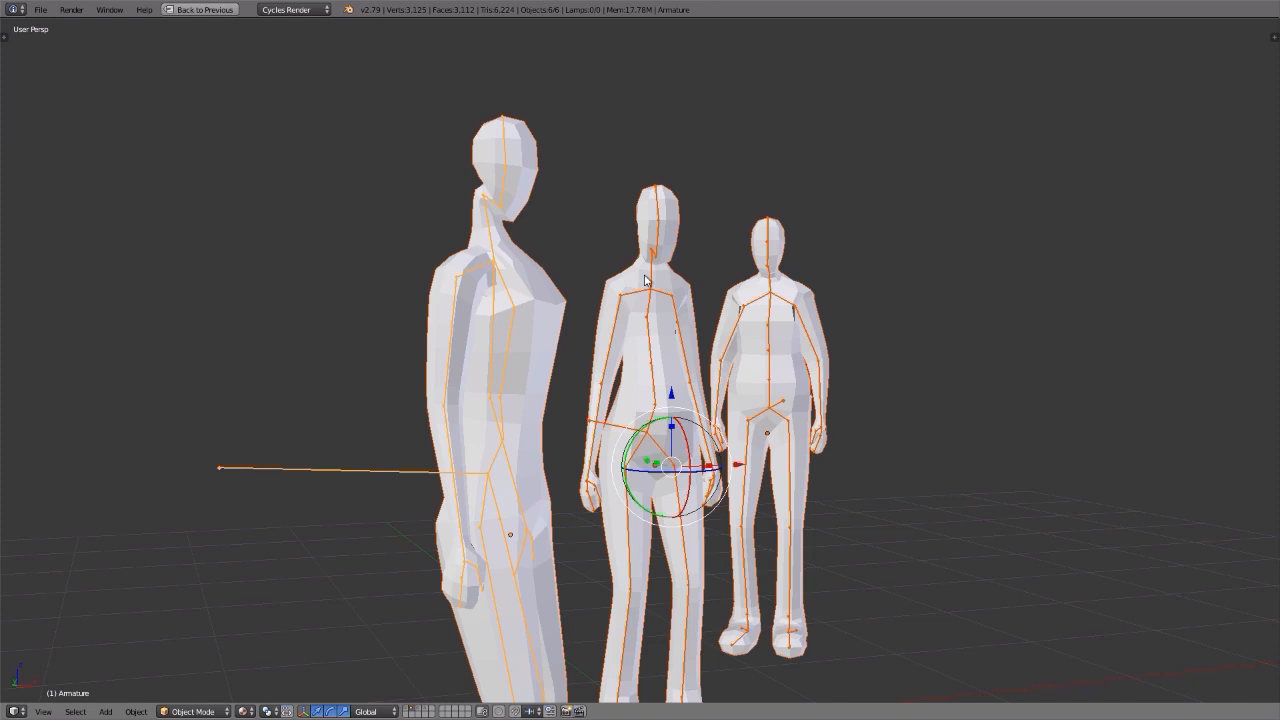
Step: Show layers 2 and 3 together with the figures and restore the full screen layout
{"action": "key", "text": "shift+2"}
{"action": "key", "text": "shift+3"}
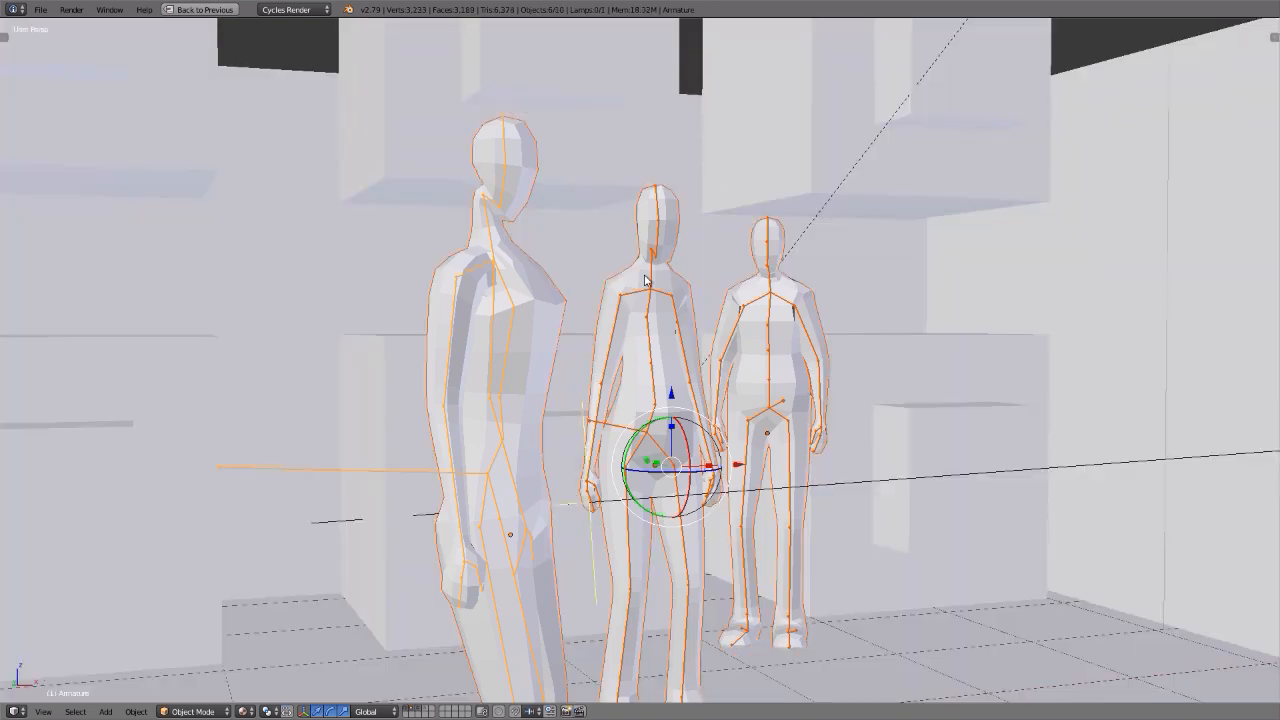
{"action": "key", "text": "shift+space"}
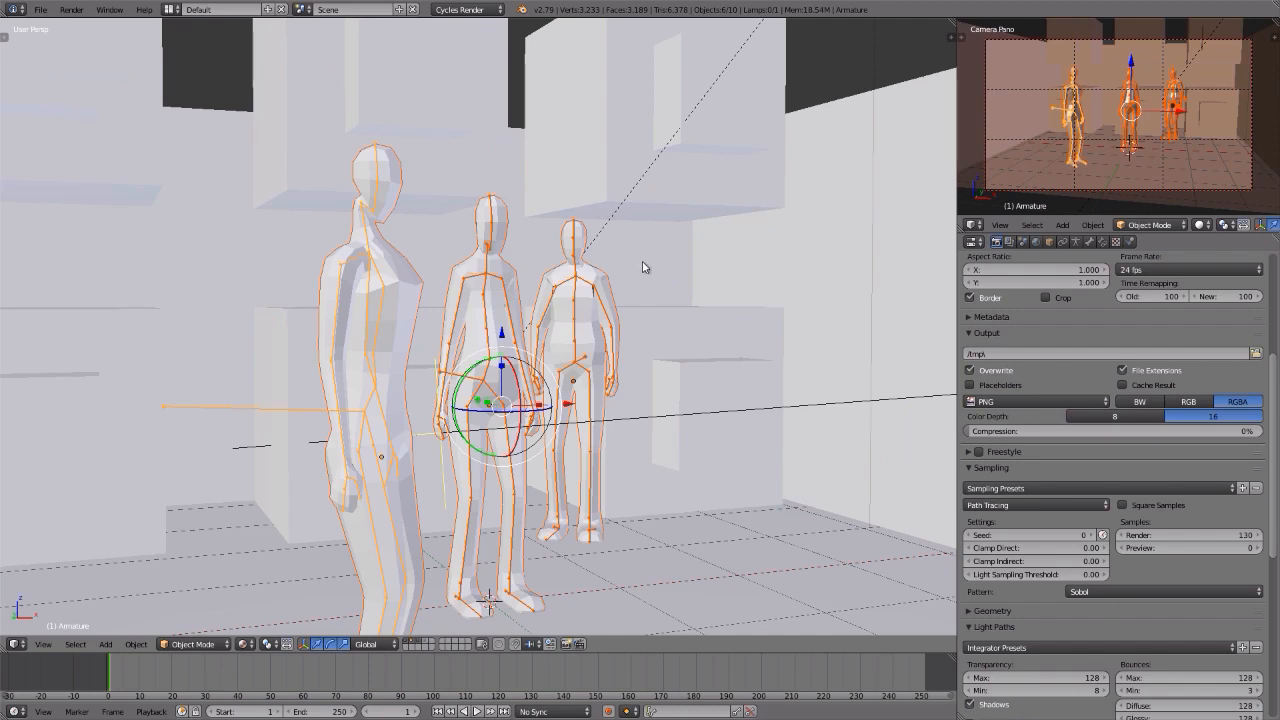
Step: Return to the camera view, select only the camera, isolate layer 2 and display the camera's data settings
{"action": "key", "text": "KP_0"}
{"action": "key", "text": "a"}
{"action": "right_click", "coordinate": [655, 117]}
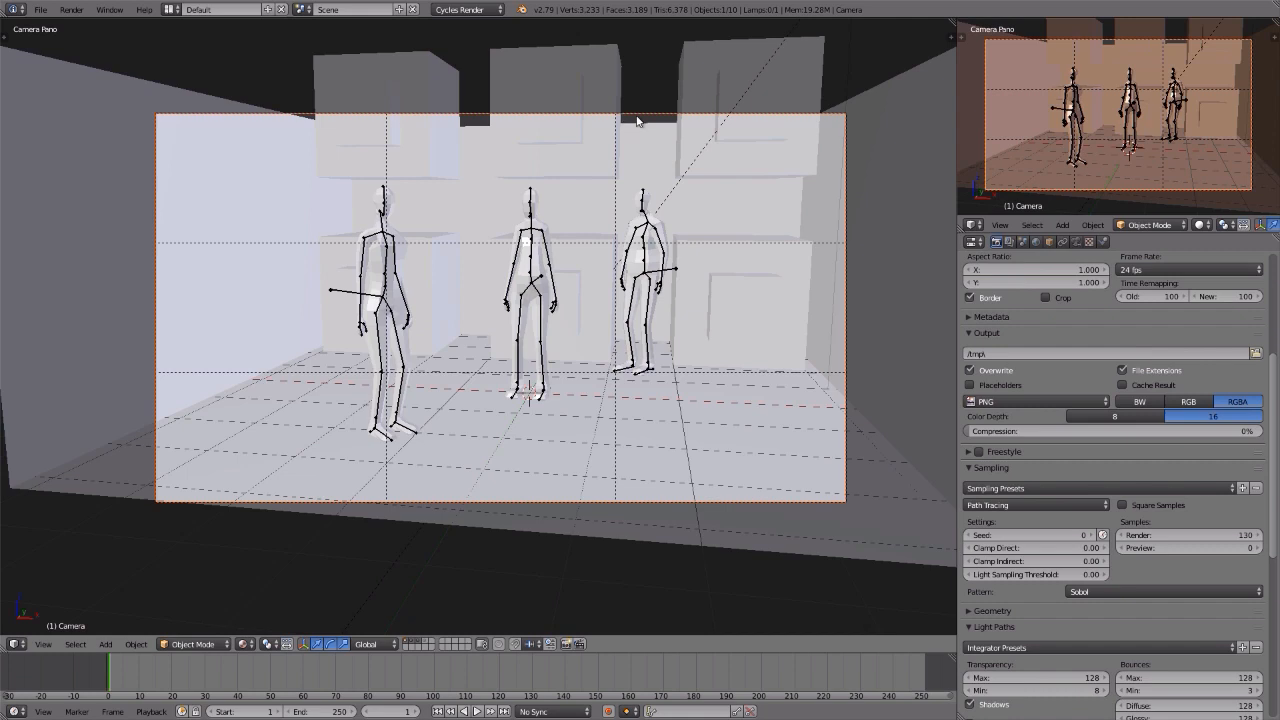
{"action": "key", "text": "2"}
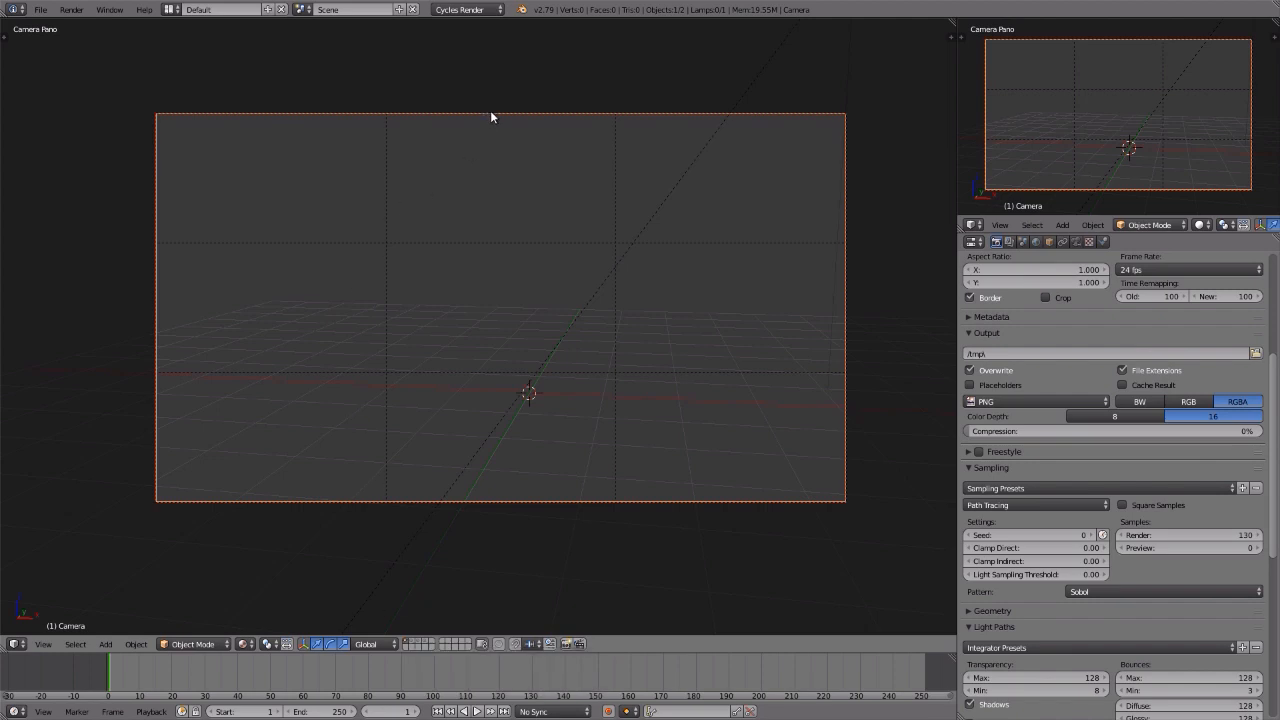
{"action": "left_click", "coordinate": [1075, 242]}
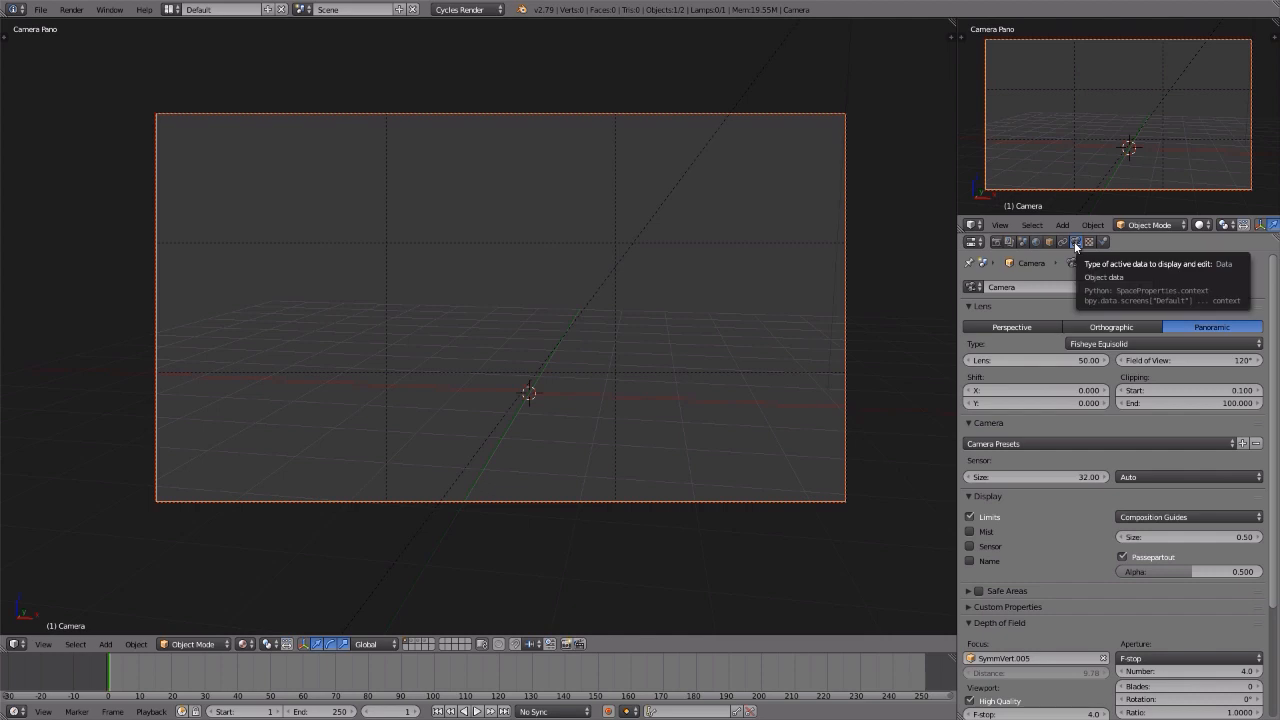
Step: Isolate layer 1 with the figures and select the middle figure's mesh
{"action": "key", "text": "1"}
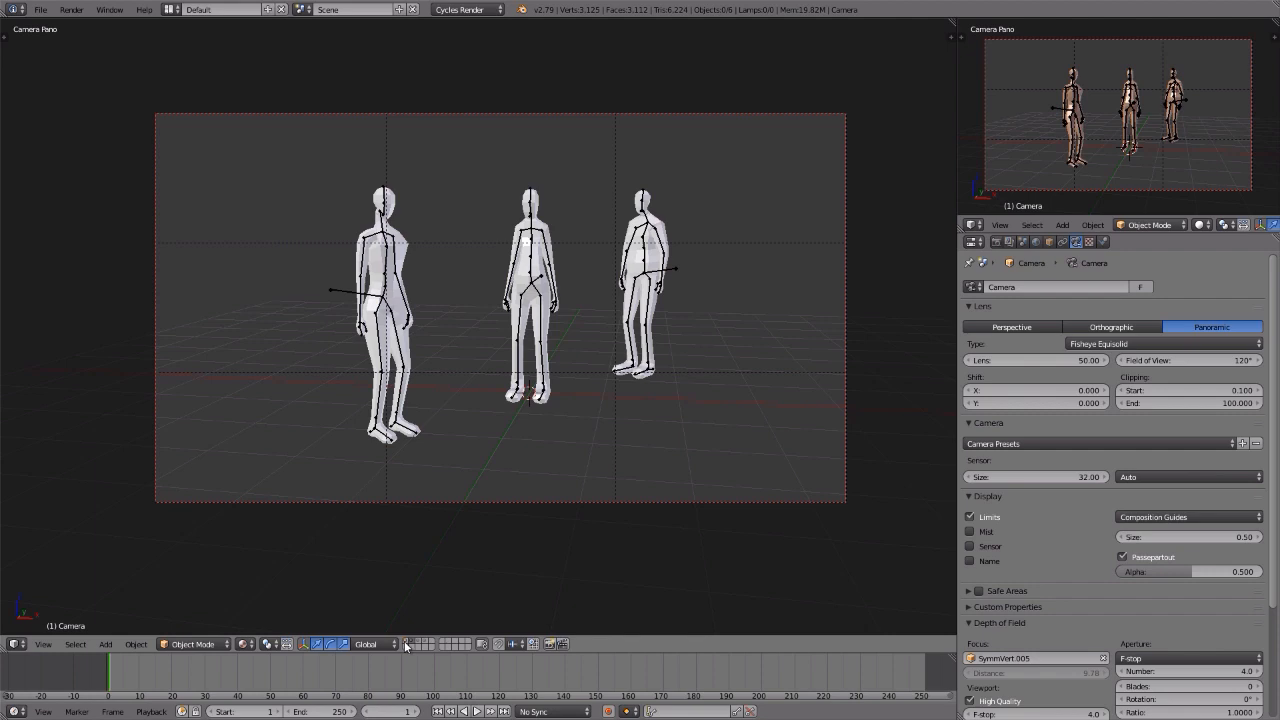
{"action": "right_click", "coordinate": [526, 280]}
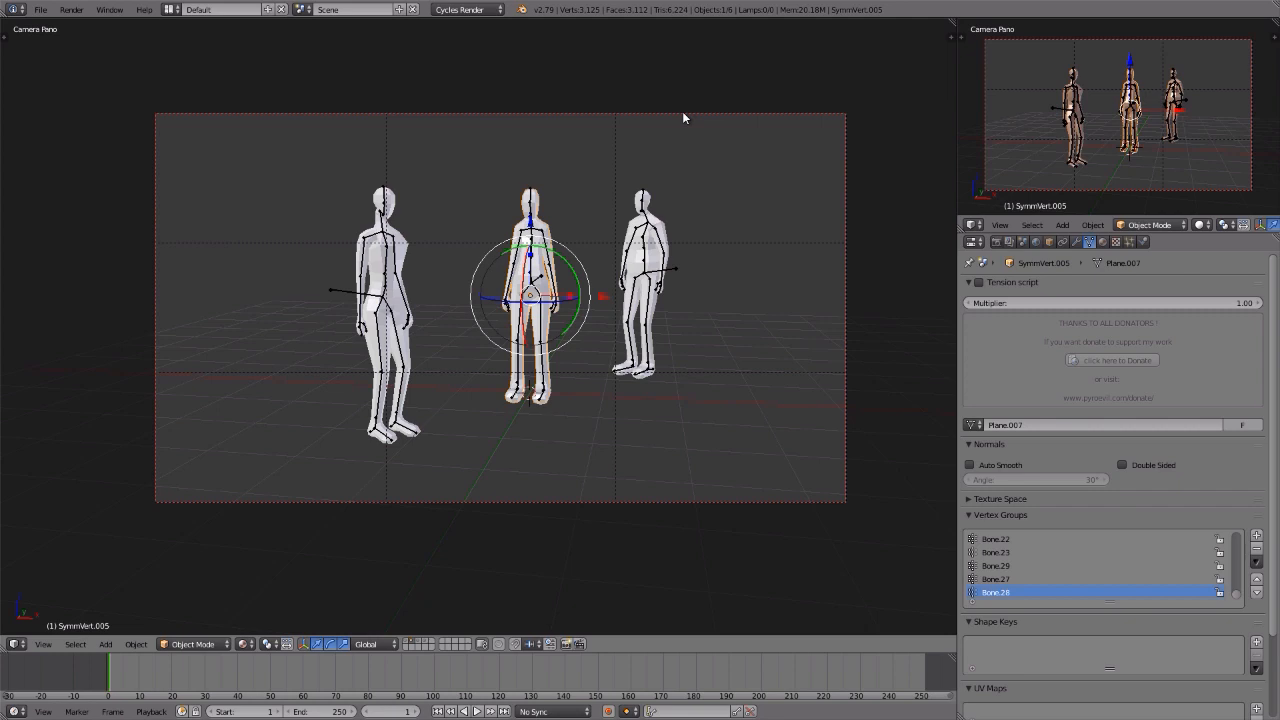
Step: Isolate layer 2, reselect the camera, and turn on the figure and room layers alongside it
{"action": "key", "text": "1"}
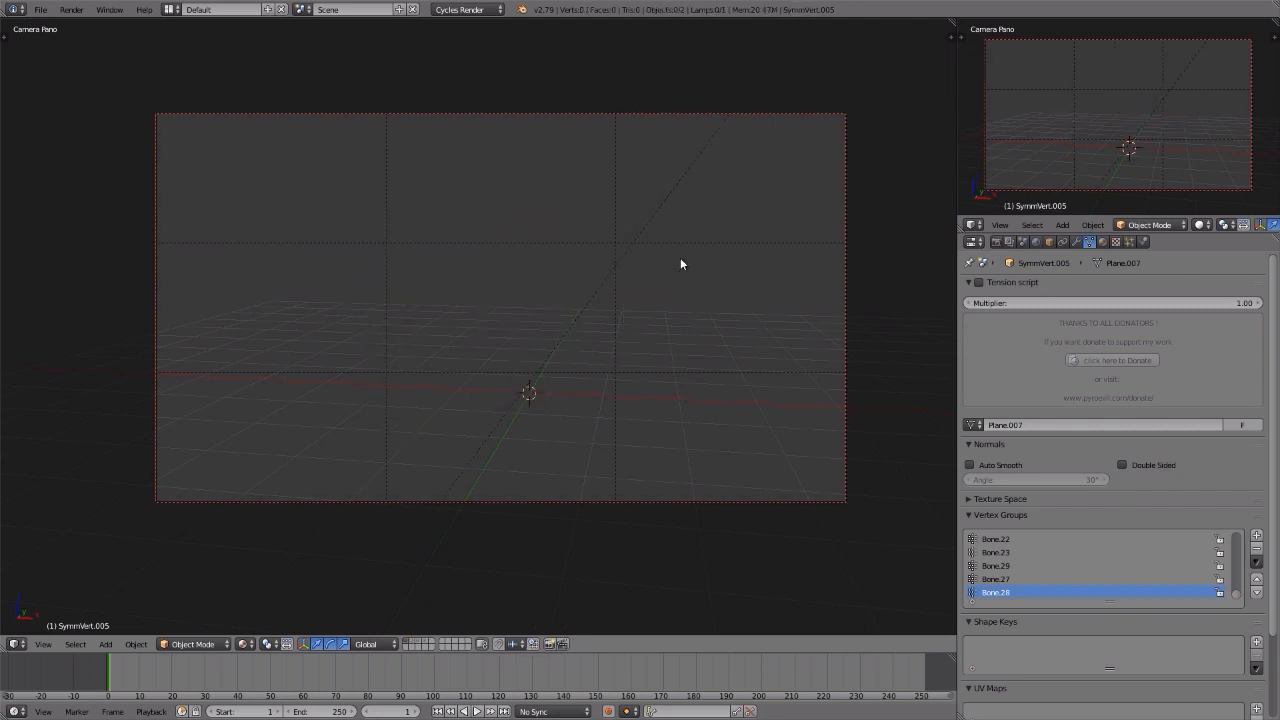
{"action": "right_click", "coordinate": [668, 115]}
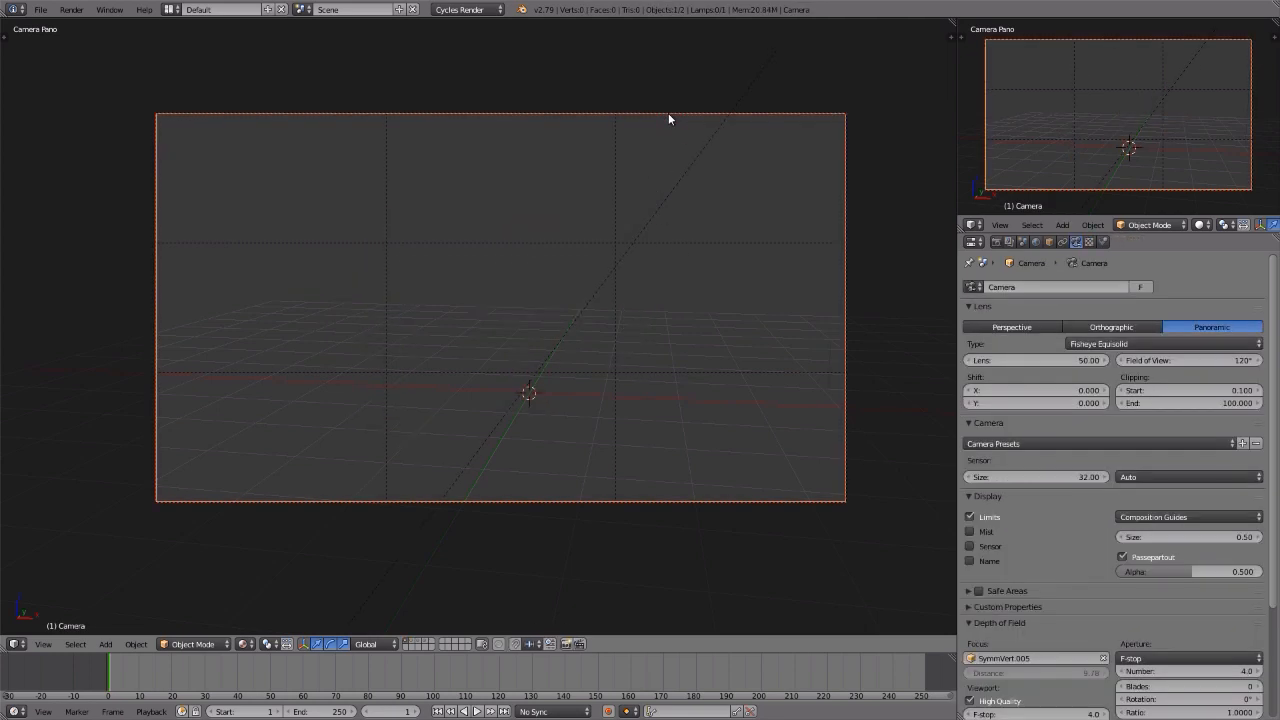
{"action": "key", "text": "shift+2"}
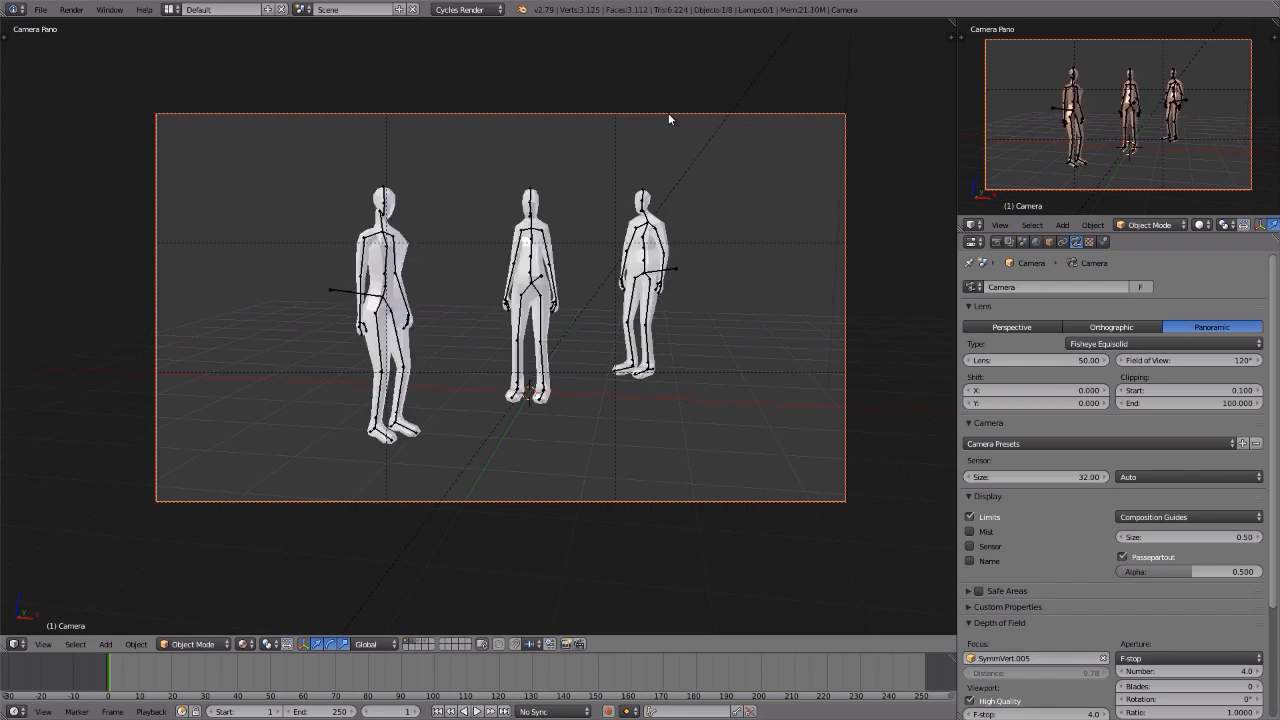
{"action": "key", "text": "shift+3"}
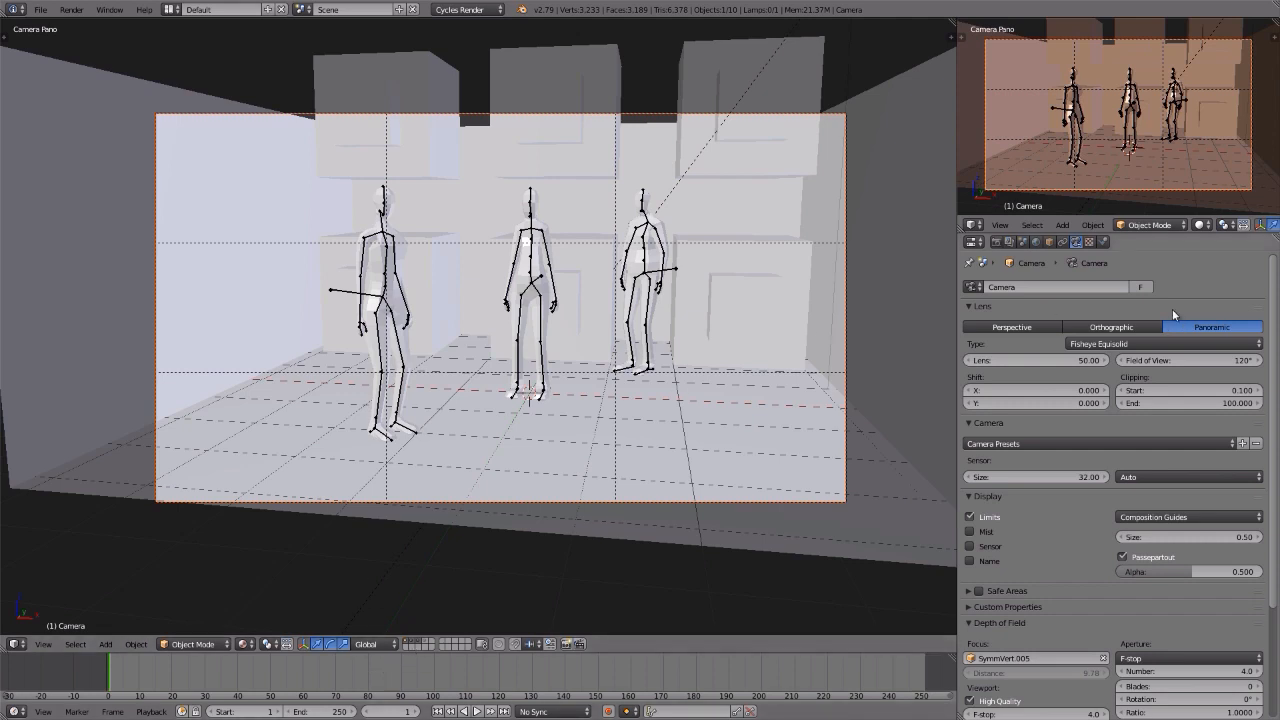
Step: Set the camera lens to Perspective, trying Field of View as the lens unit before returning it to Millimeters
{"action": "left_click", "coordinate": [1006, 326]}
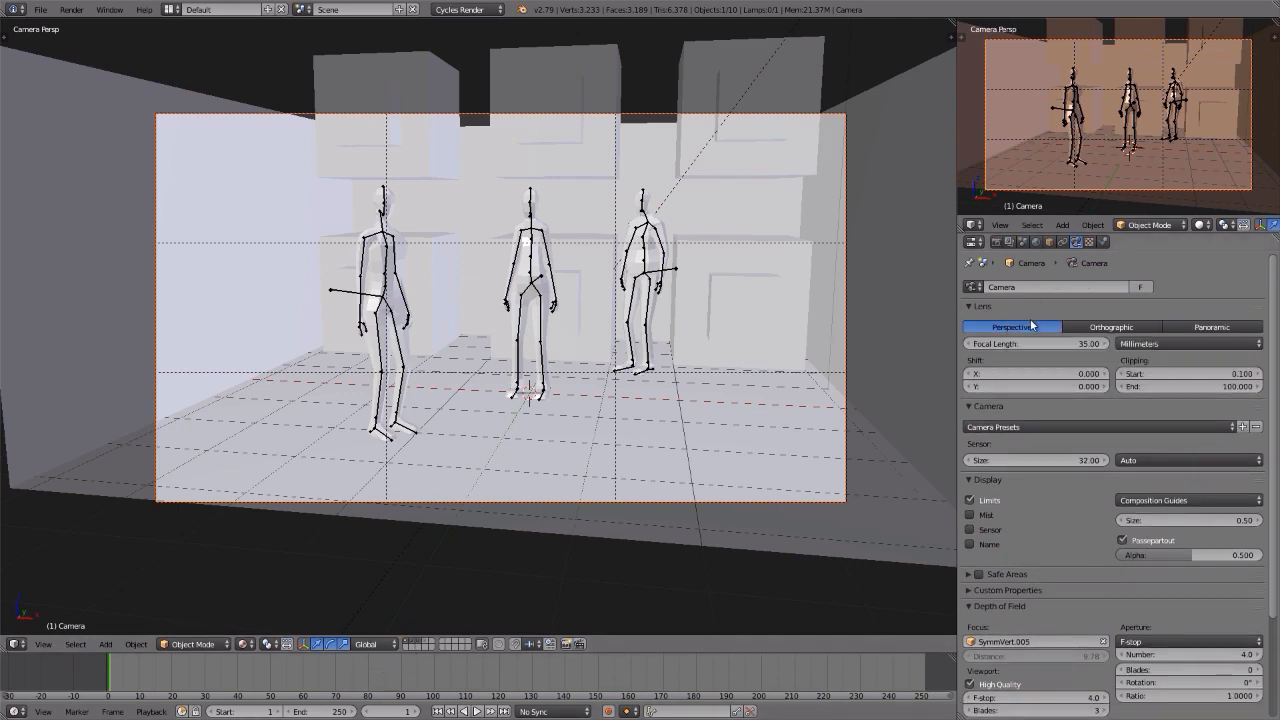
{"action": "left_click", "coordinate": [1175, 343]}
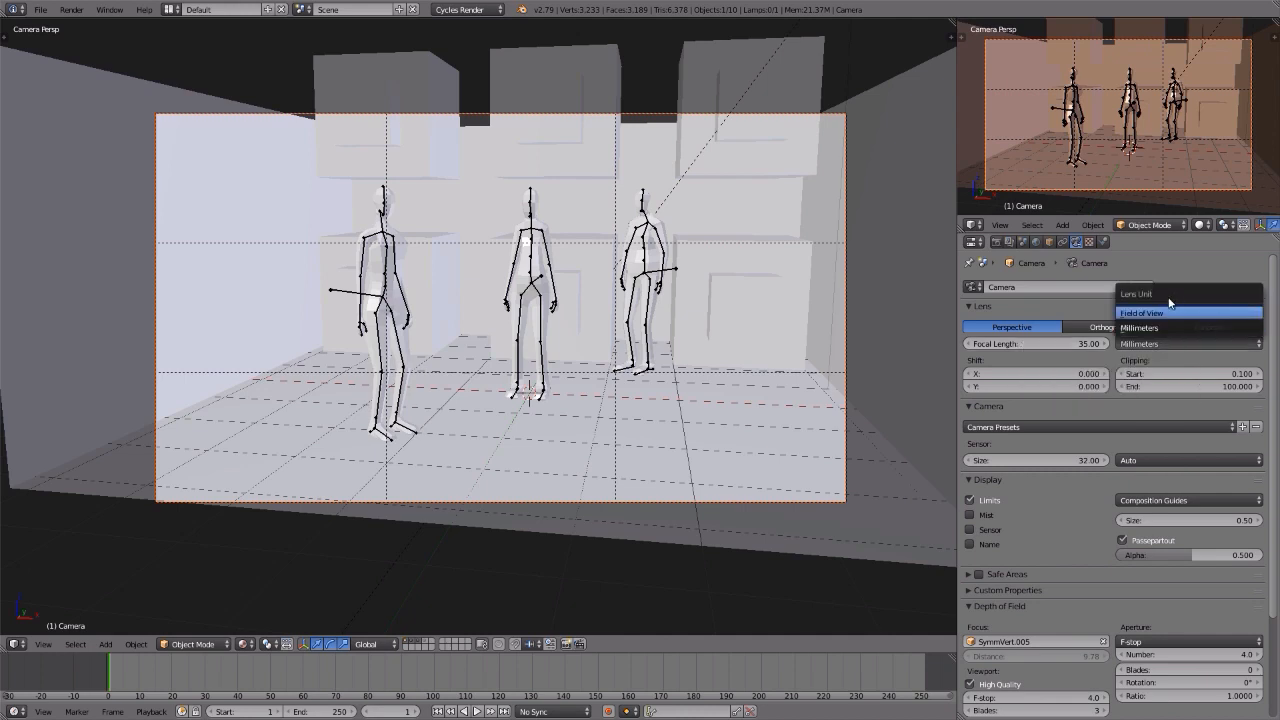
{"action": "left_click", "coordinate": [1171, 313]}
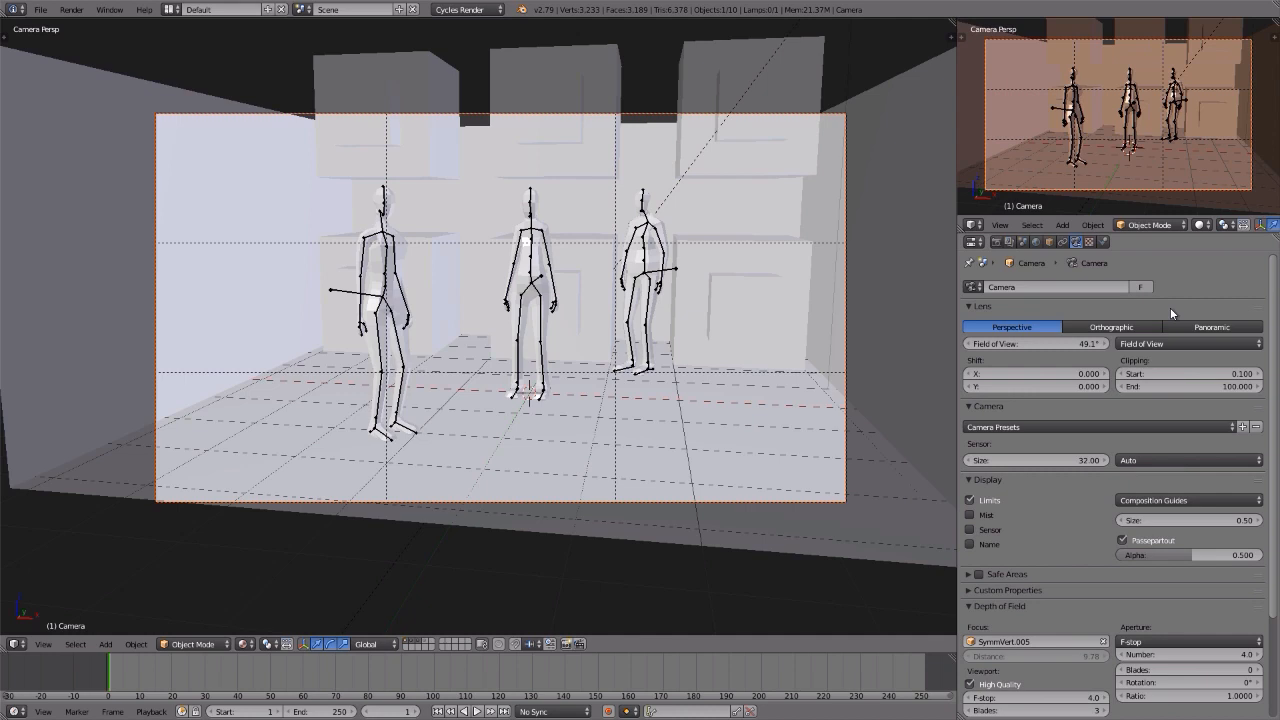
{"action": "left_click", "coordinate": [1163, 346]}
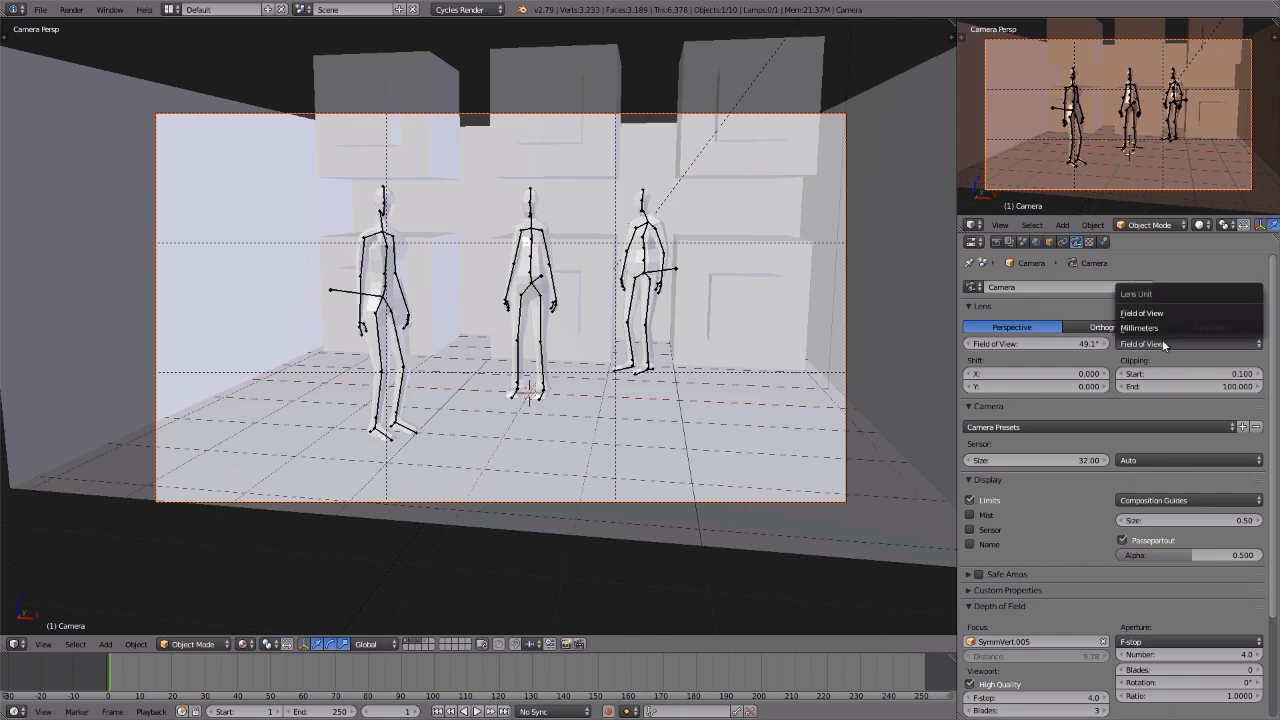
{"action": "left_click", "coordinate": [1145, 328]}
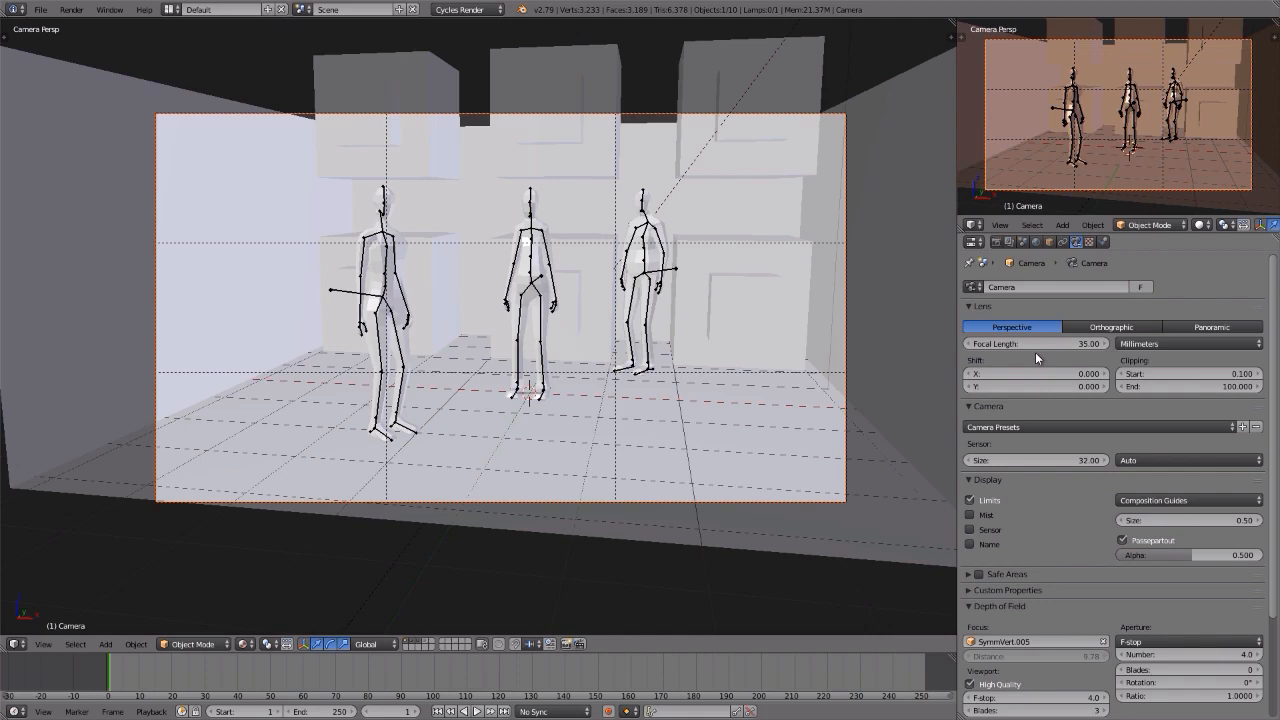
Step: Try a focal length of about 2.2 mm and, with Field of View as the lens unit, an angle of about 66.8°
{"action": "left_click_drag", "start_coordinate": [1040, 344], "coordinate": [955, 344]}
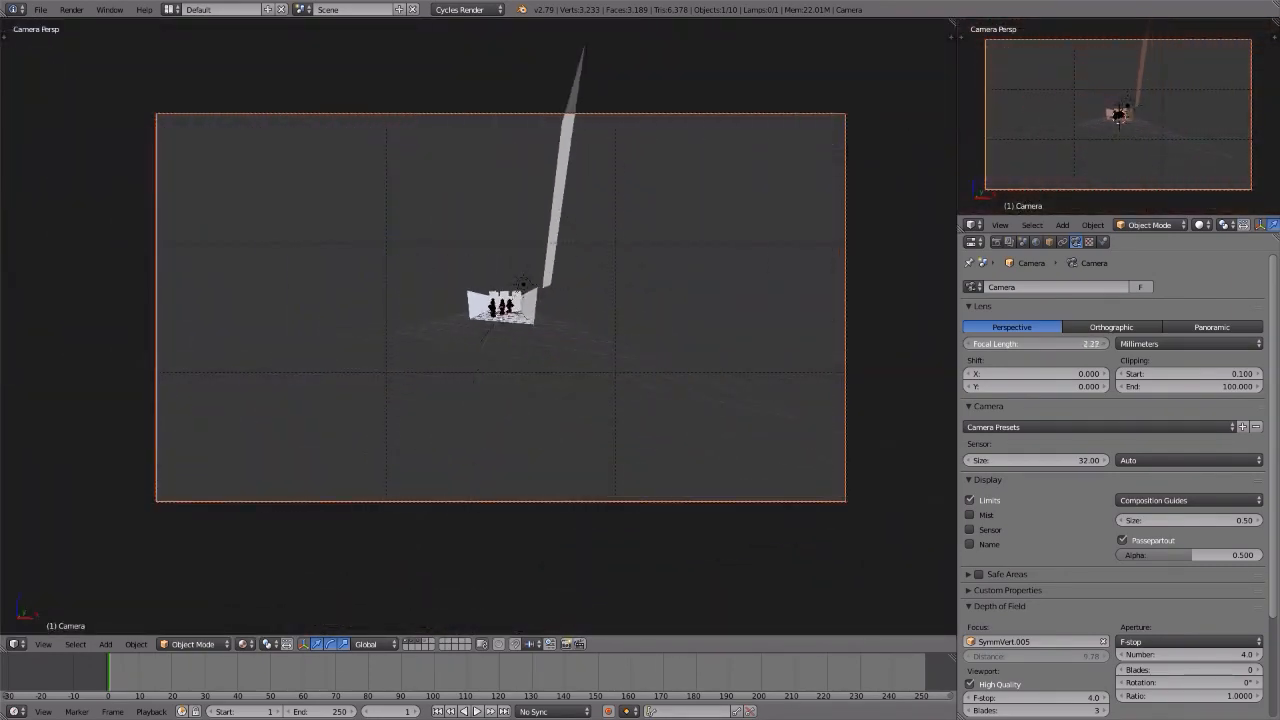
{"action": "left_click", "coordinate": [1185, 344]}
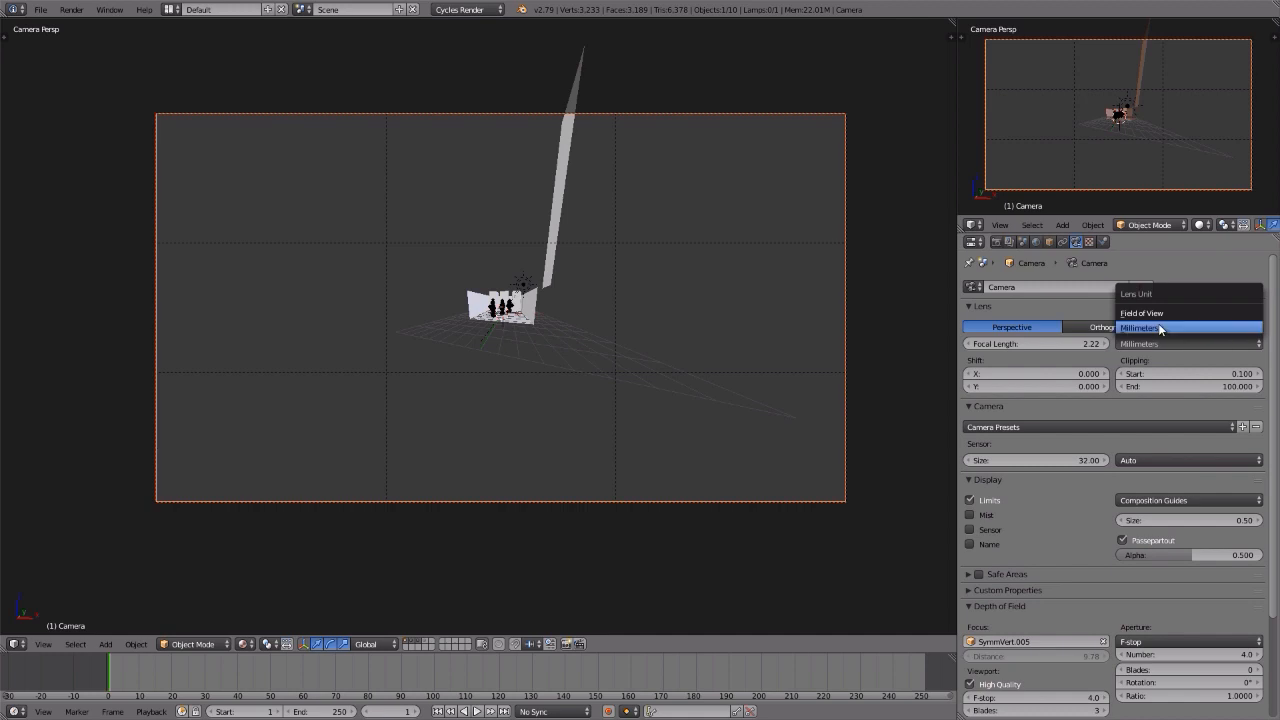
{"action": "left_click", "coordinate": [1160, 313]}
{"action": "mouse_move", "coordinate": [1016, 344]}
{"action": "left_mouse_down"}
{"action": "mouse_move", "coordinate": [1004, 344]}
{"action": "mouse_move", "coordinate": [1030, 344]}
{"action": "left_mouse_up"}
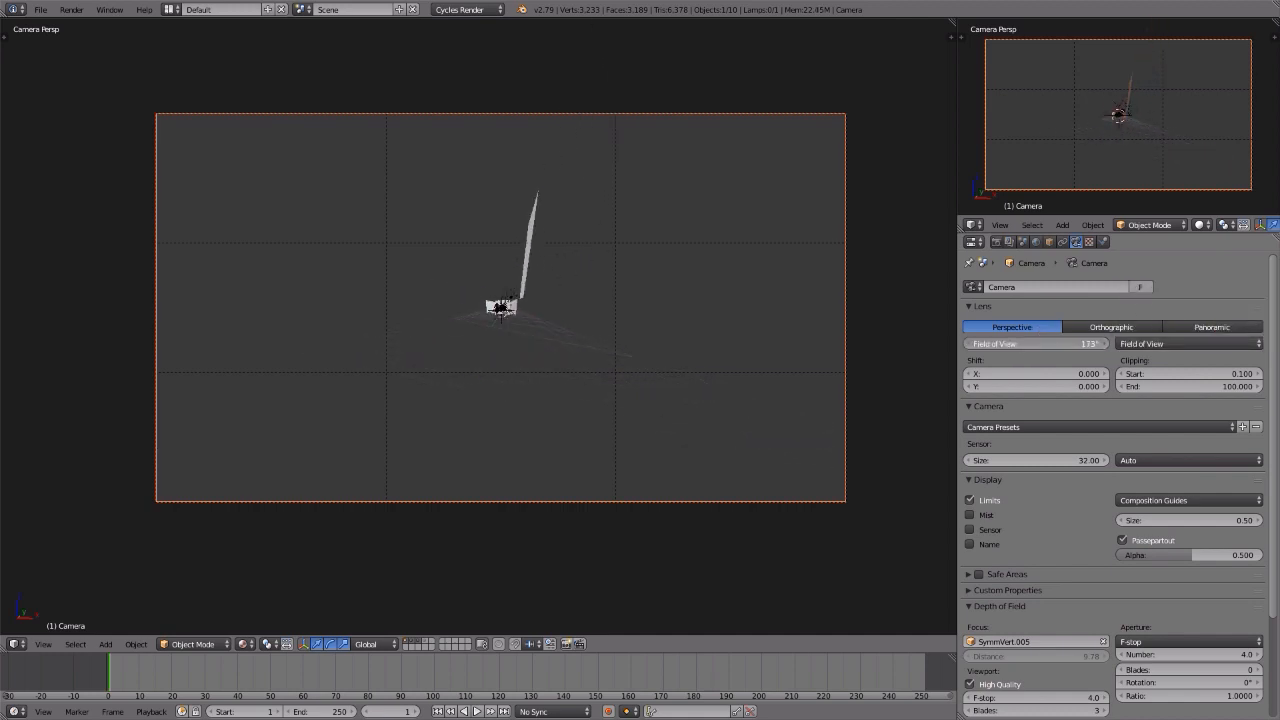
{"action": "left_click_drag", "start_coordinate": [1030, 344], "coordinate": [827, 344]}
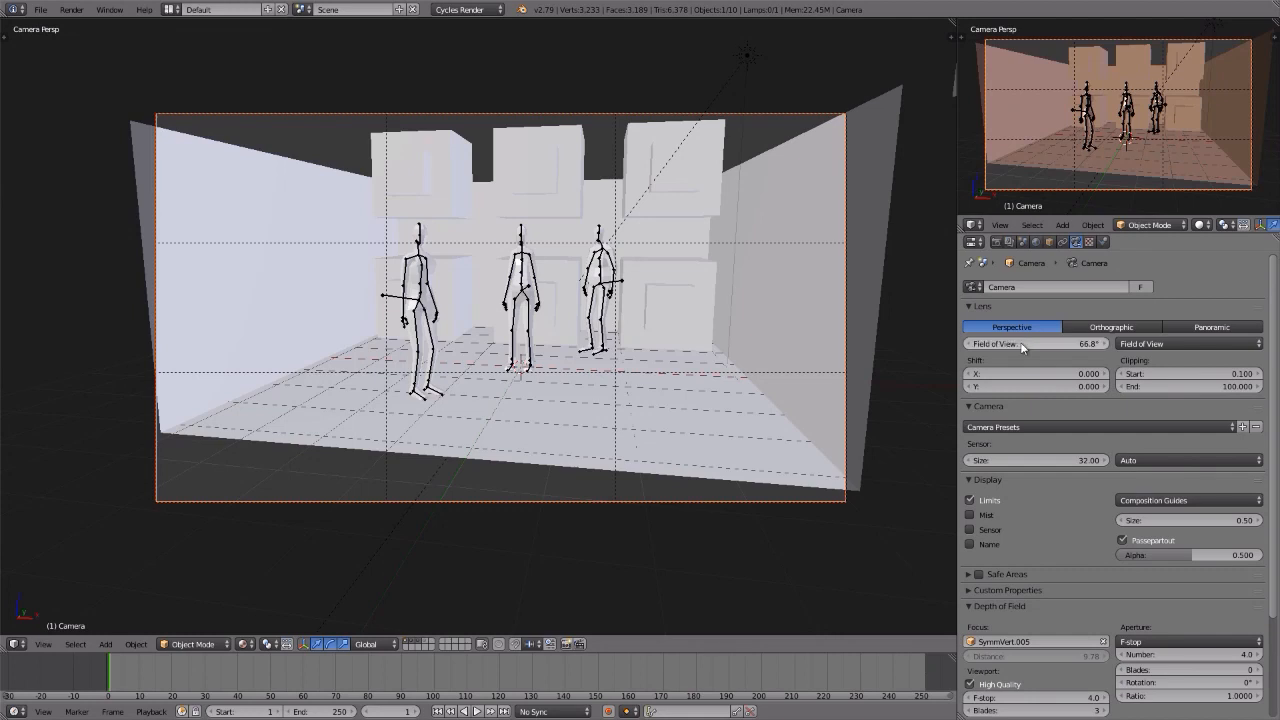
Step: Return the lens unit to Millimeters and set the camera's focal length to 35
{"action": "left_click", "coordinate": [1150, 344]}
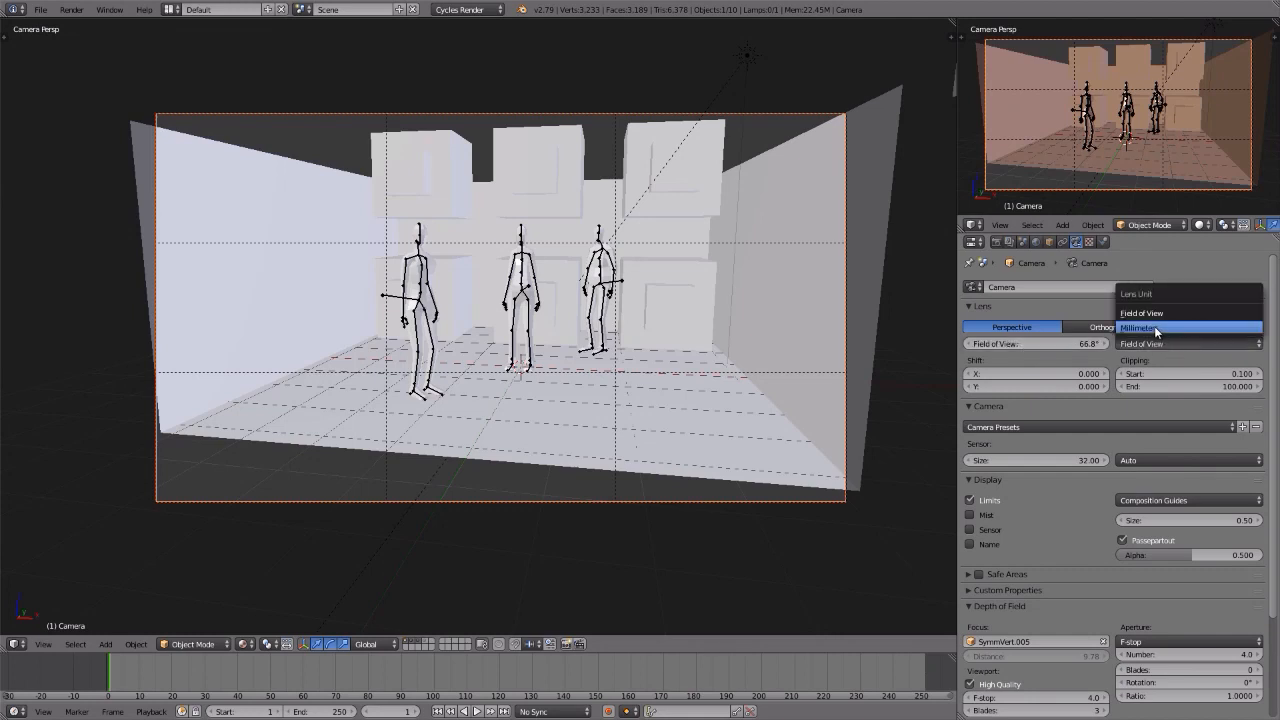
{"action": "left_click", "coordinate": [1154, 327]}
{"action": "left_click", "coordinate": [1062, 342]}
{"action": "type", "text": "35"}
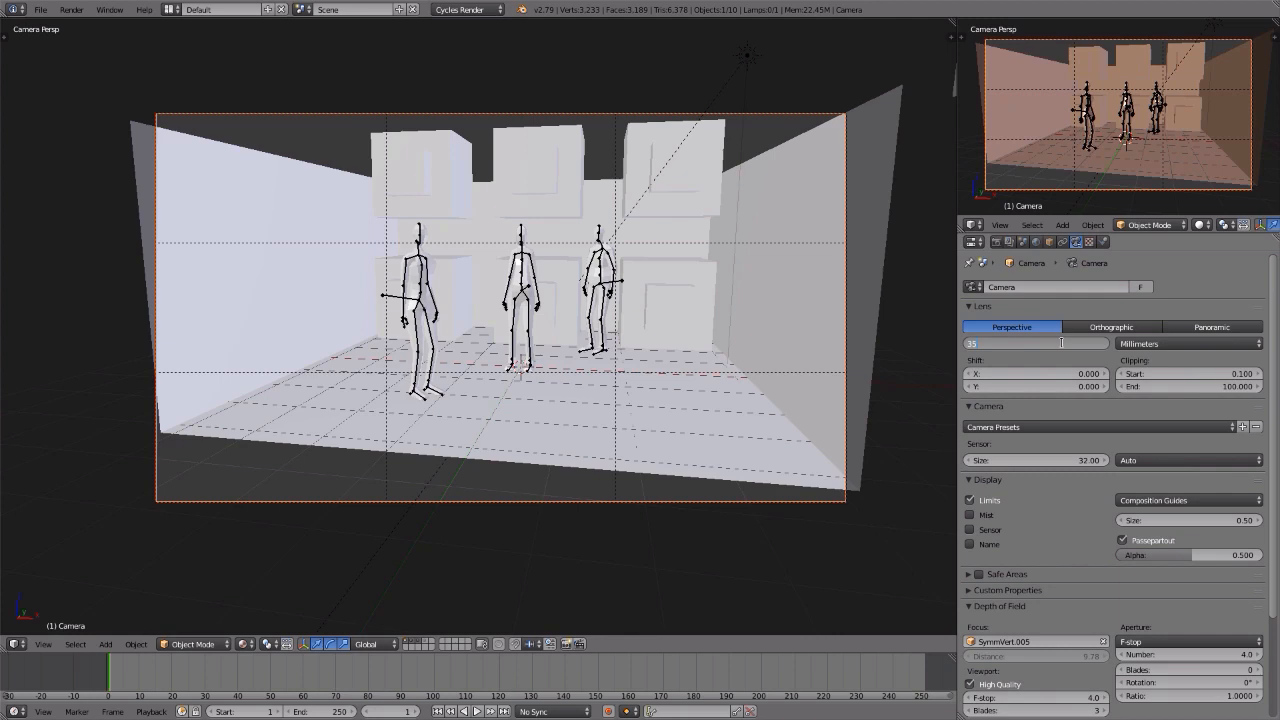
{"action": "key", "text": "Return"}
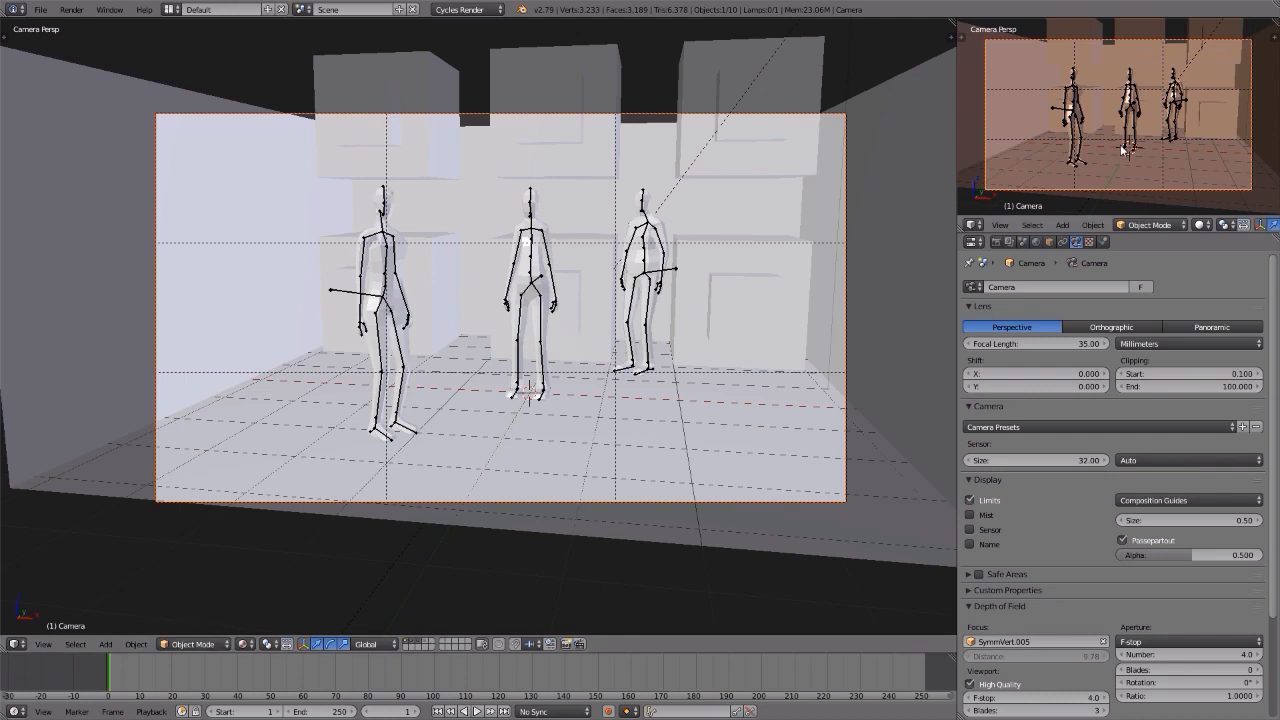
Step: Show the small viewport in rendered shading and set the maximum and minimum light bounces and the minimum transparency to 0
{"action": "key", "text": "shift+z"}
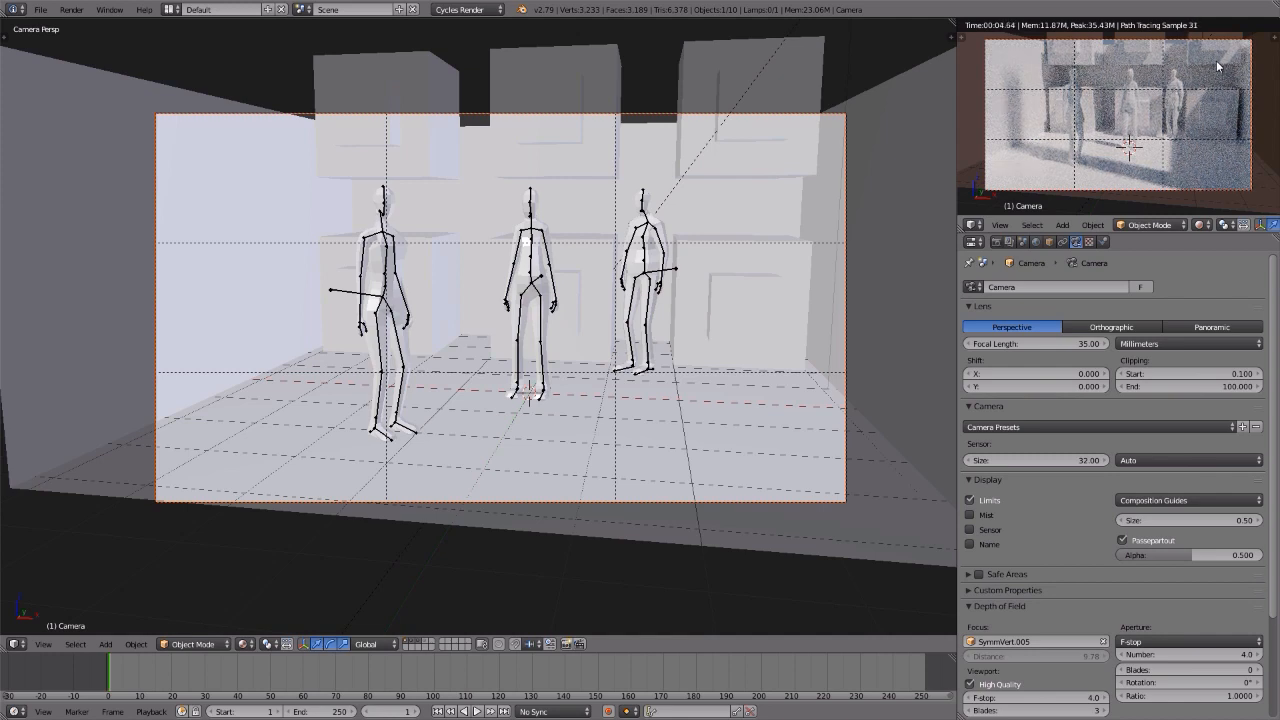
{"action": "left_click", "coordinate": [997, 241]}
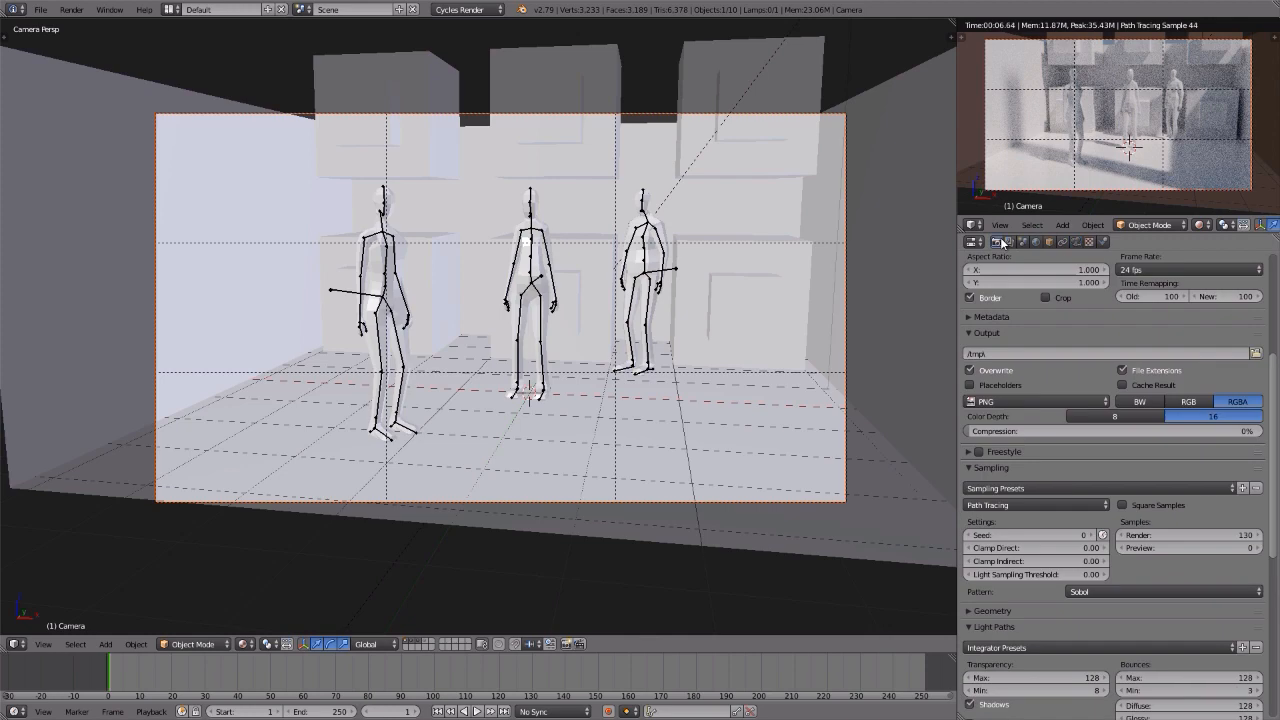
{"action": "scroll", "coordinate": [1042, 598], "scroll_direction": "down", "scroll_amount": 7}
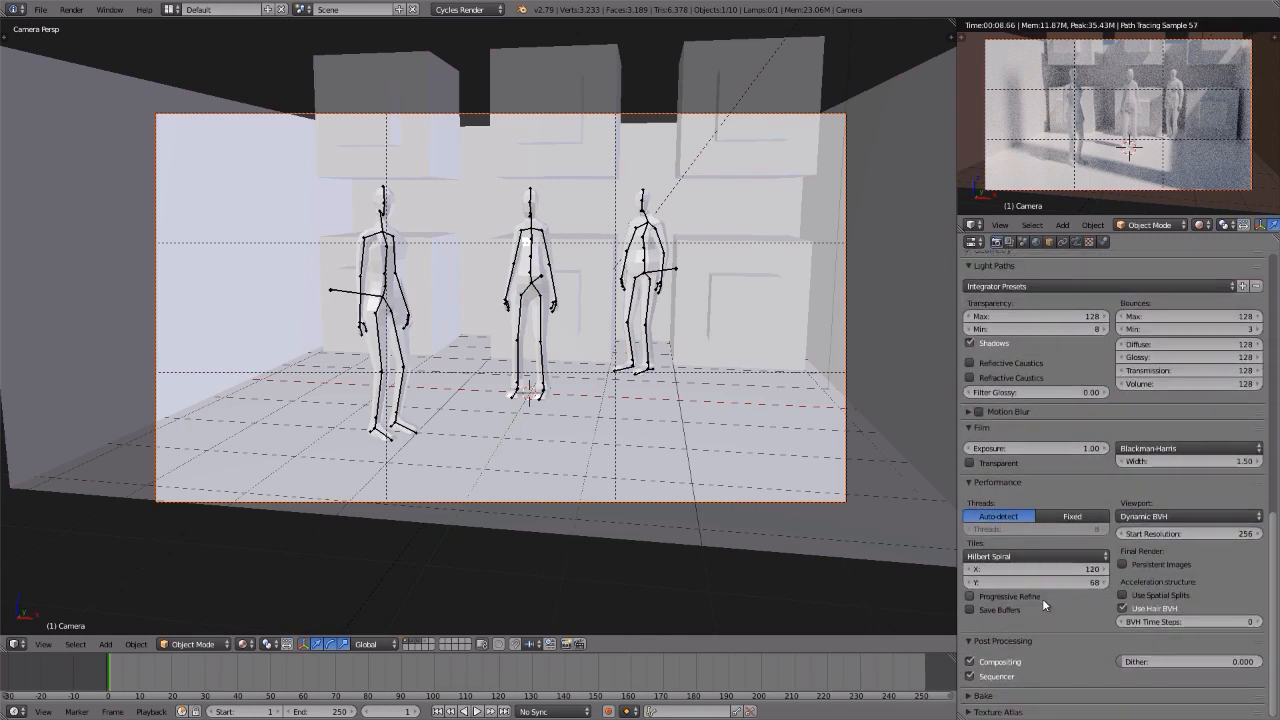
{"action": "left_click", "coordinate": [1187, 316]}
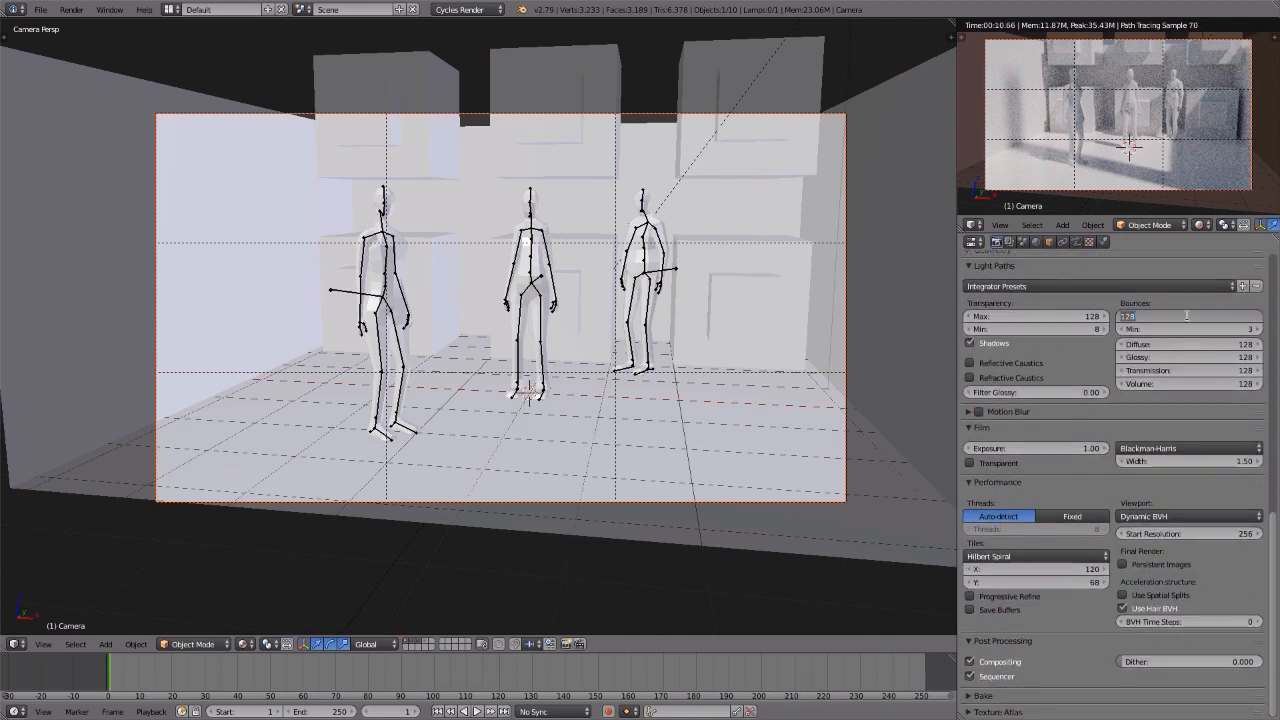
{"action": "type", "text": "0"}
{"action": "key", "text": "Return"}
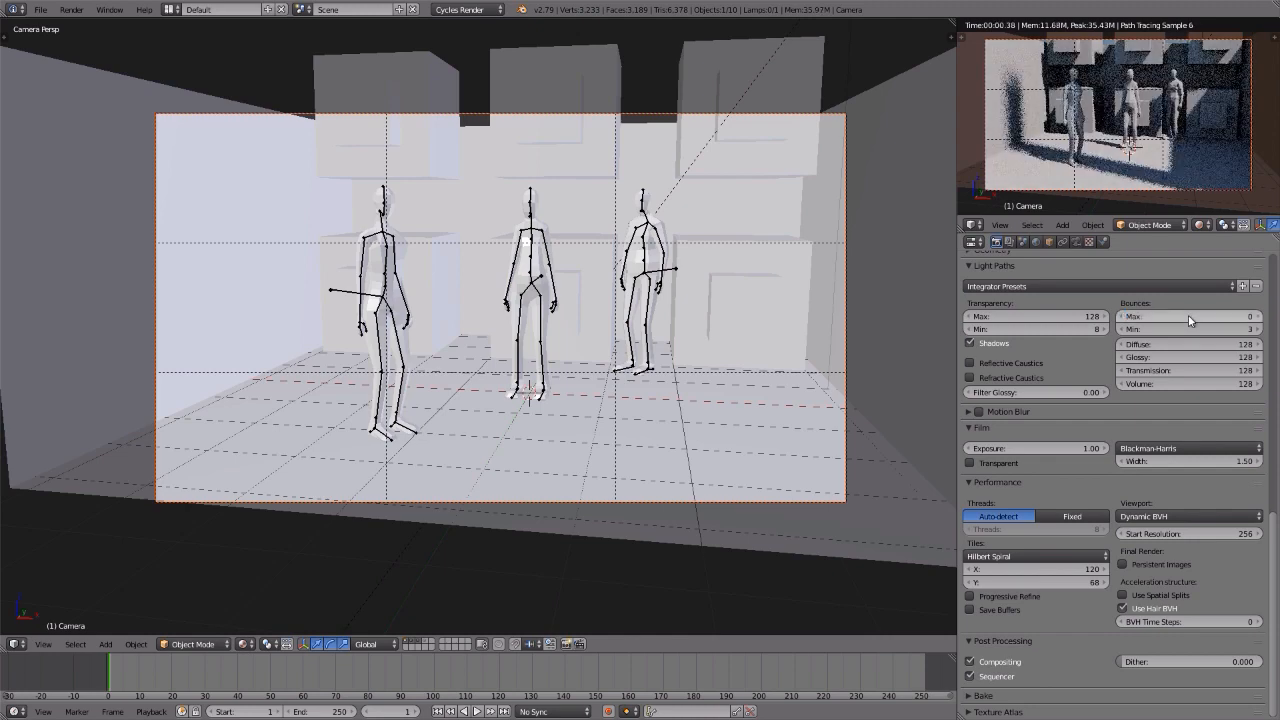
{"action": "left_click_drag", "start_coordinate": [1187, 329], "coordinate": [1000, 329]}
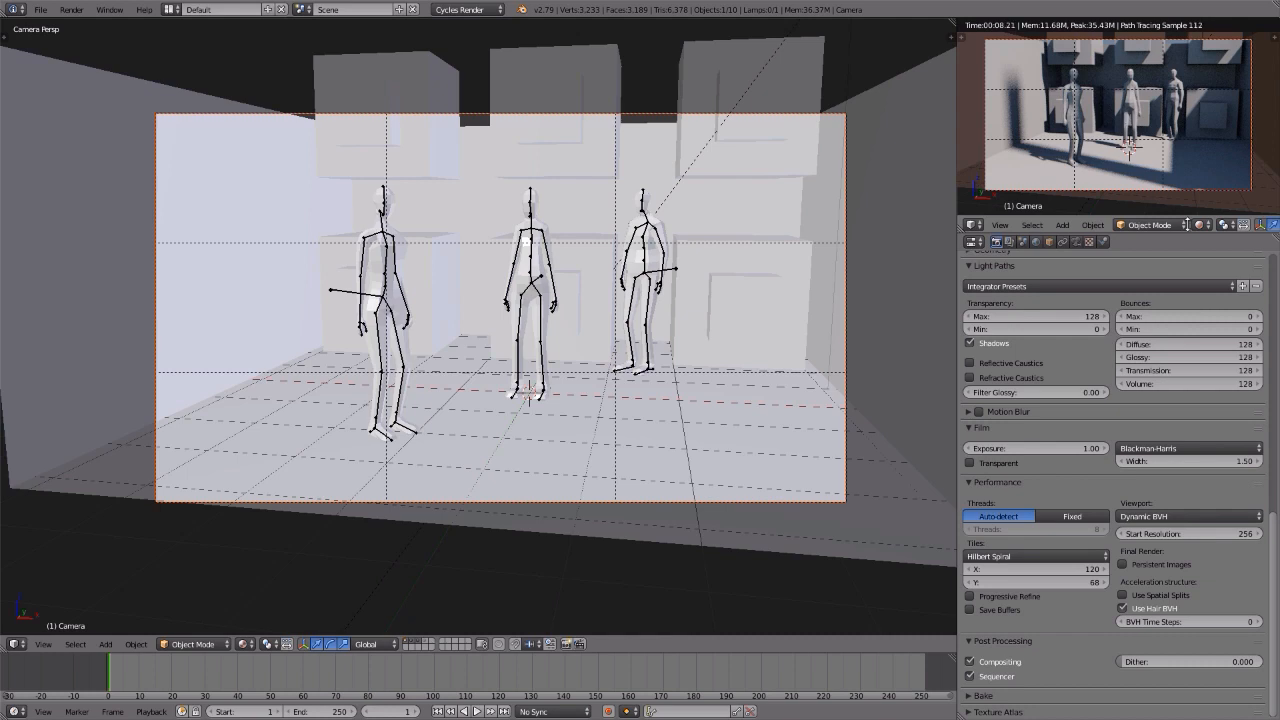
Step: Try 25 preview samples in the sampling settings and set them back to 0
{"action": "scroll", "coordinate": [1208, 372], "scroll_direction": "up", "scroll_amount": 4}
{"action": "left_click", "coordinate": [1177, 350]}
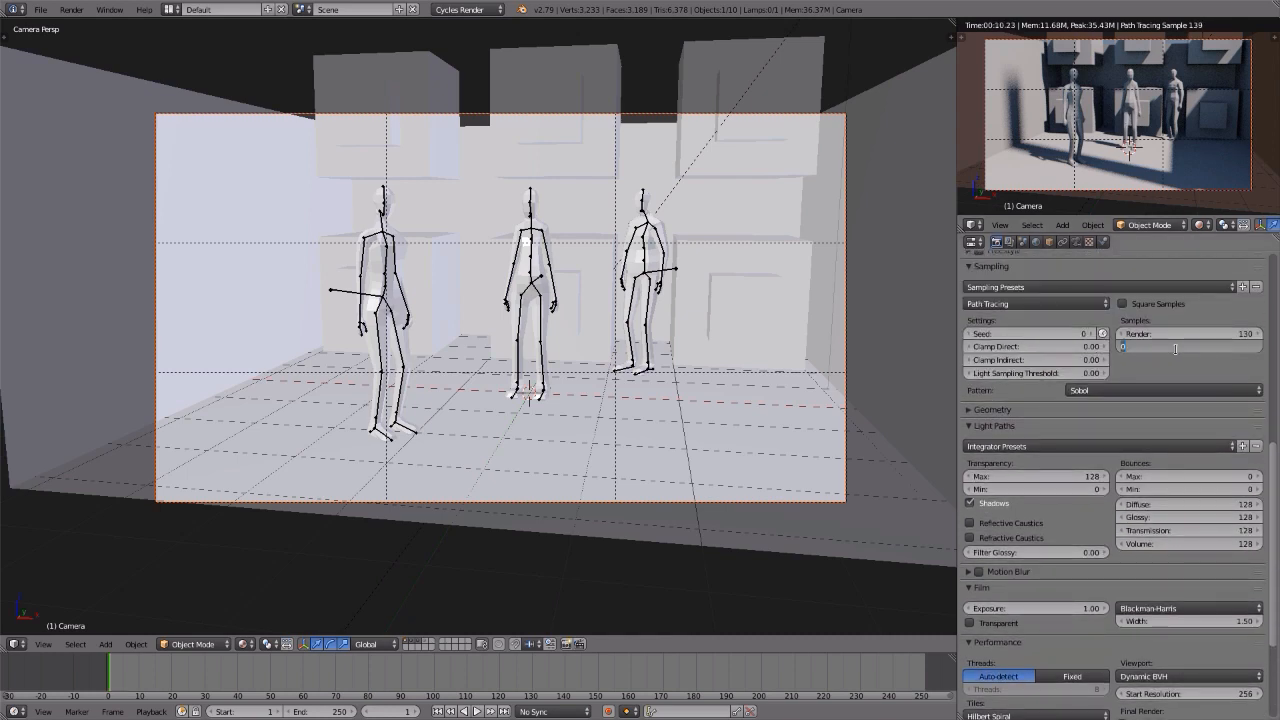
{"action": "type", "text": "25"}
{"action": "key", "text": "Return"}
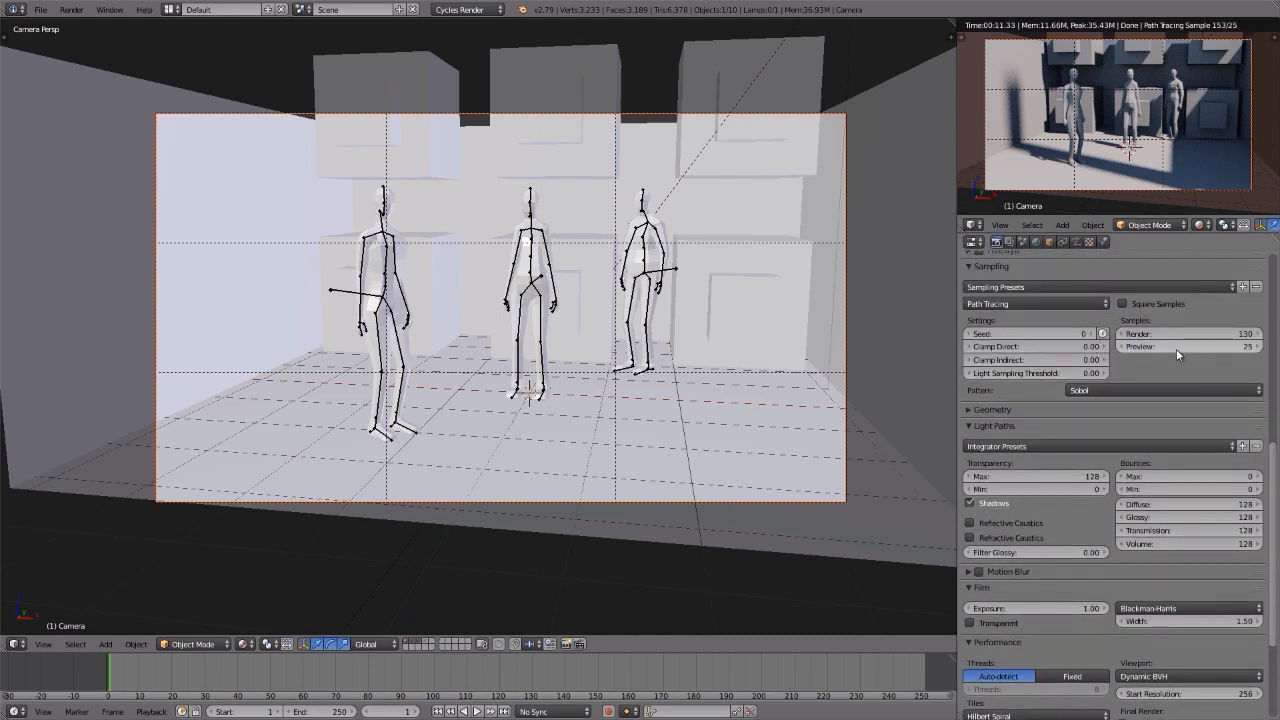
{"action": "left_click", "coordinate": [1190, 346]}
{"action": "type", "text": "0"}
{"action": "key", "text": "Return"}
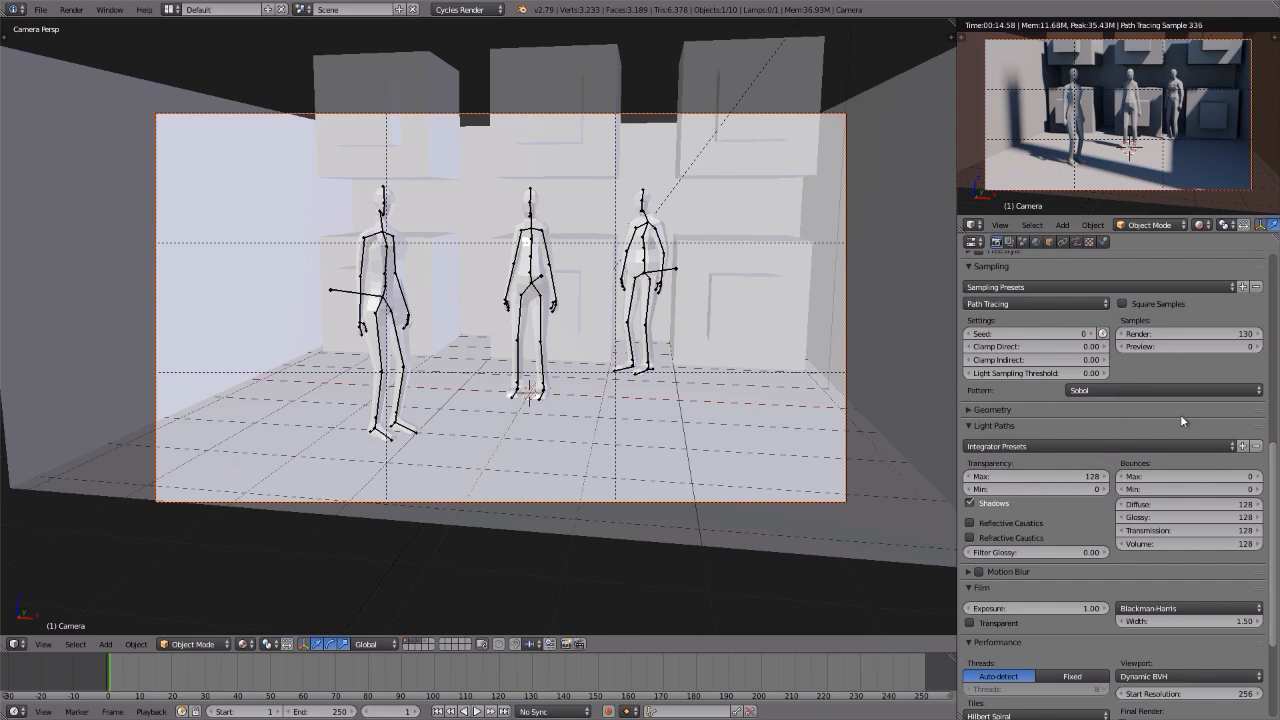
Step: Return to the camera's data settings and switch the main viewport to solid shading
{"action": "left_click", "coordinate": [1075, 242]}
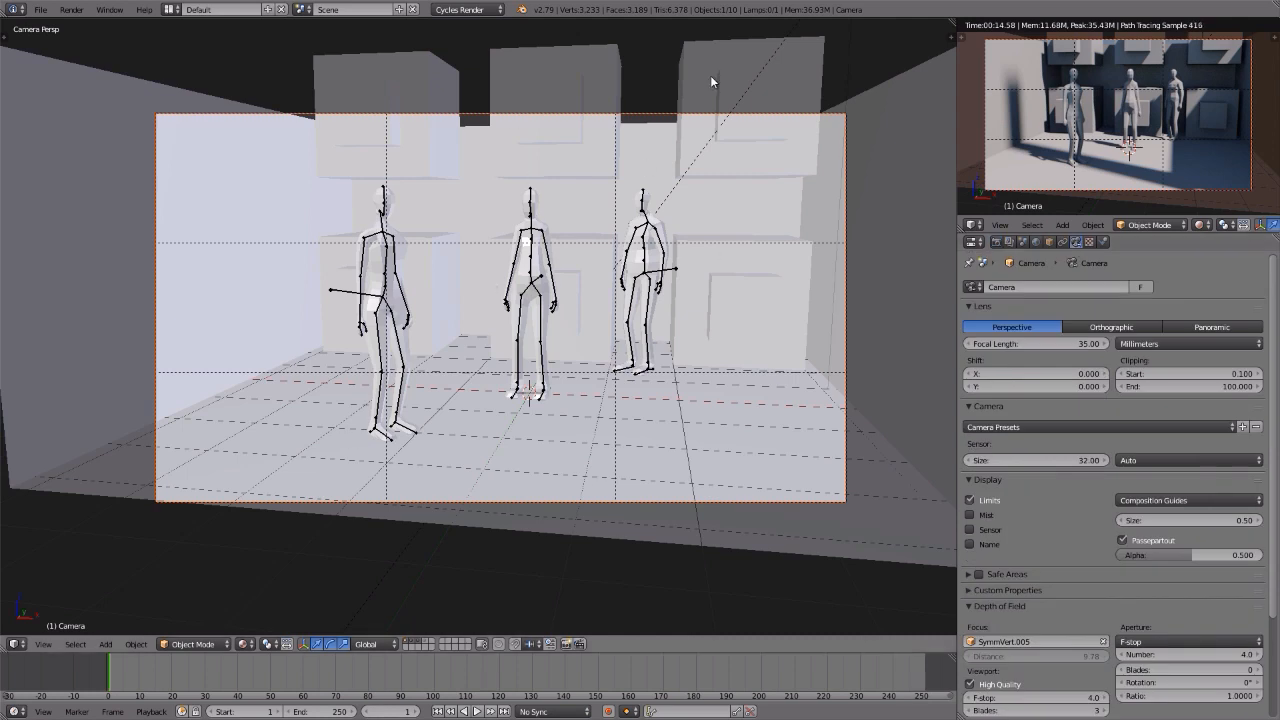
{"action": "key", "text": "z"}
{"action": "key", "text": "z"}
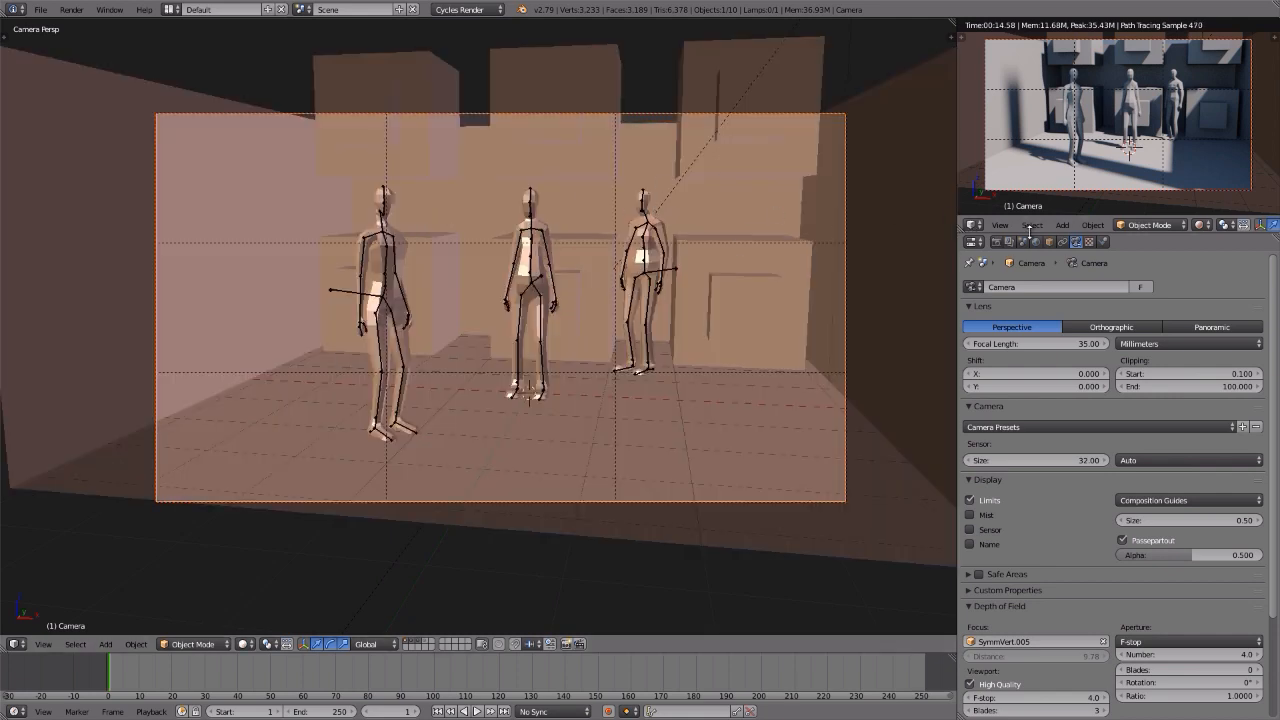
Step: Set the camera lens to Panoramic with the Fisheye Equisolid type, a lens of 10.5 and a field of view of 180°
{"action": "left_click", "coordinate": [1206, 327]}
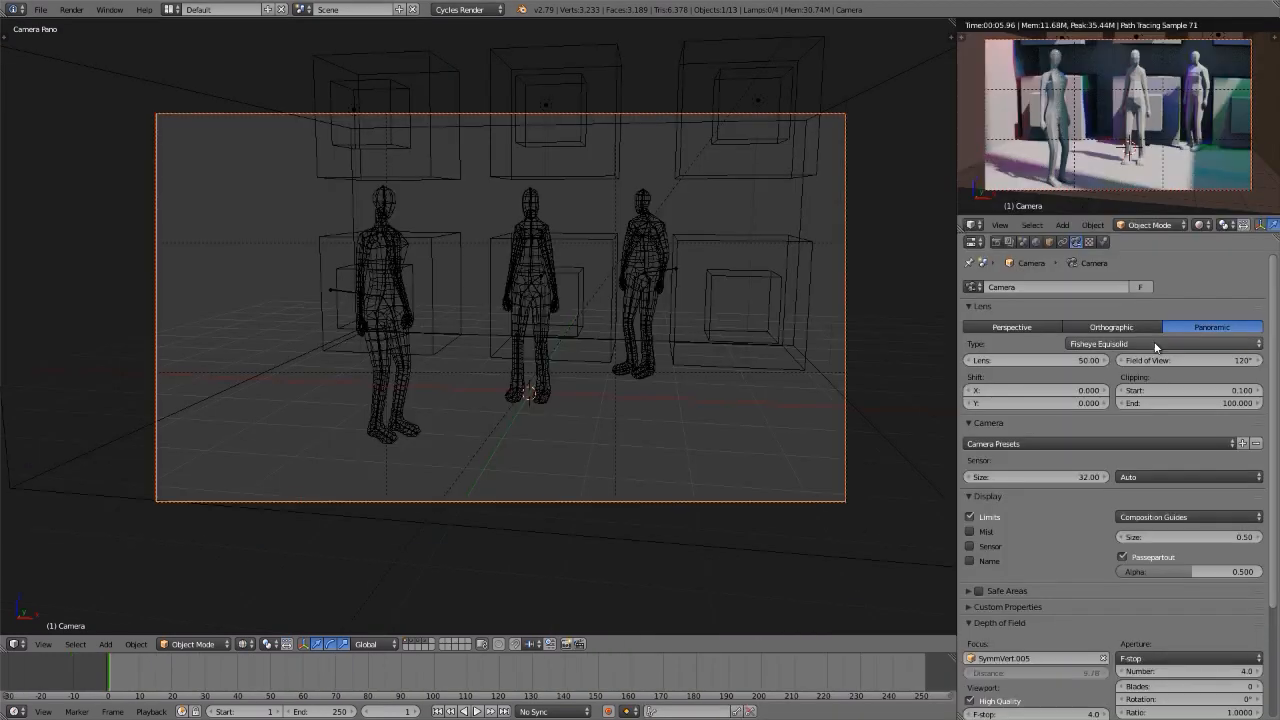
{"action": "left_click", "coordinate": [1059, 360]}
{"action": "type", "text": "10"}
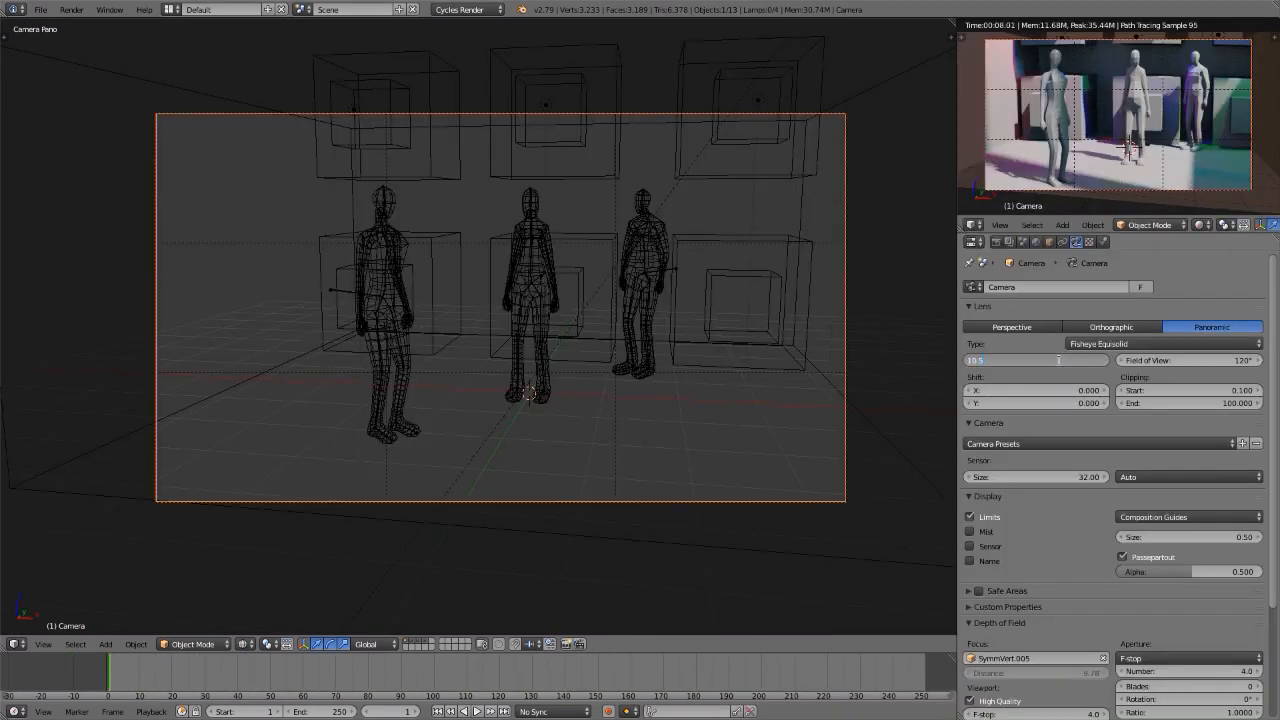
{"action": "type", "text": ".5"}
{"action": "key", "text": "Return"}
{"action": "left_click", "coordinate": [1208, 358]}
{"action": "type", "text": "180"}
{"action": "key", "text": "Return"}
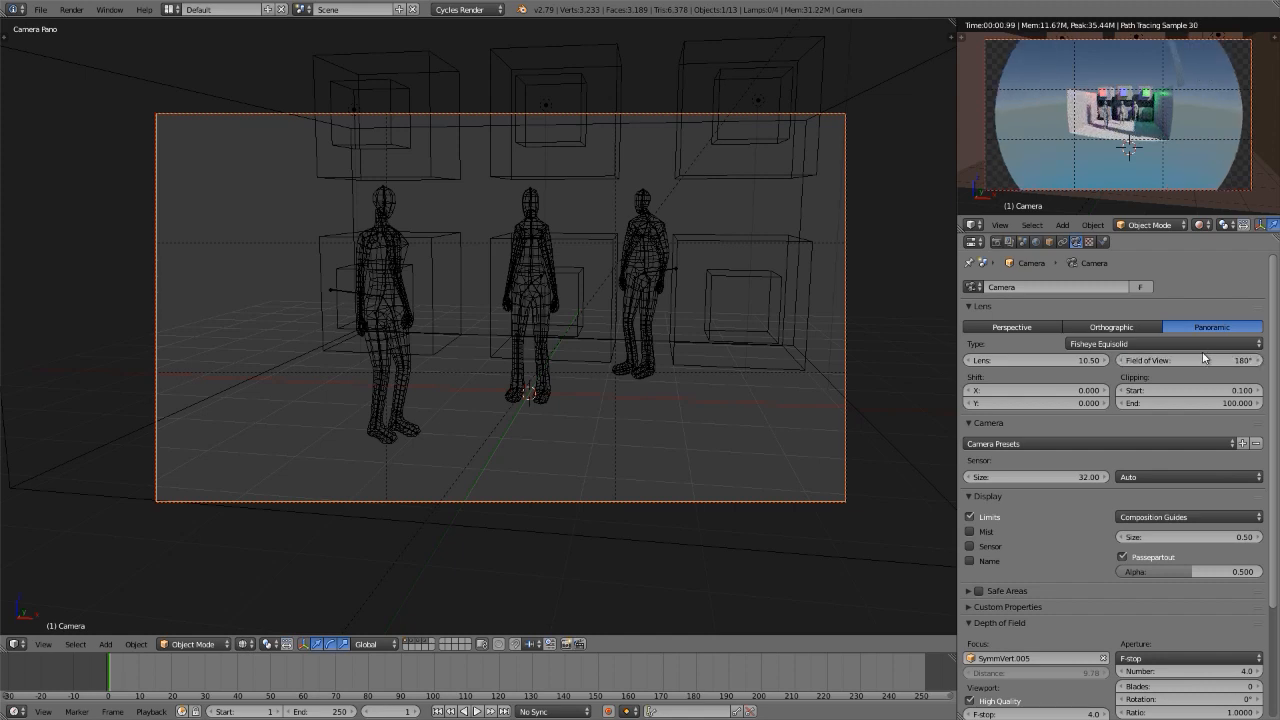
Step: Enlarge the rendered fisheye view to full screen, turn off the coloured lights' layer and restore the layout
{"action": "key", "text": "ctrl+space"}
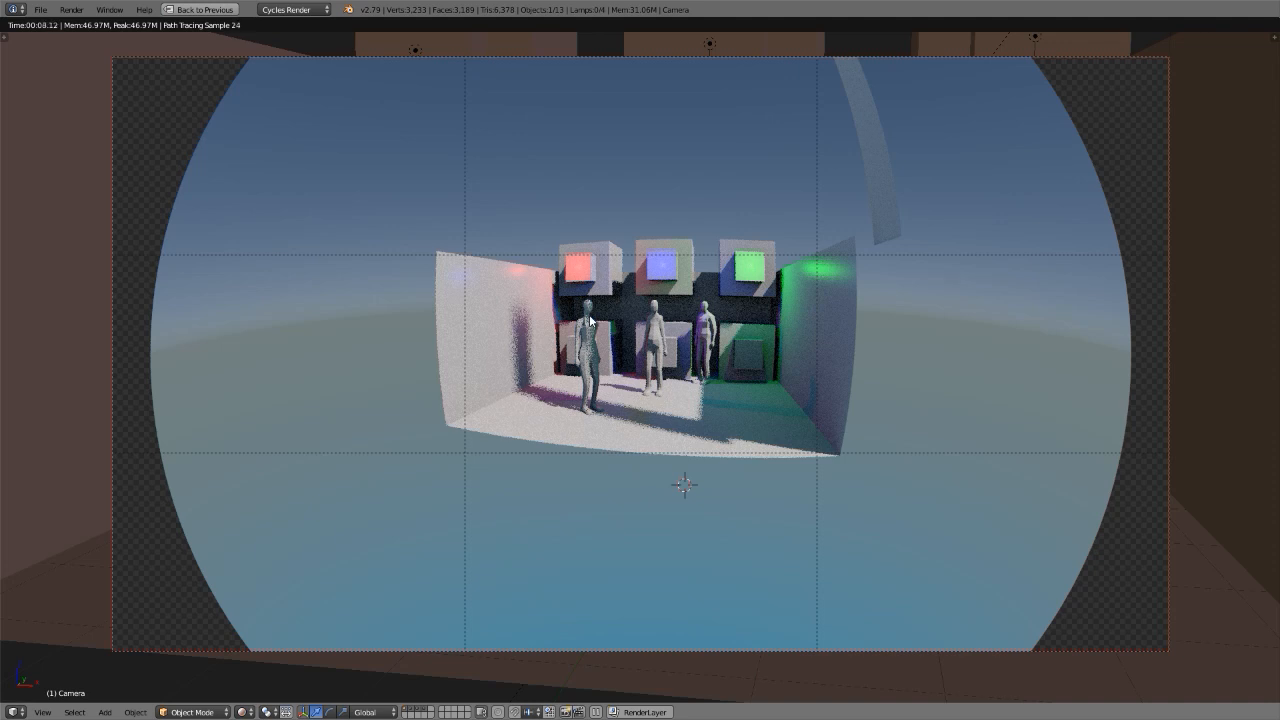
{"action": "key", "text": "1"}
{"action": "key", "text": "ctrl+Up"}
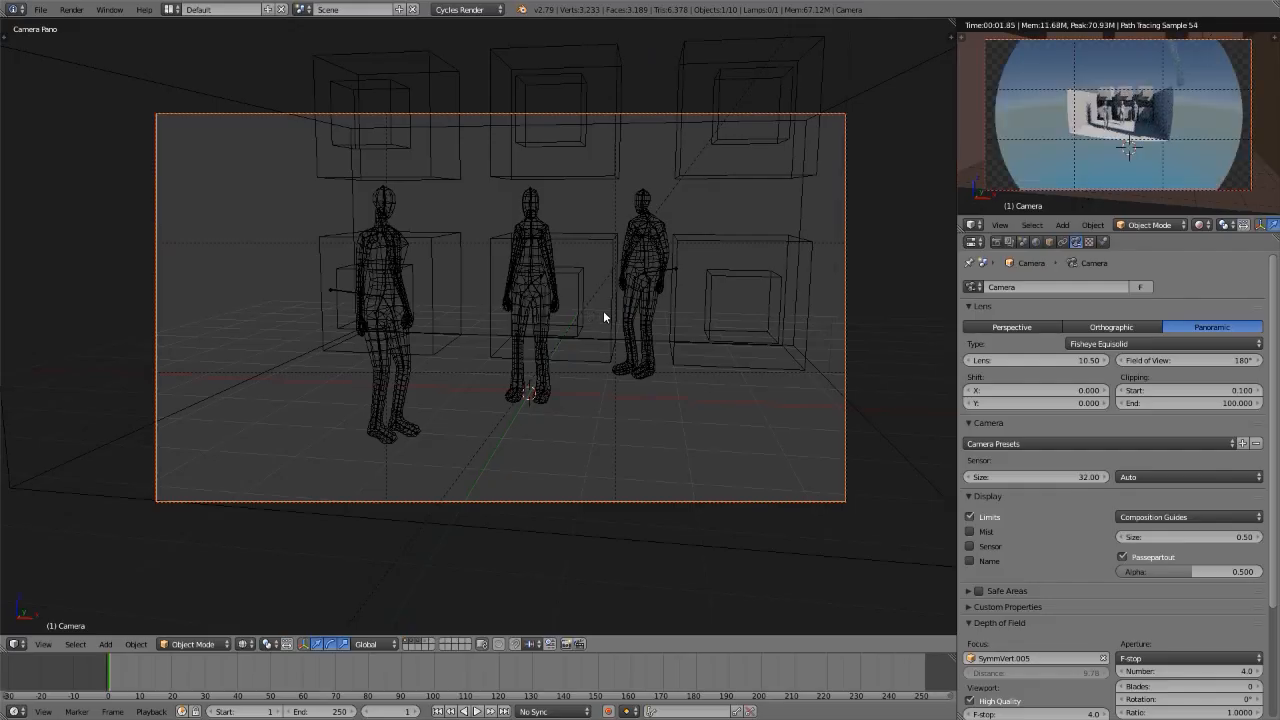
Step: Switch the main viewport from wireframe to solid shading and inspect the rendered fisheye view at full screen before restoring the layout
{"action": "key", "text": "z"}
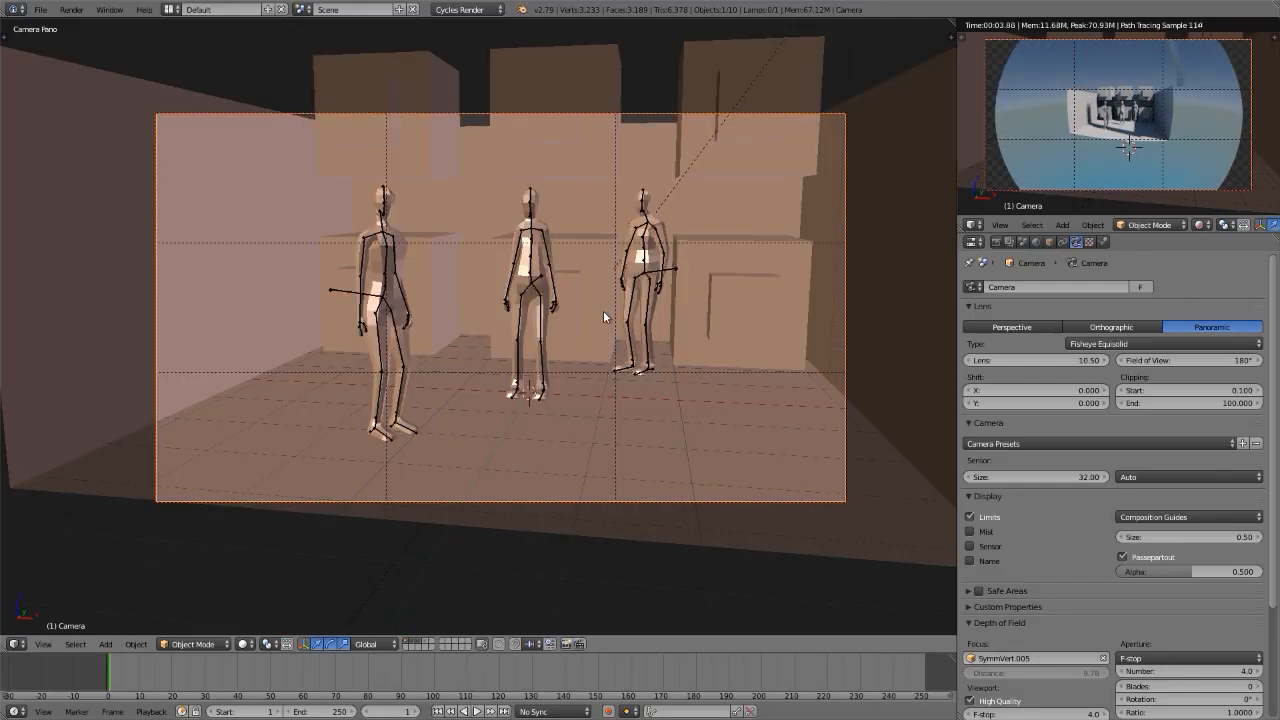
{"action": "key", "text": "ctrl+Up"}
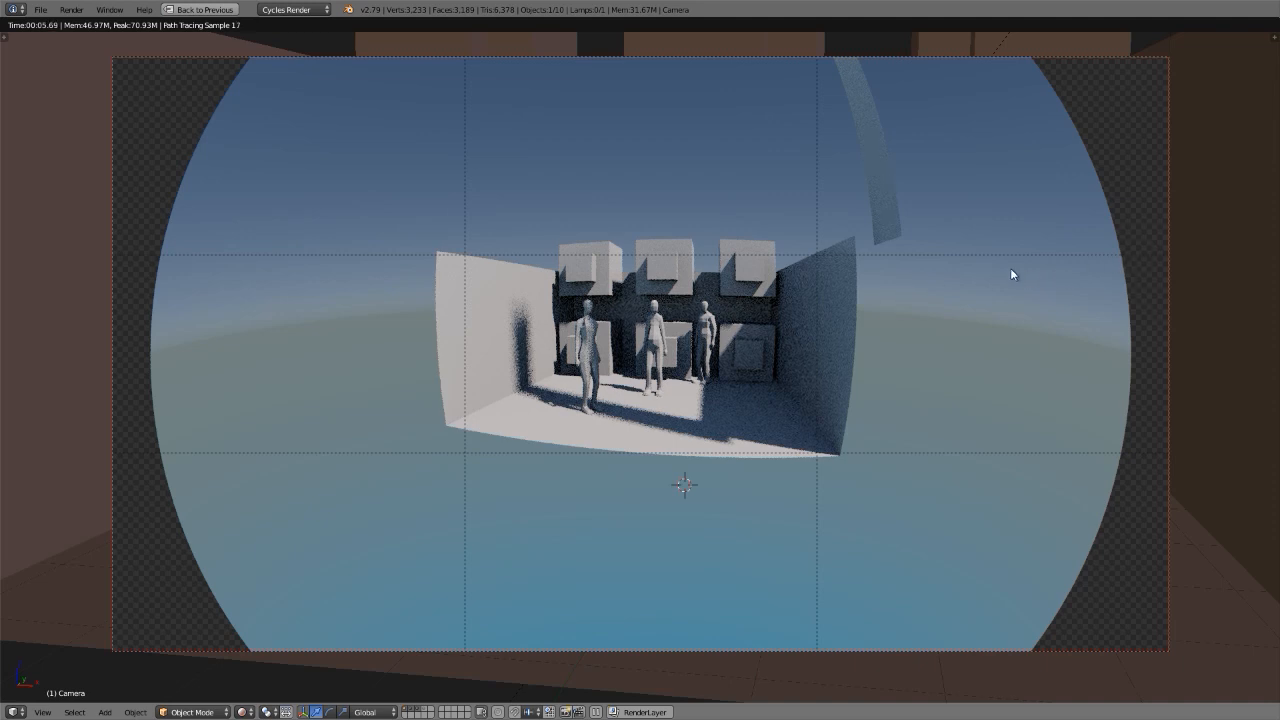
{"action": "key", "text": "ctrl+Up"}
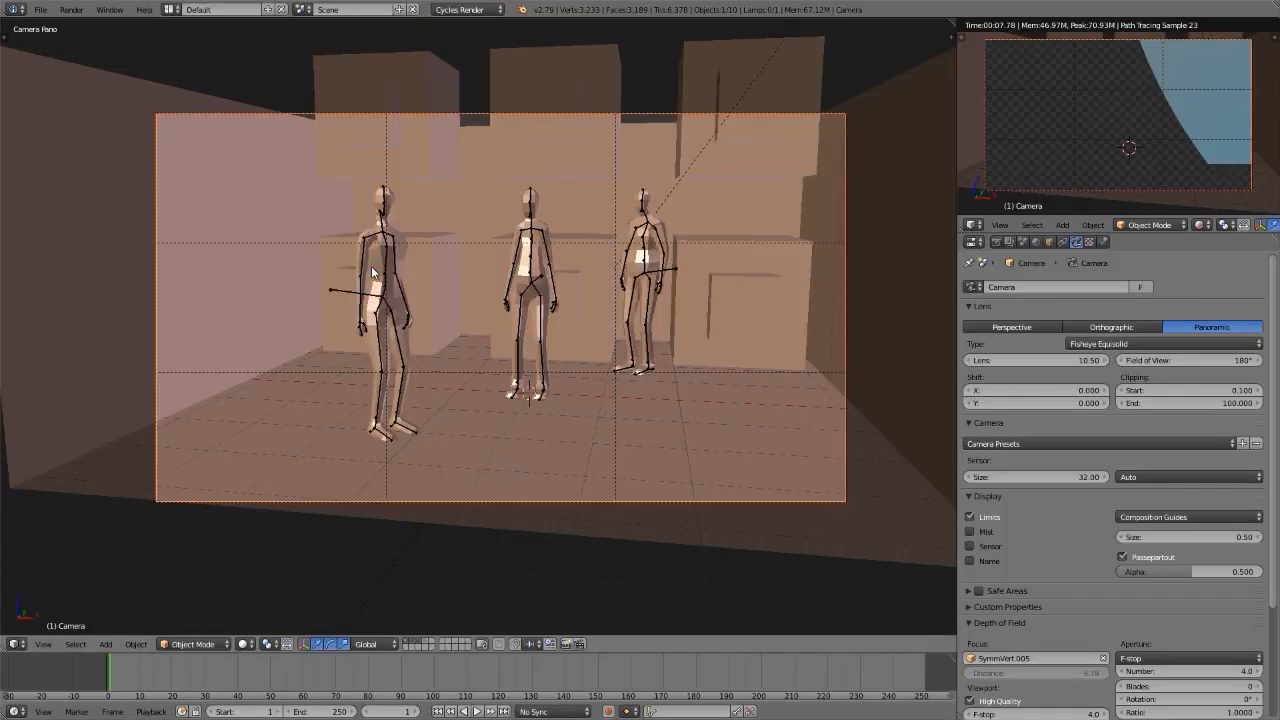
Step: Turn the camera's Thirds composition guide off and back on
{"action": "left_click", "coordinate": [1161, 516]}
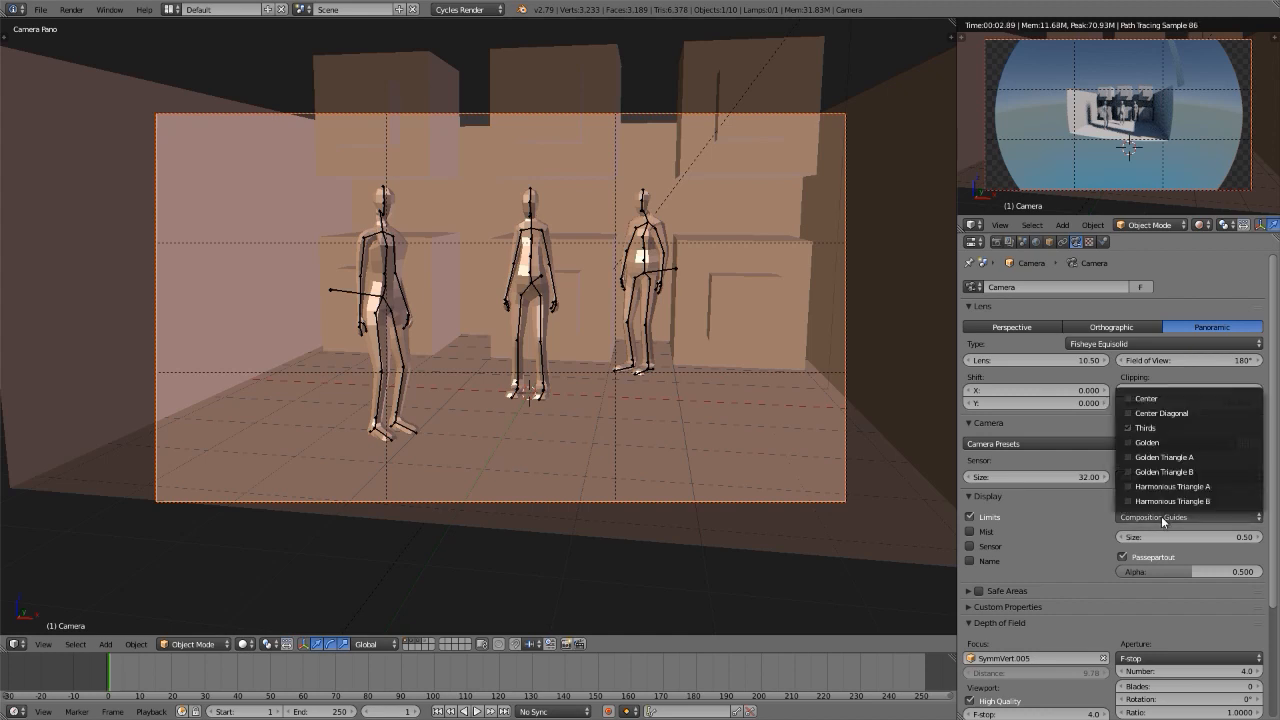
{"action": "left_click", "coordinate": [1148, 427]}
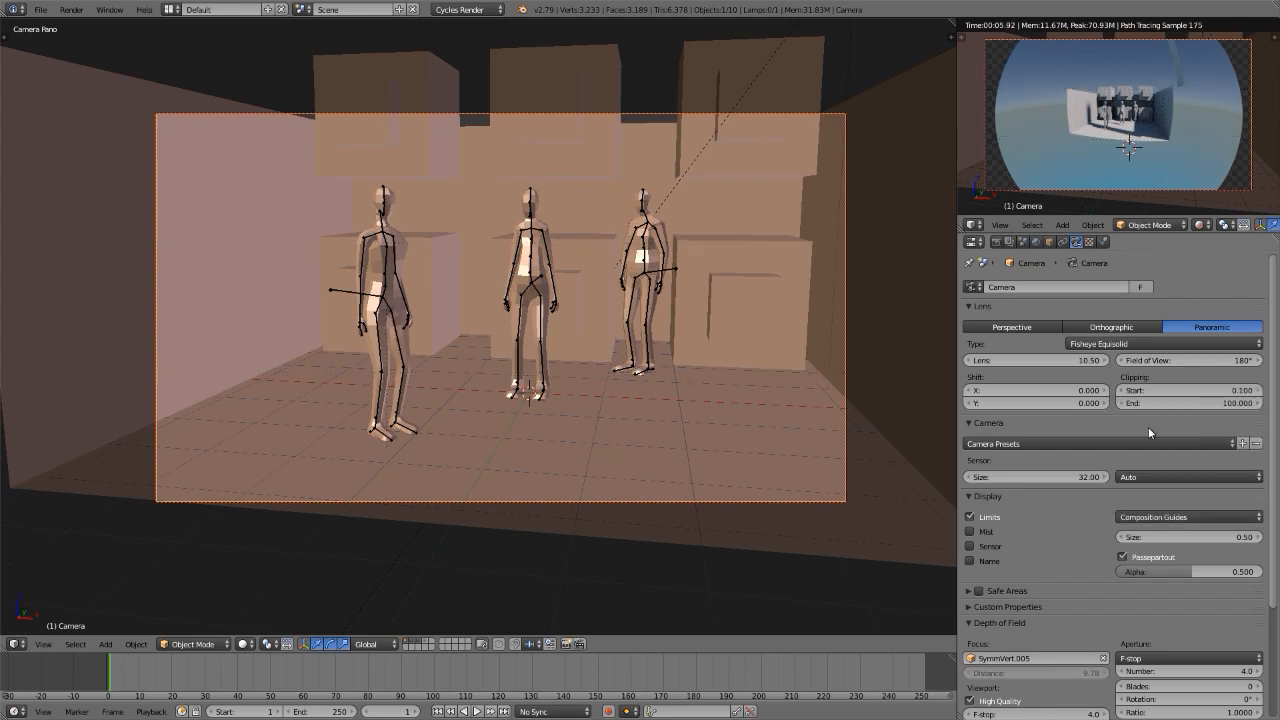
{"action": "left_click", "coordinate": [1154, 472]}
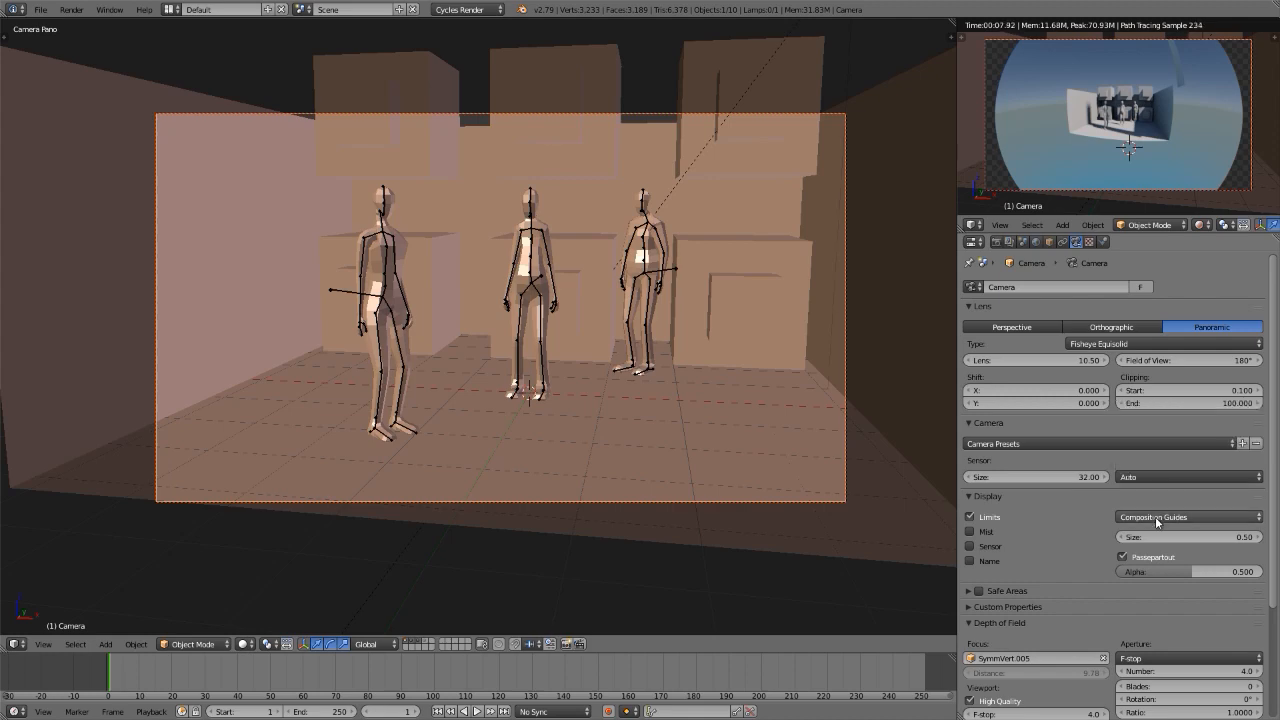
{"action": "left_click", "coordinate": [1157, 515]}
{"action": "left_click", "coordinate": [1154, 427]}
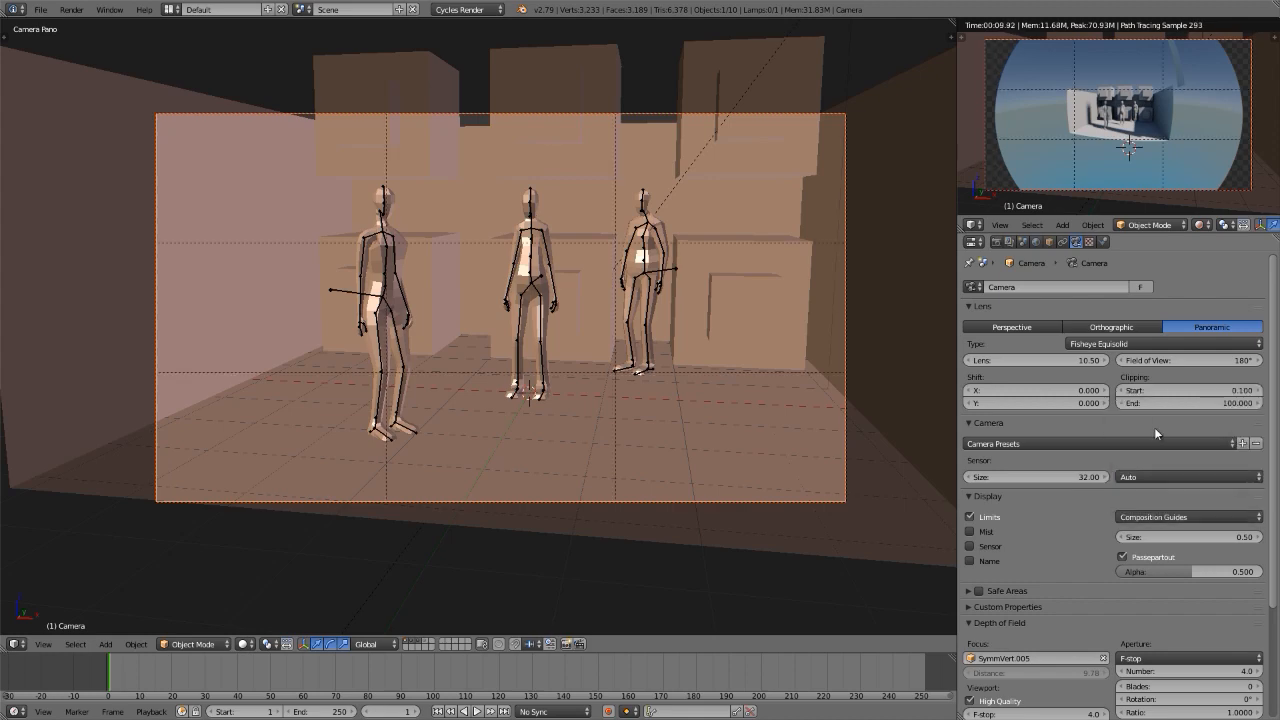
Step: Set the fisheye field of view to 120° and inspect the rendered view at full screen before restoring the layout
{"action": "key", "text": "ctrl+space"}
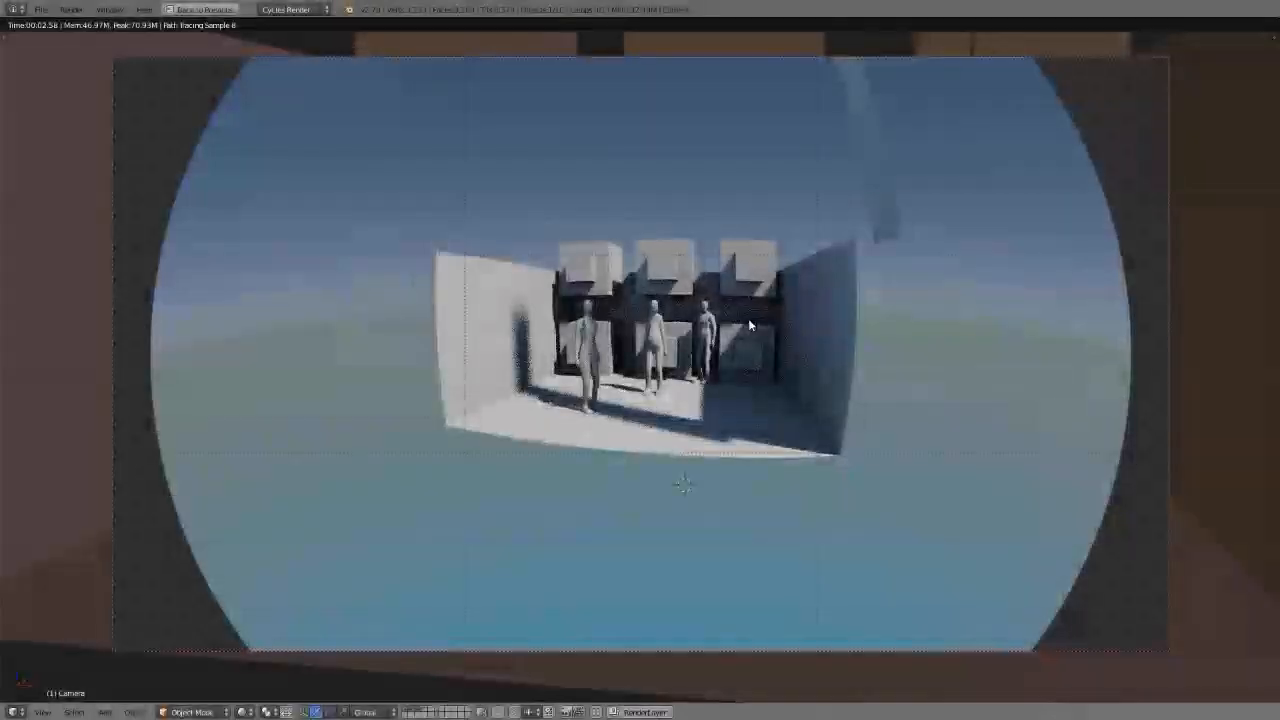
{"action": "key", "text": "ctrl+space"}
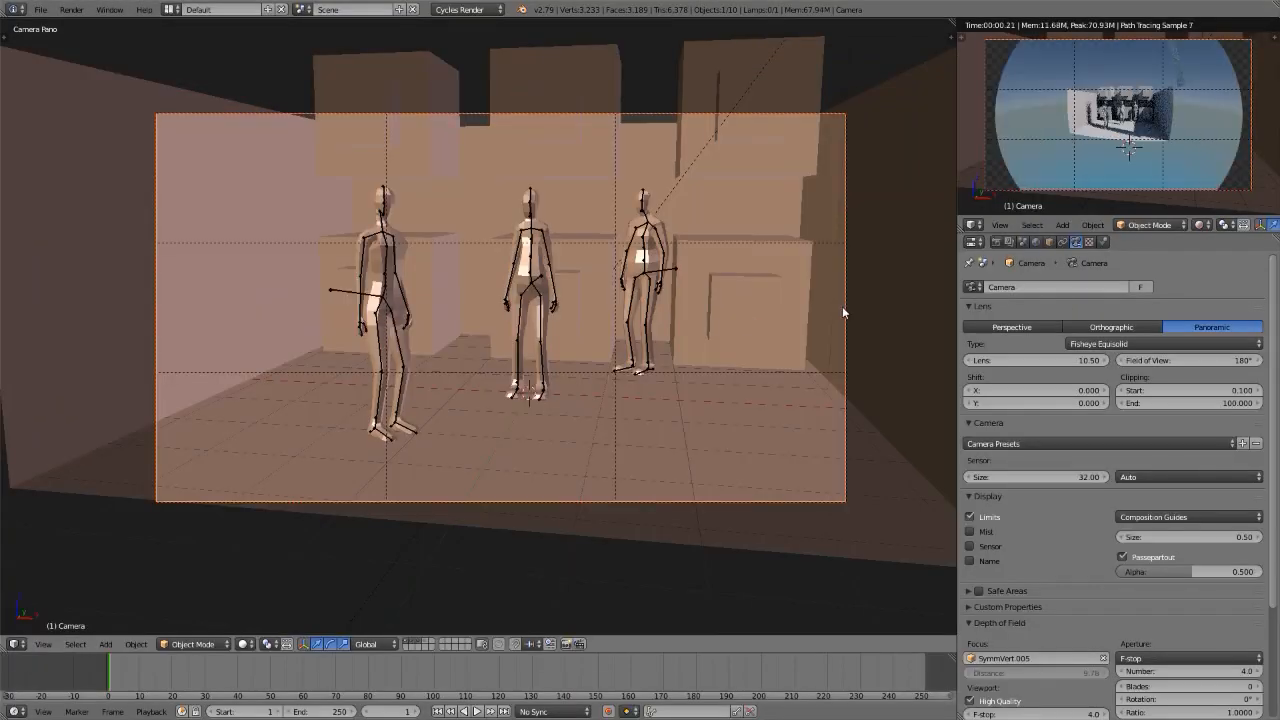
{"action": "left_click_drag", "start_coordinate": [1189, 360], "coordinate": [1120, 360]}
{"action": "left_click", "coordinate": [1193, 360]}
{"action": "type", "text": "120"}
{"action": "key", "text": "Return"}
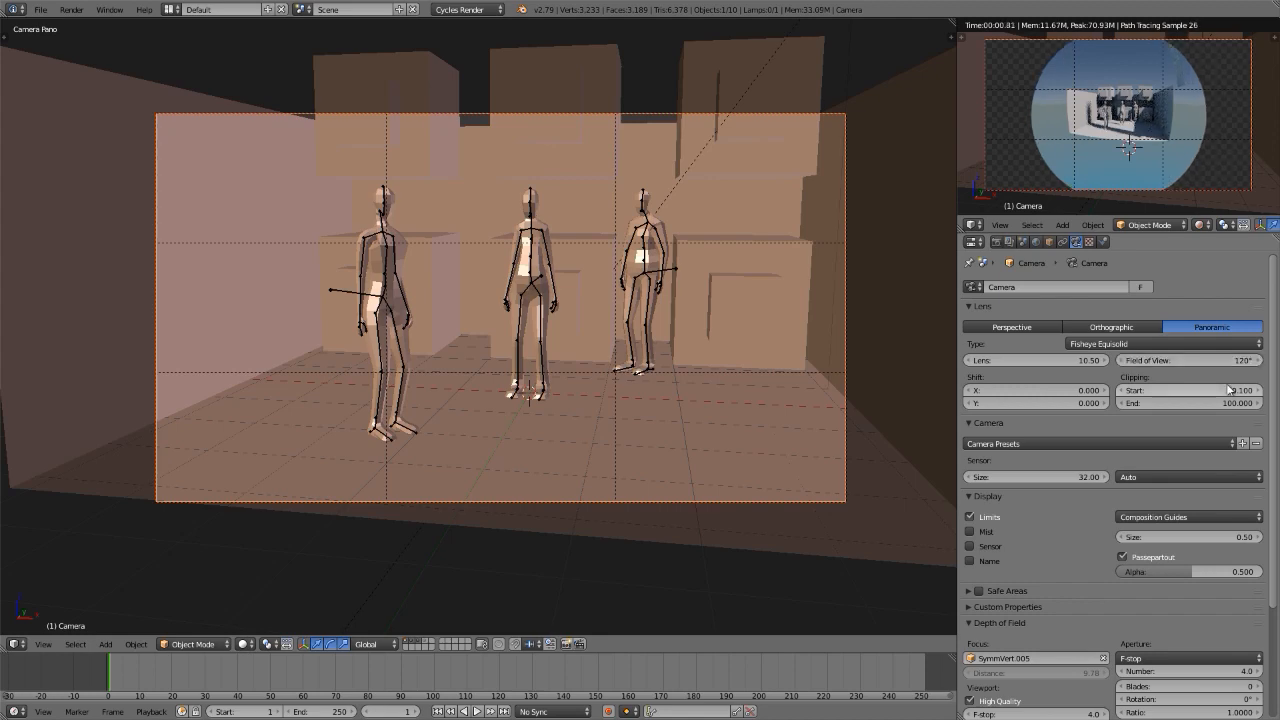
{"action": "key", "text": "shift+space"}
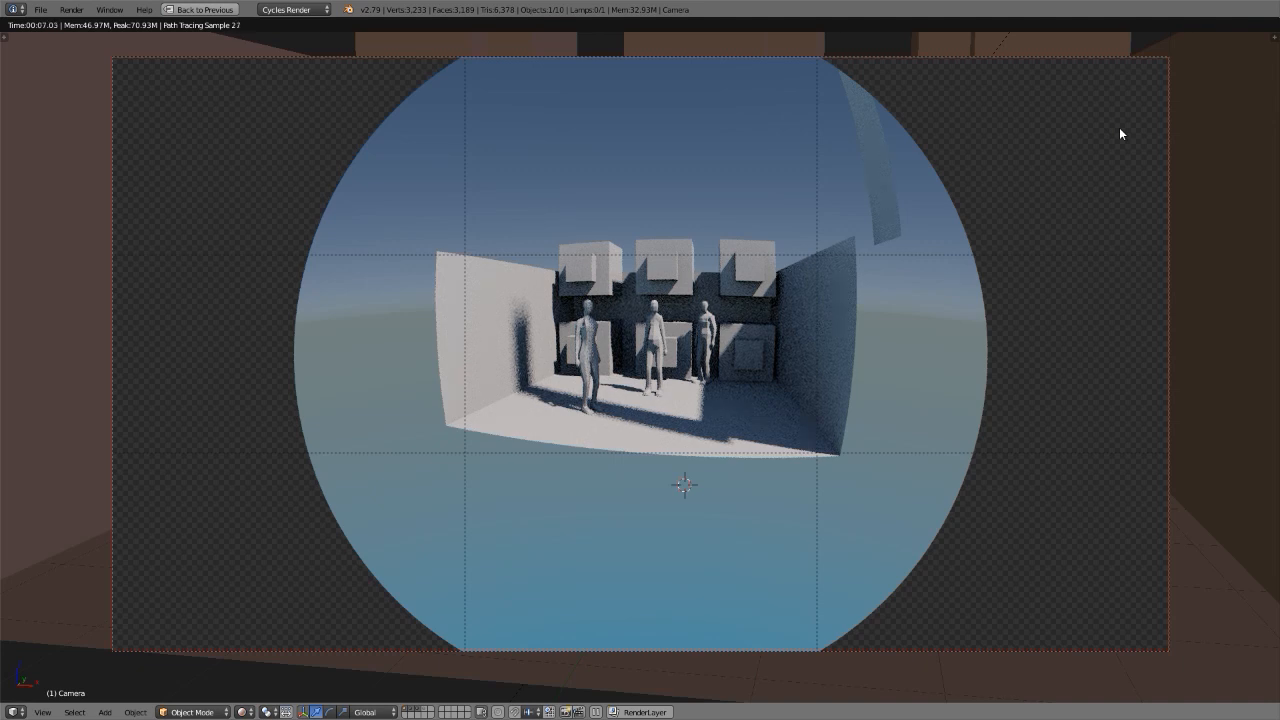
{"action": "key", "text": "ctrl+space"}
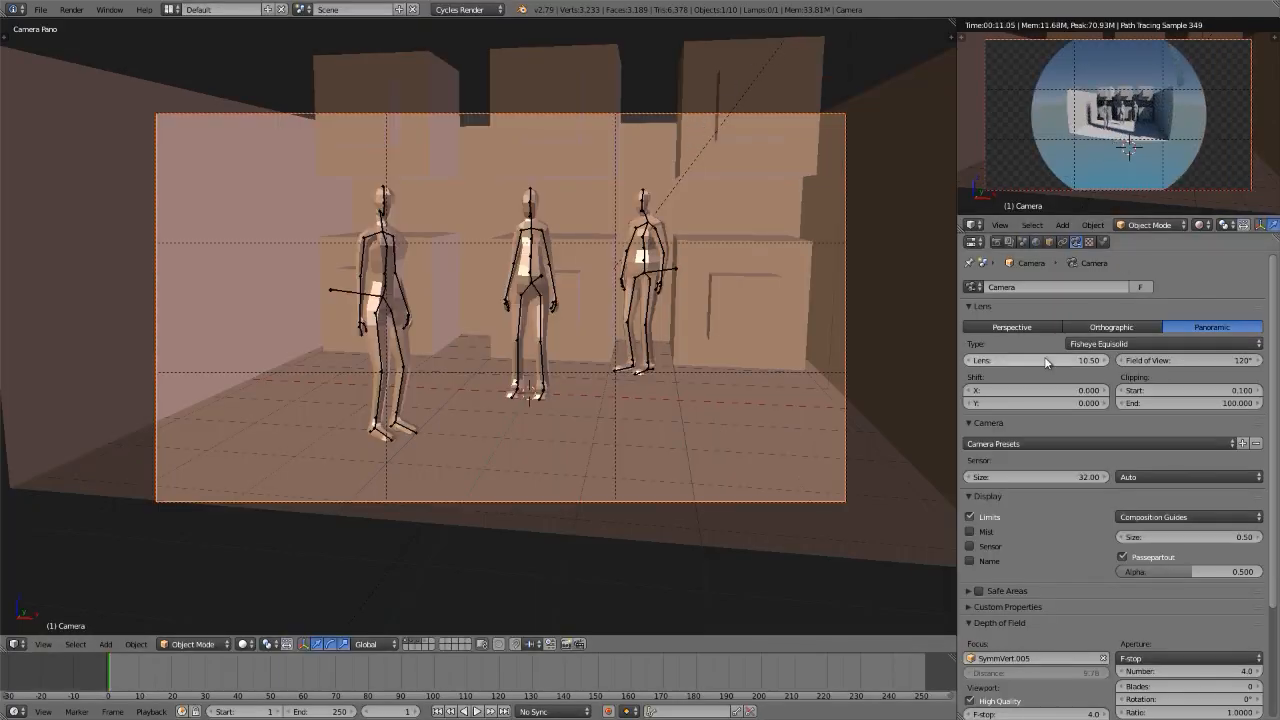
Step: Set the fisheye lens to 35 and raise it to 50
{"action": "left_click", "coordinate": [1037, 359]}
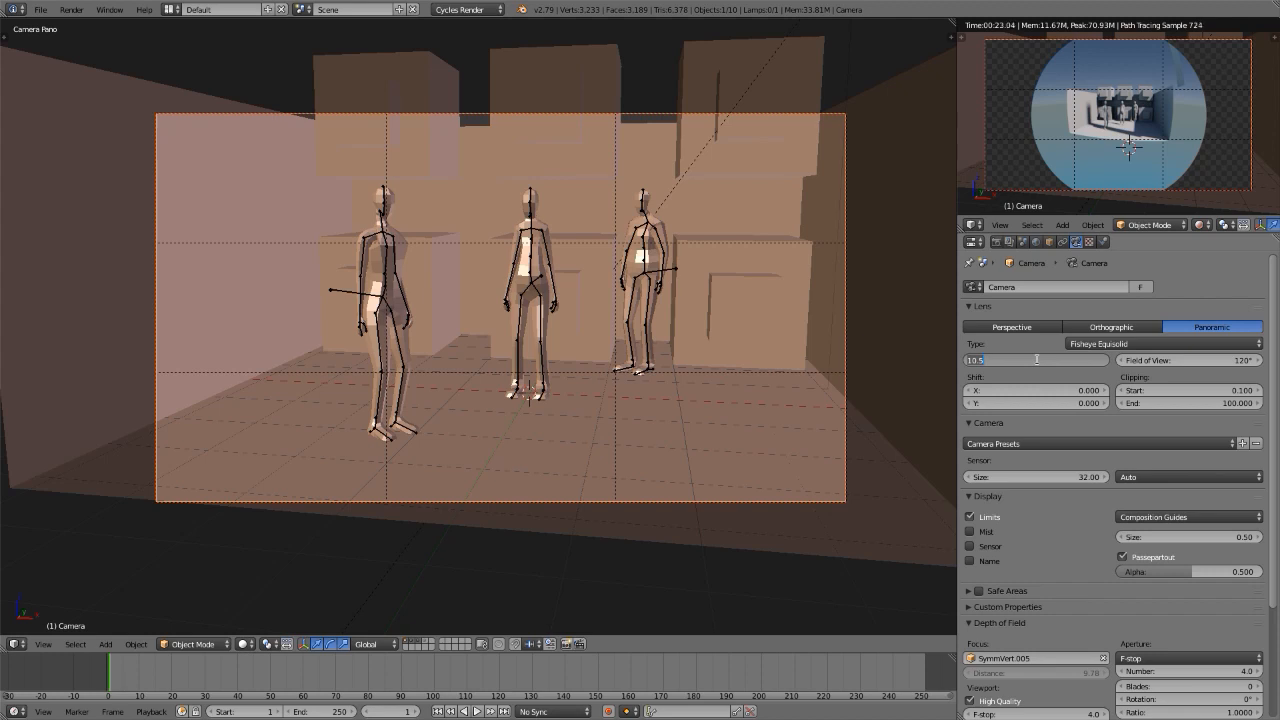
{"action": "type", "text": "35"}
{"action": "key", "text": "Return"}
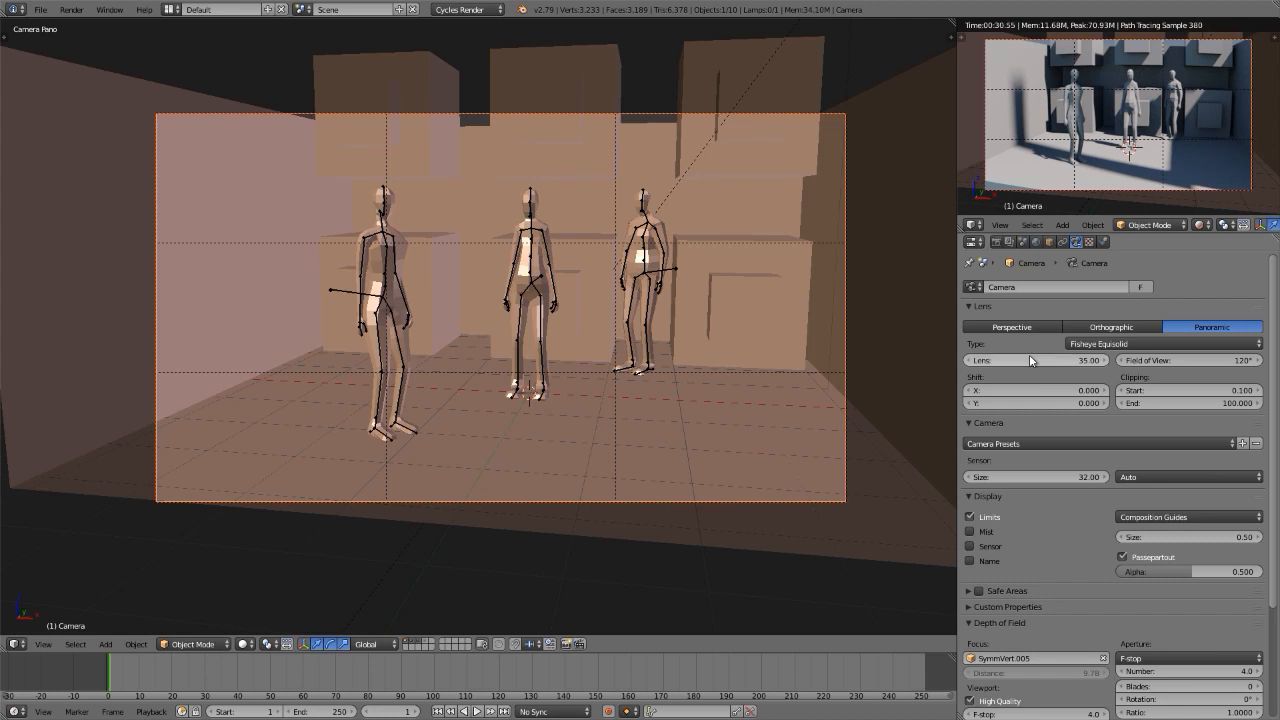
{"action": "left_click", "coordinate": [1033, 358]}
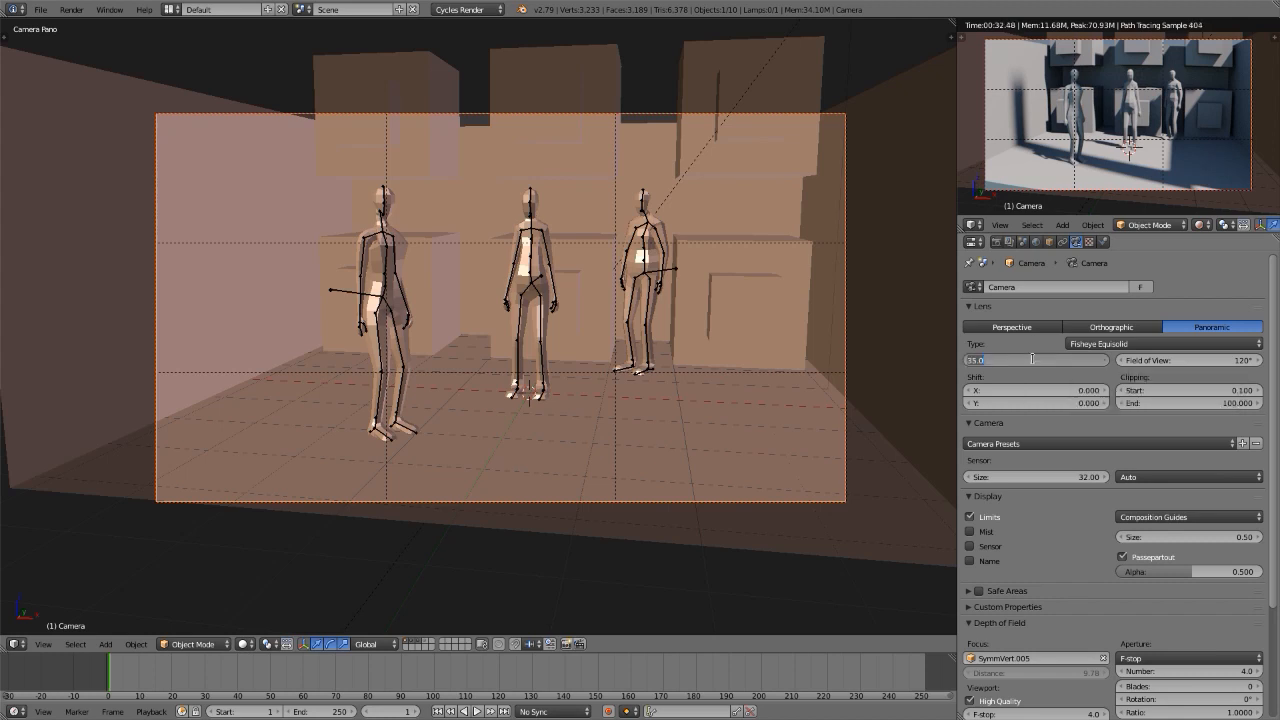
{"action": "type", "text": "5"}
{"action": "key", "text": "Return"}
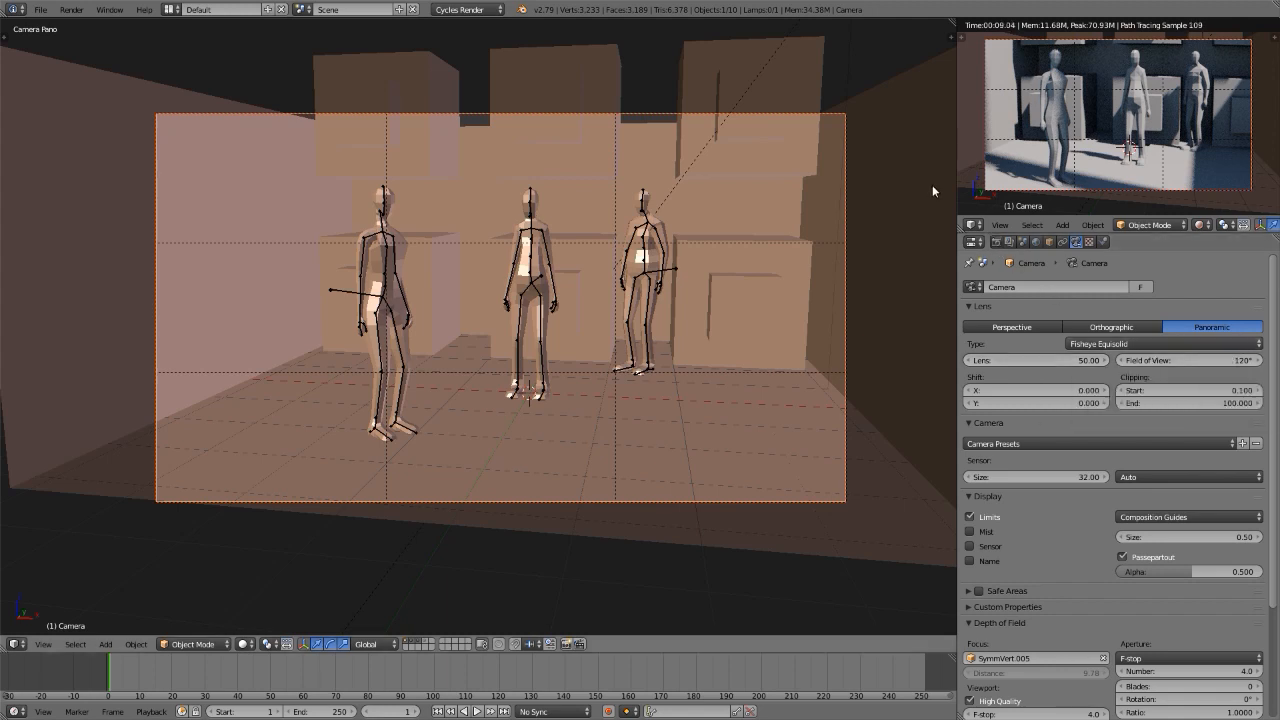
Step: Enlarge the rendered preview area to show the whole camera frame and reduce the field of view to 50° and on to 42°
{"action": "left_click_drag", "start_coordinate": [957, 163], "coordinate": [609, 176]}
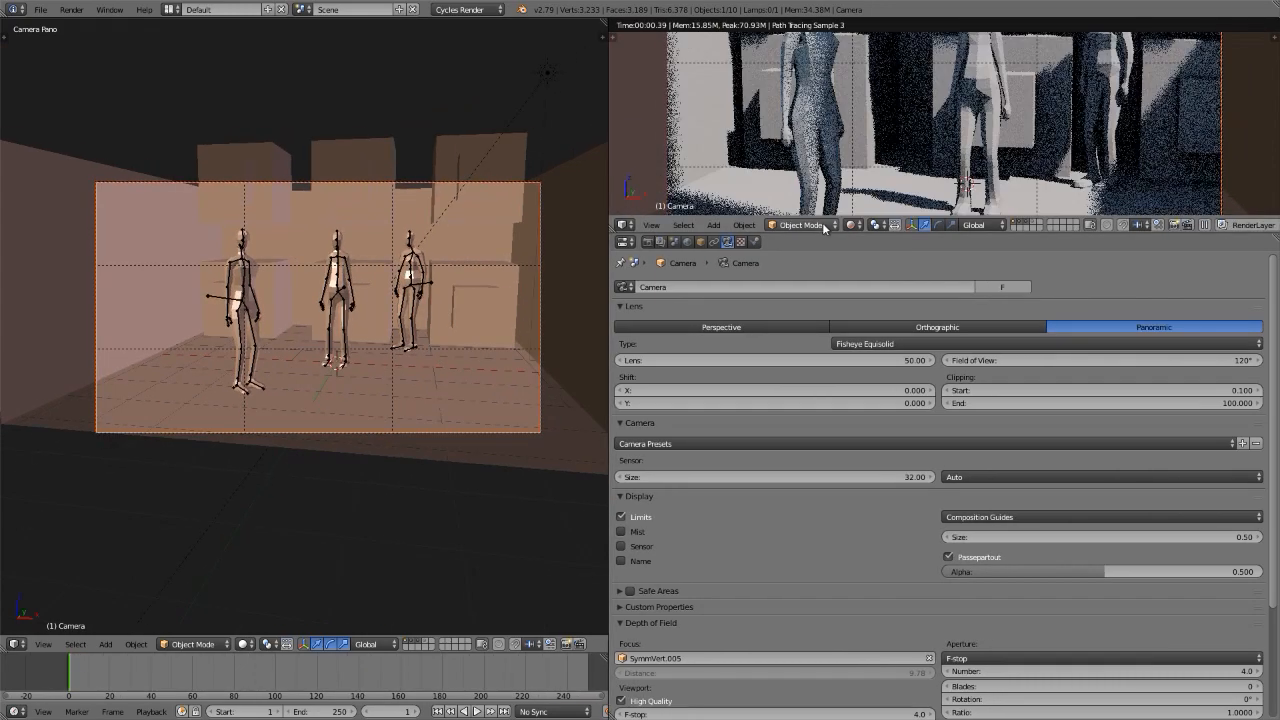
{"action": "left_click_drag", "start_coordinate": [827, 233], "coordinate": [825, 445]}
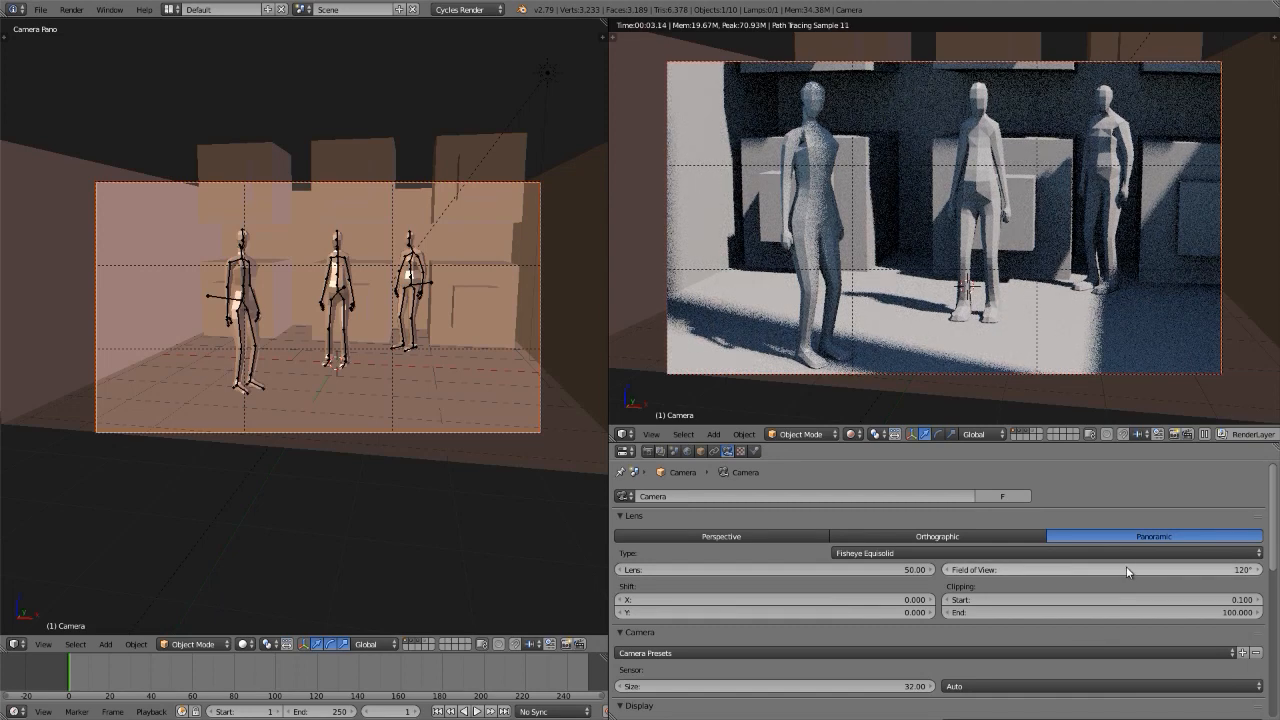
{"action": "scroll", "coordinate": [1133, 573], "scroll_direction": "down", "scroll_amount": 1, "text": "ctrl"}
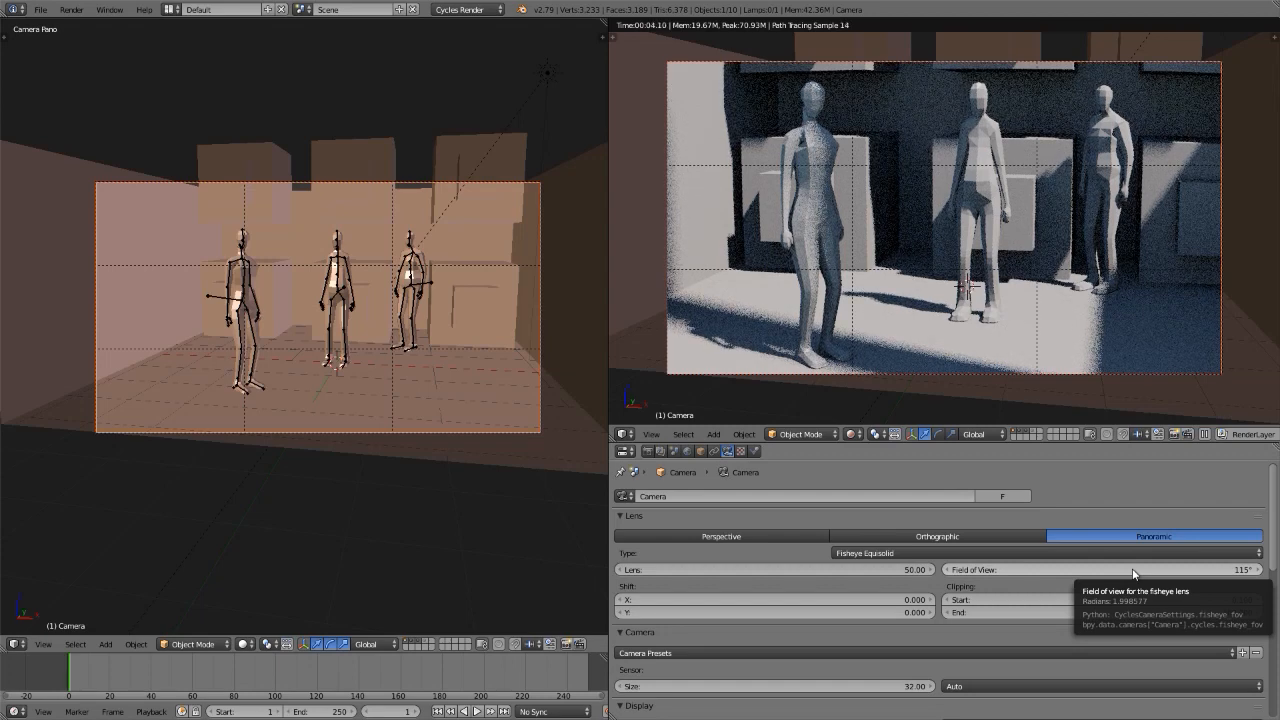
{"action": "left_click", "coordinate": [1133, 569]}
{"action": "type", "text": "50"}
{"action": "key", "text": "Return"}
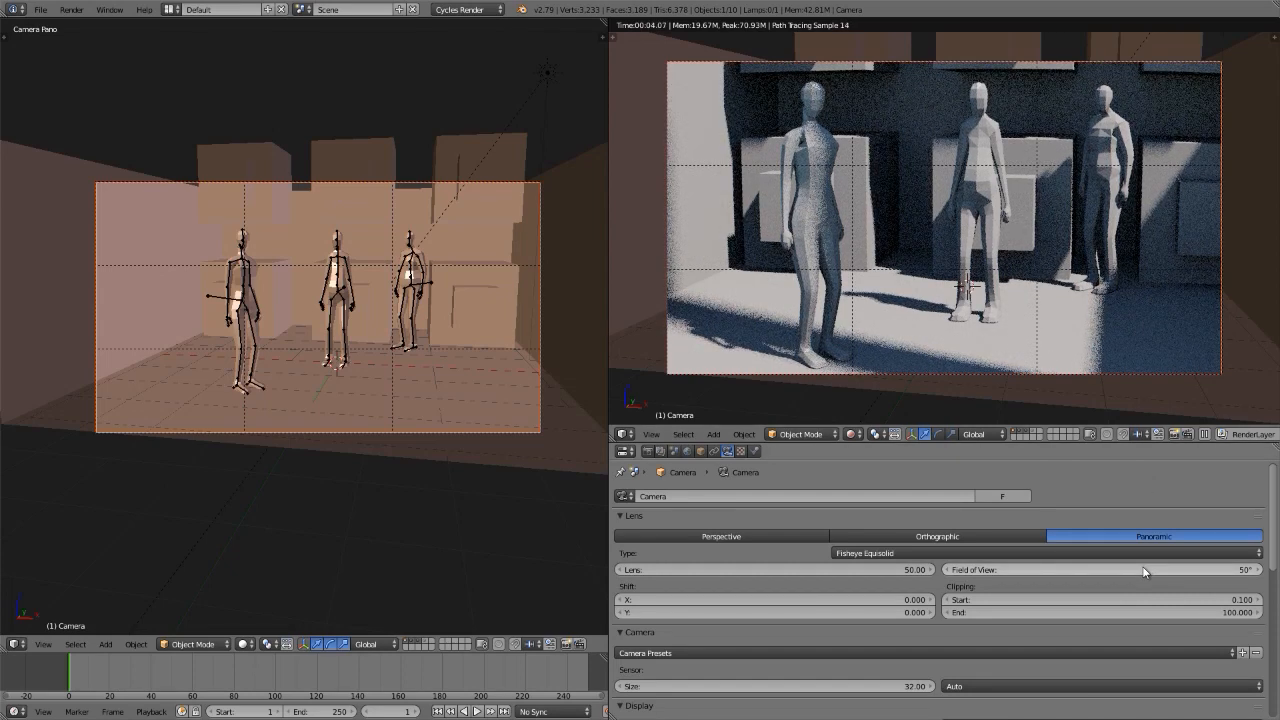
{"action": "mouse_move", "coordinate": [1143, 568]}
{"action": "left_mouse_down"}
{"action": "mouse_move", "coordinate": [1078, 568]}
{"action": "mouse_move", "coordinate": [1147, 568]}
{"action": "mouse_move", "coordinate": [1133, 568]}
{"action": "left_mouse_up"}
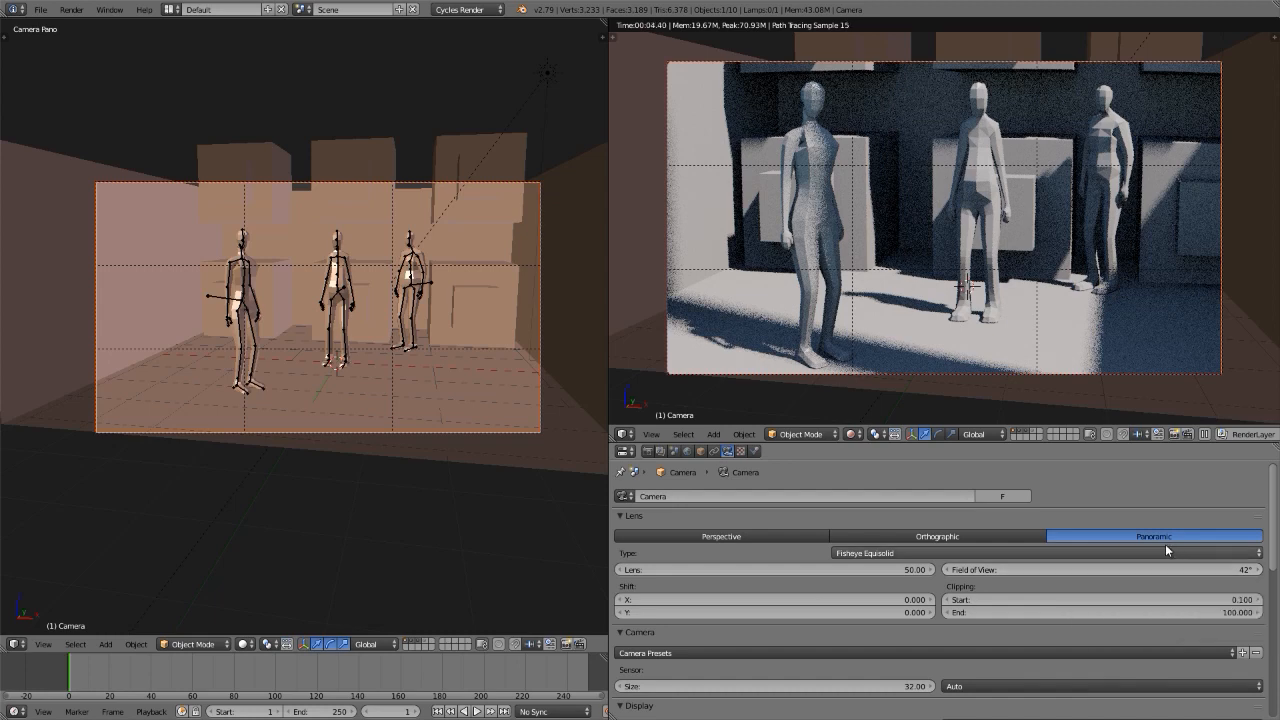
{"action": "left_click", "coordinate": [1260, 571]}
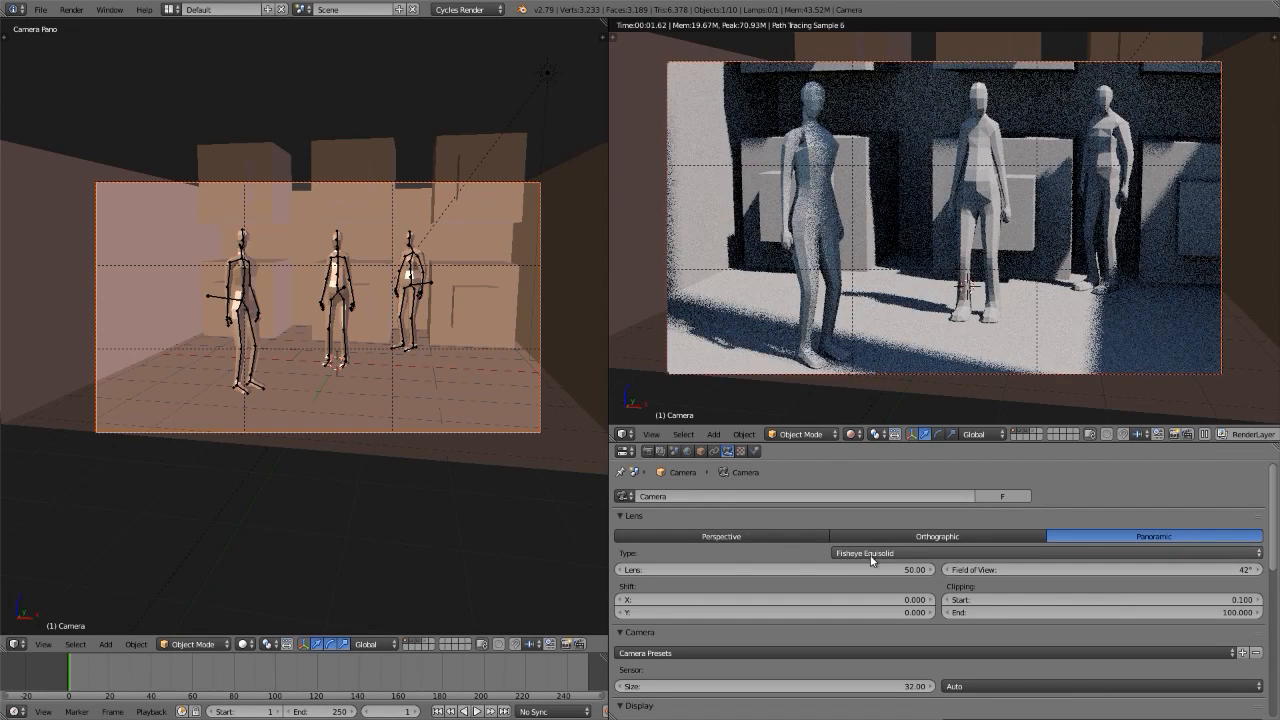
Step: Check the available panorama types, keep Fisheye Equisolid, and inspect the rendered view at full screen before restoring the layout
{"action": "left_click", "coordinate": [883, 550]}
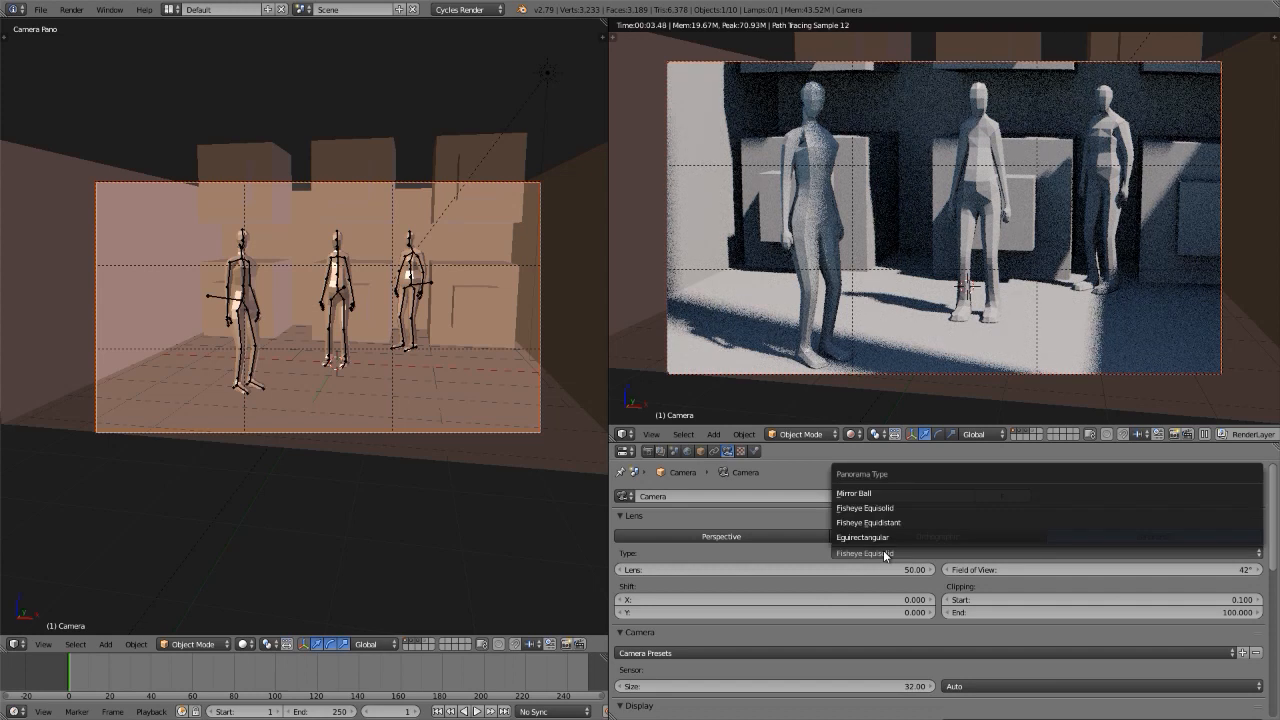
{"action": "left_click", "coordinate": [883, 552]}
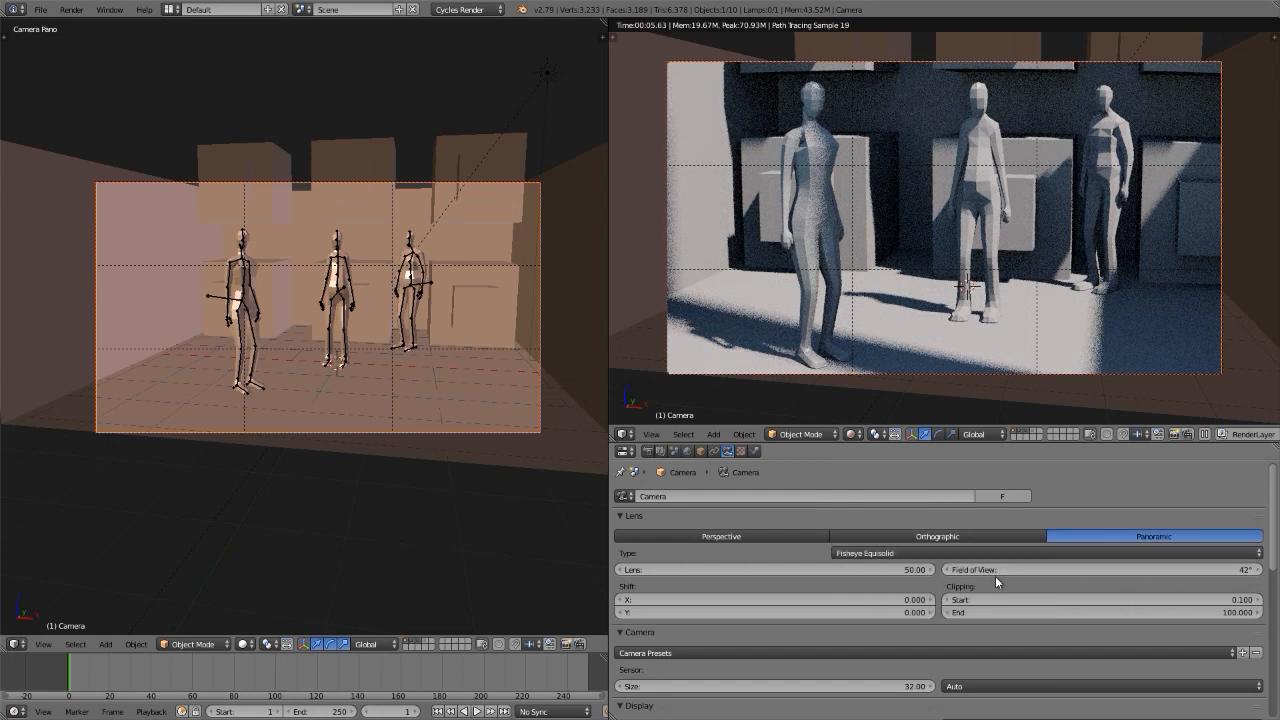
{"action": "key", "text": "ctrl+space"}
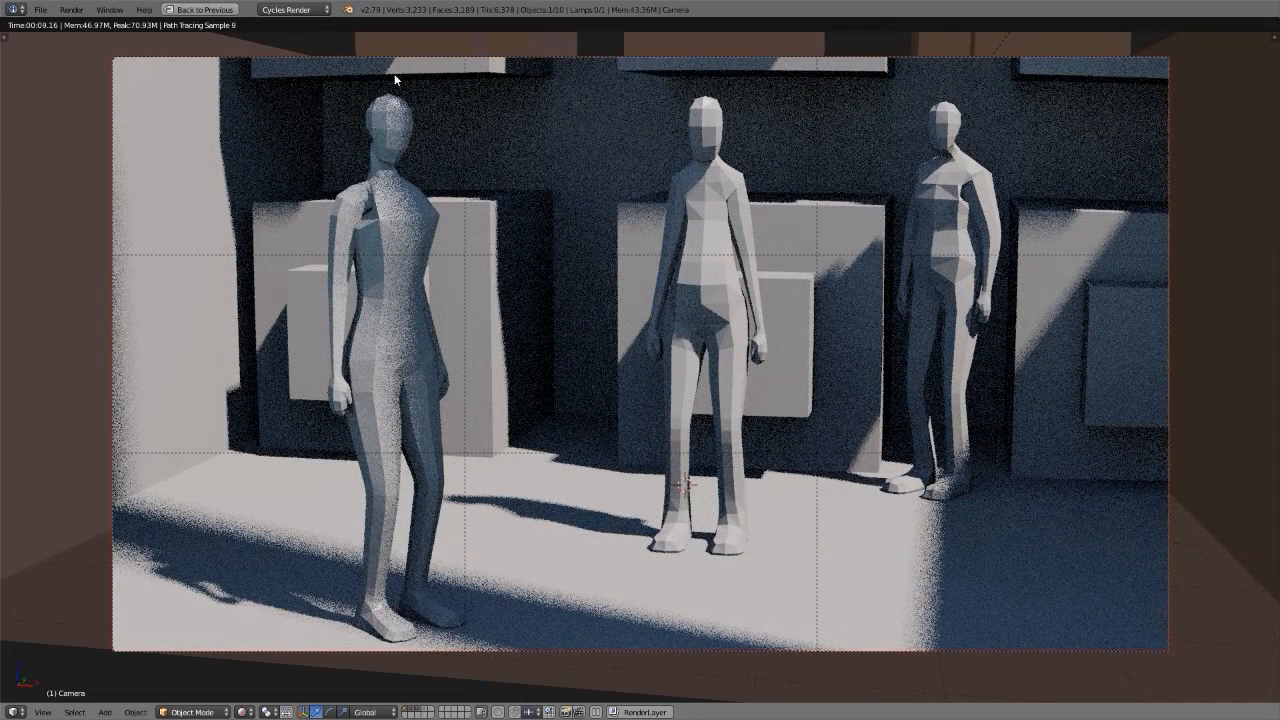
{"action": "key", "text": "ctrl+Up"}
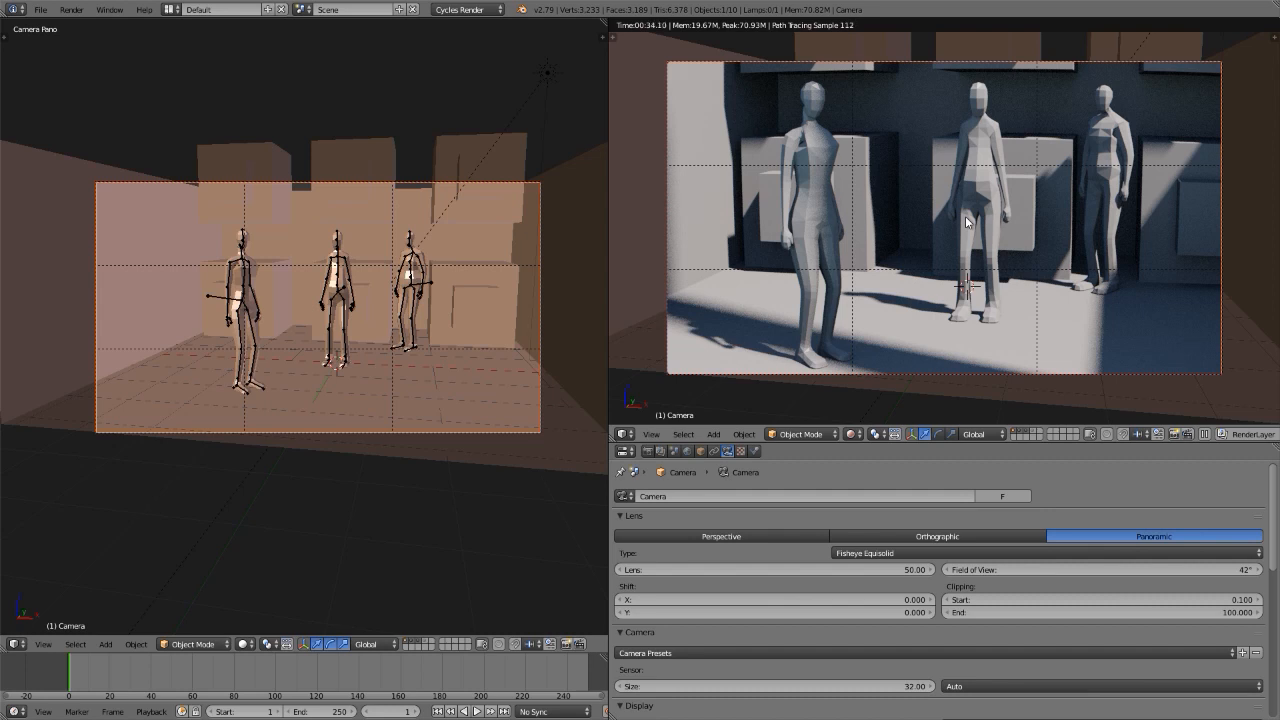
Step: Set the fisheye lens to 23 and the field of view to 90°, raising it to 95° to fill the frame's corners
{"action": "left_click", "coordinate": [780, 569]}
{"action": "type", "text": "23"}
{"action": "key", "text": "Return"}
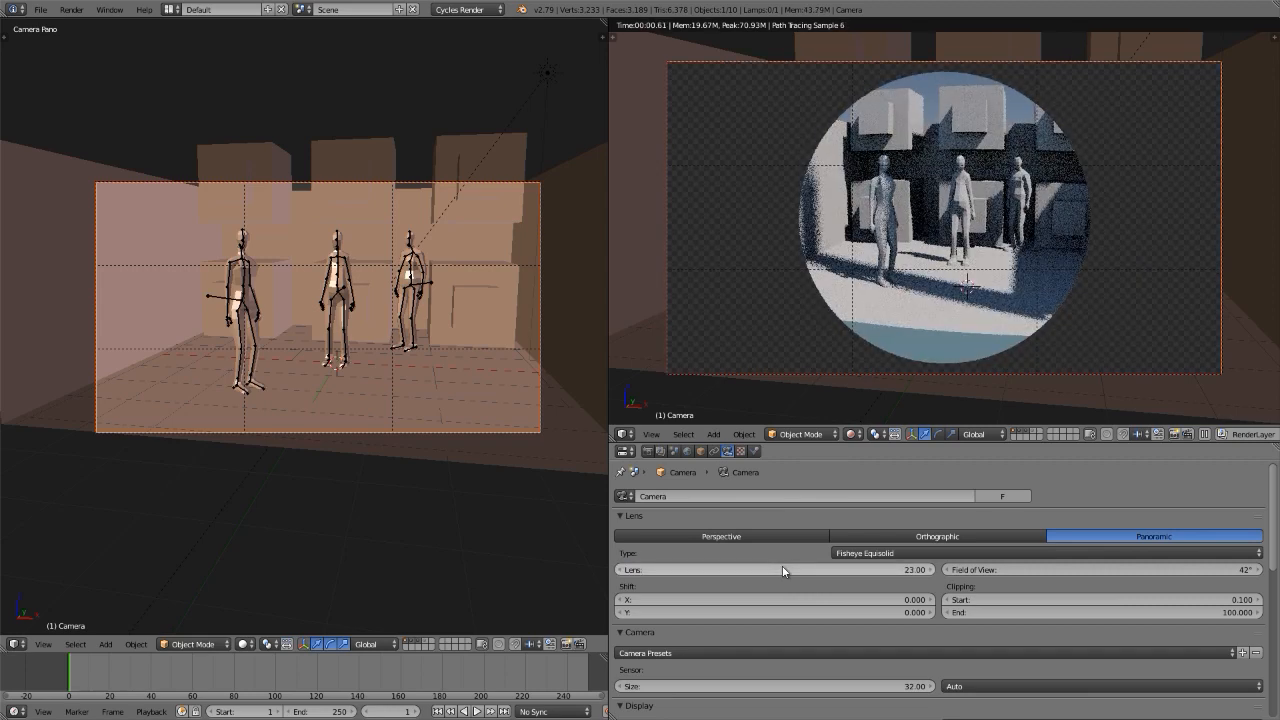
{"action": "left_click", "coordinate": [1081, 570]}
{"action": "type", "text": "90"}
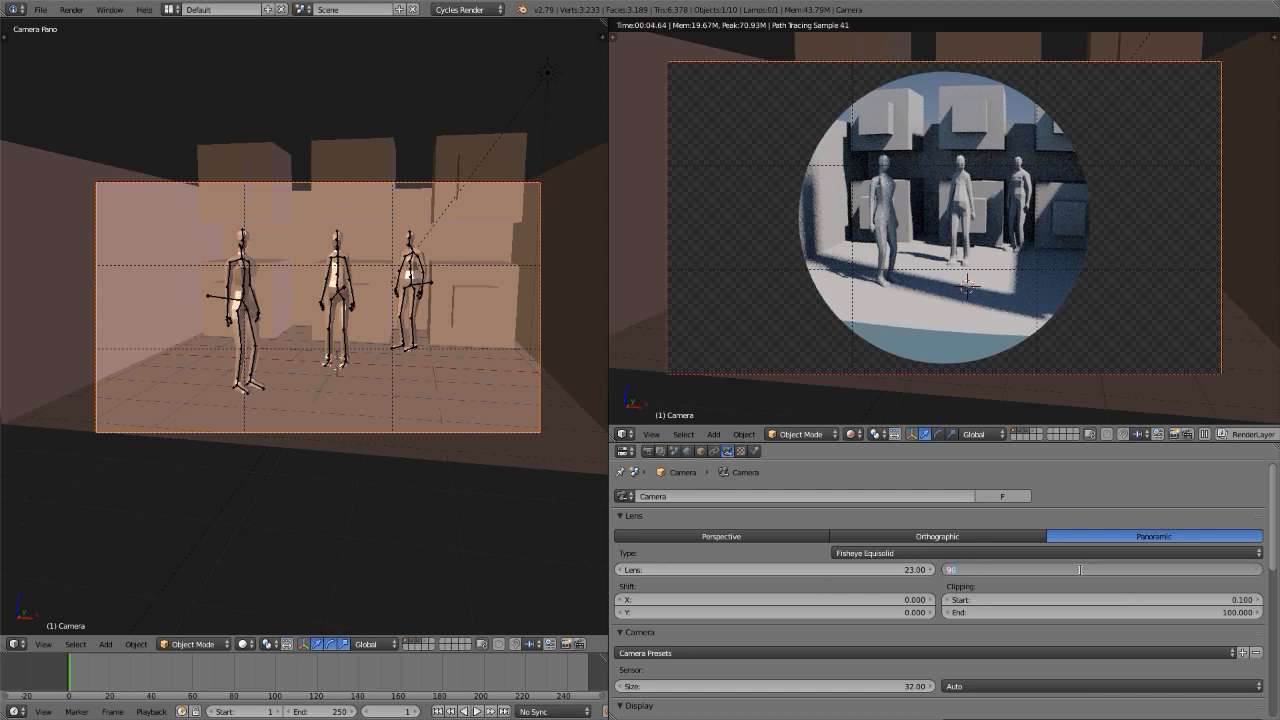
{"action": "key", "text": "Return"}
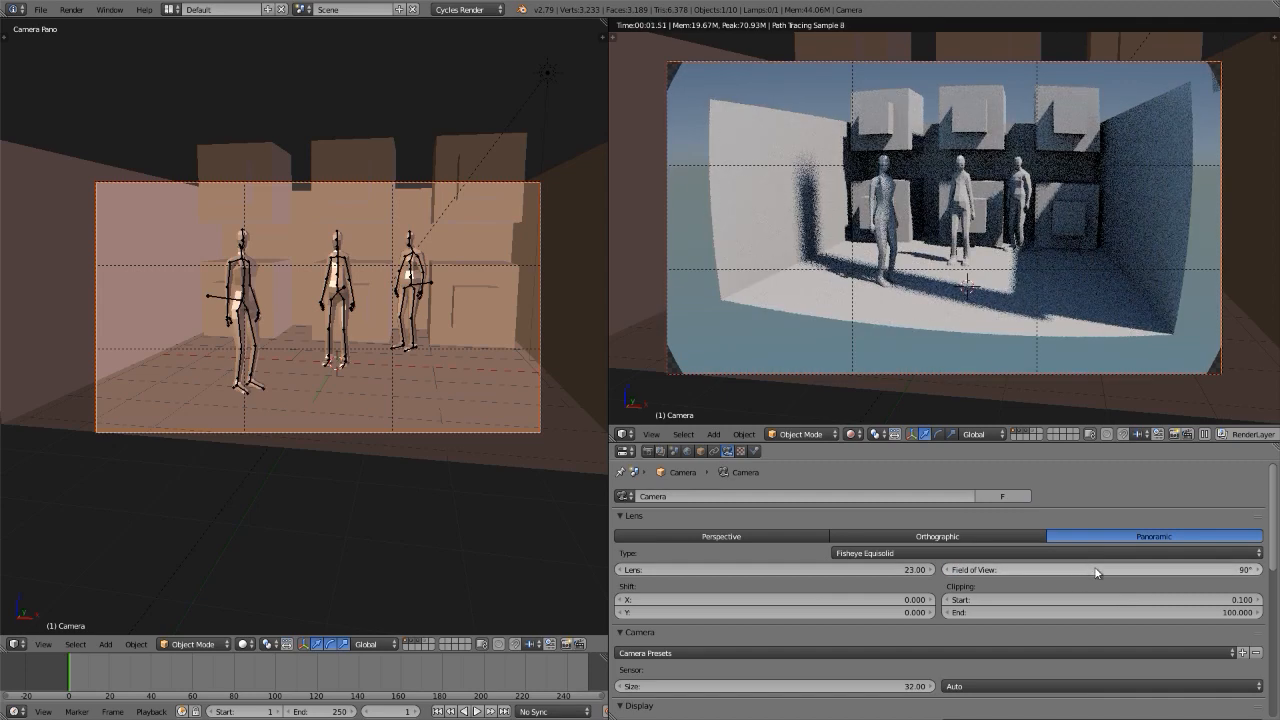
{"action": "left_click_drag", "start_coordinate": [1093, 569], "coordinate": [1067, 572]}
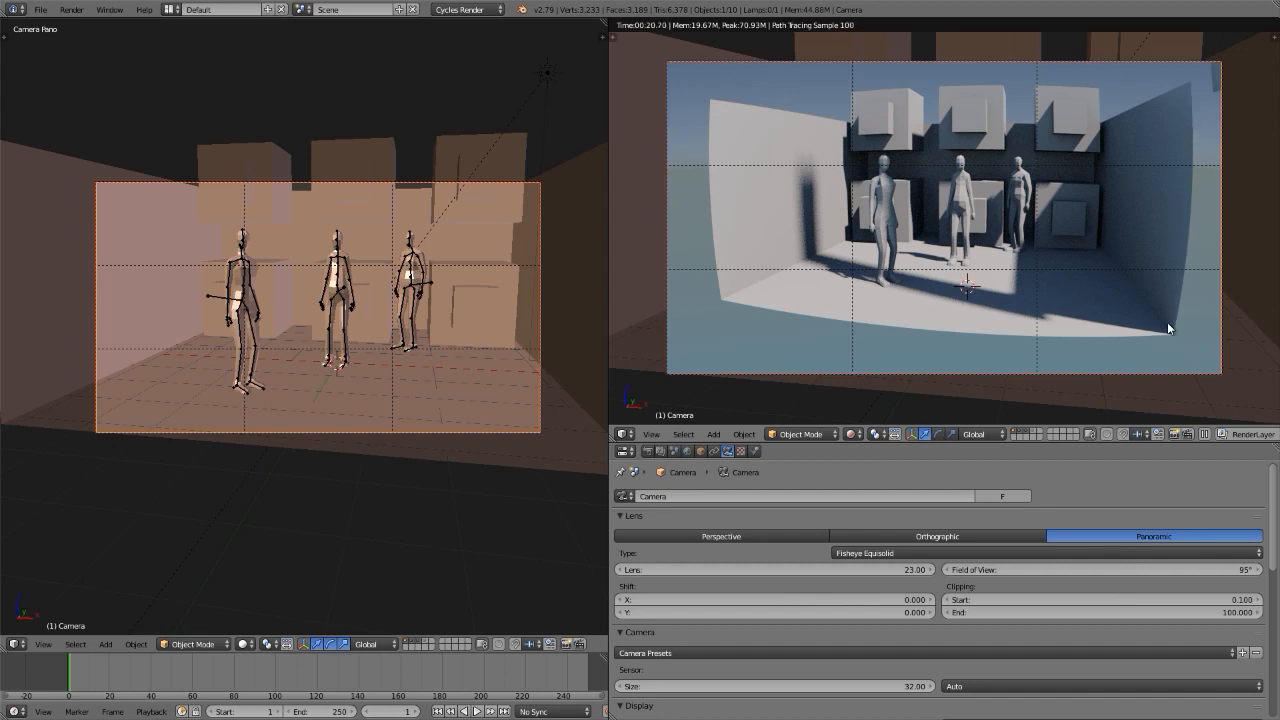
Step: Switch the camera lens to Perspective for comparison and return it to Panoramic
{"action": "left_click", "coordinate": [799, 536]}
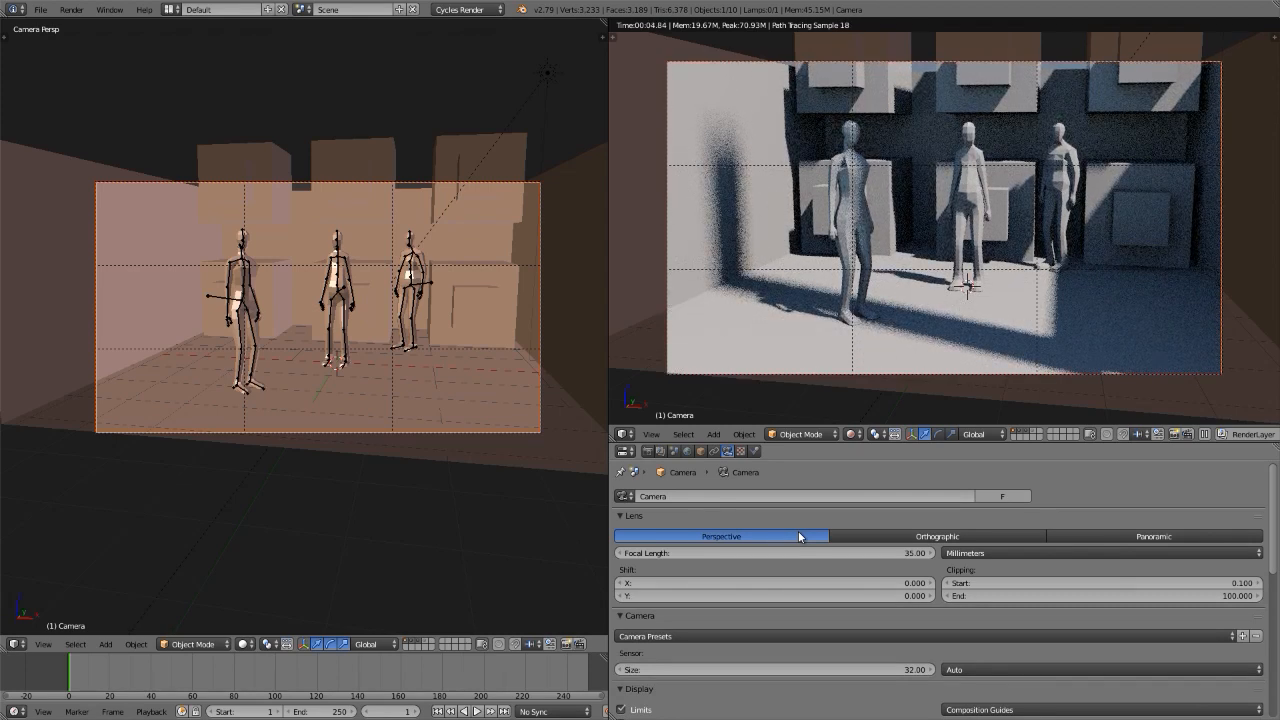
{"action": "left_click", "coordinate": [1104, 536]}
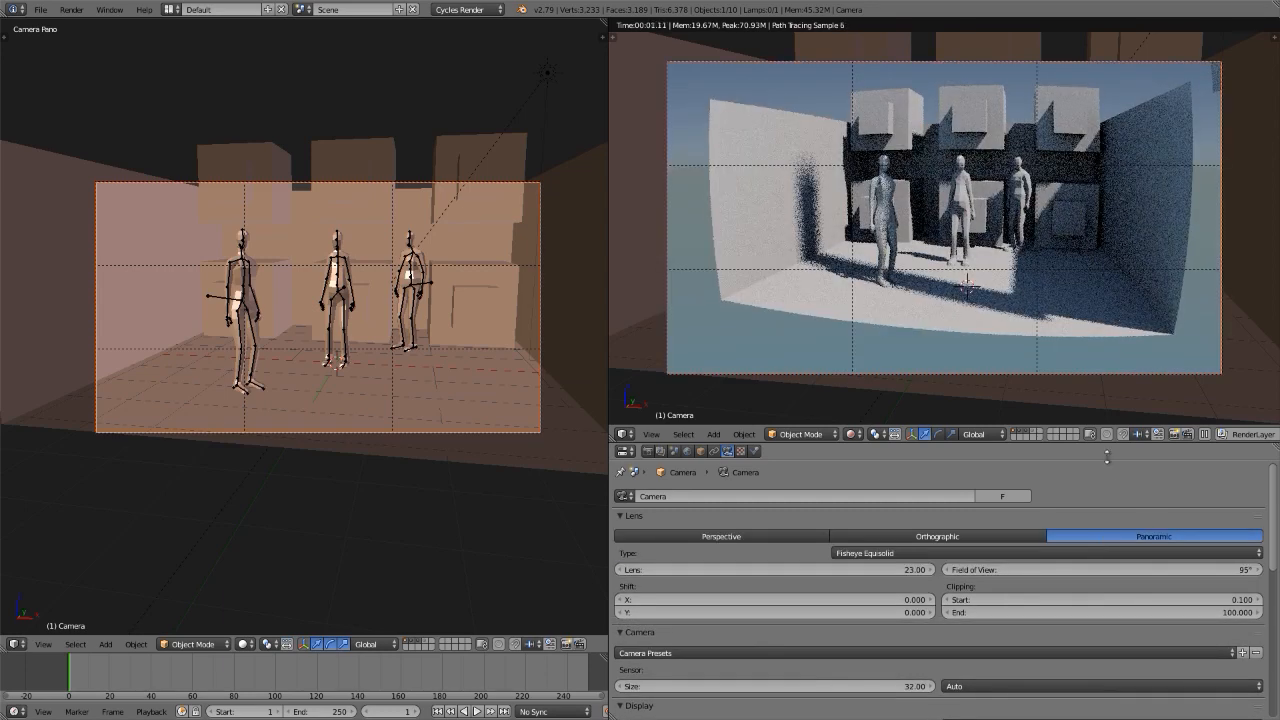
Step: Try fisheye lens values of 70 and 50 in the rendered preview
{"action": "left_click", "coordinate": [860, 570]}
{"action": "type", "text": "7"}
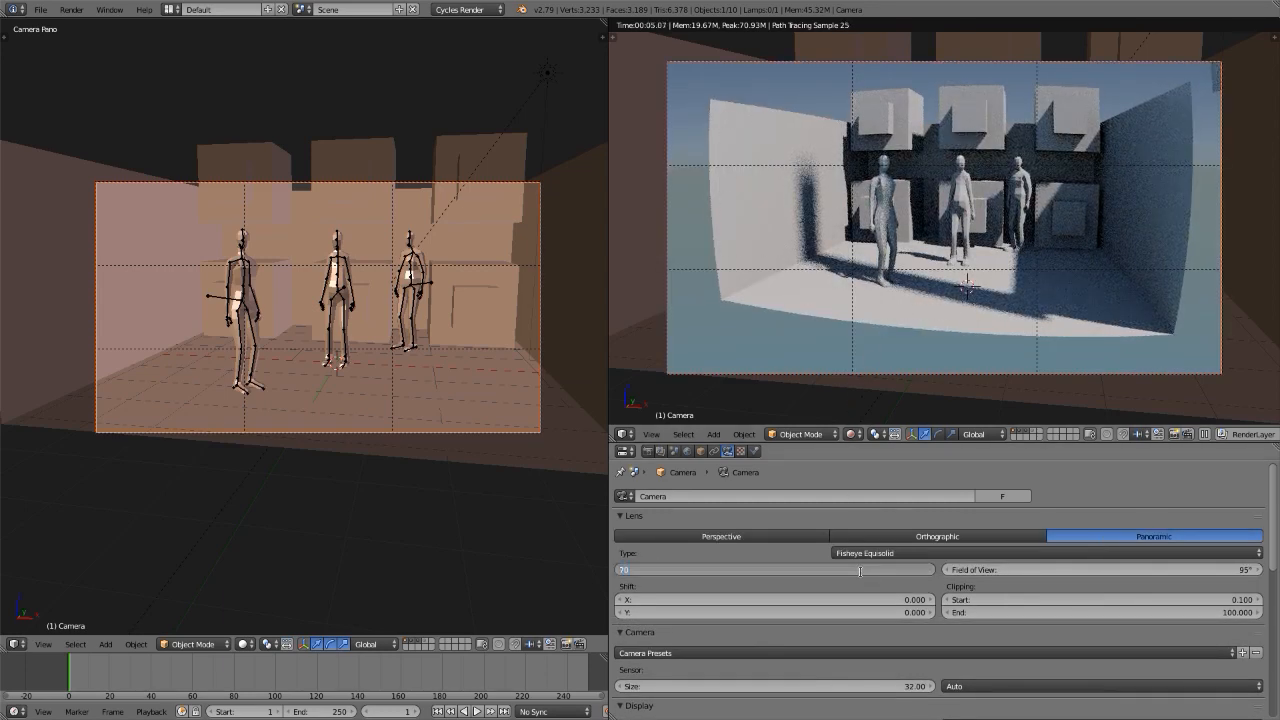
{"action": "type", "text": "0"}
{"action": "key", "text": "Return"}
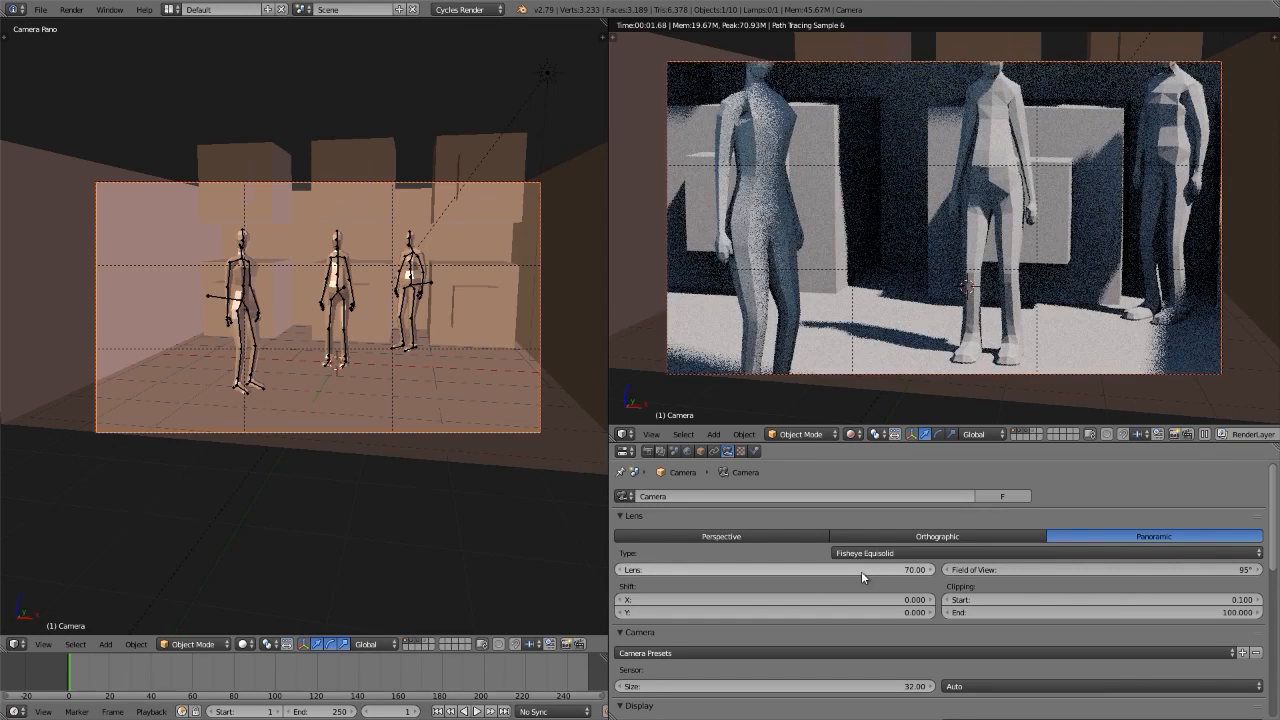
{"action": "left_click", "coordinate": [861, 571]}
{"action": "type", "text": "5"}
{"action": "key", "text": "Return"}
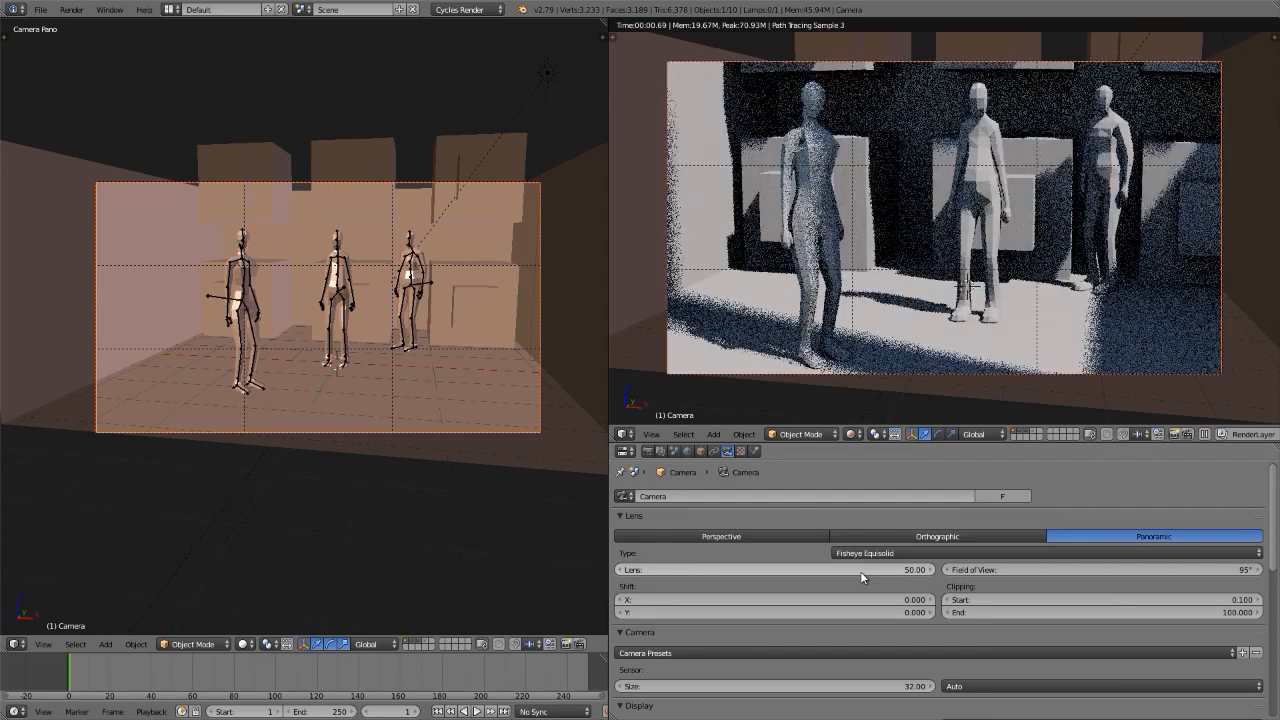
Step: Set the fisheye lens to 10.5 and the field of view to 180°
{"action": "left_click", "coordinate": [859, 571]}
{"action": "type", "text": "10.5"}
{"action": "key", "text": "Return"}
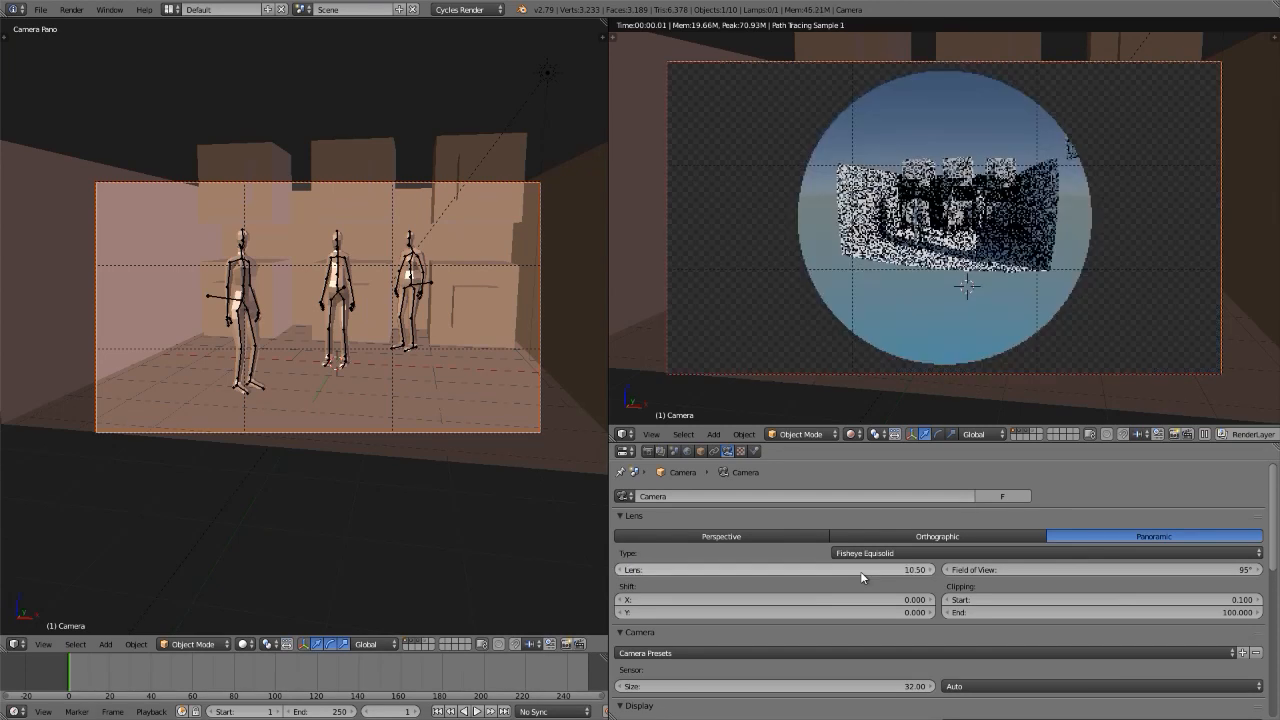
{"action": "left_click", "coordinate": [1046, 569]}
{"action": "type", "text": "180"}
{"action": "key", "text": "Return"}
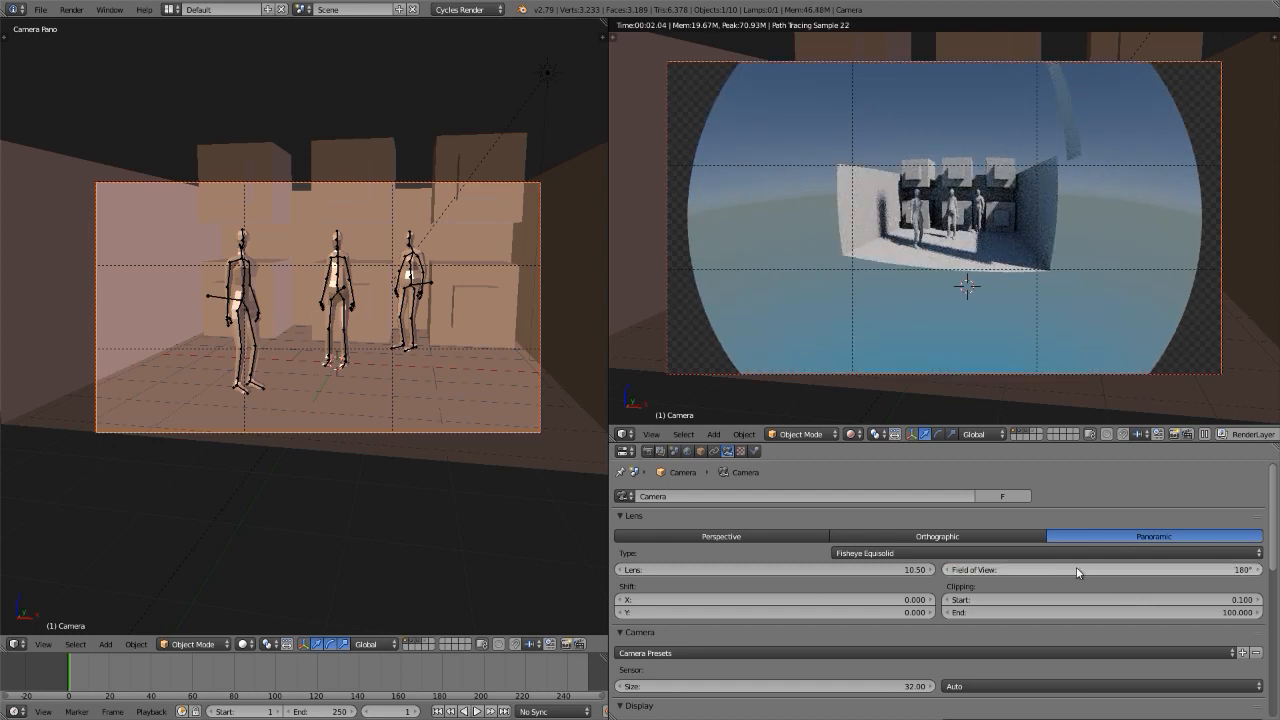
Step: Try fisheye lens values of 15, 99 and 100 in the rendered camera preview
{"action": "left_click_drag", "start_coordinate": [714, 569], "coordinate": [765, 569]}
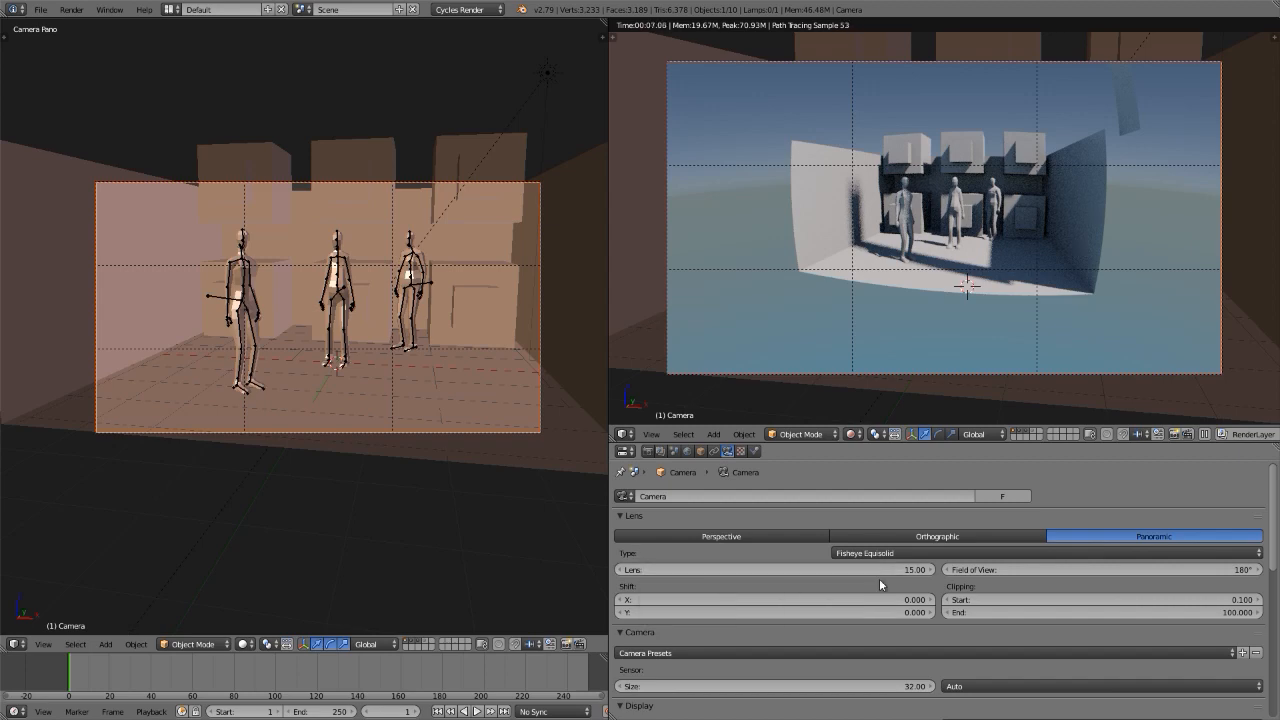
{"action": "left_click_drag", "start_coordinate": [829, 569], "coordinate": [830, 570]}
{"action": "left_click", "coordinate": [819, 571]}
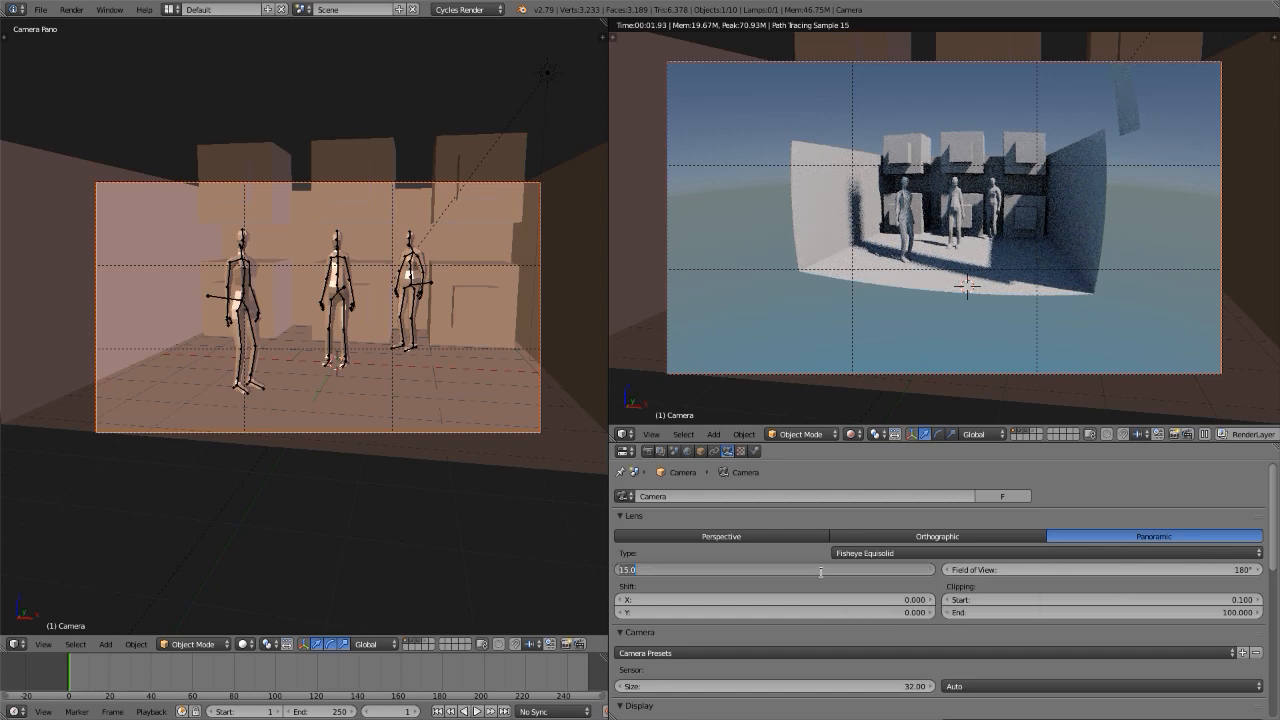
{"action": "type", "text": "99"}
{"action": "key", "text": "Return"}
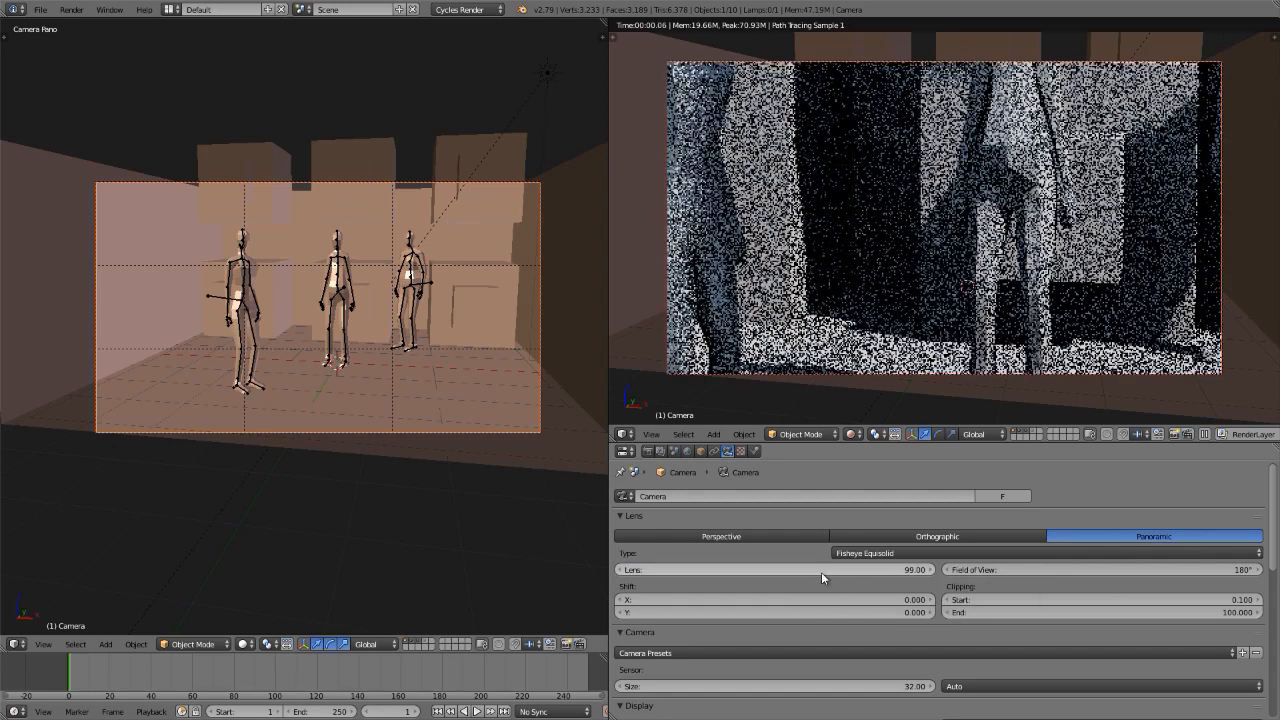
{"action": "left_click_drag", "start_coordinate": [821, 578], "coordinate": [826, 578]}
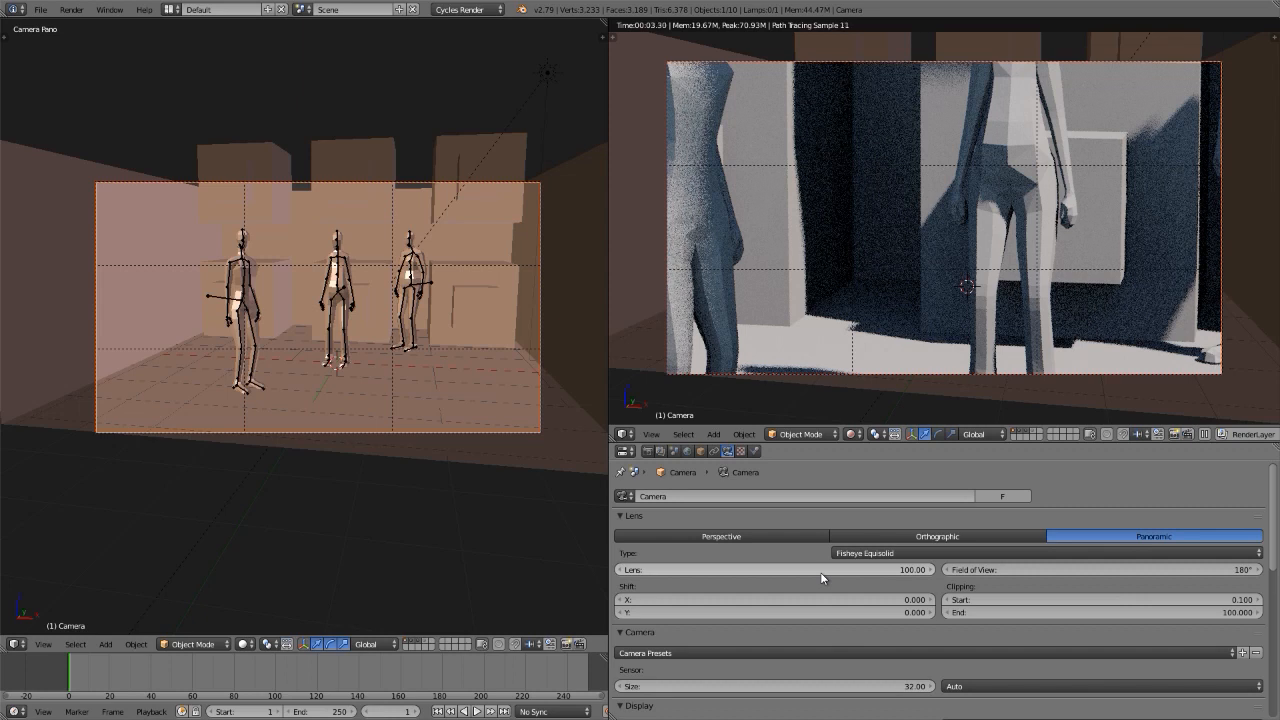
{"action": "left_click", "coordinate": [821, 577]}
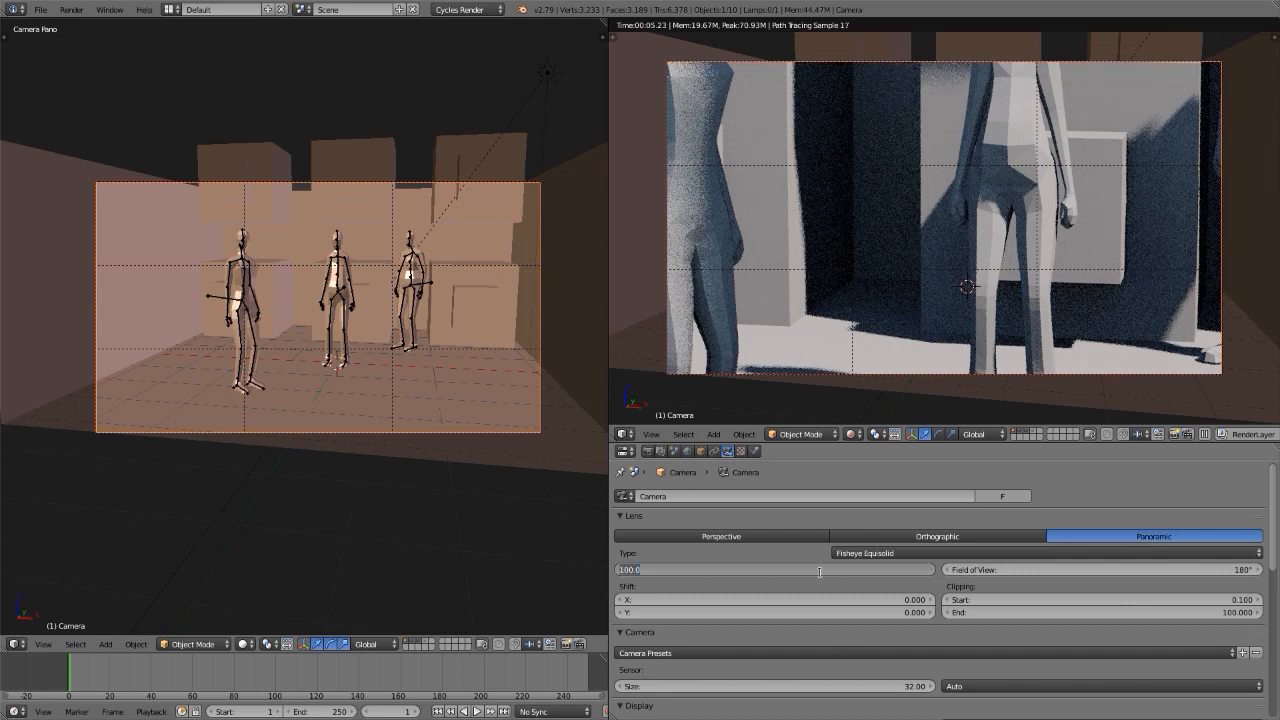
{"action": "key", "text": "Escape"}
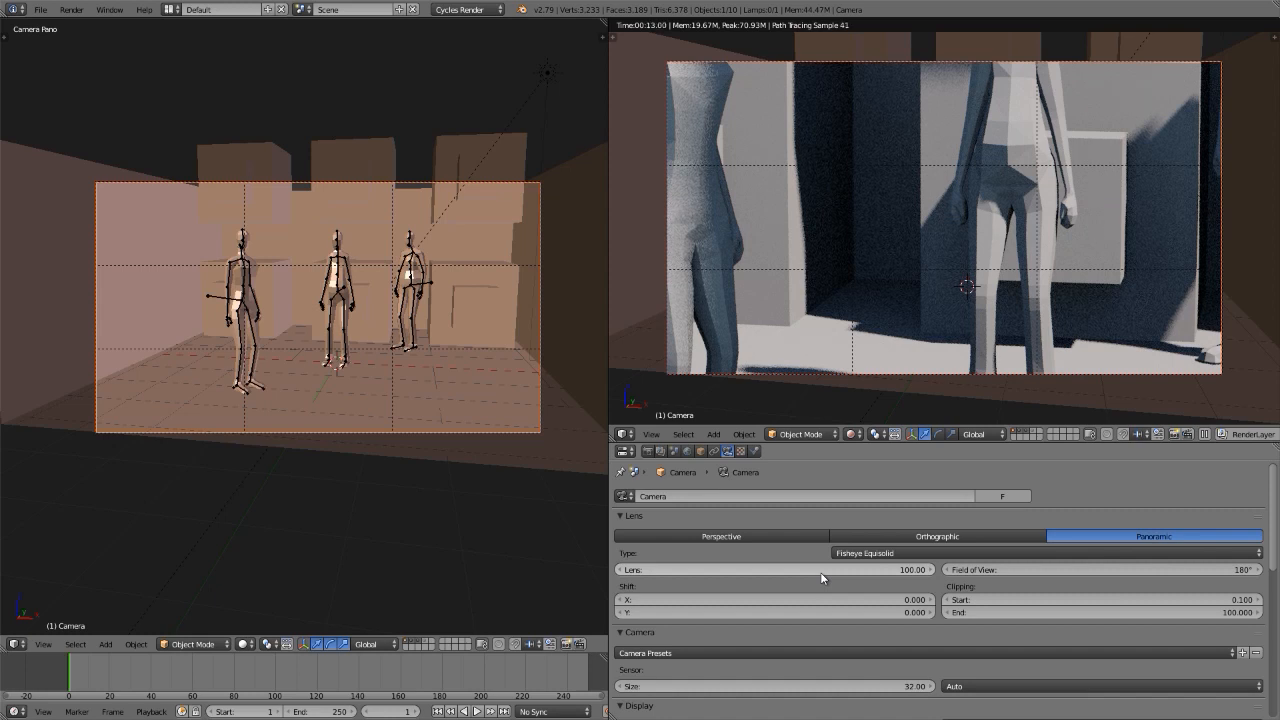
Step: Set the fisheye lens to 50 and the field of view to 45°
{"action": "left_click", "coordinate": [820, 569]}
{"action": "type", "text": "50"}
{"action": "key", "text": "Return"}
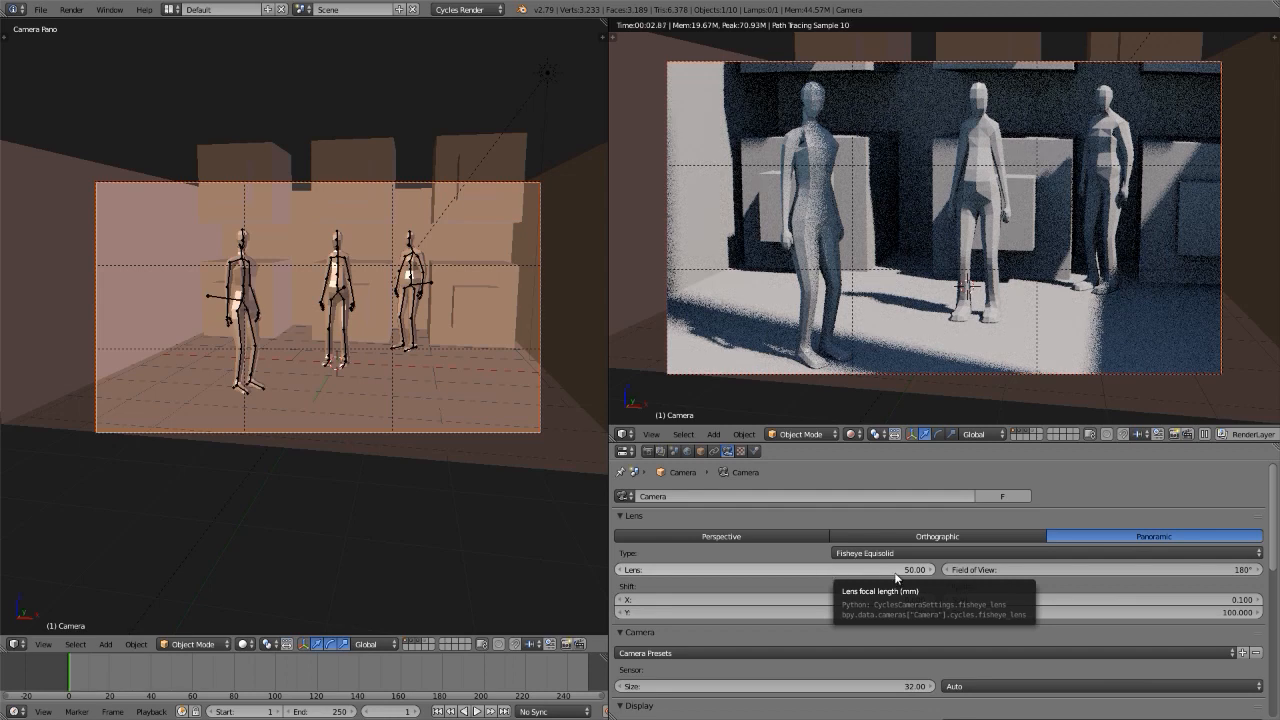
{"action": "left_click", "coordinate": [1048, 569]}
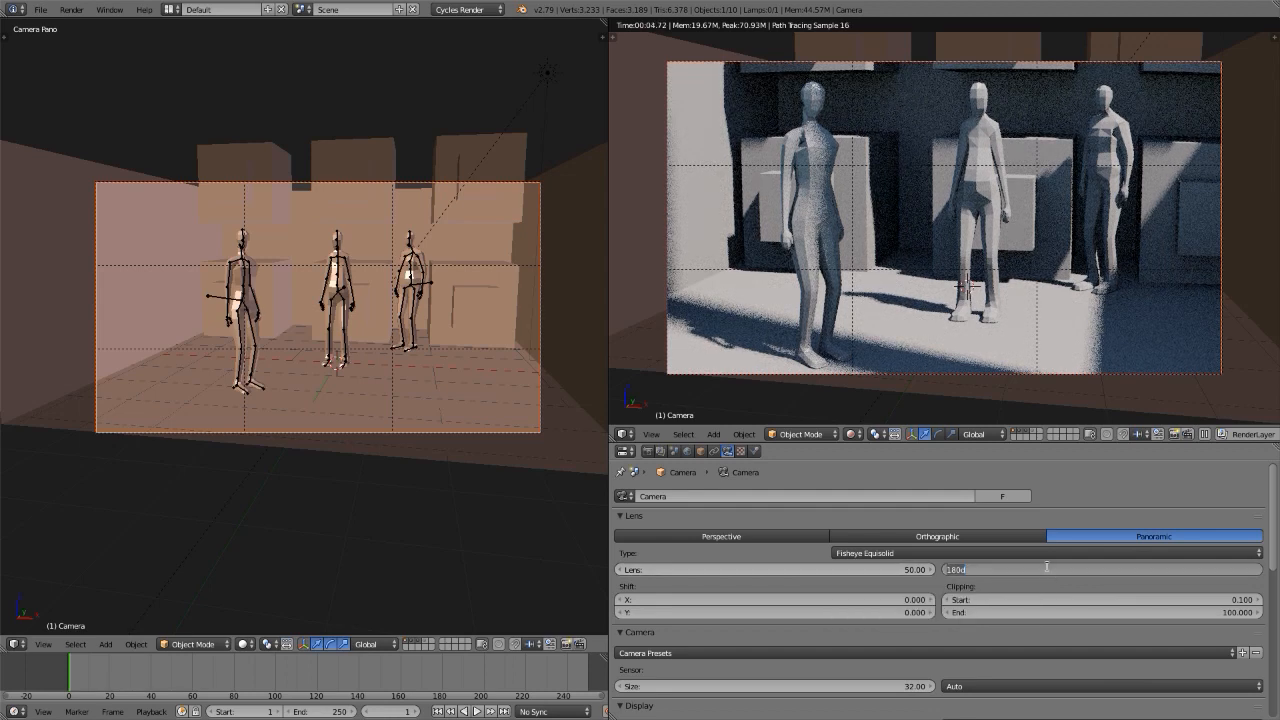
{"action": "type", "text": "45"}
{"action": "key", "text": "Return"}
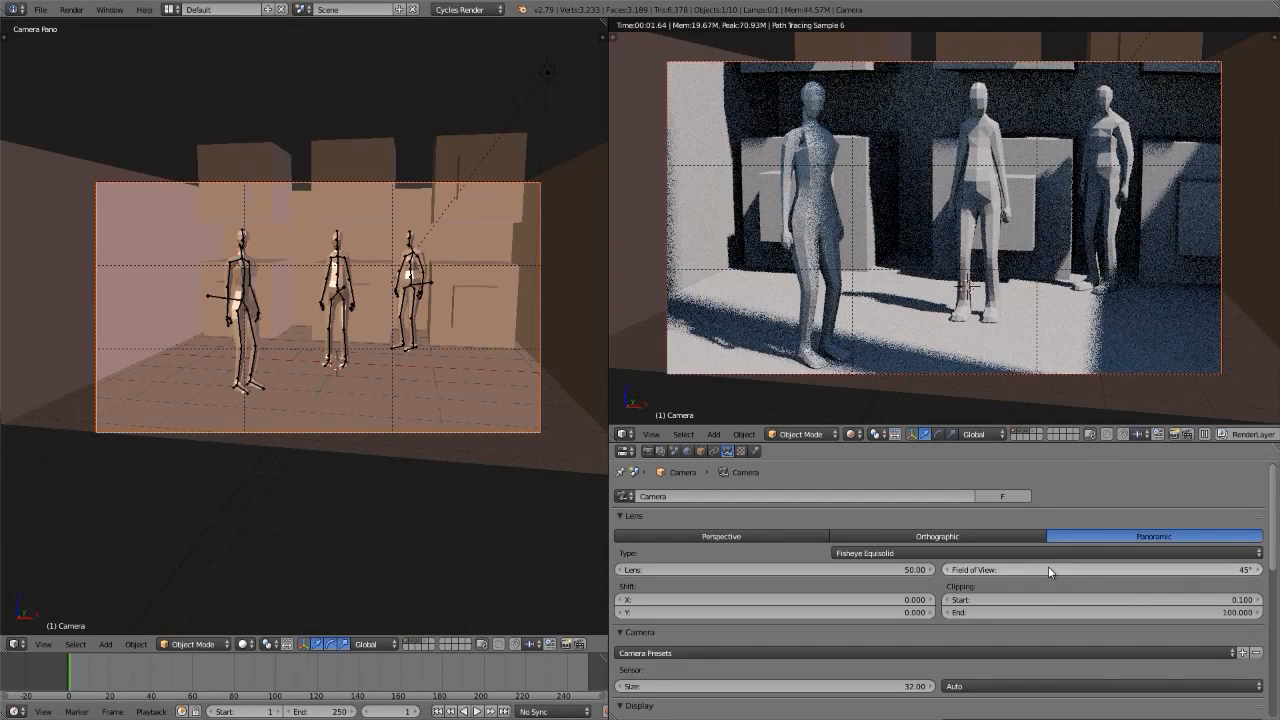
Step: Change the camera sensor preset from iPhone 4 to Blender
{"action": "scroll", "coordinate": [1048, 566], "scroll_direction": "down", "scroll_amount": 3}
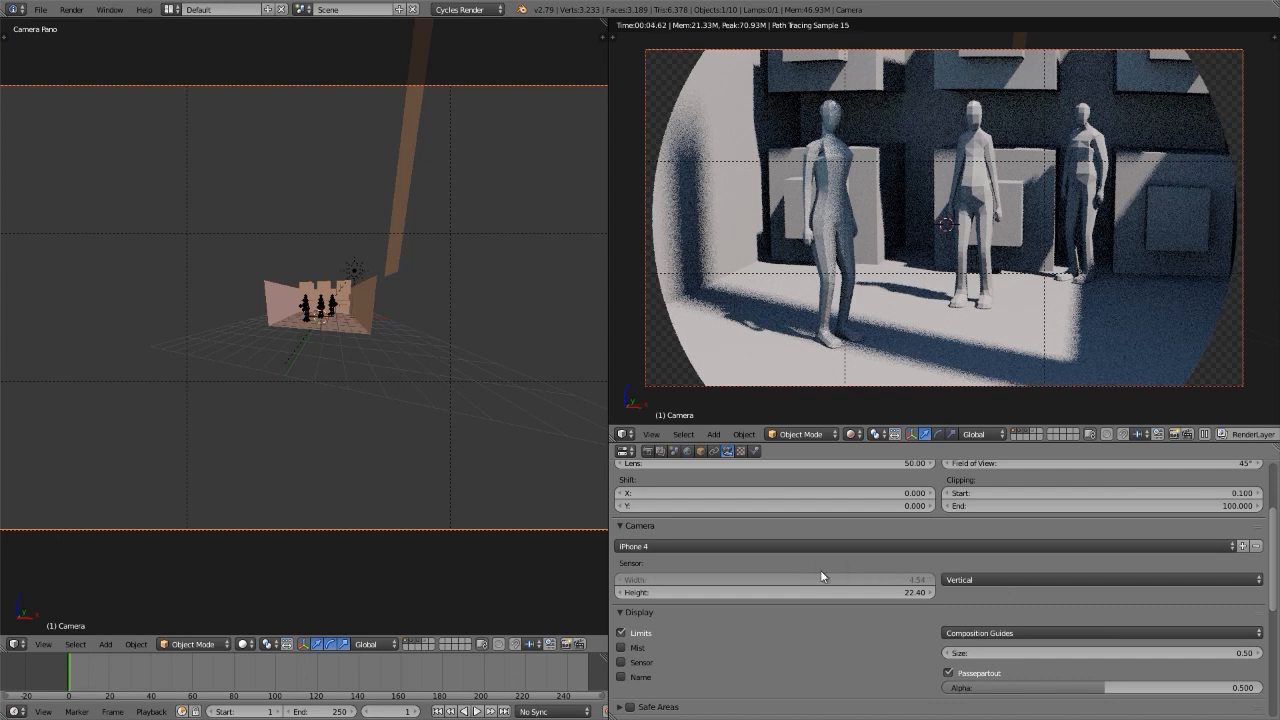
{"action": "left_click", "coordinate": [830, 545]}
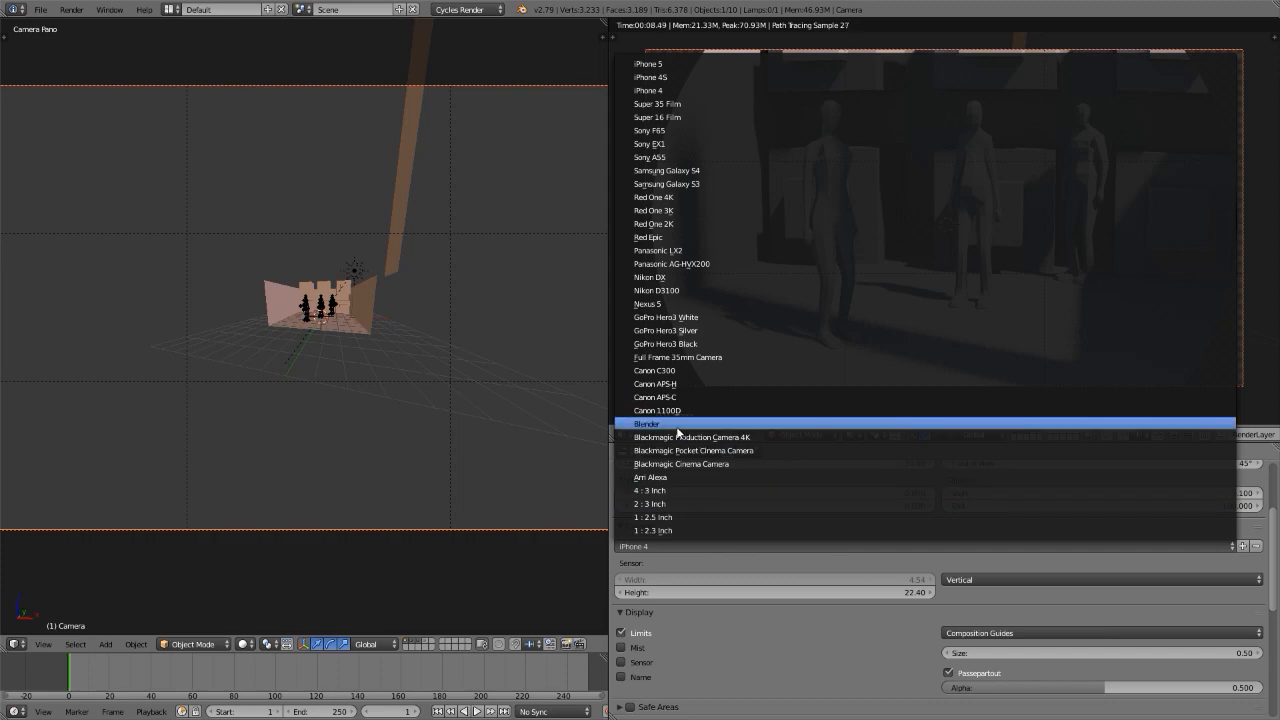
{"action": "left_click", "coordinate": [678, 424]}
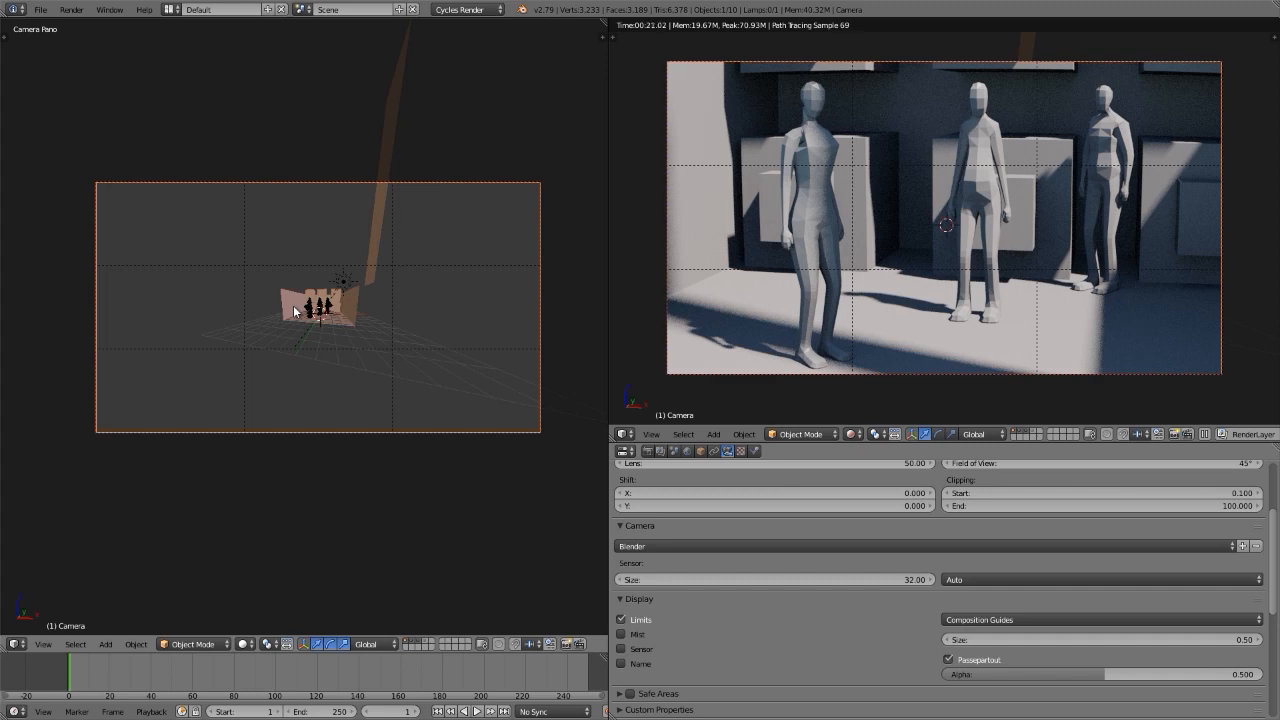
Step: Compare the panoramic camera view in rendered shading with its non-rendered viewport display
{"action": "key", "text": "shift+z"}
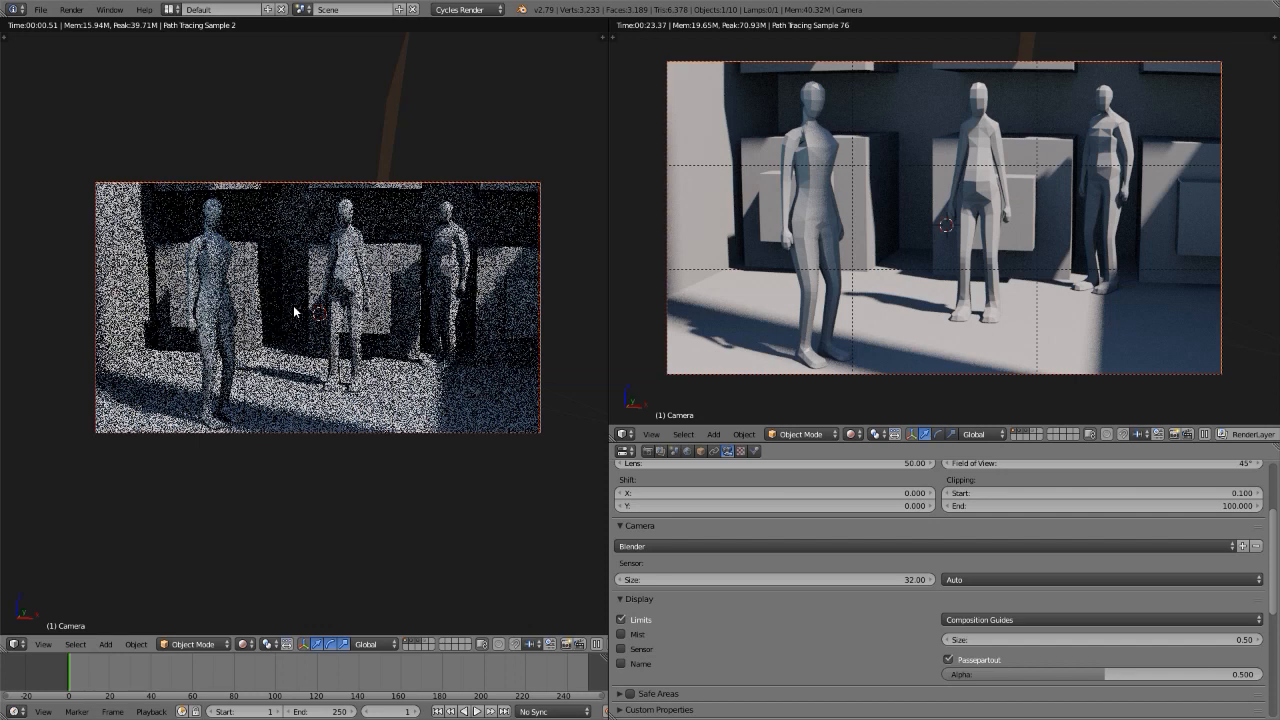
{"action": "key", "text": "shift+z"}
{"action": "key", "text": "shift+z"}
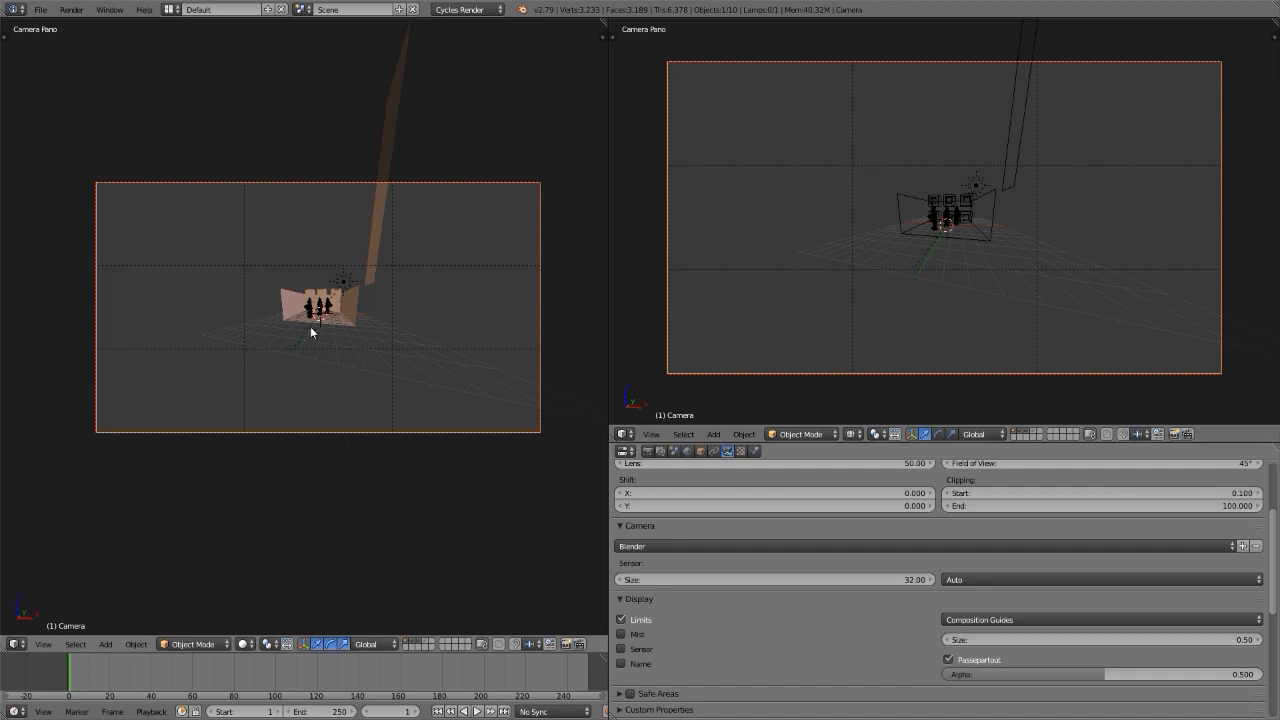
Step: Frame the room plane outside the camera view and return to looking through the camera
{"action": "right_click", "coordinate": [350, 311]}
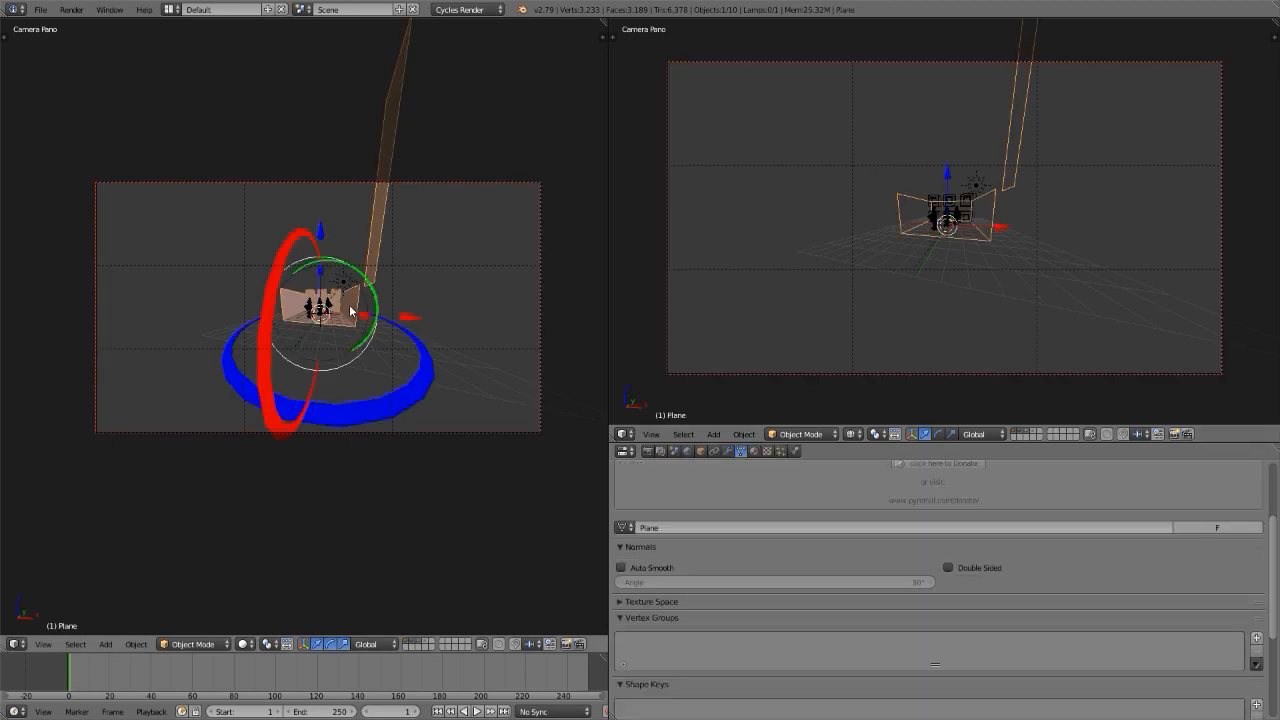
{"action": "key", "text": "KP_Decimal"}
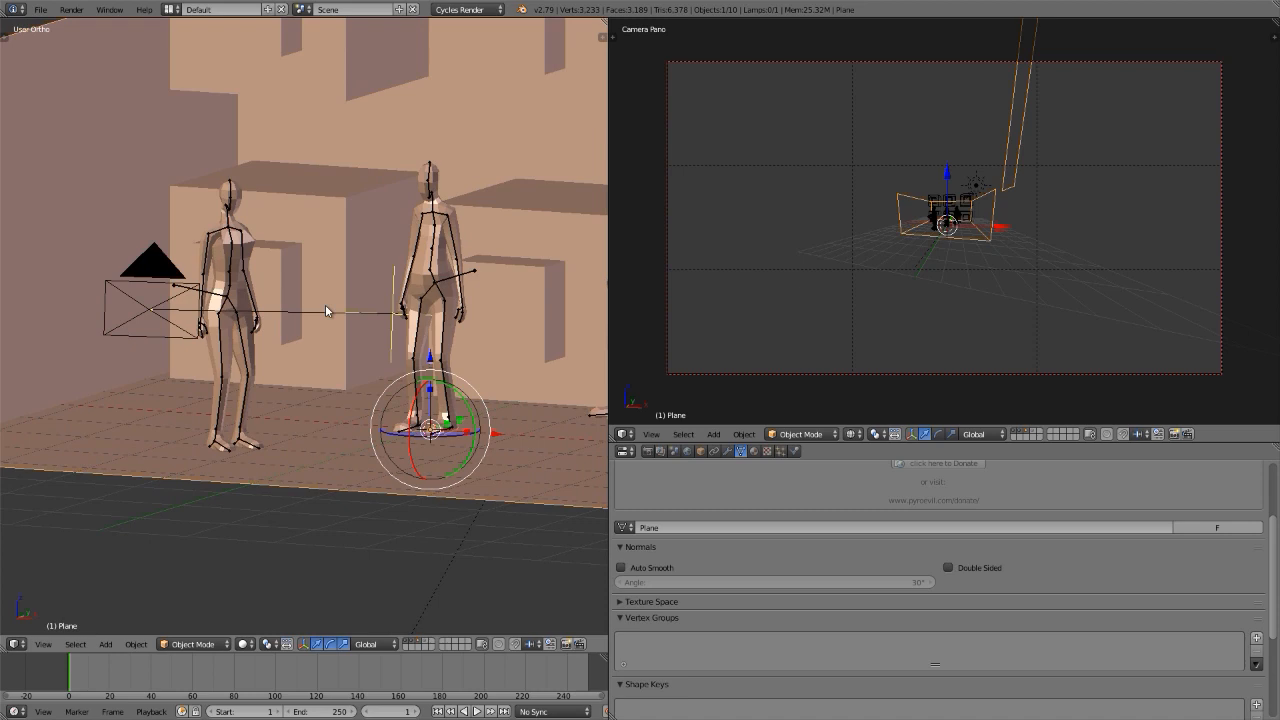
{"action": "key", "text": "KP_0"}
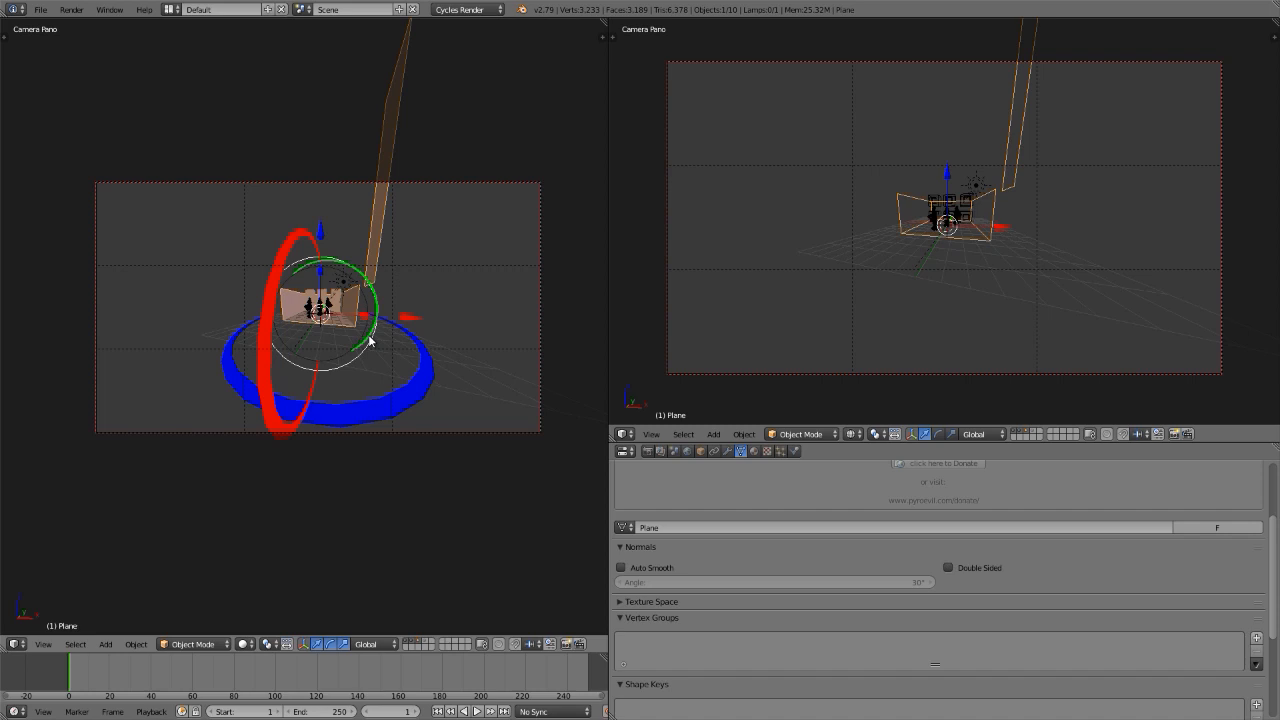
{"action": "key", "text": "a"}
{"action": "key", "text": "a"}
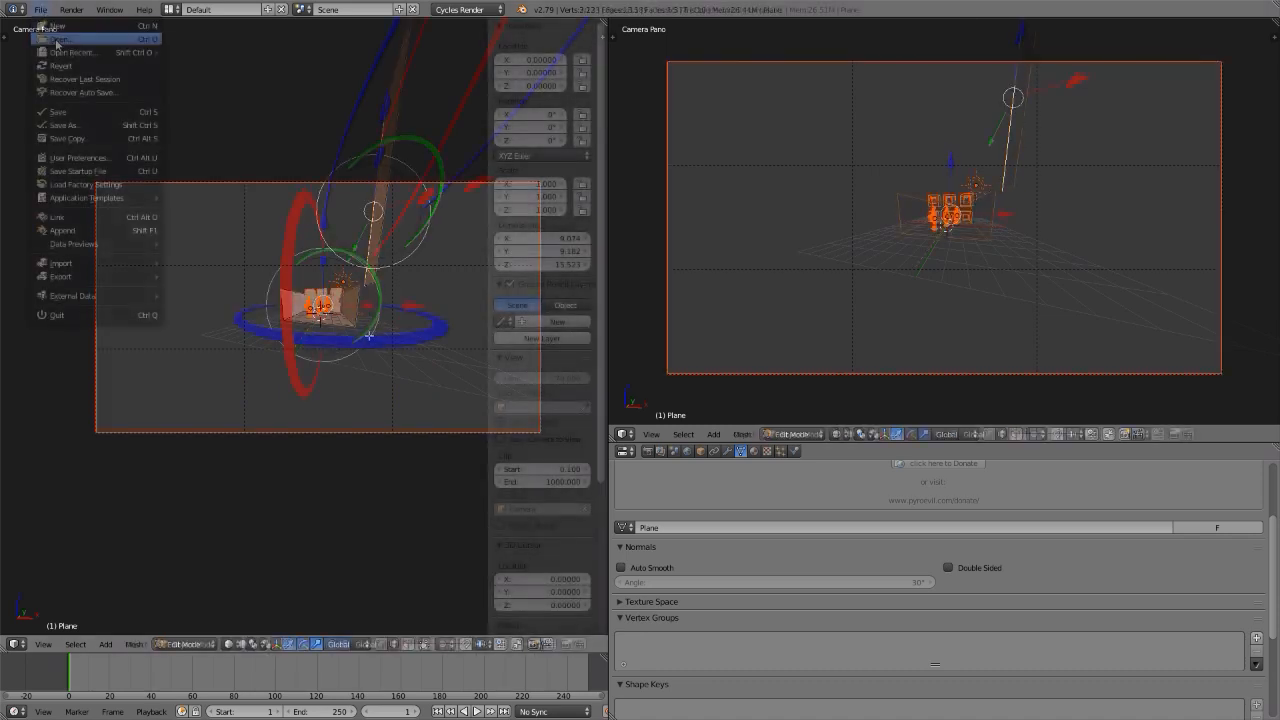
Step: Reopen the most recent .blend file and show the three-figure scene through the camera in the main viewport
{"action": "mouse_move", "coordinate": [80, 52]}
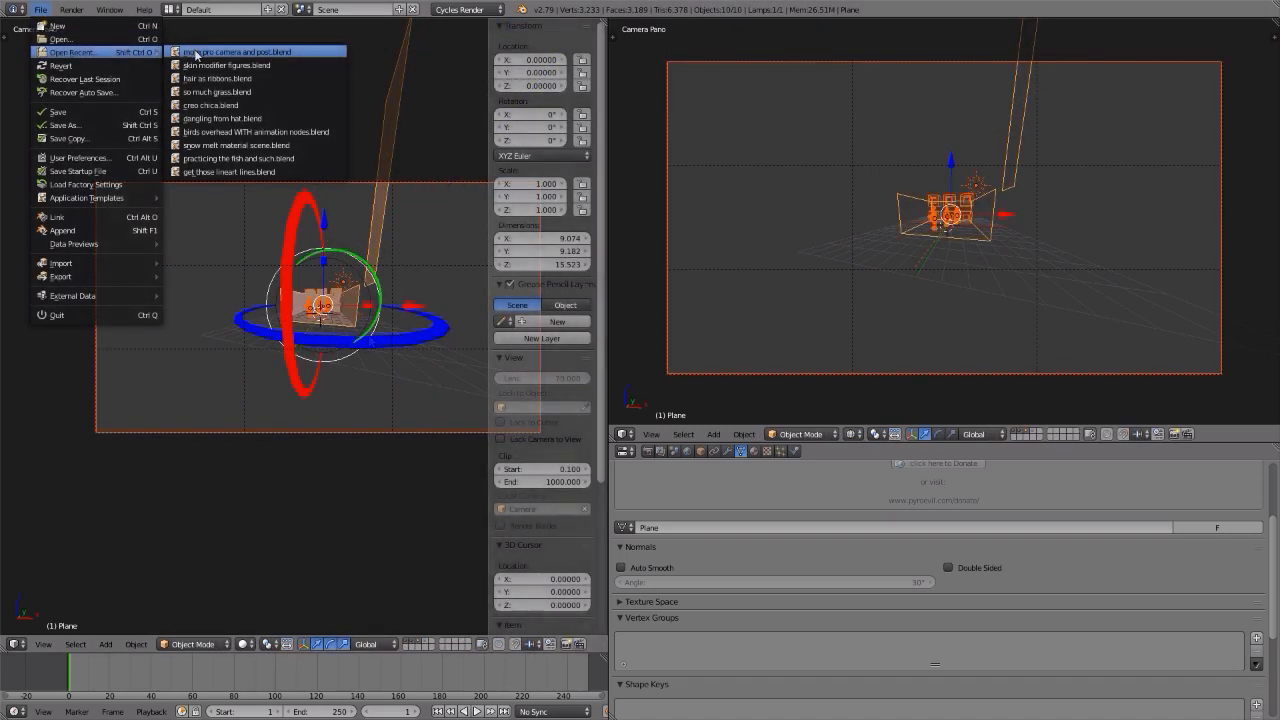
{"action": "left_click", "coordinate": [194, 52]}
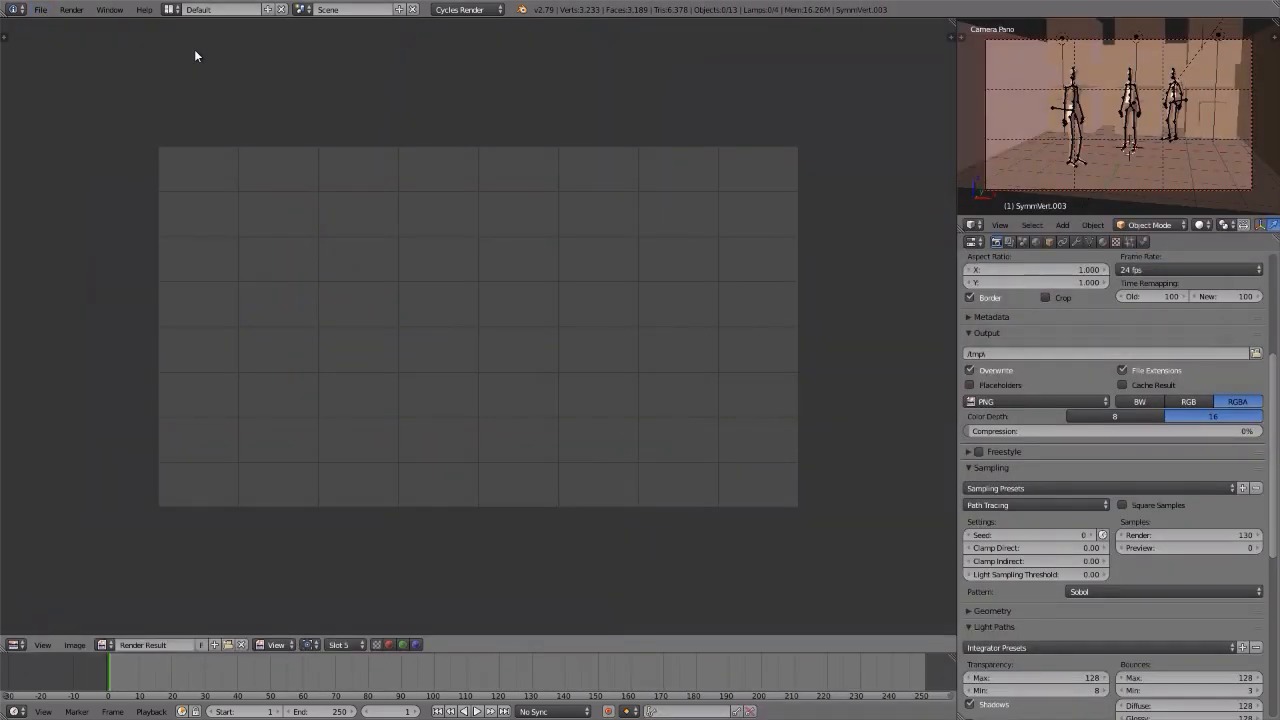
{"action": "key", "text": "Escape"}
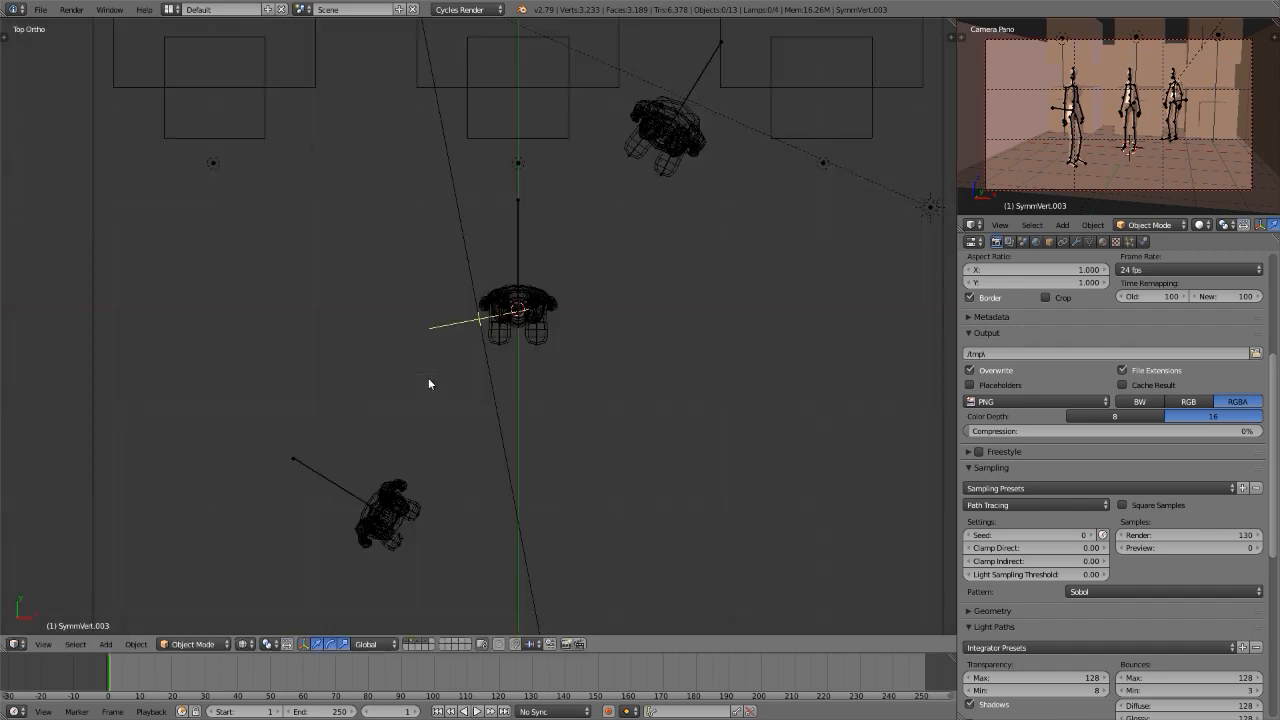
{"action": "key", "text": "KP_0"}
{"action": "key", "text": "shift+space"}
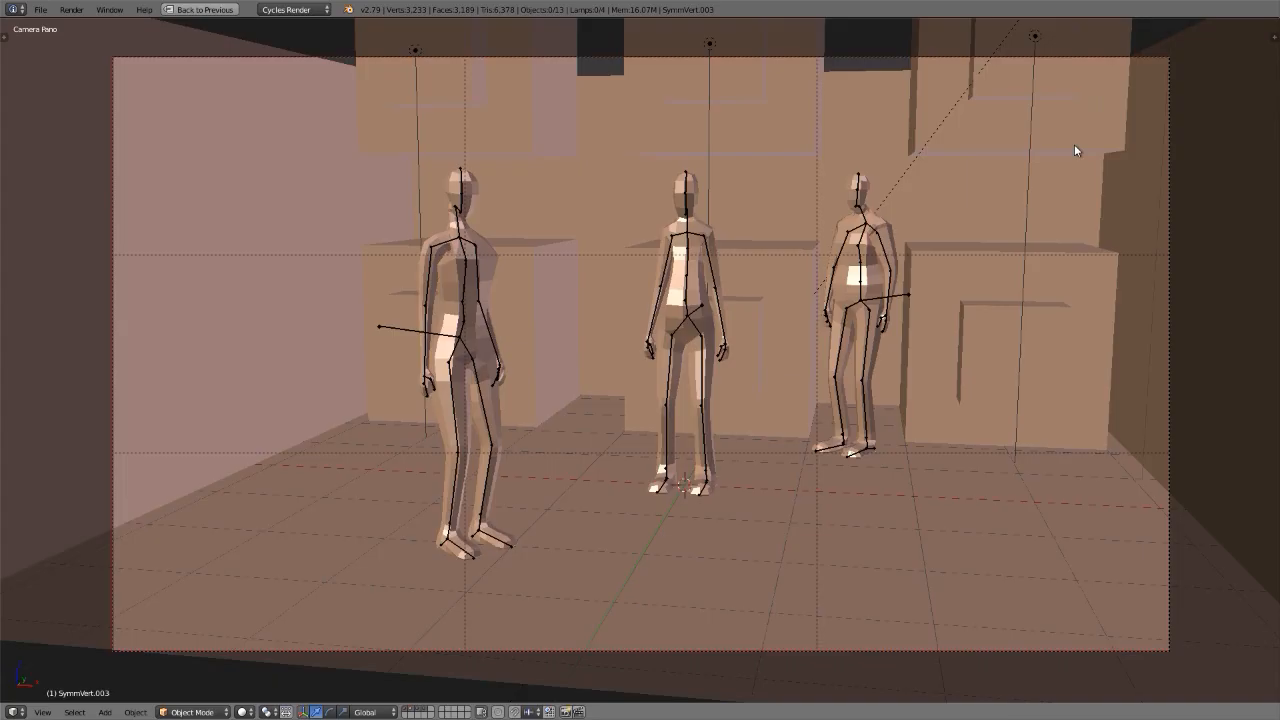
{"action": "key", "text": "shift+space"}
Step: Turn on the rendered preview in the small viewport and set the maximum light bounces to 0
{"action": "key", "text": "shift+z"}
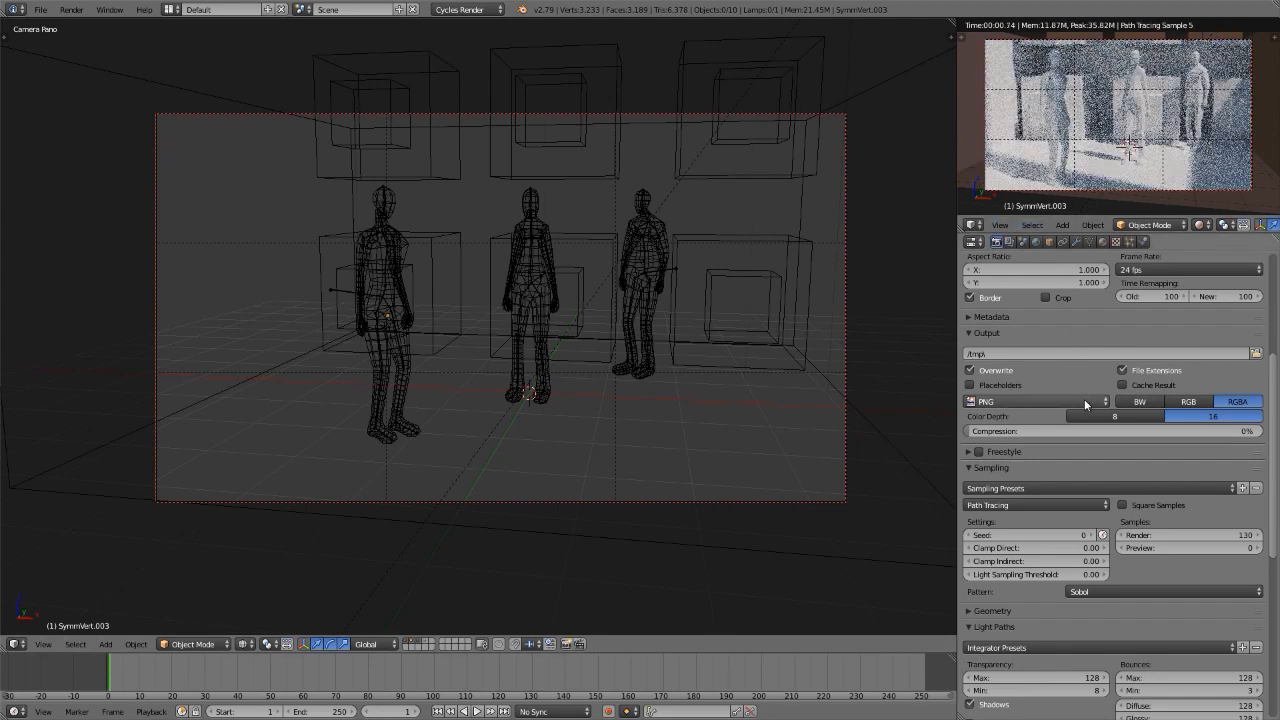
{"action": "scroll", "coordinate": [1084, 399], "scroll_direction": "down", "scroll_amount": 6}
{"action": "scroll", "coordinate": [1082, 393], "scroll_direction": "down", "scroll_amount": 3}
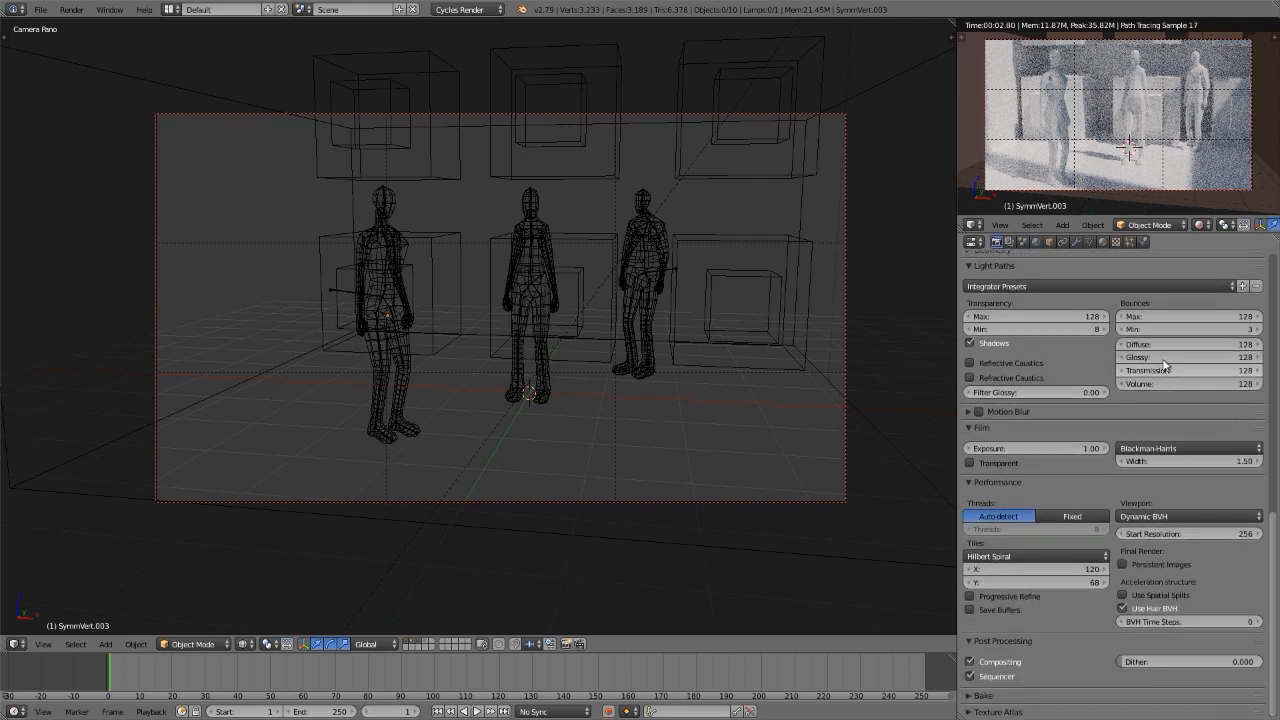
{"action": "left_click_drag", "start_coordinate": [1180, 317], "coordinate": [1120, 317]}
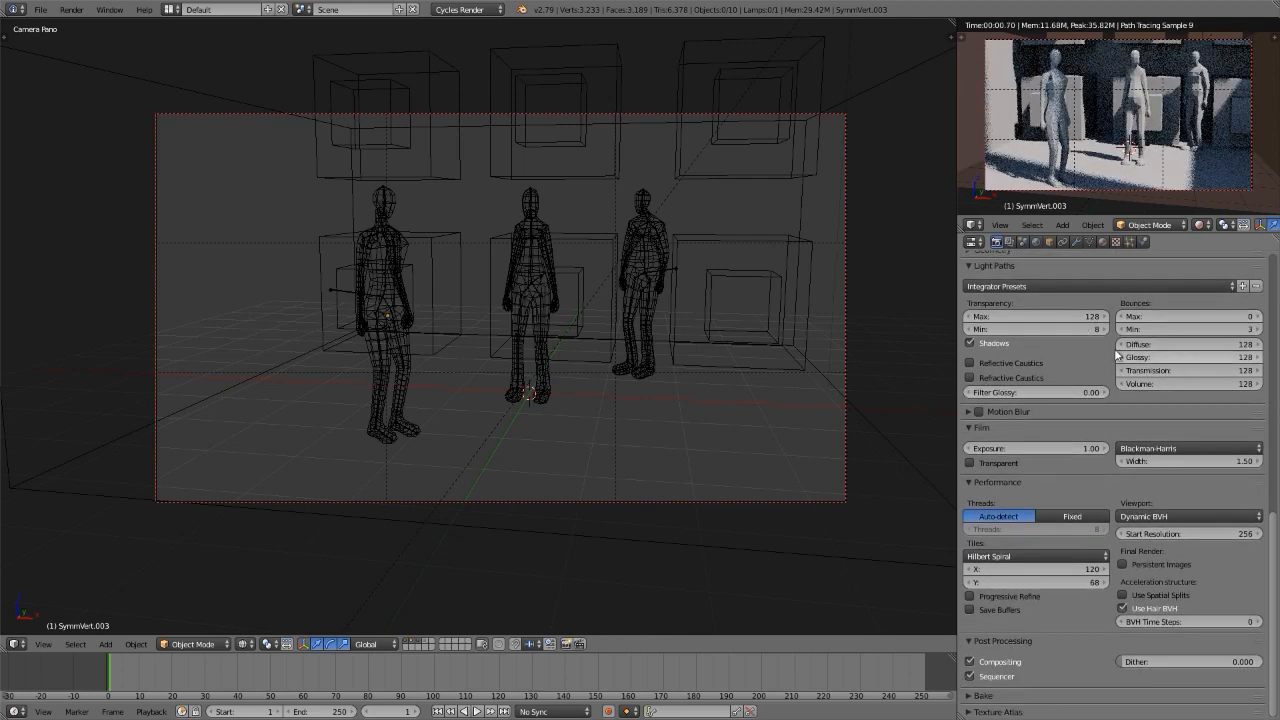
Step: Select the camera, show its lens and depth of field settings, and render the frame
{"action": "scroll", "coordinate": [1092, 352], "scroll_direction": "up", "scroll_amount": 6}
{"action": "scroll", "coordinate": [1088, 341], "scroll_direction": "up", "scroll_amount": 6}
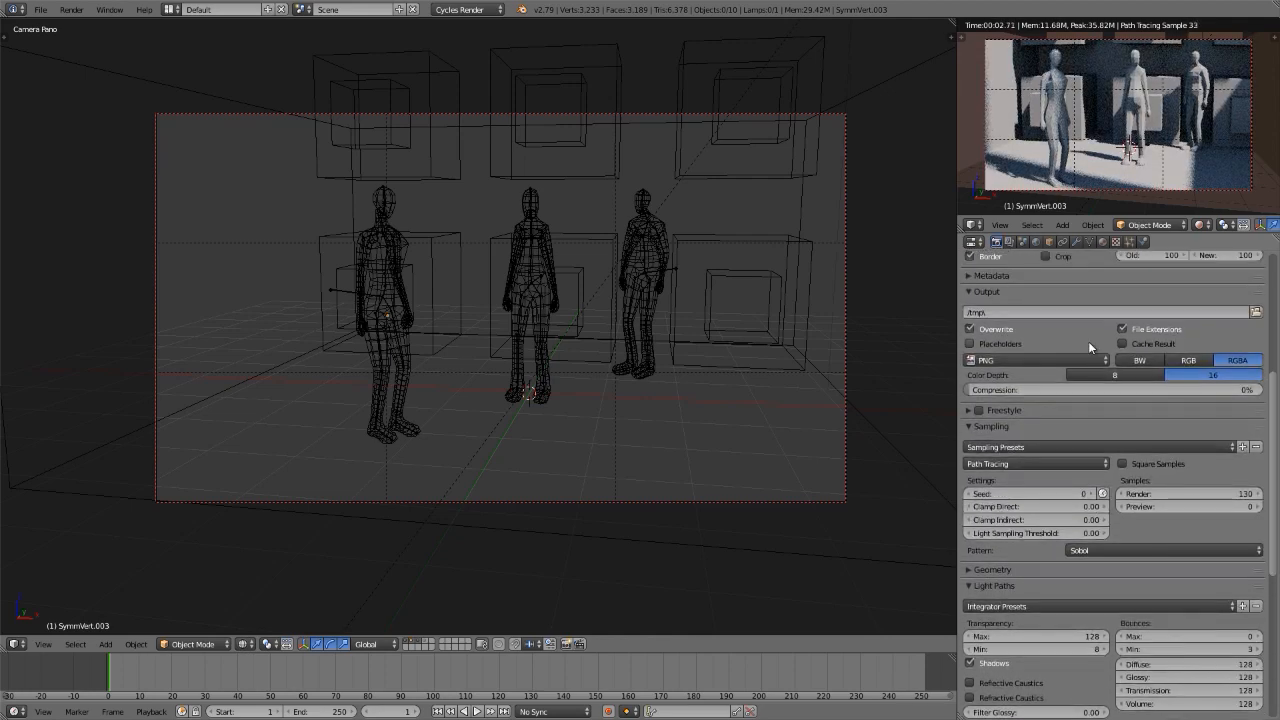
{"action": "right_click", "coordinate": [647, 113]}
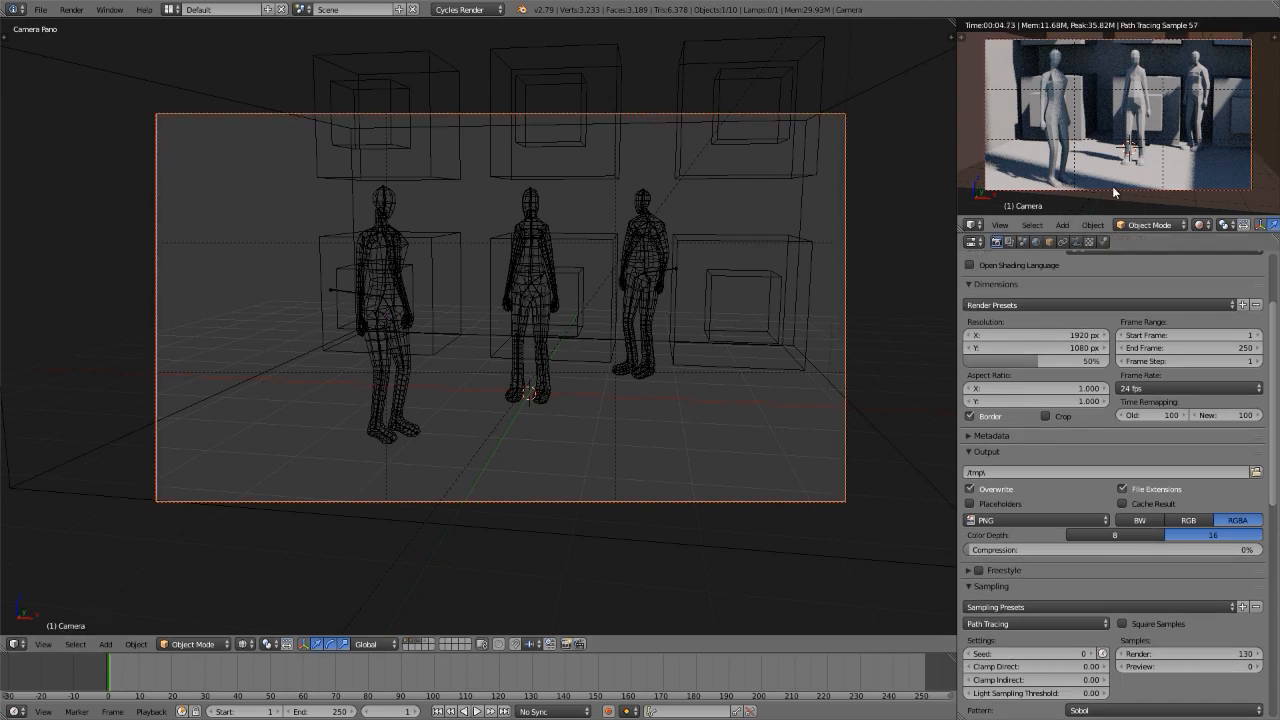
{"action": "left_click", "coordinate": [1075, 241]}
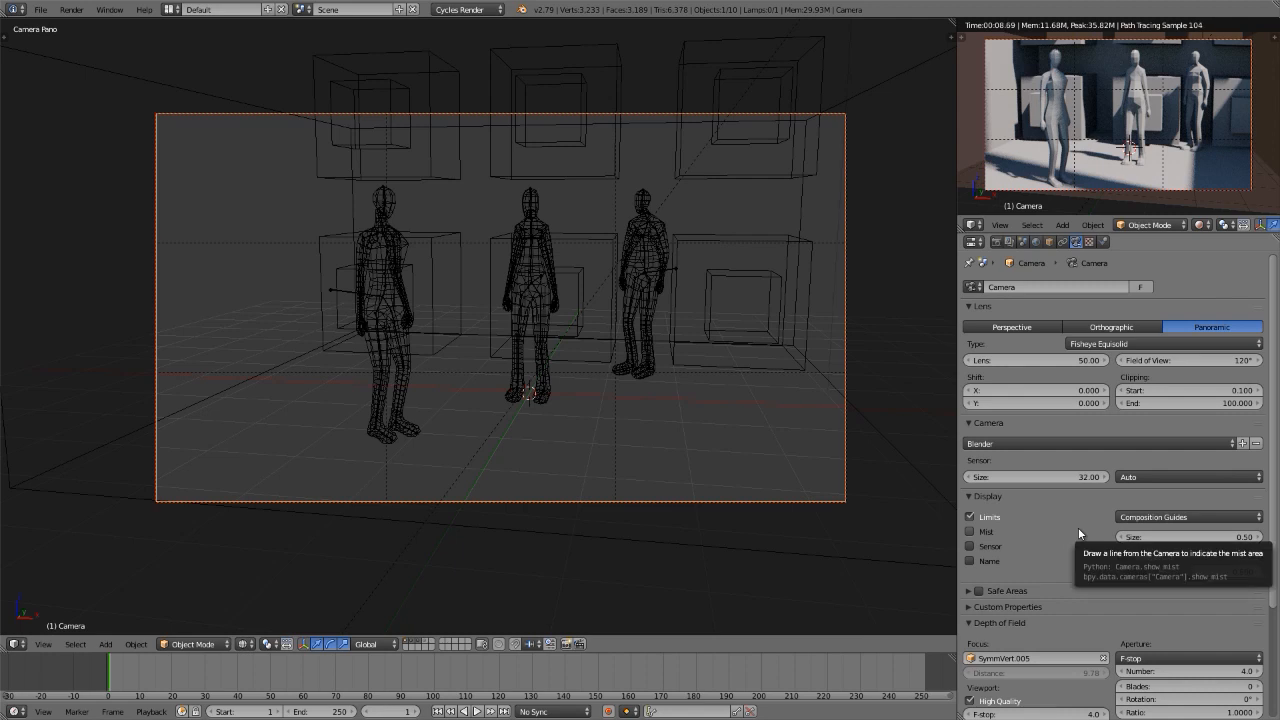
{"action": "key", "text": "F12"}
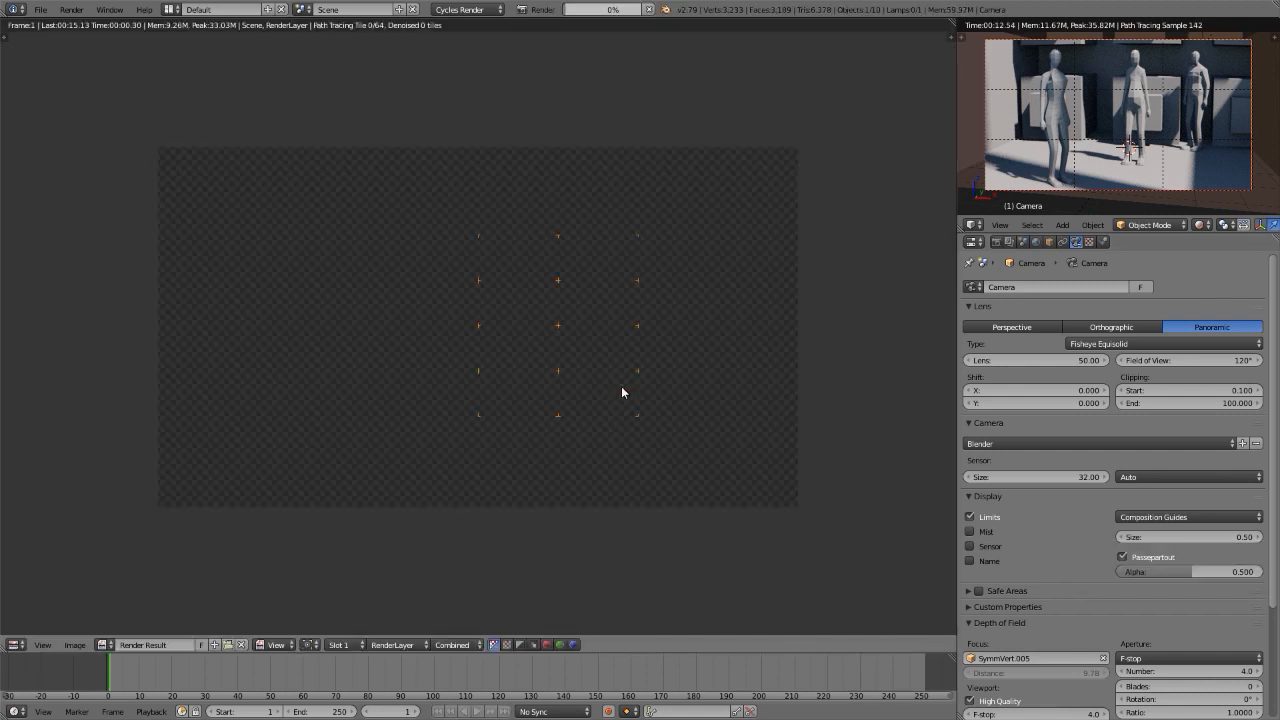
Step: Set the render tile size to 1920 in X and 1080 in Y
{"action": "left_click", "coordinate": [996, 242]}
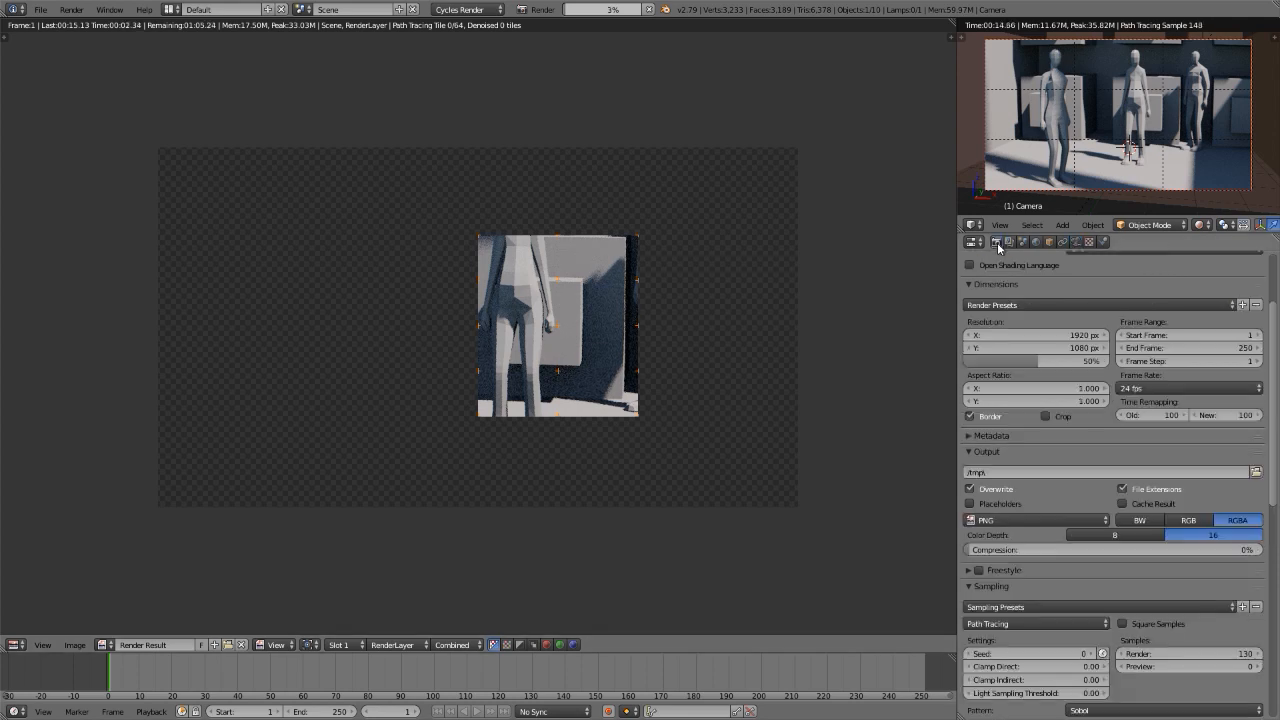
{"action": "scroll", "coordinate": [1119, 544], "scroll_direction": "down", "scroll_amount": 15}
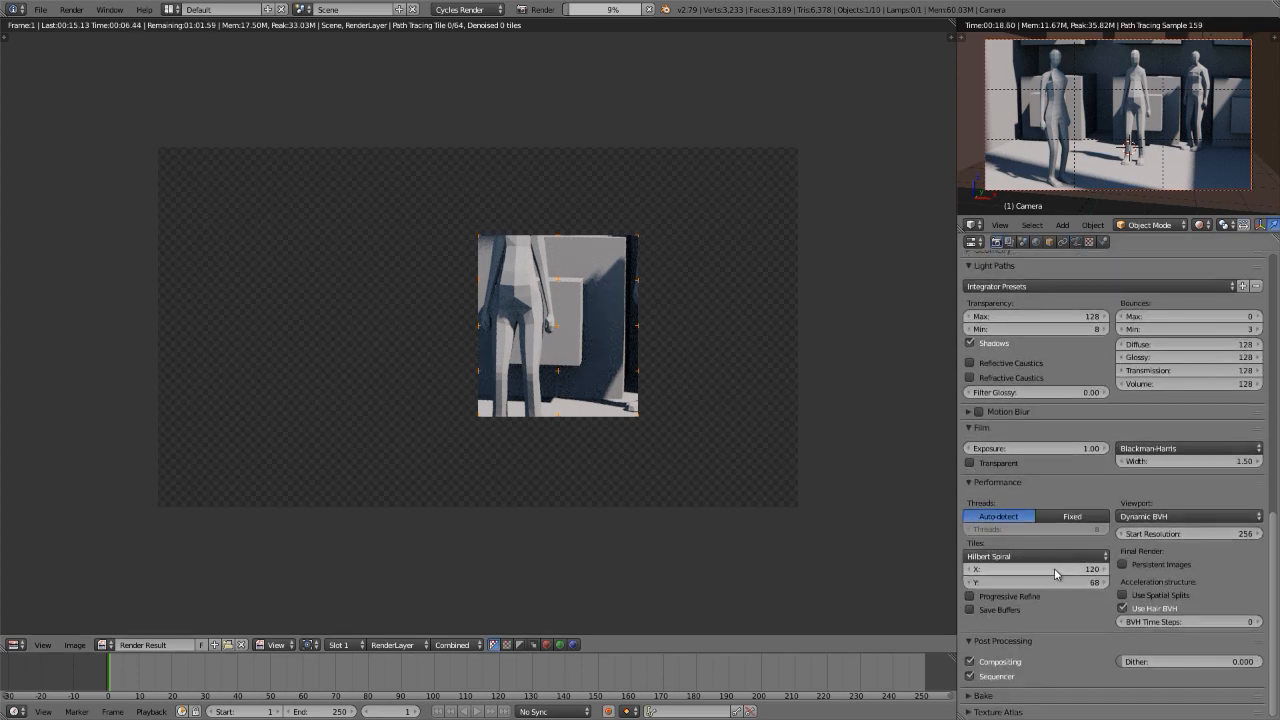
{"action": "left_click", "coordinate": [1054, 568]}
{"action": "type", "text": "1920"}
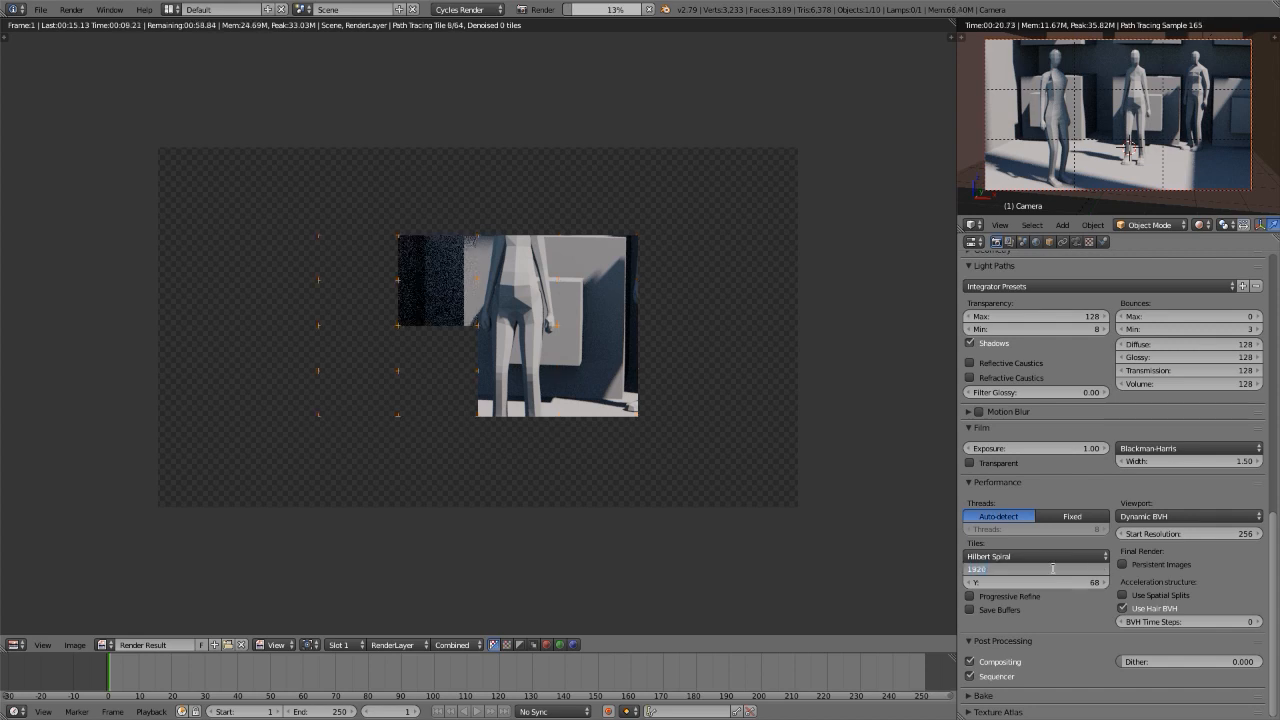
{"action": "key", "text": "Tab"}
{"action": "type", "text": "1080"}
{"action": "key", "text": "Return"}
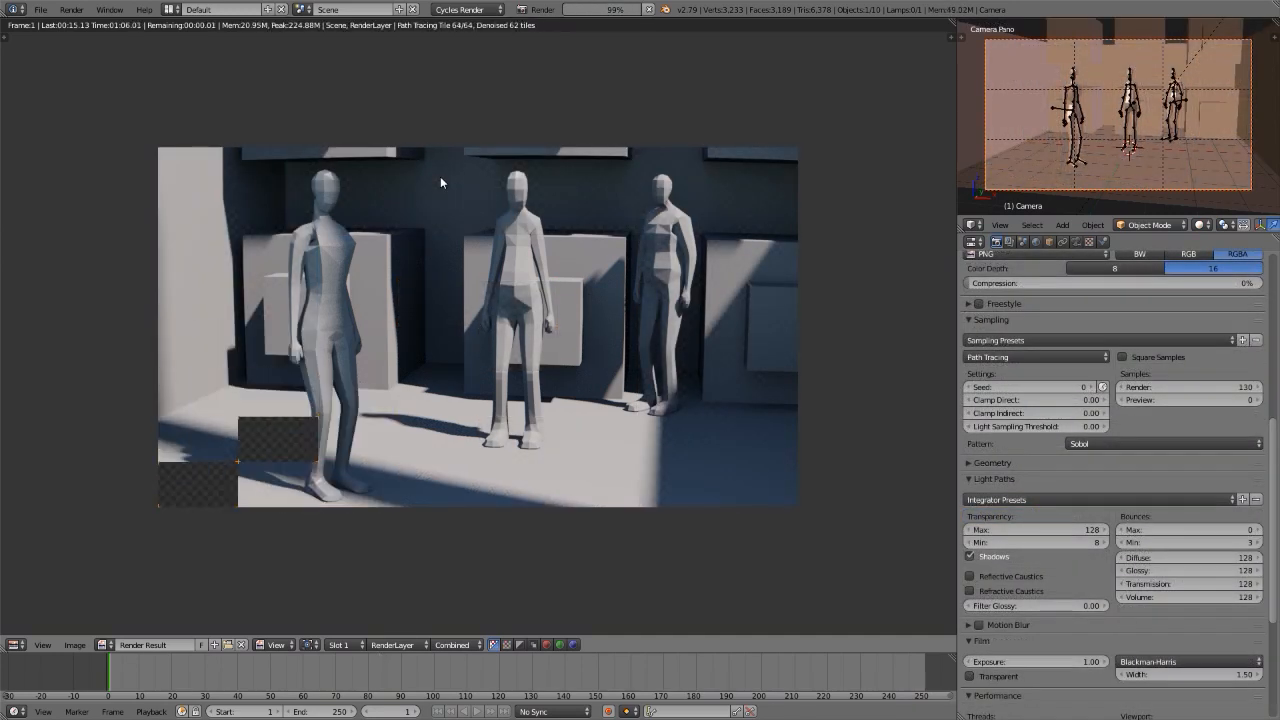
Step: Switch the screen layout to Compositing to show the node setup for the render
{"action": "left_click", "coordinate": [192, 10]}
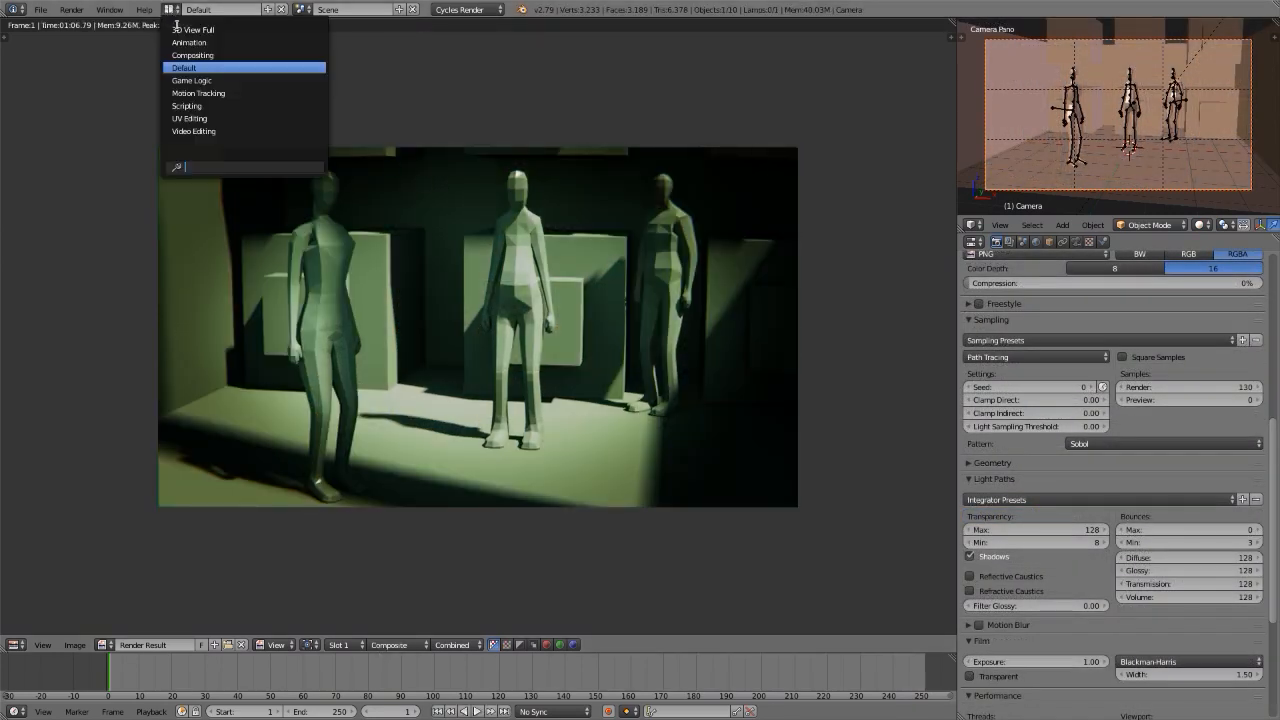
{"action": "left_click", "coordinate": [186, 52]}
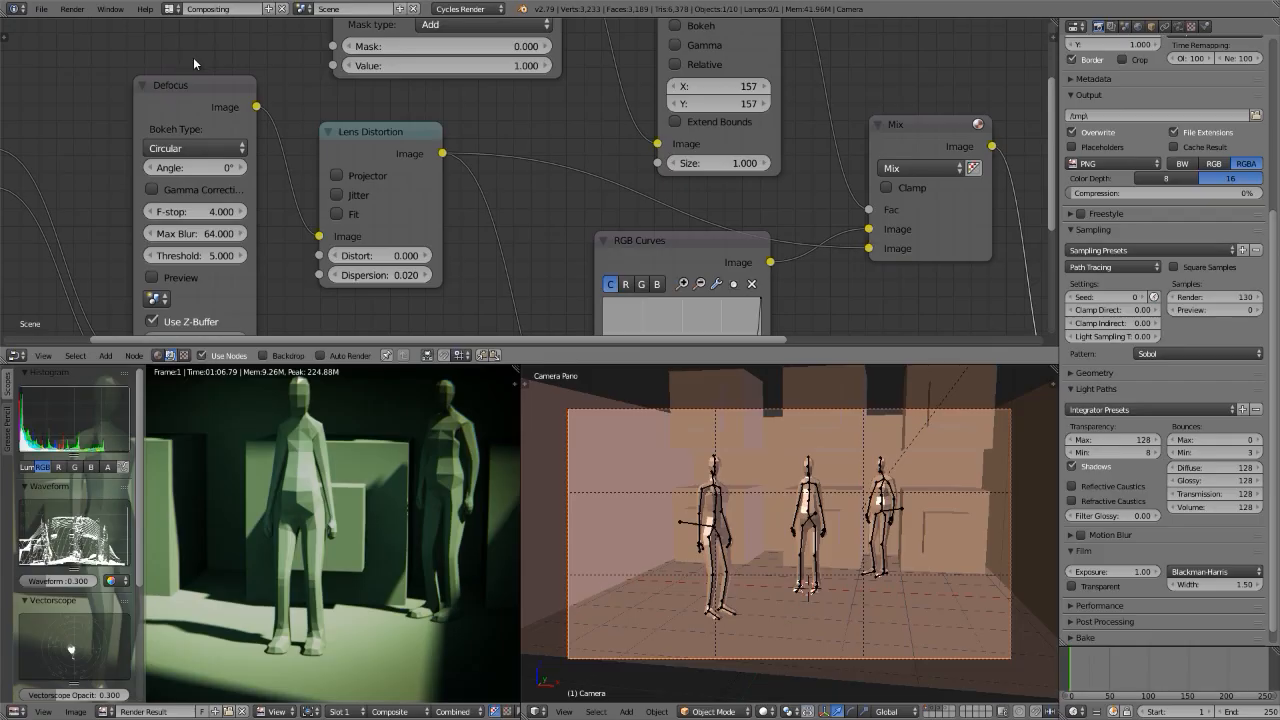
Step: Connect the Render Layers image output directly to the Composite node's image input, bypassing the effect nodes
{"action": "key", "text": "Home"}
{"action": "key", "text": "ctrl+Up"}
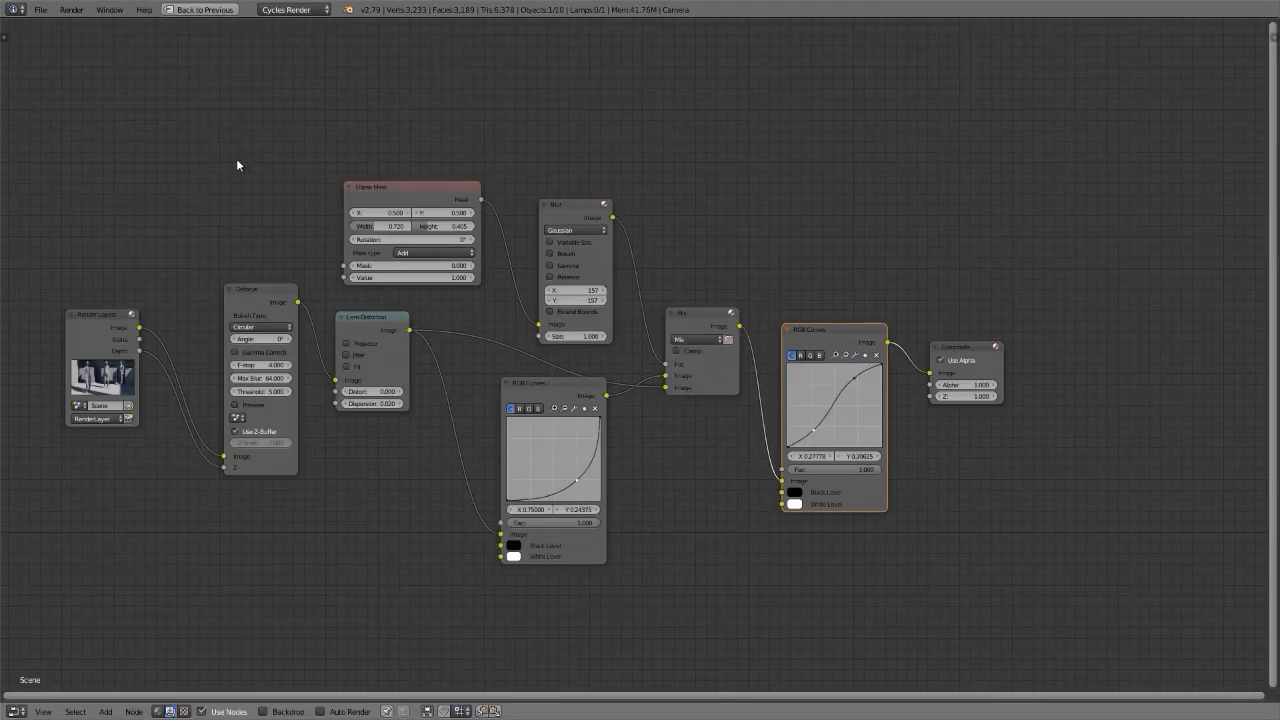
{"action": "middle_click_drag", "start_coordinate": [290, 233], "coordinate": [312, 180]}
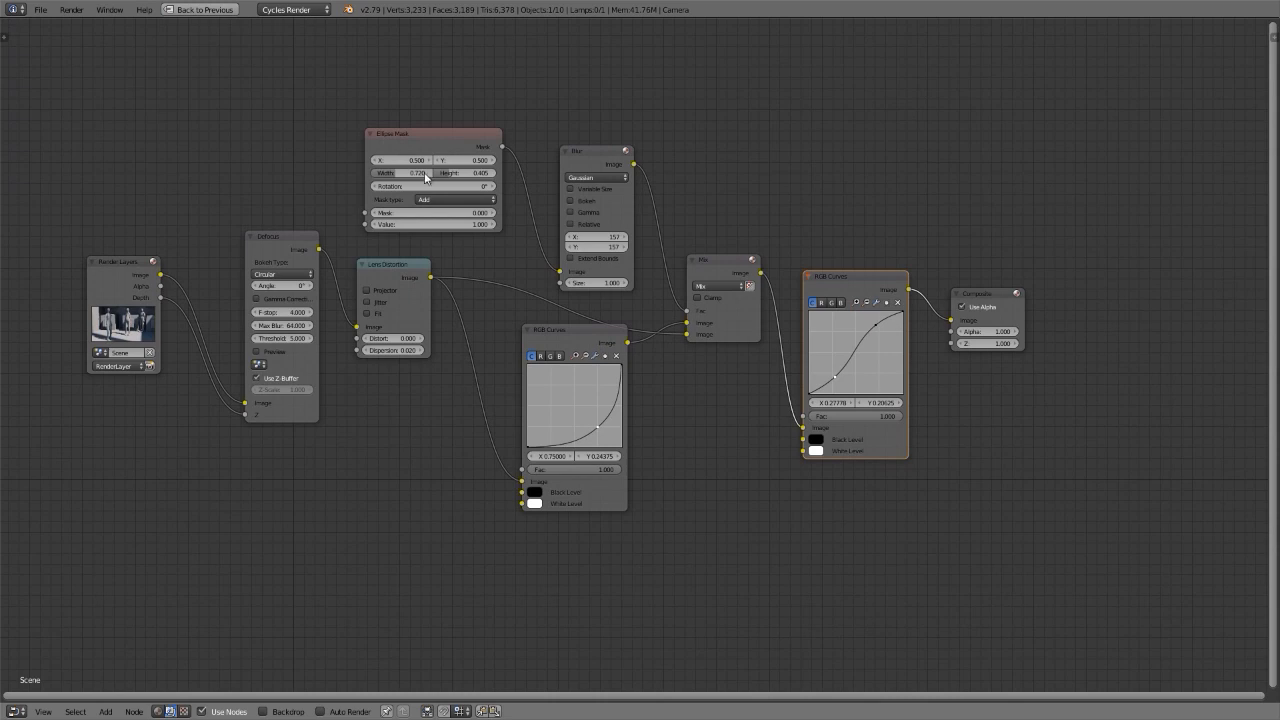
{"action": "left_click_drag", "start_coordinate": [161, 275], "coordinate": [961, 324]}
{"action": "key", "text": "ctrl+Up"}
Step: Compare the full-size render between its RenderLayer and Composite layers
{"action": "scroll", "coordinate": [388, 714], "scroll_direction": "down", "scroll_amount": 1, "text": "ctrl"}
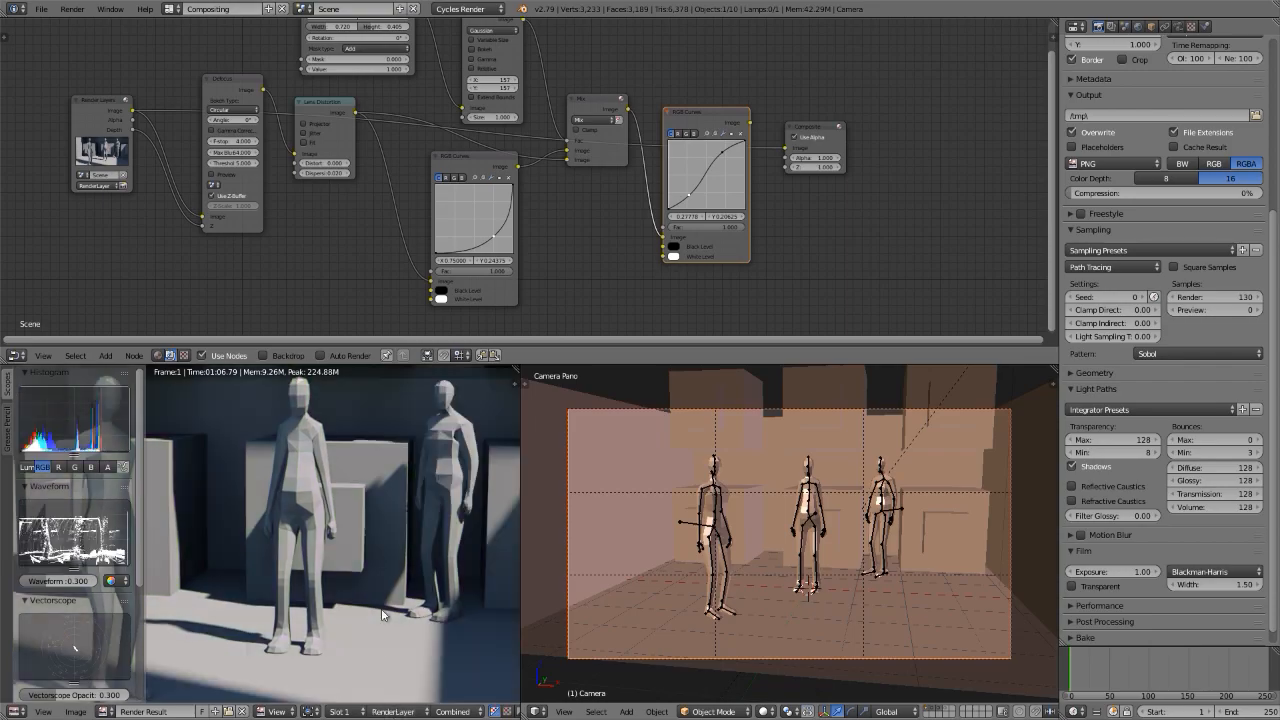
{"action": "key", "text": "ctrl+Up"}
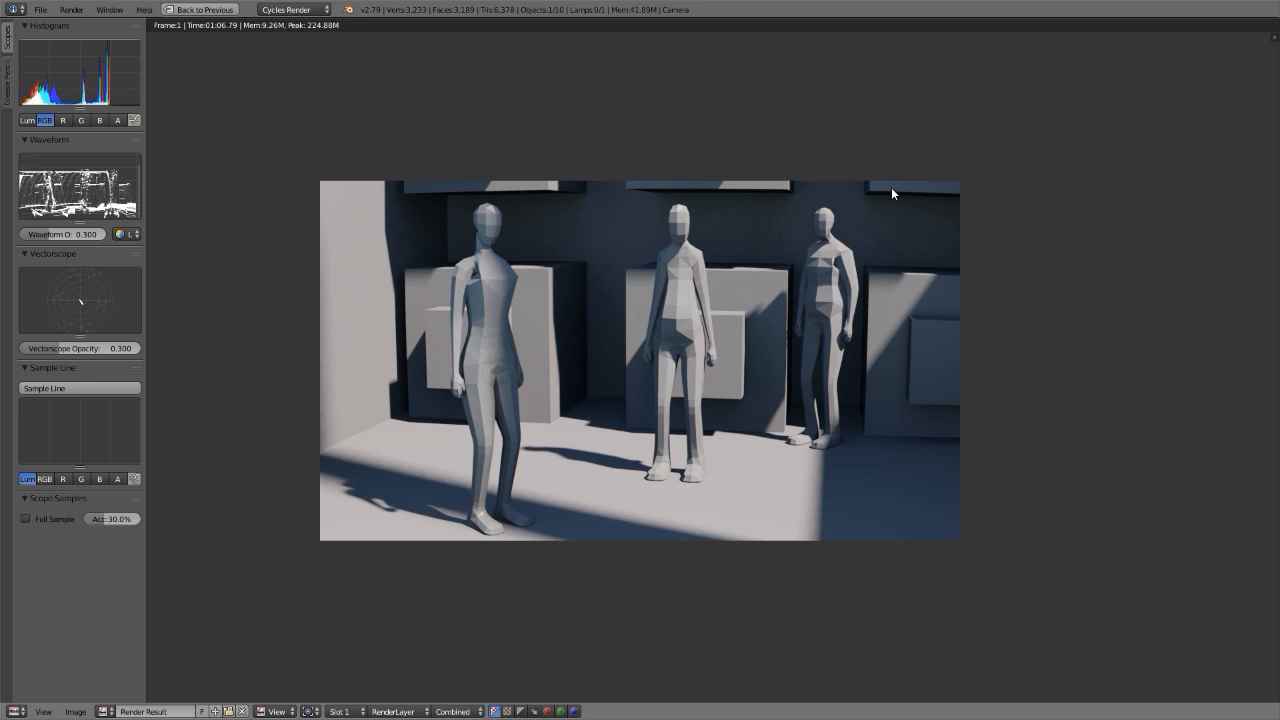
{"action": "key", "text": "Escape"}
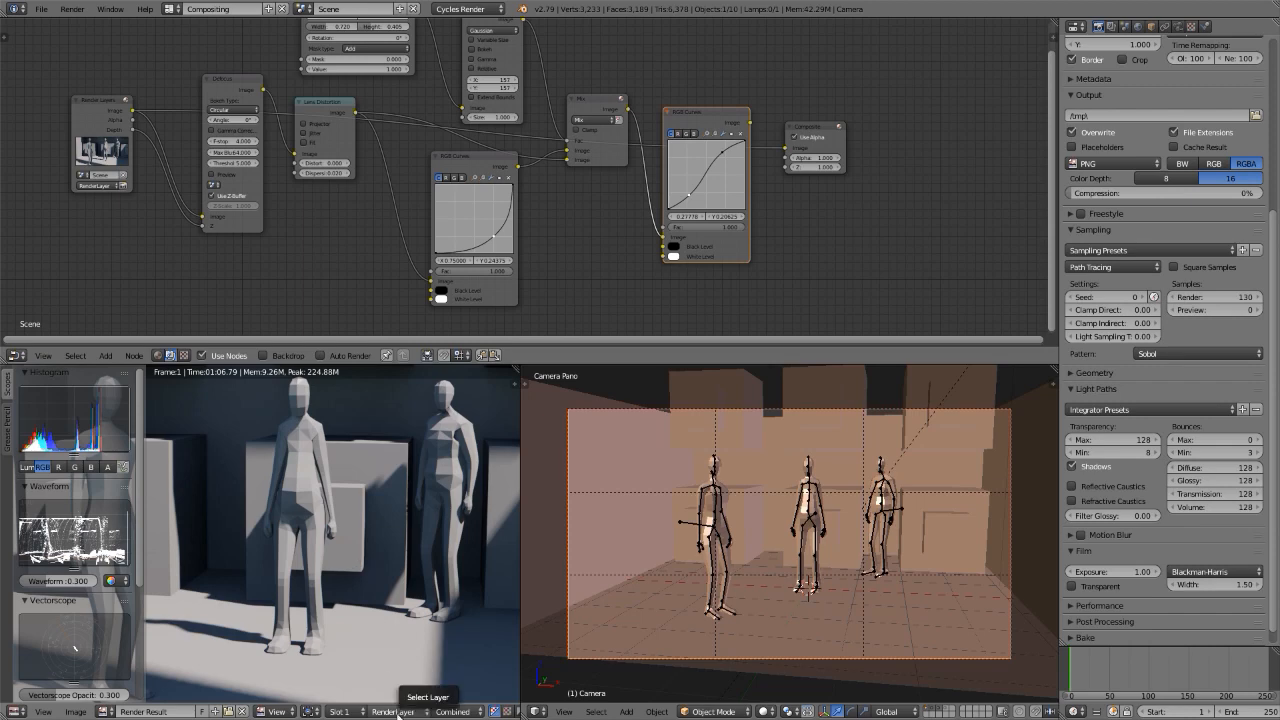
{"action": "scroll", "coordinate": [398, 715], "scroll_direction": "up", "scroll_amount": 1, "text": "ctrl"}
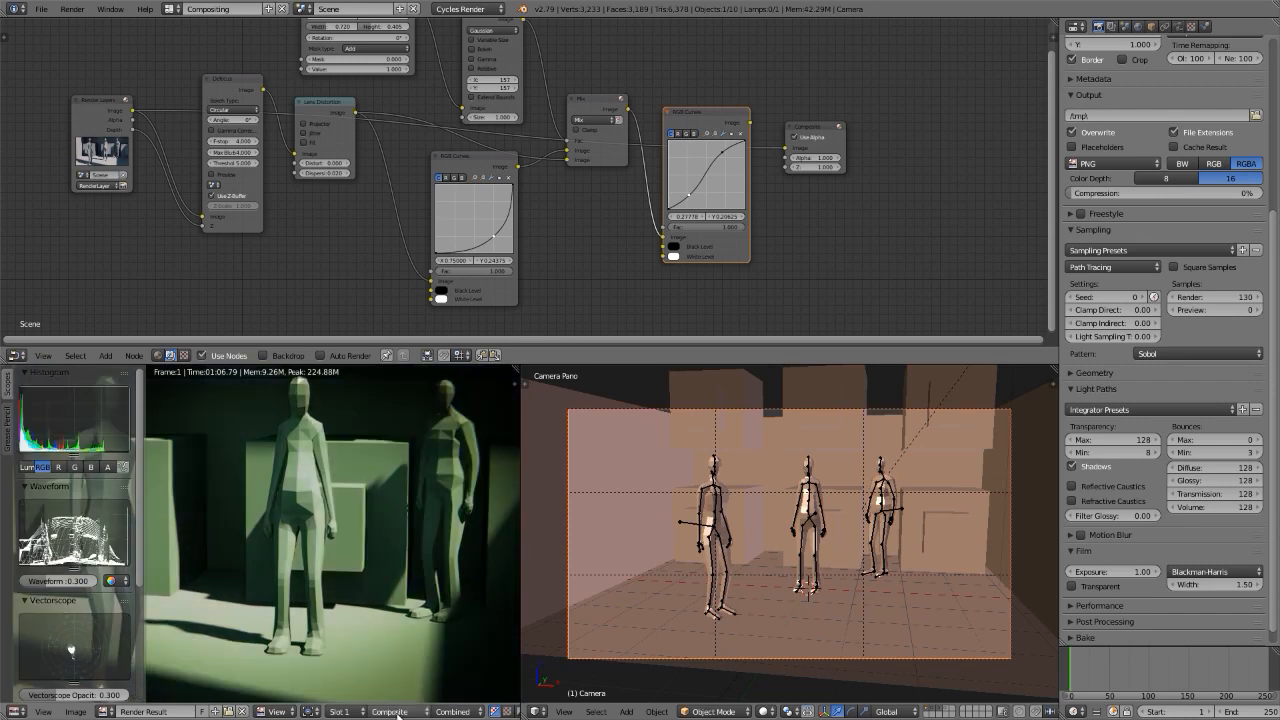
{"action": "key", "text": "F11"}
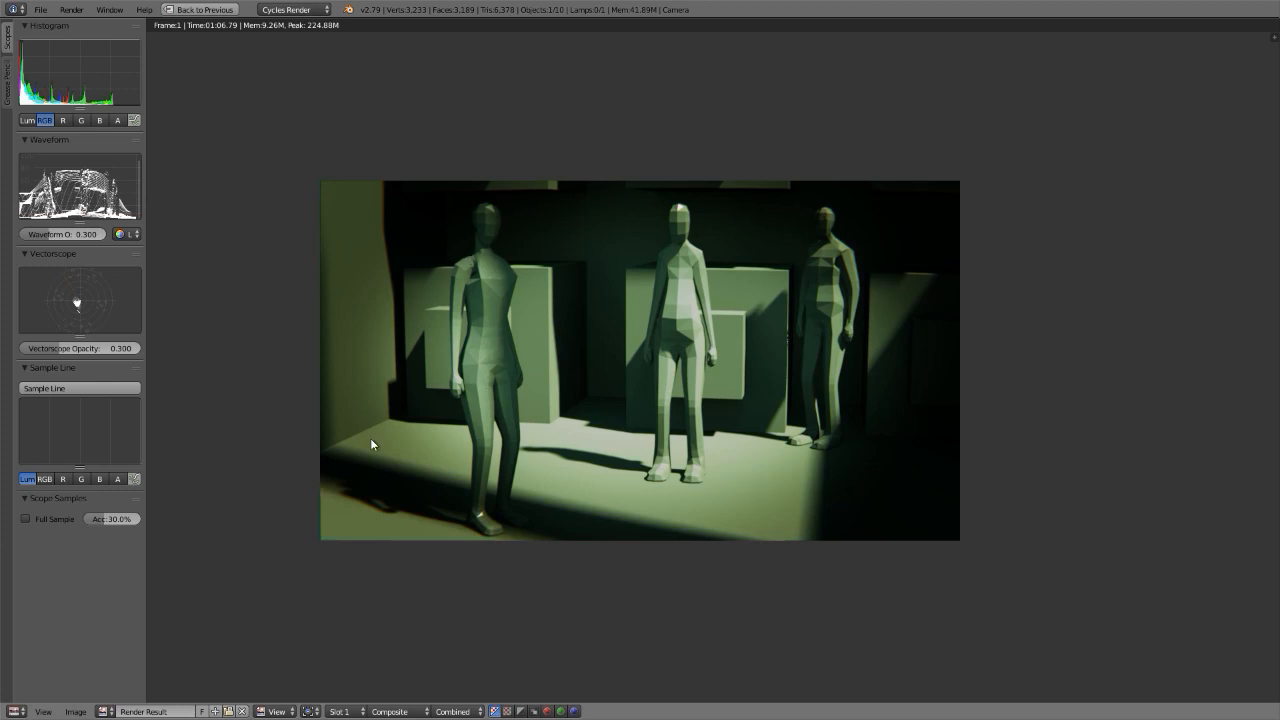
{"action": "key", "text": "Escape"}
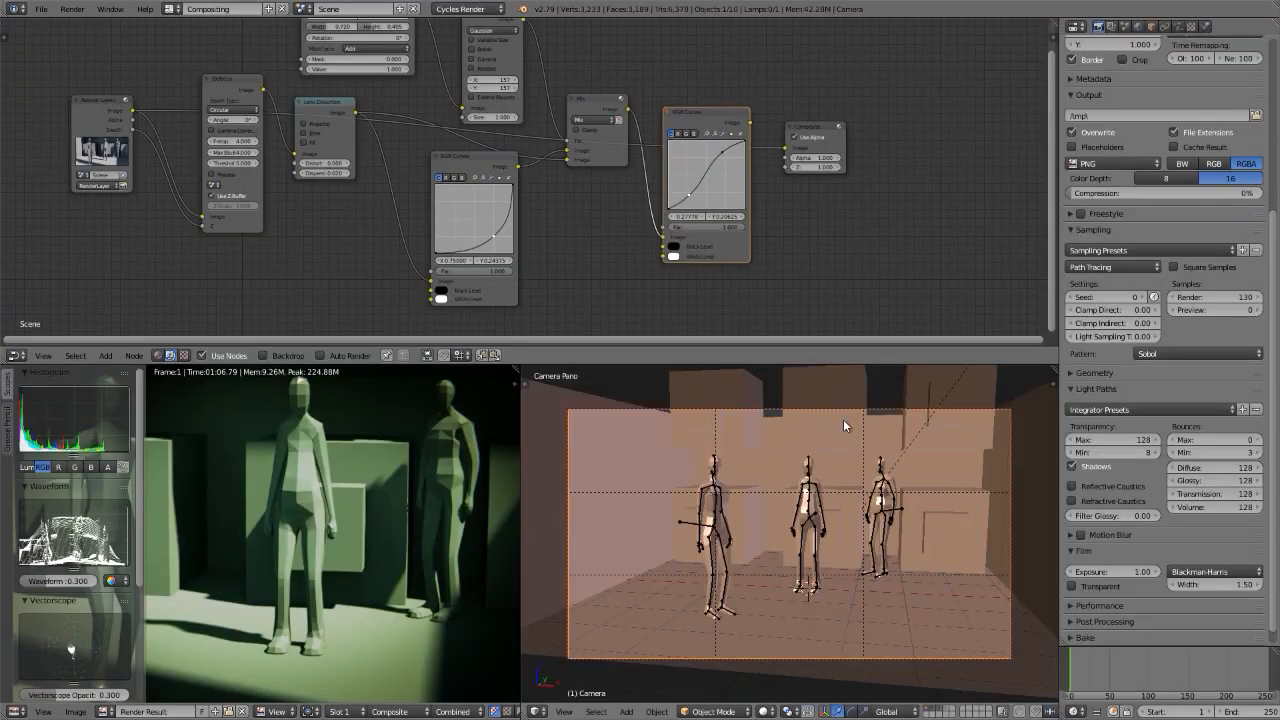
Step: Examine the whole compositing node tree and the figures in the composited render up close
{"action": "key", "text": "Home"}
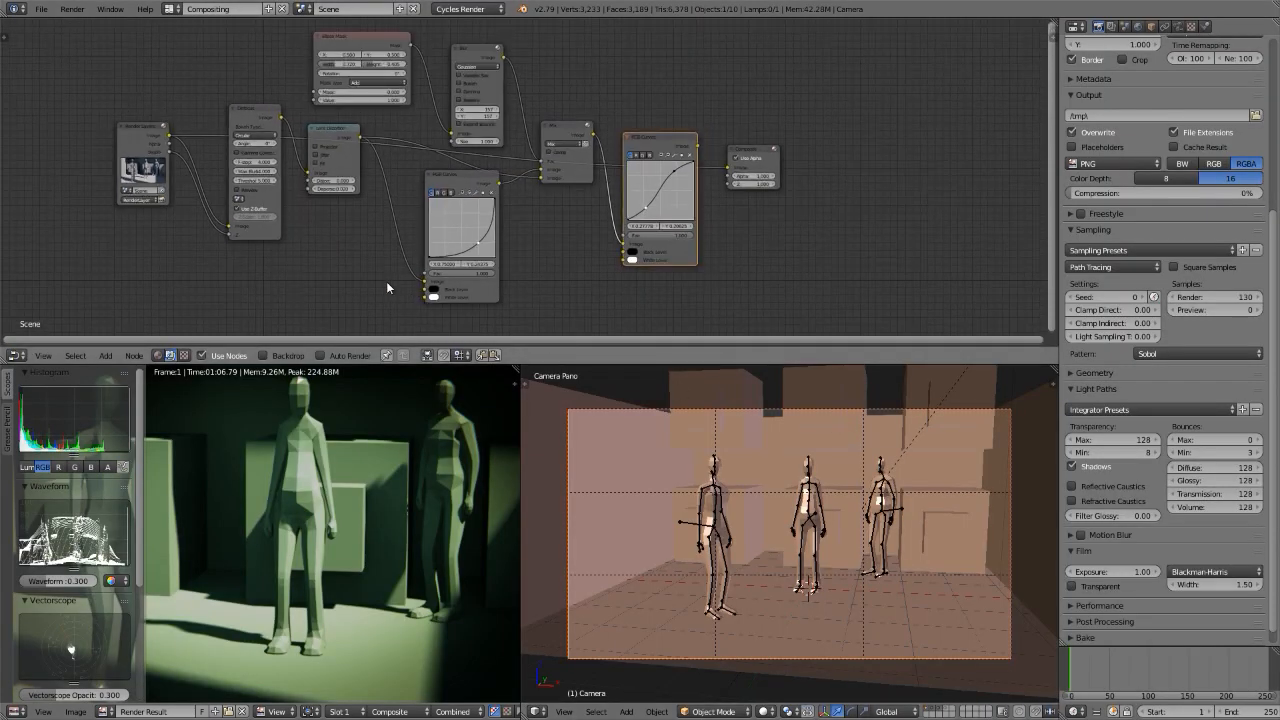
{"action": "key", "text": "ctrl+space"}
{"action": "scroll", "coordinate": [61, 338], "scroll_direction": "up", "scroll_amount": 1}
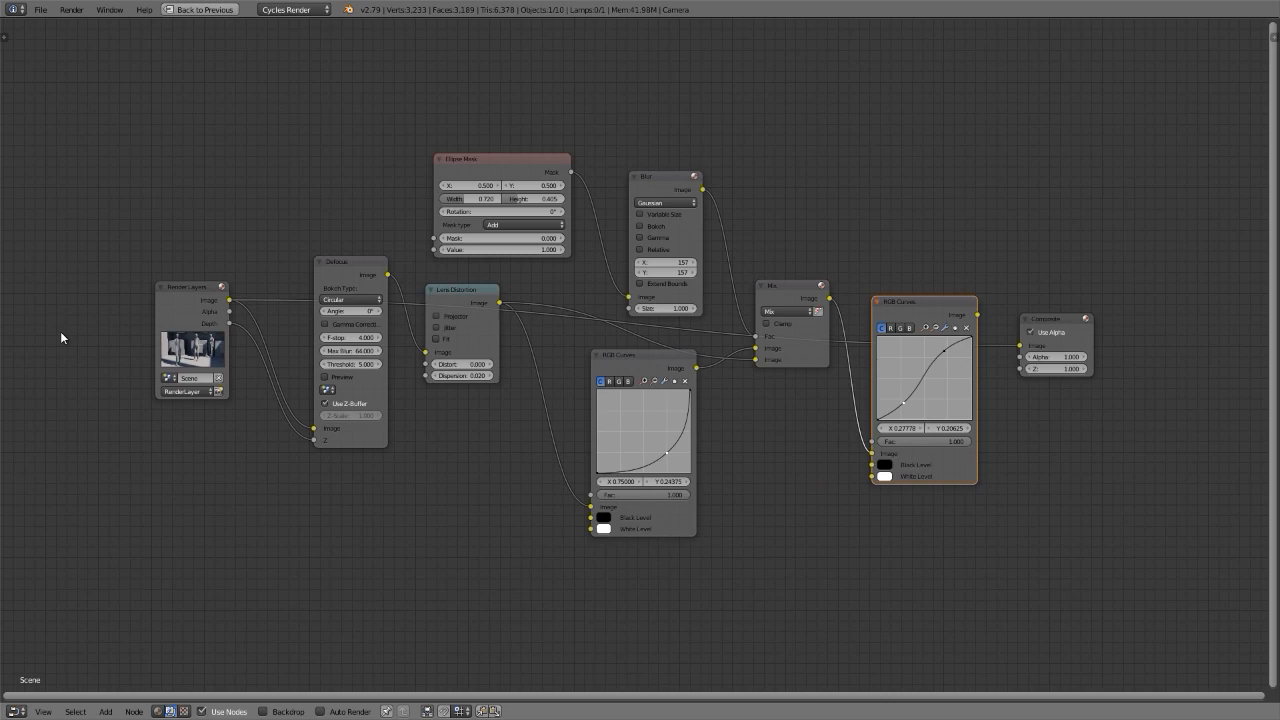
{"action": "key", "text": "ctrl+space"}
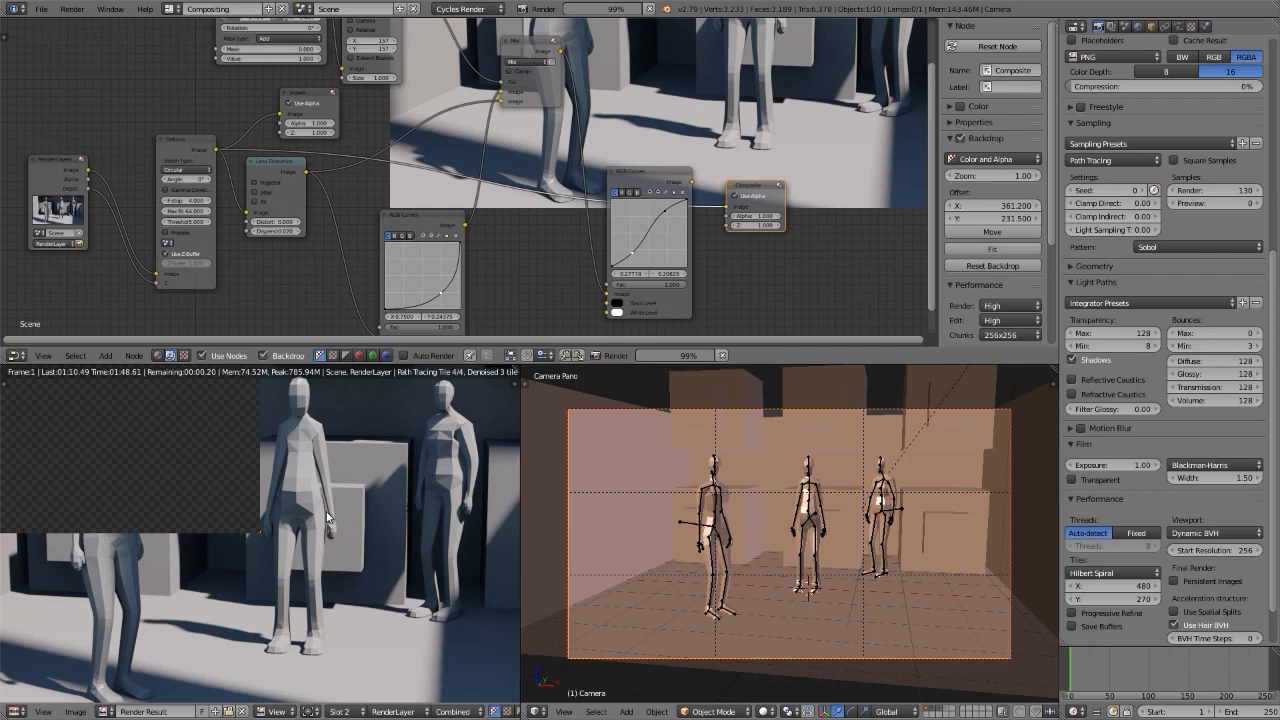
{"action": "scroll", "coordinate": [201, 221], "scroll_direction": "up", "scroll_amount": 2}
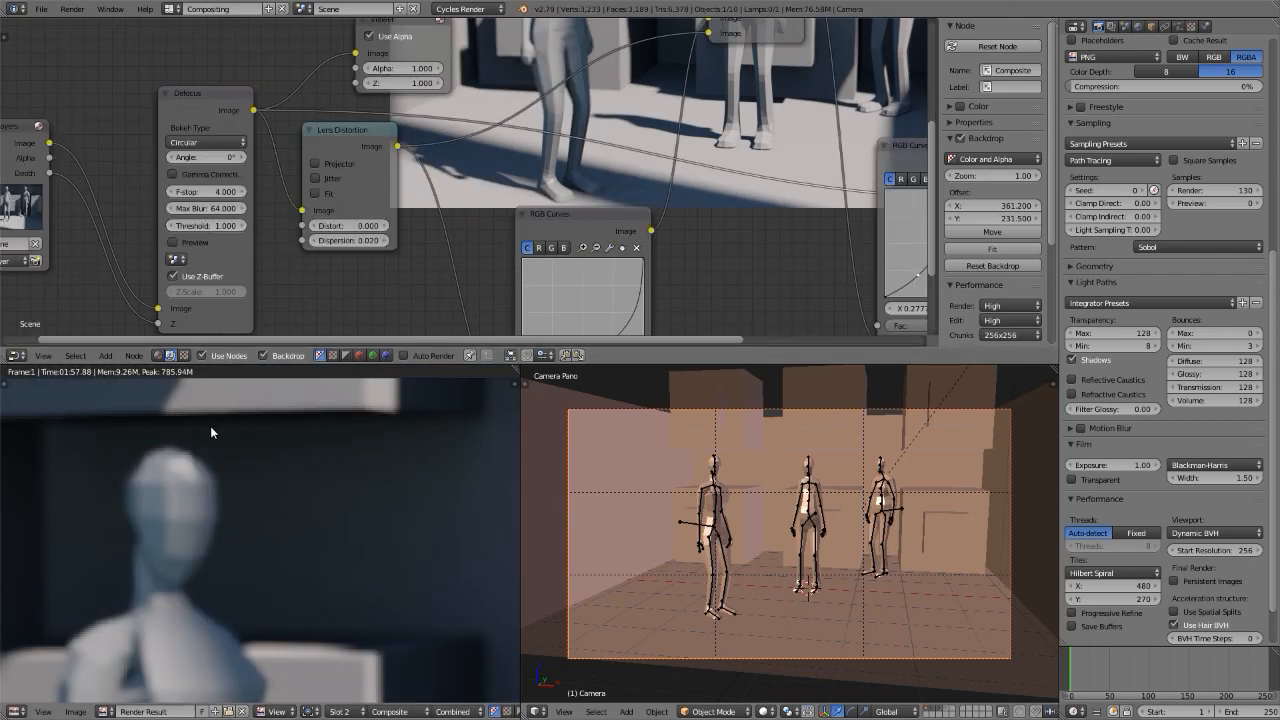
{"action": "key", "text": "Home"}
{"action": "scroll", "coordinate": [209, 433], "scroll_direction": "up", "scroll_amount": 4}
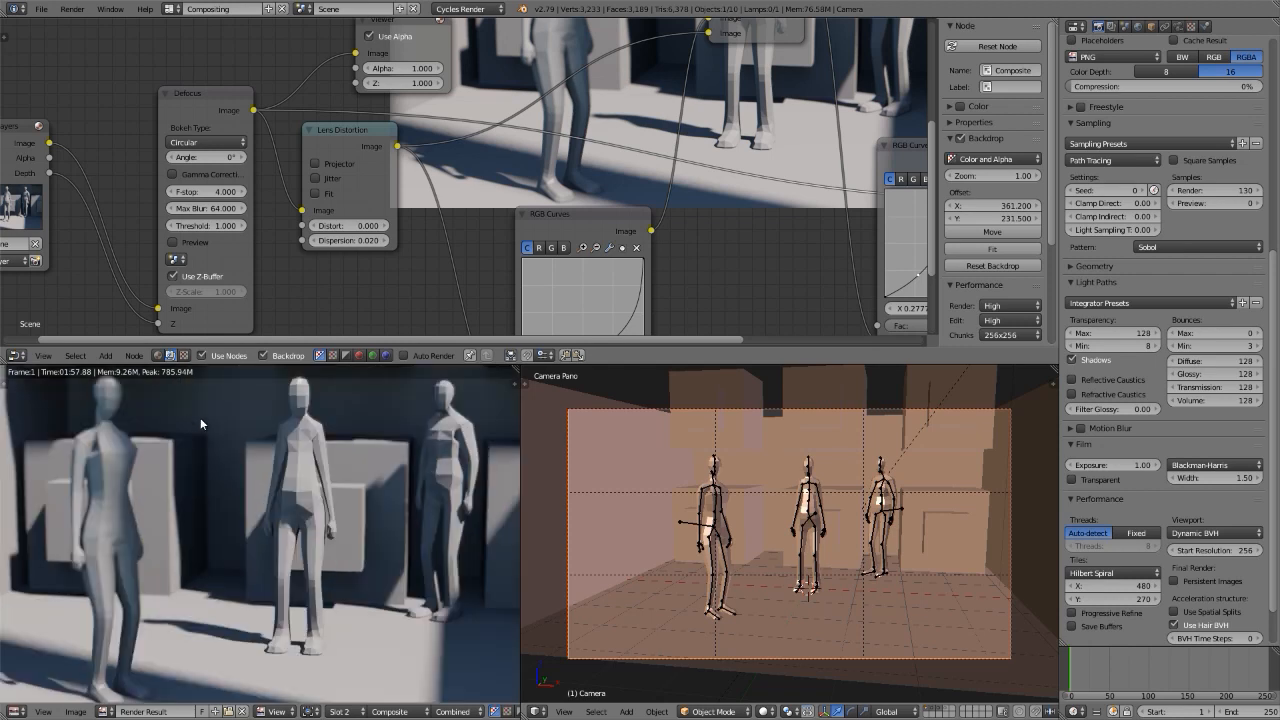
{"action": "middle_click_drag", "start_coordinate": [285, 446], "coordinate": [276, 473]}
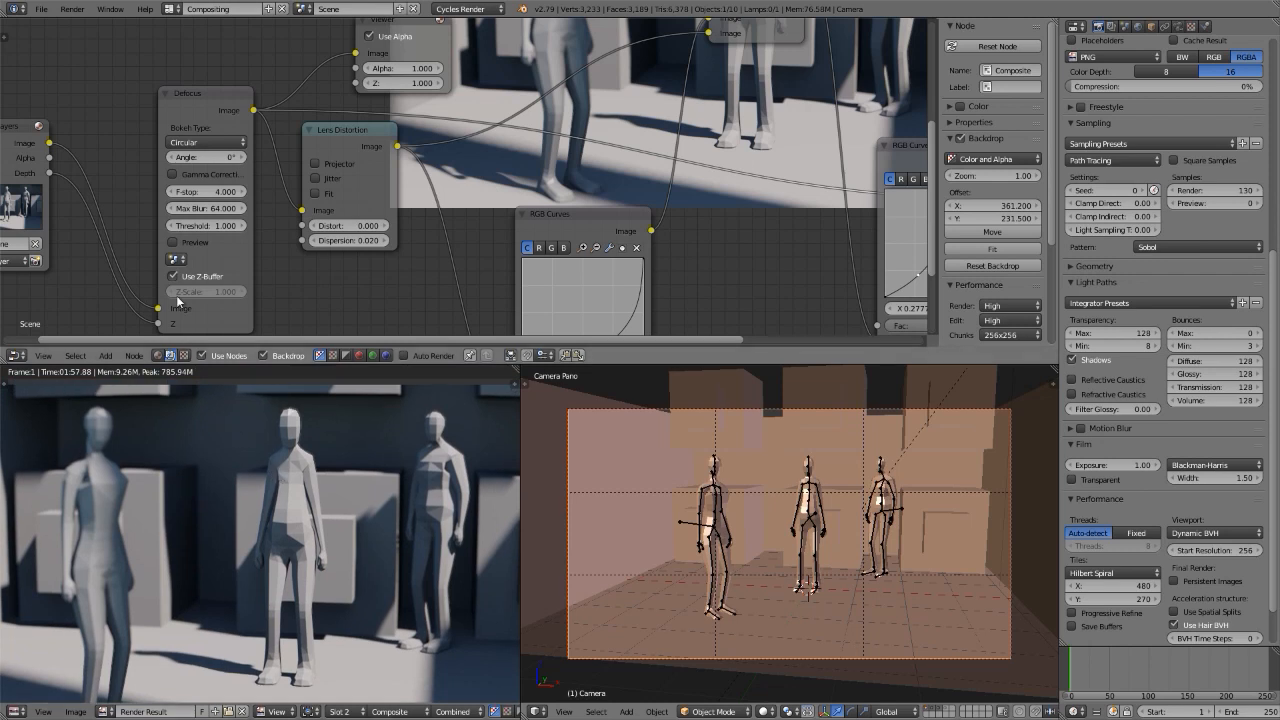
Step: Set the Defocus node's max blur to 16 and F-stop to 128, and enable its Preview option
{"action": "left_click", "coordinate": [193, 207]}
{"action": "type", "text": "16"}
{"action": "key", "text": "Return"}
{"action": "left_click", "coordinate": [201, 191]}
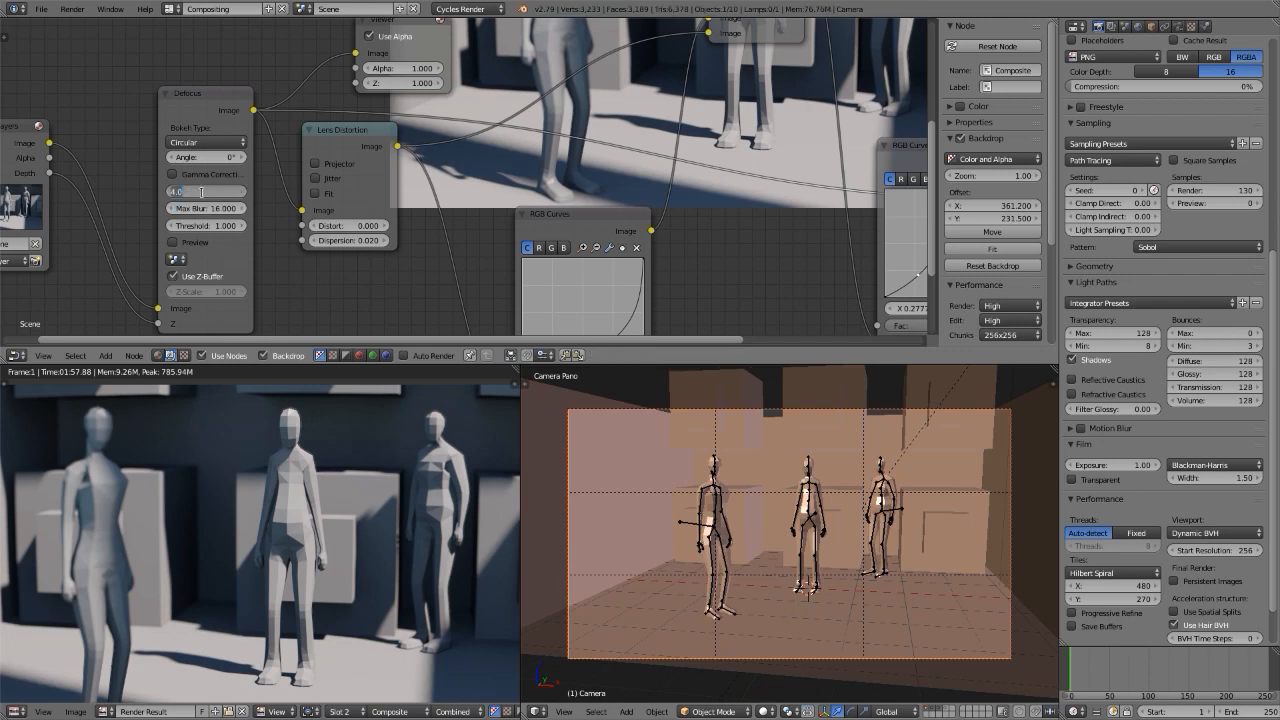
{"action": "type", "text": "128"}
{"action": "key", "text": "Return"}
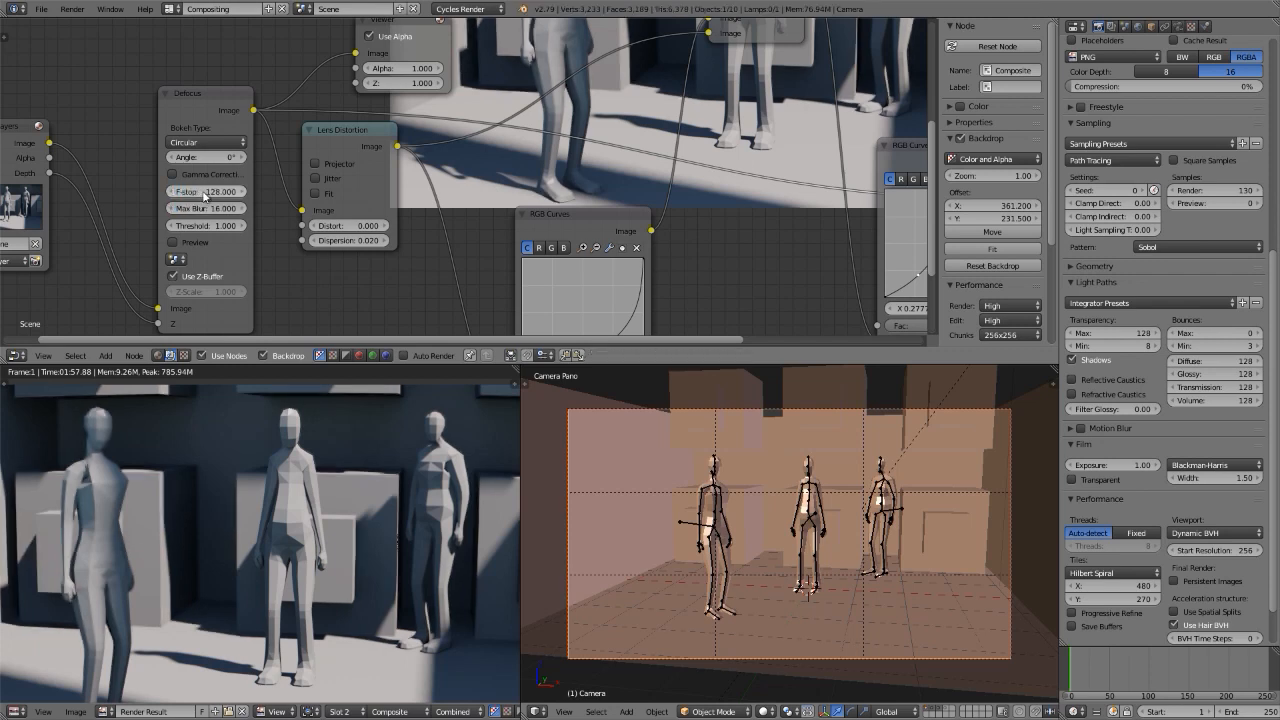
{"action": "left_click", "coordinate": [174, 244]}
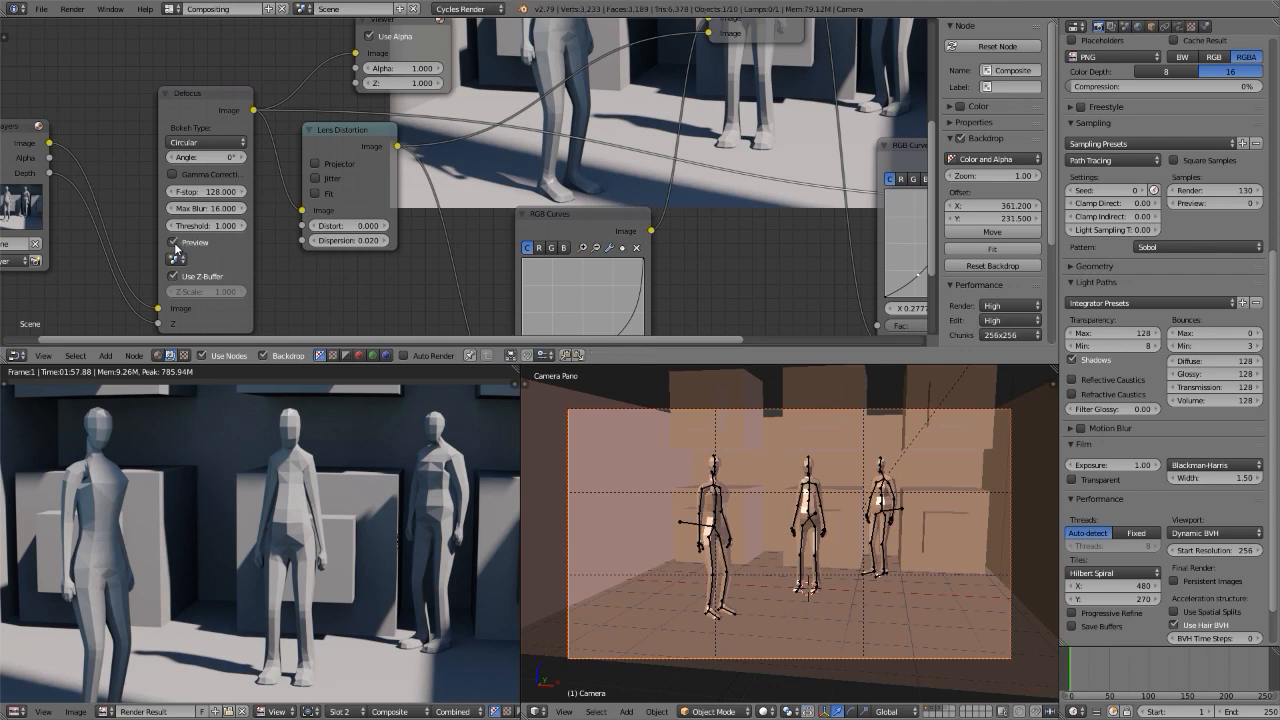
Step: Hide the node editor's properties sidebar and turn off the backdrop image behind the nodes
{"action": "middle_click_drag", "start_coordinate": [810, 197], "coordinate": [322, 170]}
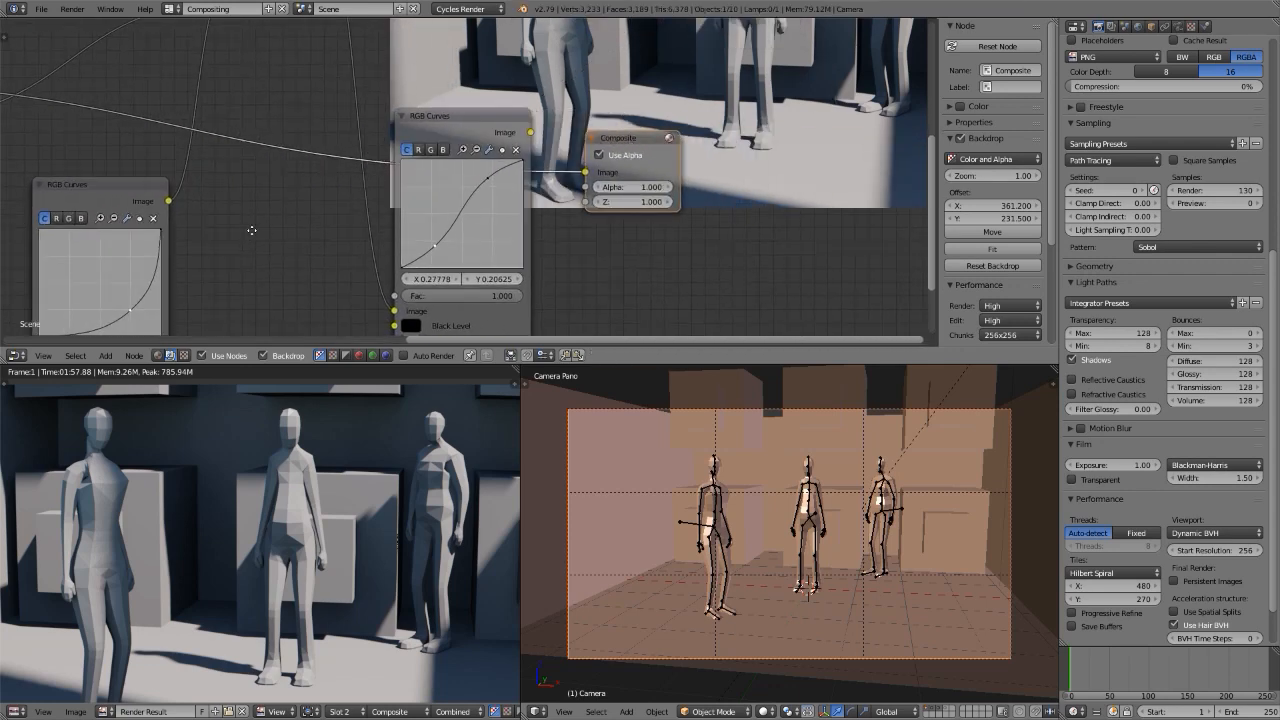
{"action": "middle_click_drag", "start_coordinate": [251, 229], "coordinate": [680, 240]}
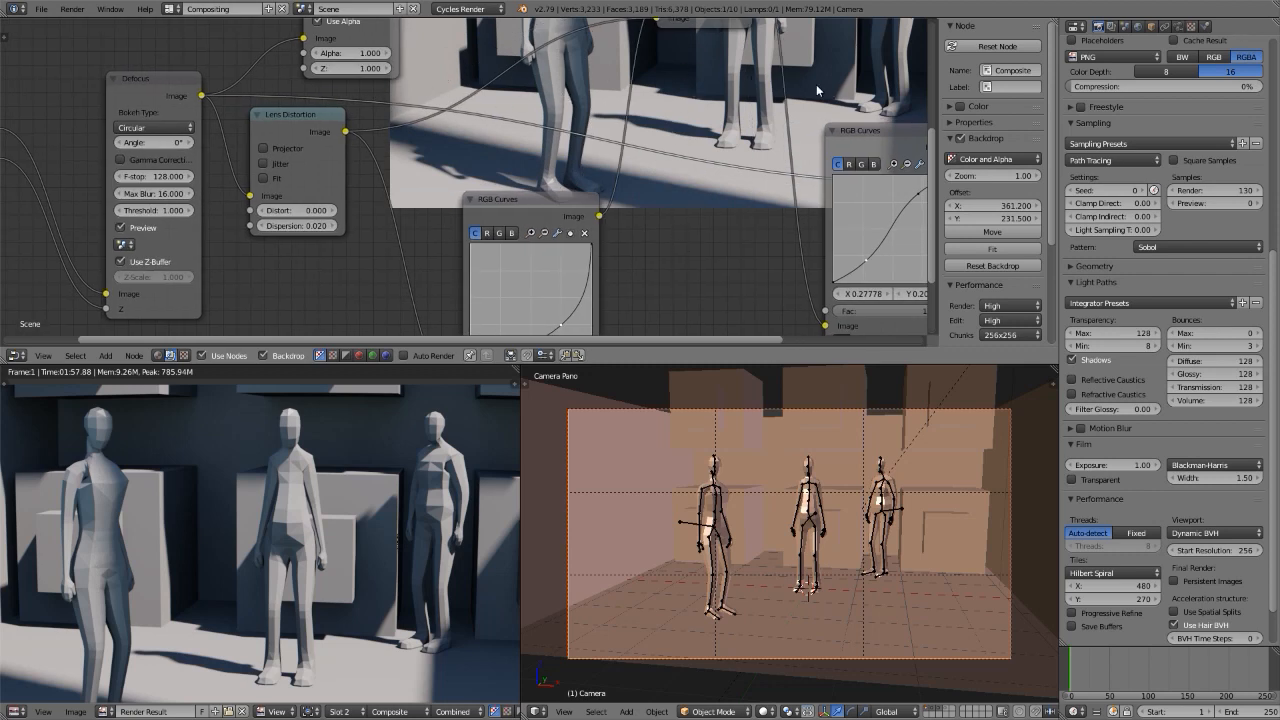
{"action": "key", "text": "n"}
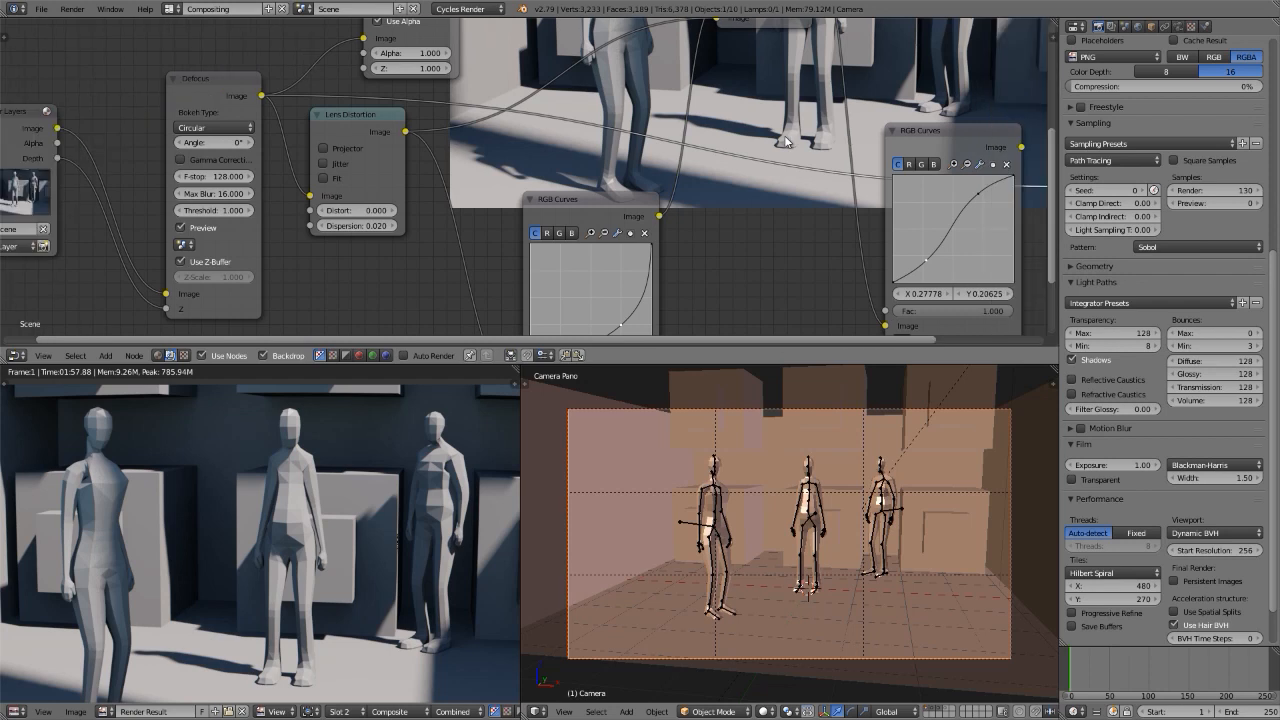
{"action": "left_click", "coordinate": [264, 355]}
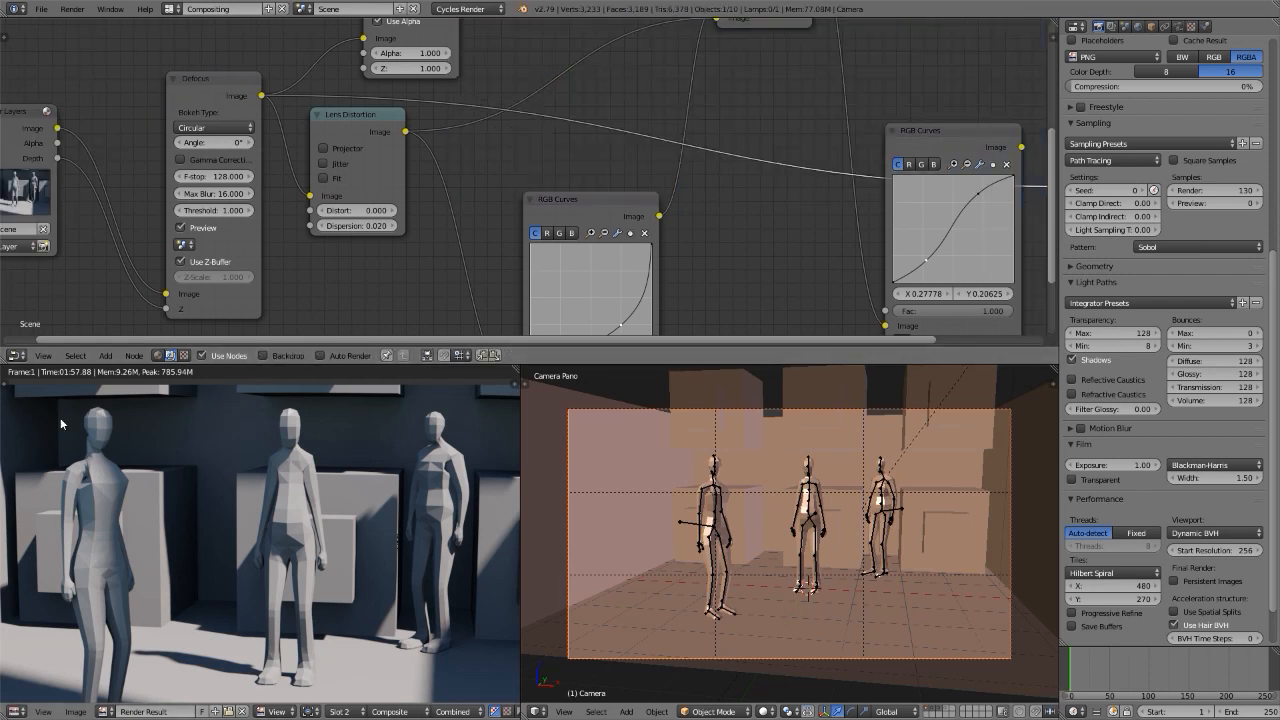
Step: Check the render's sharpness around the figures and set the Defocus node's F-stop to 2
{"action": "scroll", "coordinate": [233, 436], "scroll_direction": "up", "scroll_amount": 1}
{"action": "scroll", "coordinate": [233, 436], "scroll_direction": "up", "scroll_amount": 3}
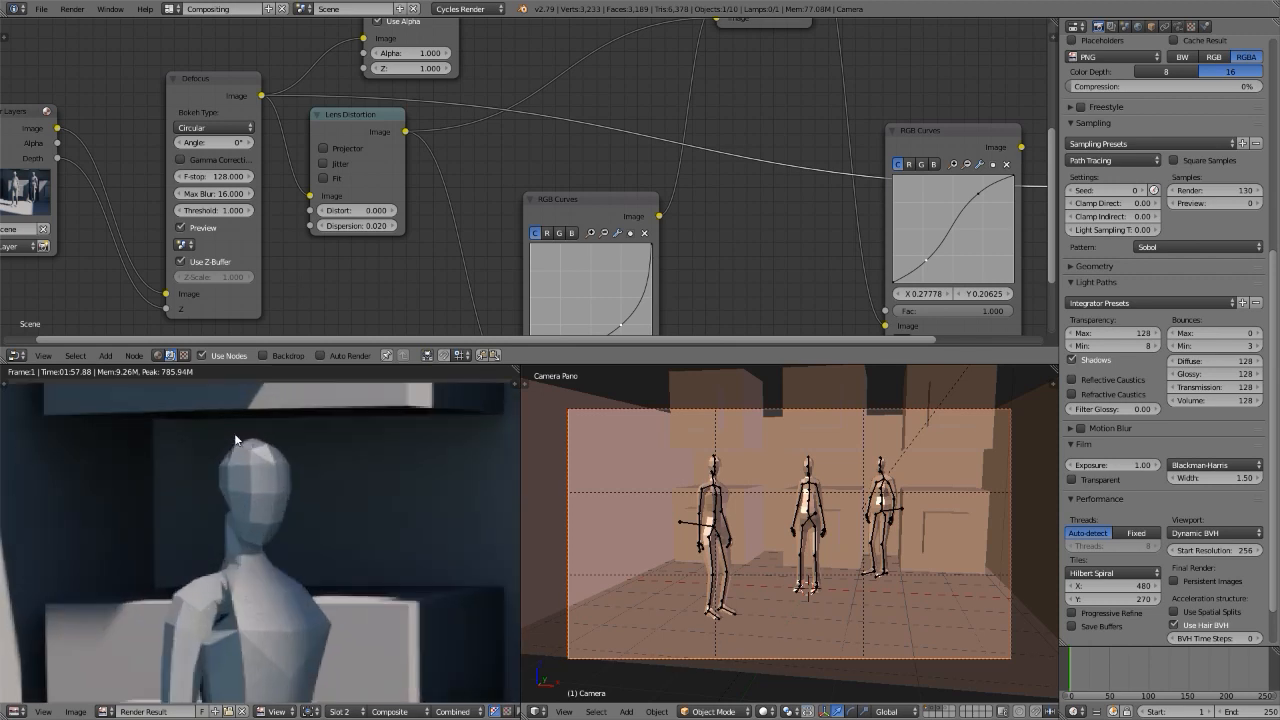
{"action": "scroll", "coordinate": [234, 433], "scroll_direction": "down", "scroll_amount": 3}
{"action": "middle_click_drag", "start_coordinate": [234, 433], "coordinate": [160, 437]}
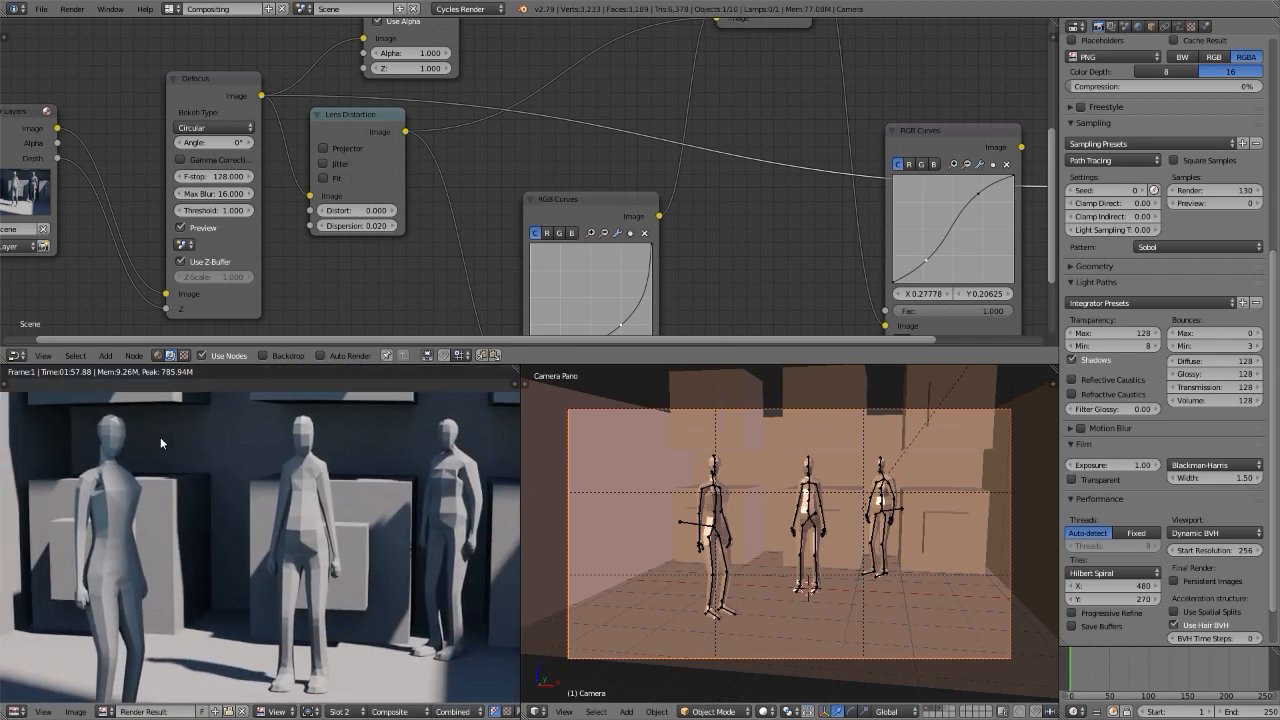
{"action": "left_click", "coordinate": [213, 177]}
{"action": "type", "text": "28.0"}
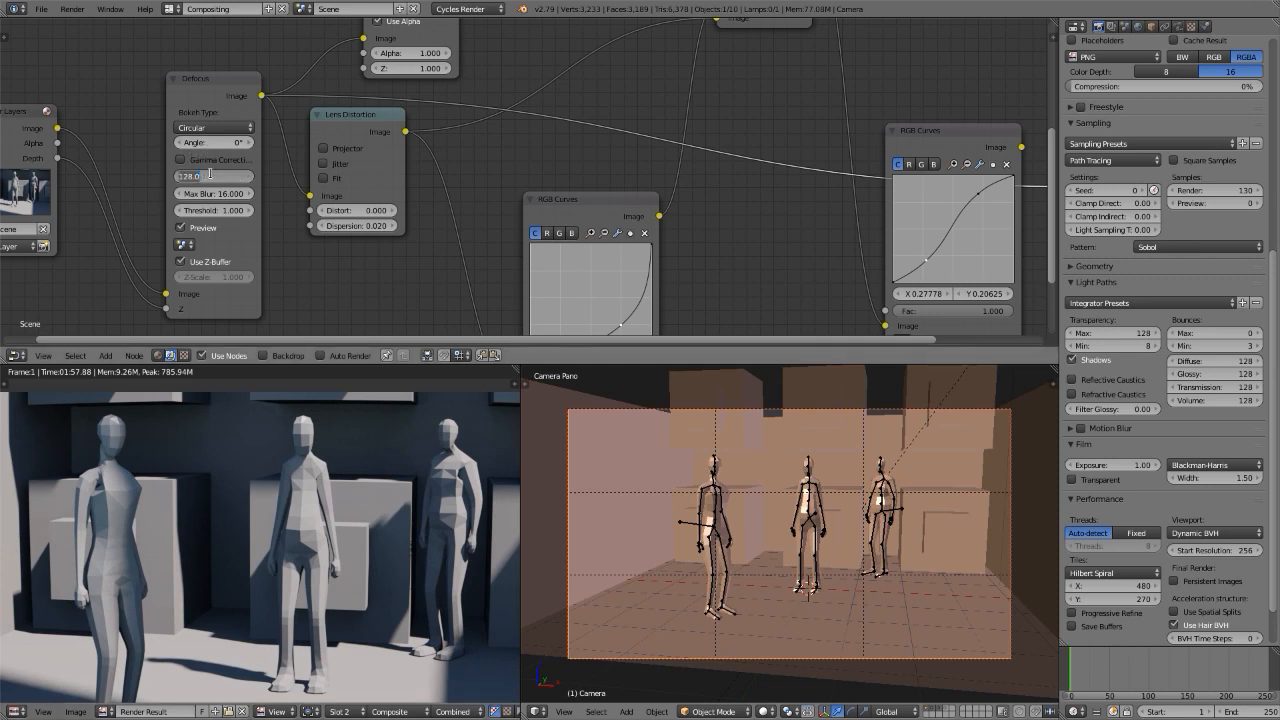
{"action": "key", "text": "Return"}
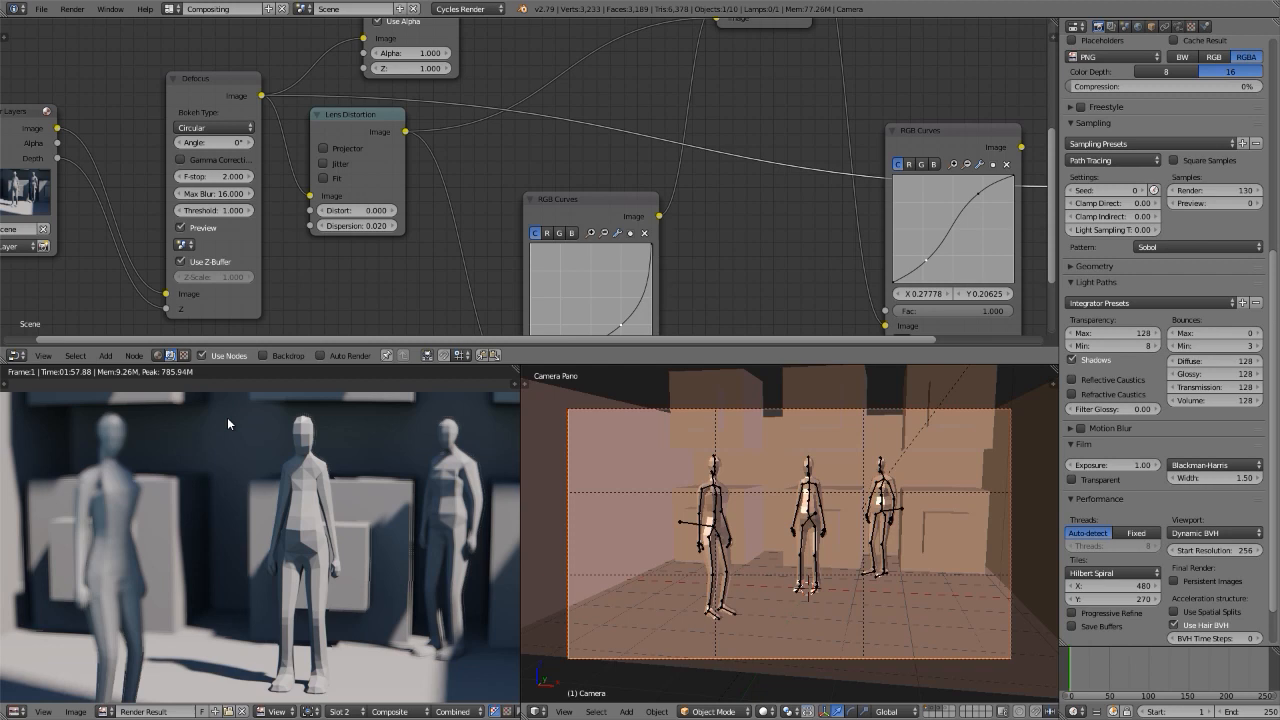
Step: Set the Defocus node's max blur to 4 and check the blur on the figures in the render
{"action": "left_click", "coordinate": [219, 193]}
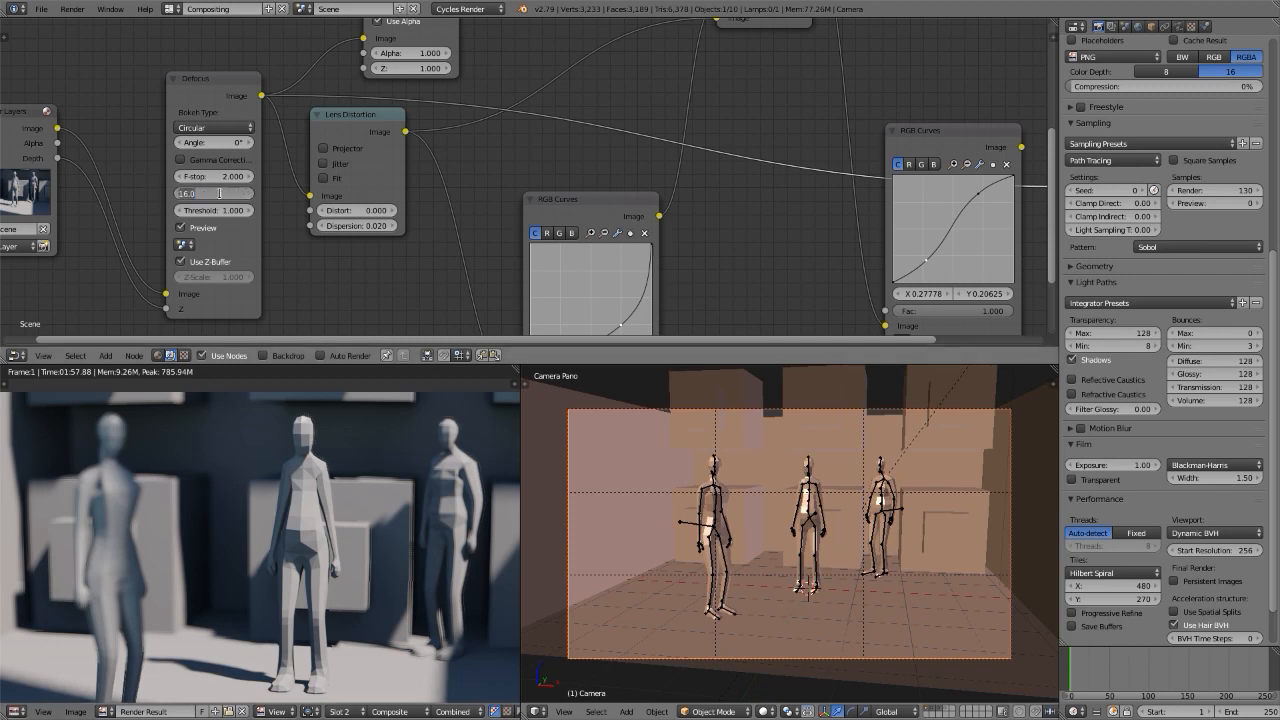
{"action": "type", "text": "4"}
{"action": "key", "text": "Return"}
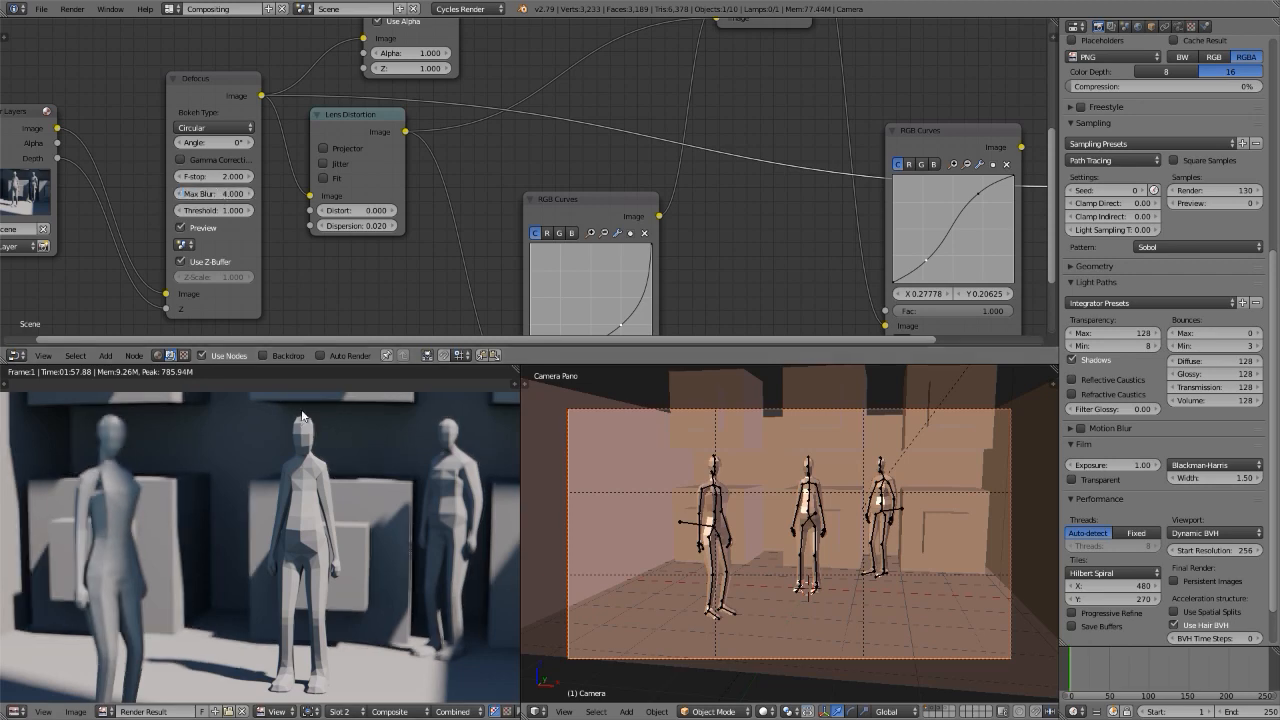
{"action": "scroll", "coordinate": [301, 409], "scroll_direction": "up", "scroll_amount": 8}
{"action": "scroll", "coordinate": [301, 409], "scroll_direction": "down", "scroll_amount": 8}
{"action": "scroll", "coordinate": [96, 425], "scroll_direction": "up", "scroll_amount": 4}
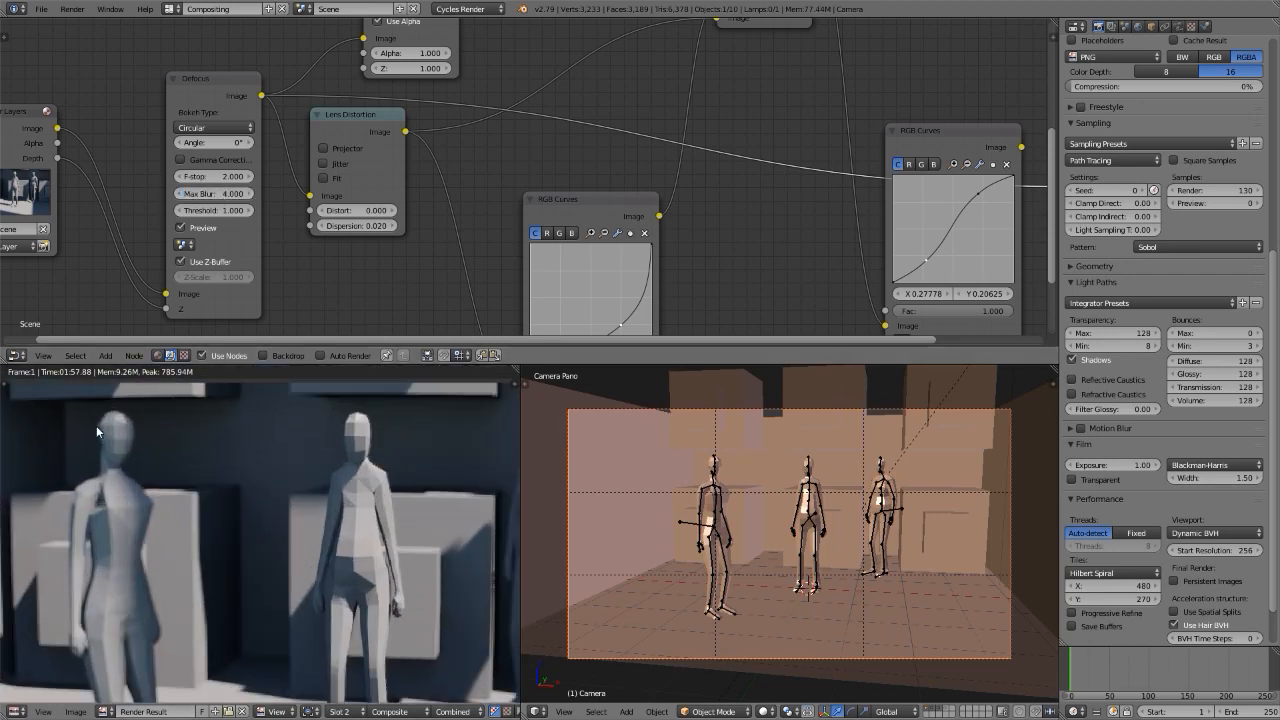
{"action": "scroll", "coordinate": [96, 425], "scroll_direction": "down", "scroll_amount": 5}
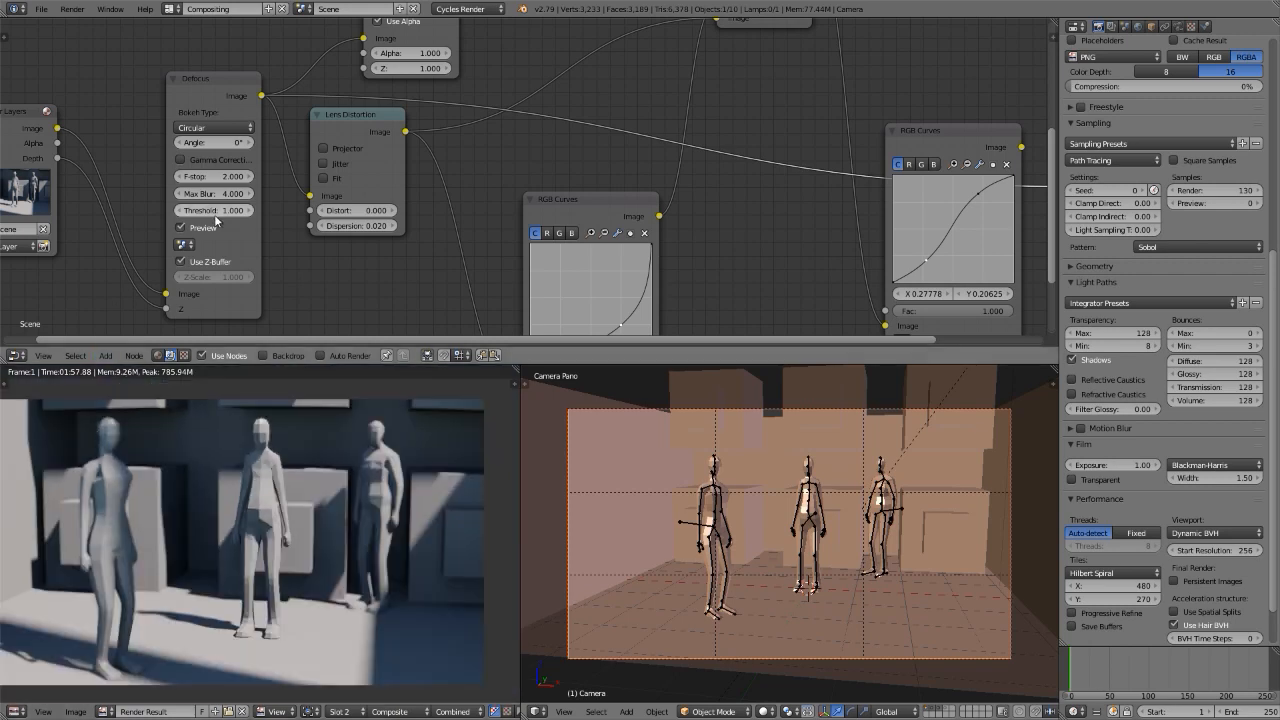
Step: Try a Defocus threshold of 2, settle on 3, and check the figures' edges in the render
{"action": "type", "text": "2"}
{"action": "key", "text": "Return"}
{"action": "scroll", "coordinate": [263, 423], "scroll_direction": "up", "scroll_amount": 3}
{"action": "scroll", "coordinate": [263, 423], "scroll_direction": "up", "scroll_amount": 2}
{"action": "left_click", "coordinate": [207, 210]}
{"action": "type", "text": "3"}
{"action": "key", "text": "Return"}
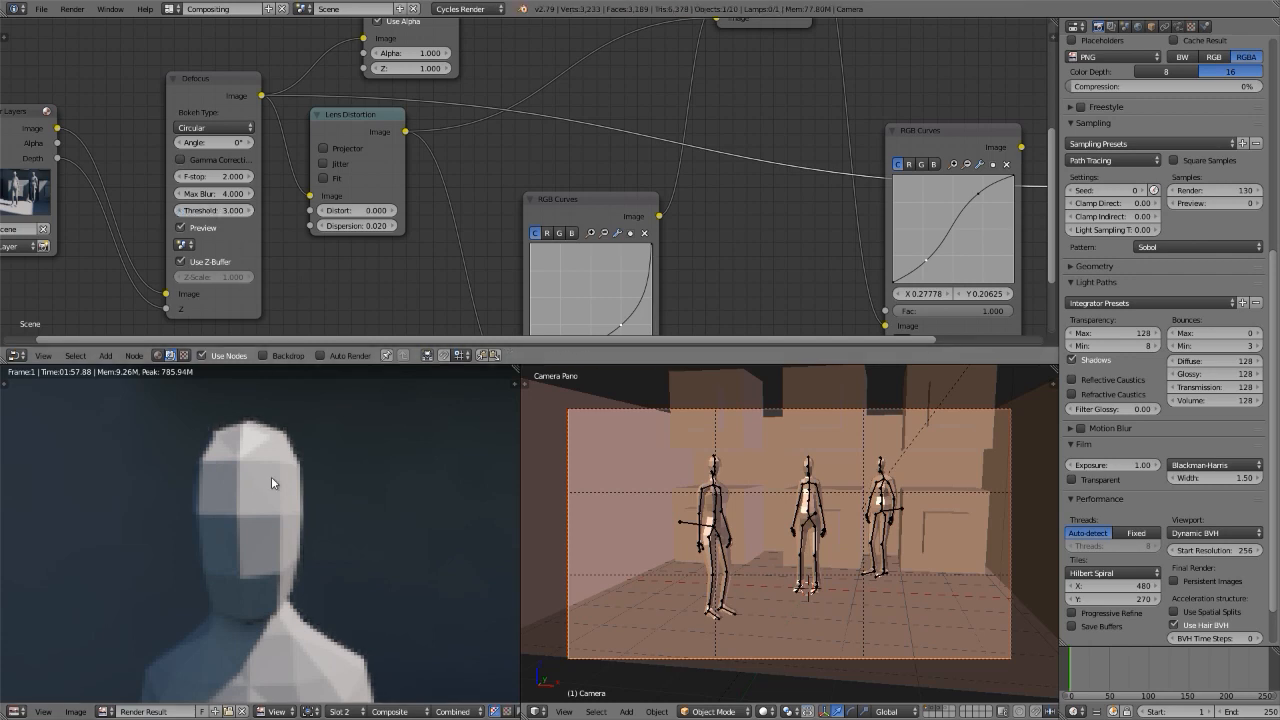
{"action": "scroll", "coordinate": [319, 552], "scroll_direction": "down", "scroll_amount": 3}
{"action": "scroll", "coordinate": [319, 552], "scroll_direction": "up", "scroll_amount": 2}
{"action": "scroll", "coordinate": [212, 420], "scroll_direction": "up", "scroll_amount": 4}
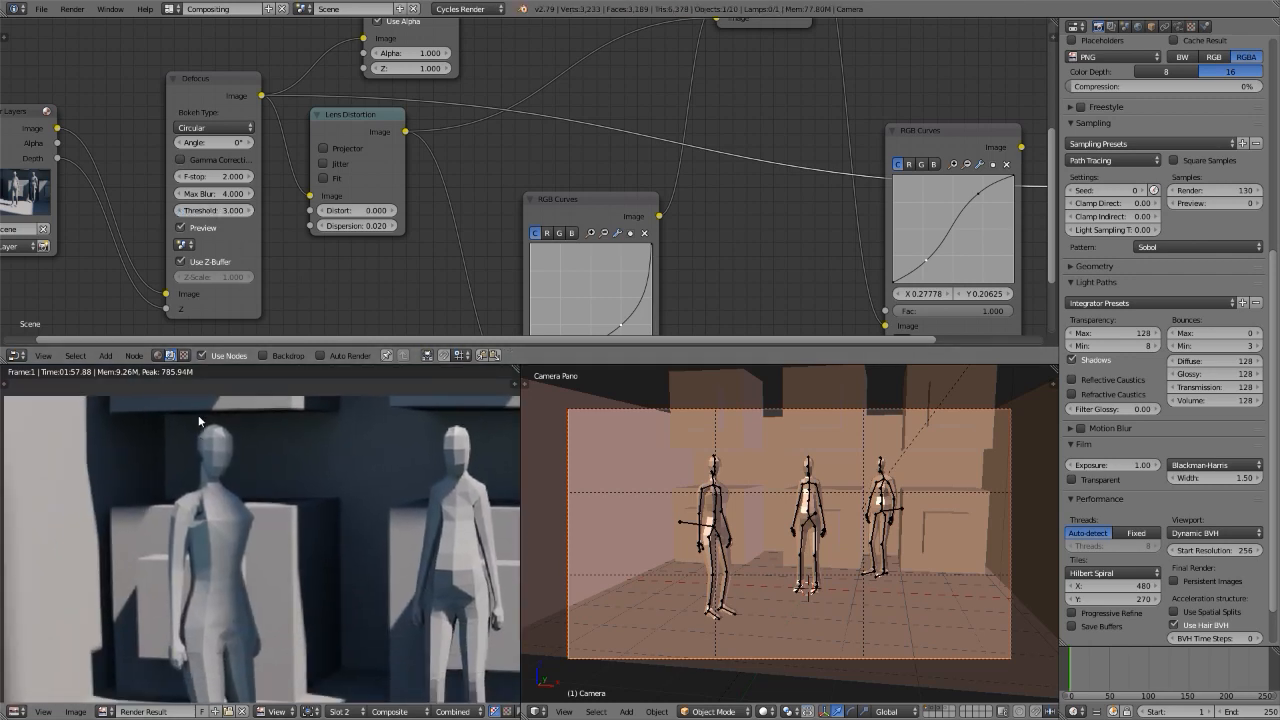
Step: Set the Defocus node's max blur to 8 and inspect the blur around the figures in the render
{"action": "left_click", "coordinate": [207, 195]}
{"action": "type", "text": "8"}
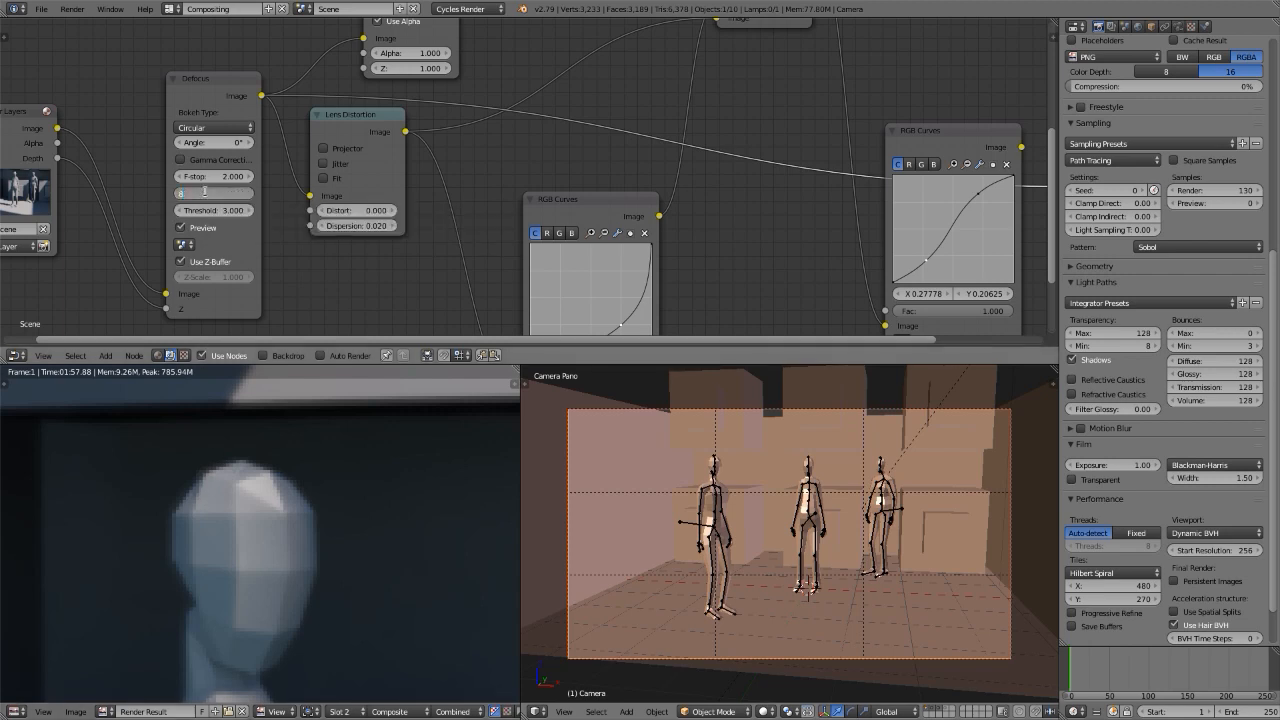
{"action": "key", "text": "Return"}
{"action": "scroll", "coordinate": [152, 437], "scroll_direction": "down", "scroll_amount": 8}
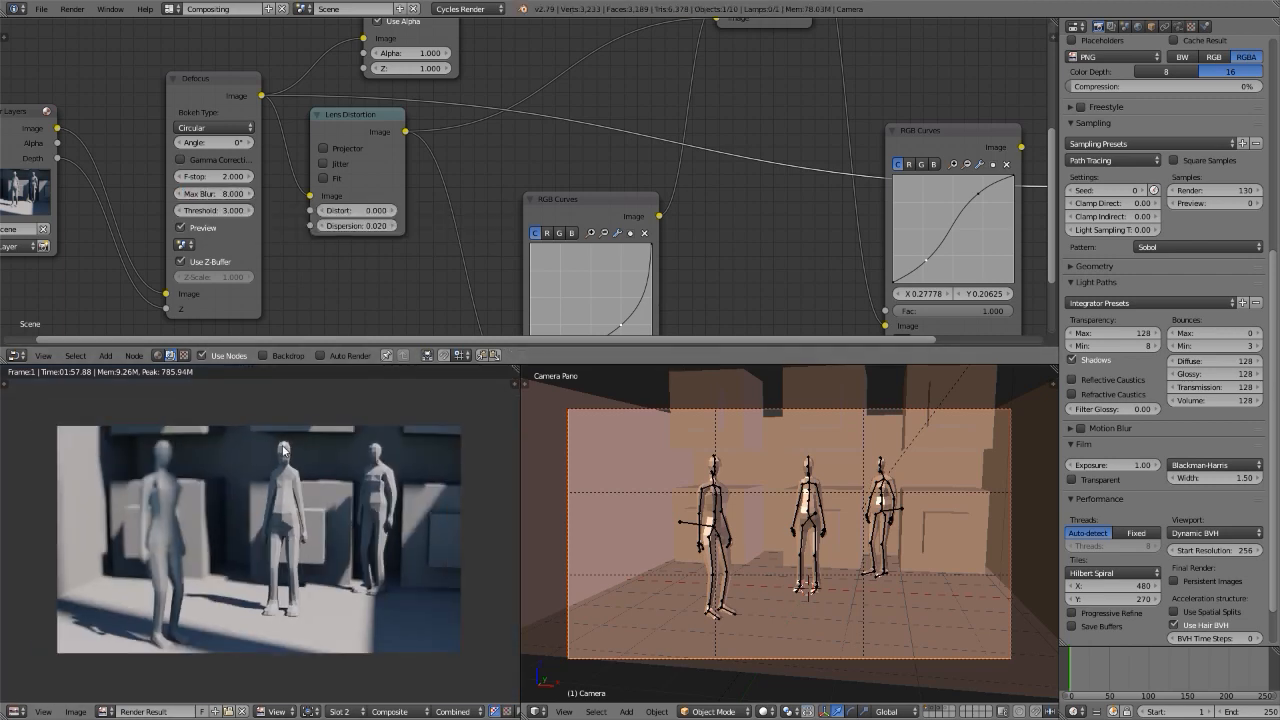
{"action": "scroll", "coordinate": [287, 446], "scroll_direction": "up", "scroll_amount": 7}
{"action": "scroll", "coordinate": [289, 446], "scroll_direction": "down", "scroll_amount": 4}
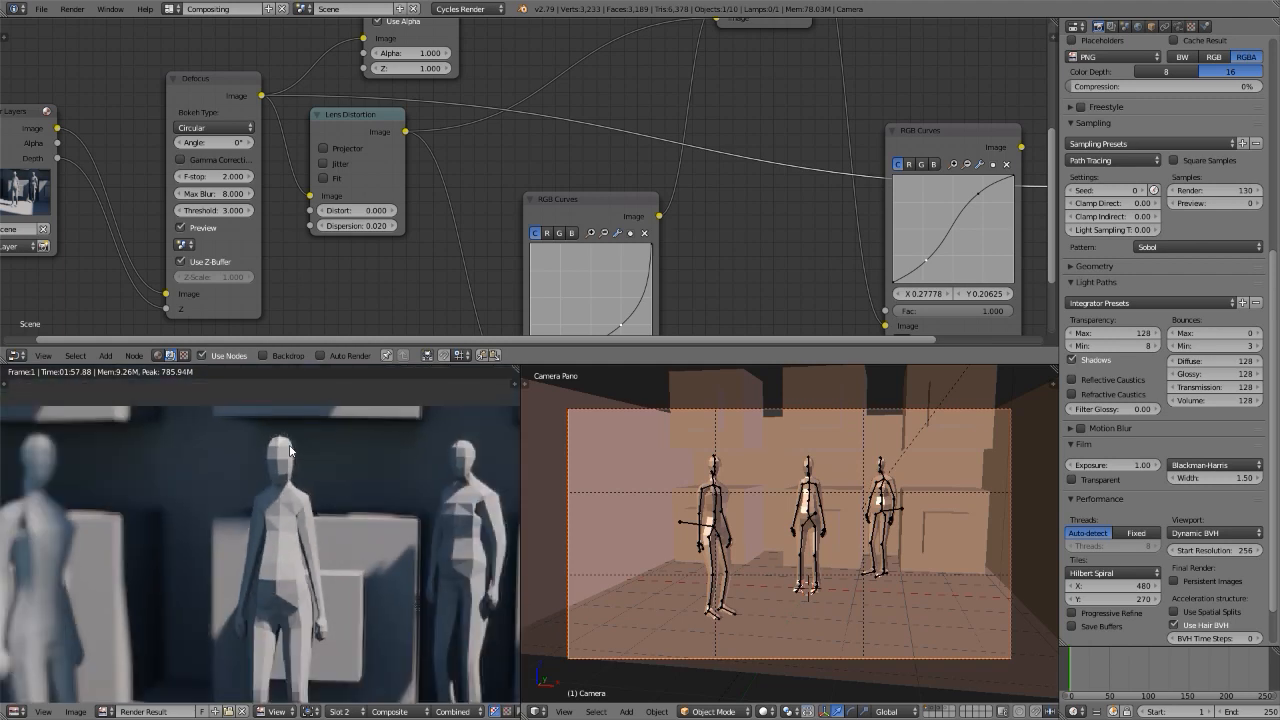
{"action": "scroll", "coordinate": [509, 480], "scroll_direction": "up", "scroll_amount": 3}
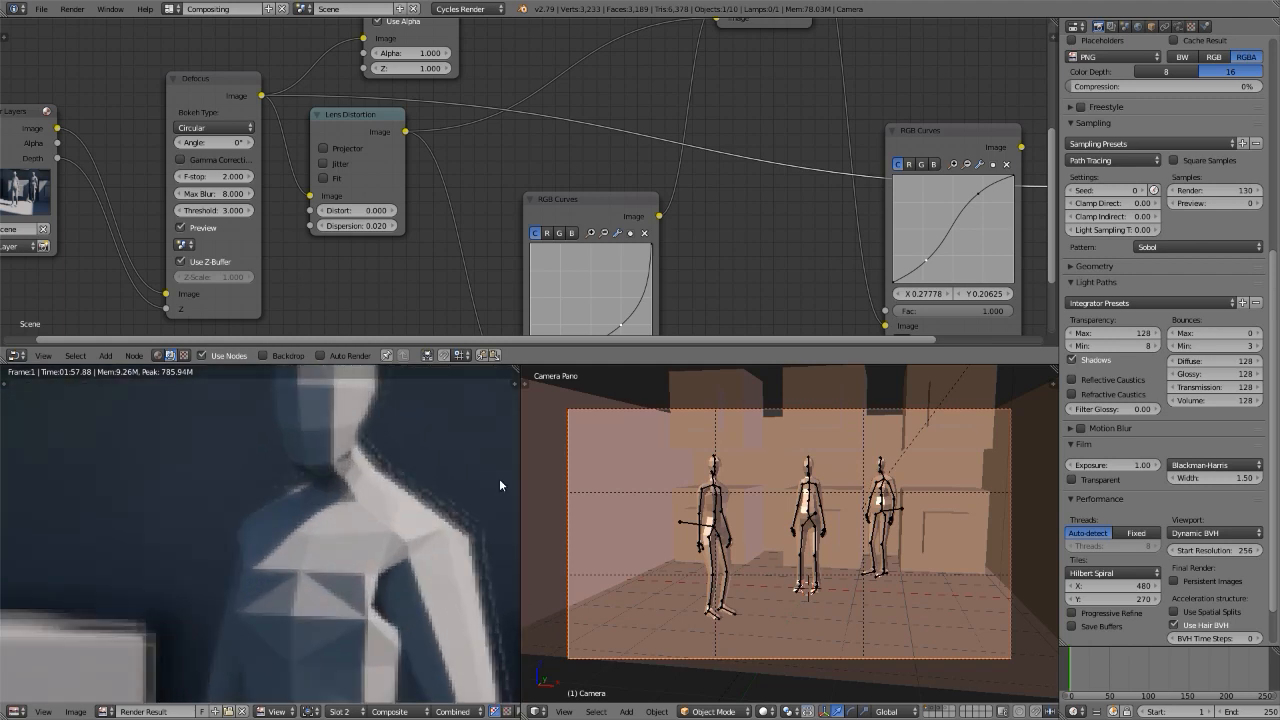
Step: Check the blur around the figures in the render and turn off the Defocus node's Preview option
{"action": "middle_click_drag", "start_coordinate": [500, 478], "coordinate": [427, 587]}
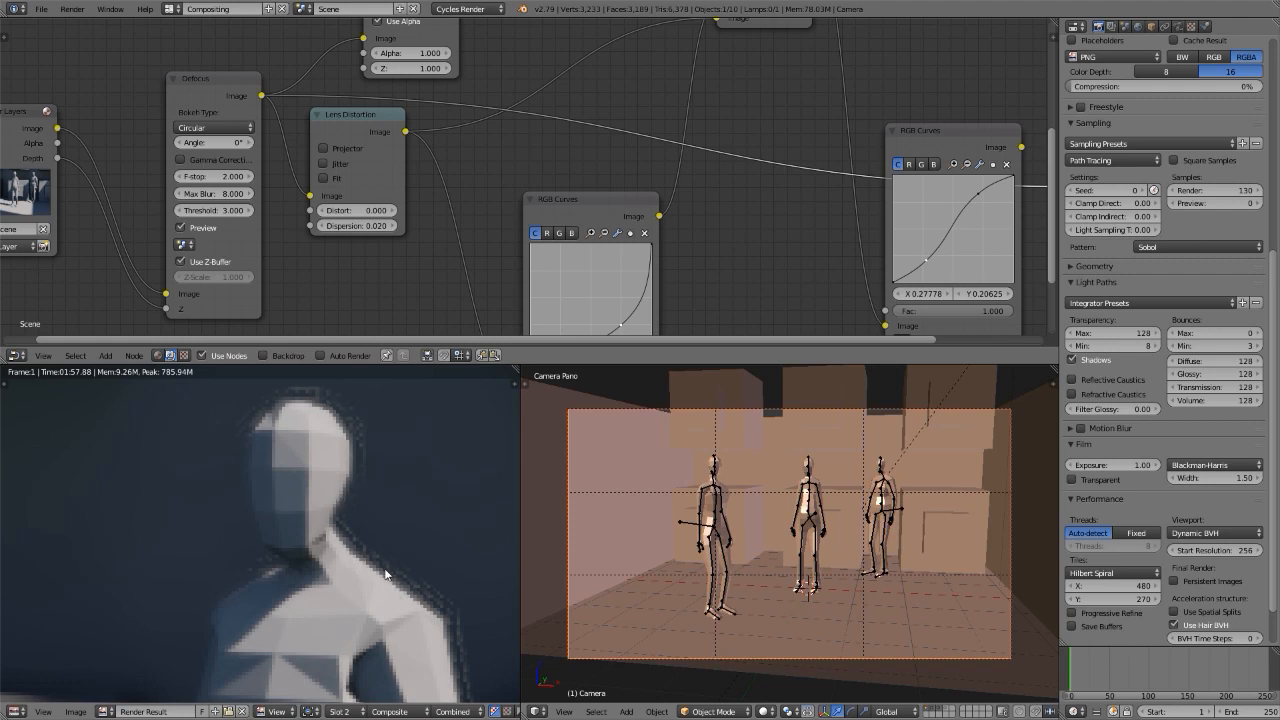
{"action": "scroll", "coordinate": [385, 573], "scroll_direction": "down", "scroll_amount": 5}
{"action": "key", "text": "Home"}
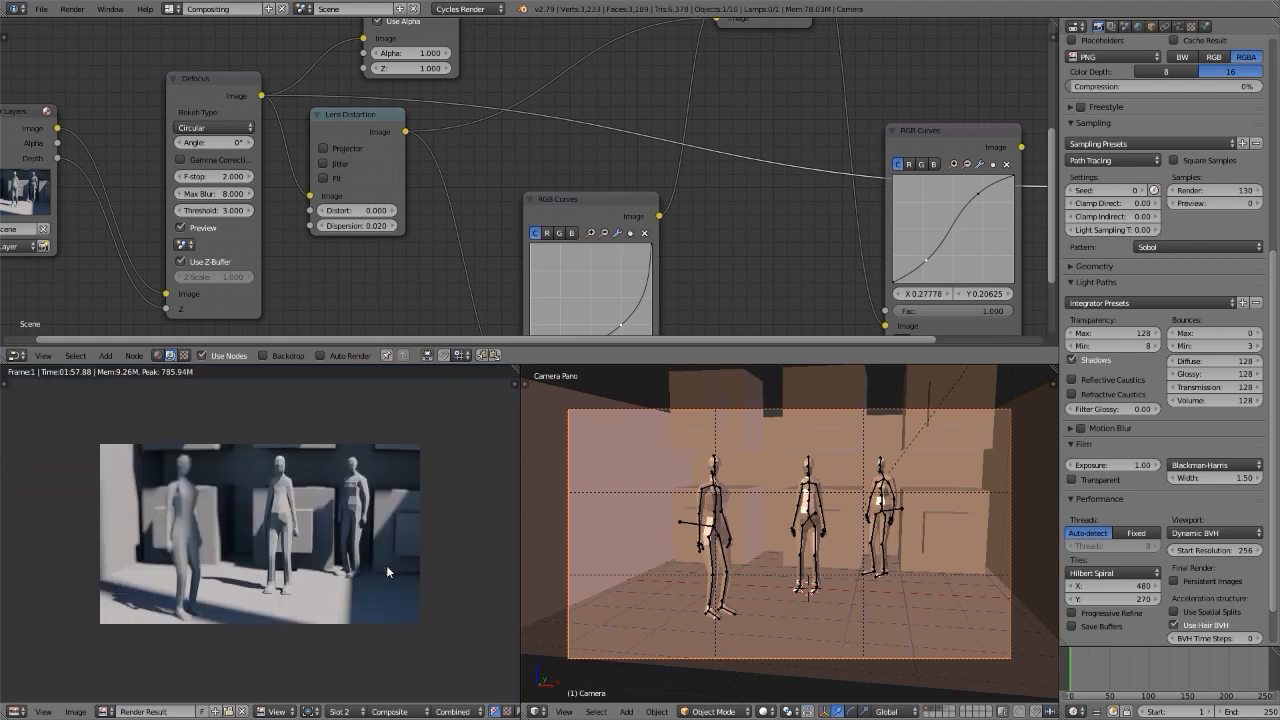
{"action": "scroll", "coordinate": [386, 565], "scroll_direction": "up", "scroll_amount": 3}
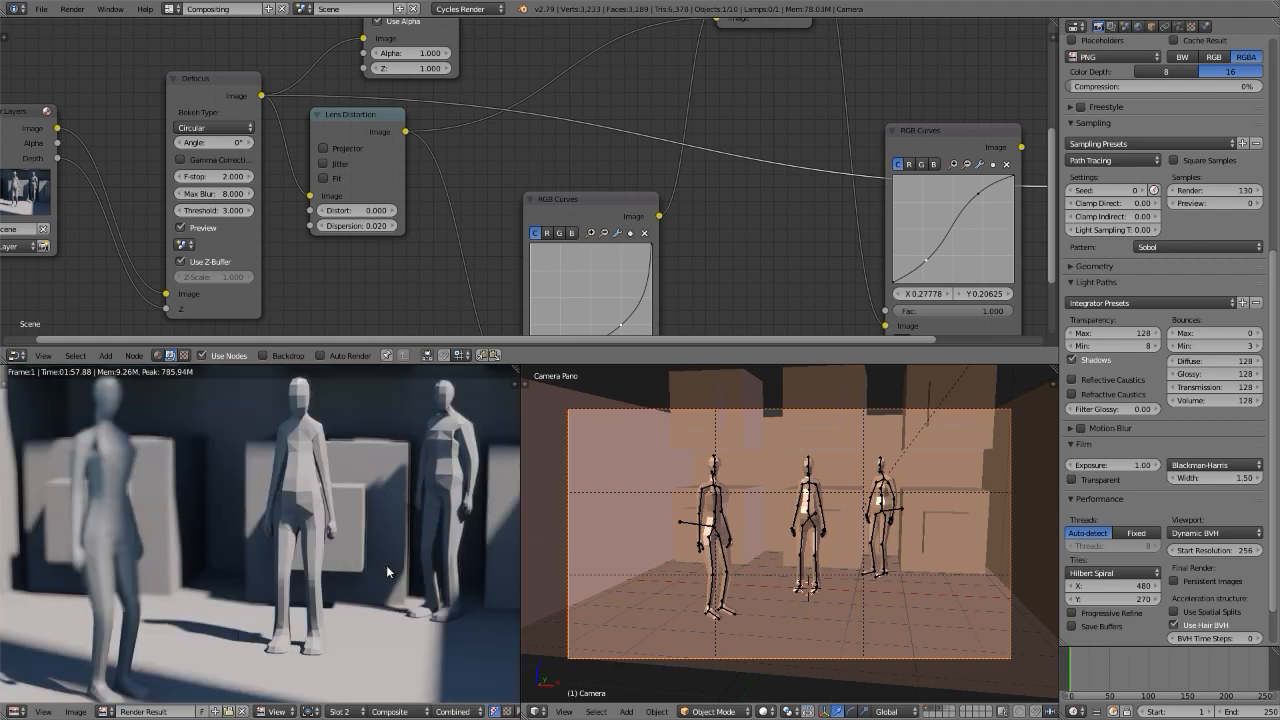
{"action": "left_click", "coordinate": [179, 228]}
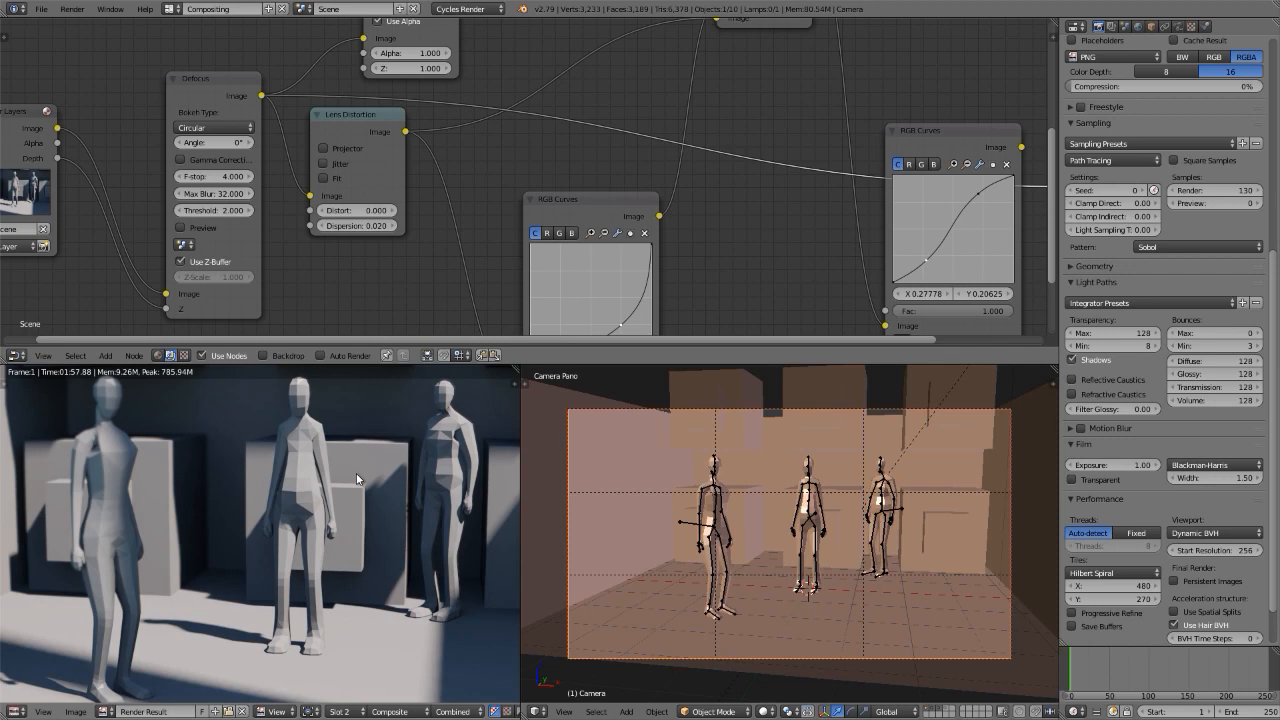
Step: Link the Lens Distortion node's output to the Composite node and check the colour fringing around the figures in the render
{"action": "middle_click_drag", "start_coordinate": [535, 208], "coordinate": [313, 192]}
{"action": "left_click_drag", "start_coordinate": [192, 127], "coordinate": [867, 183]}
{"action": "middle_click_drag", "start_coordinate": [192, 147], "coordinate": [388, 135]}
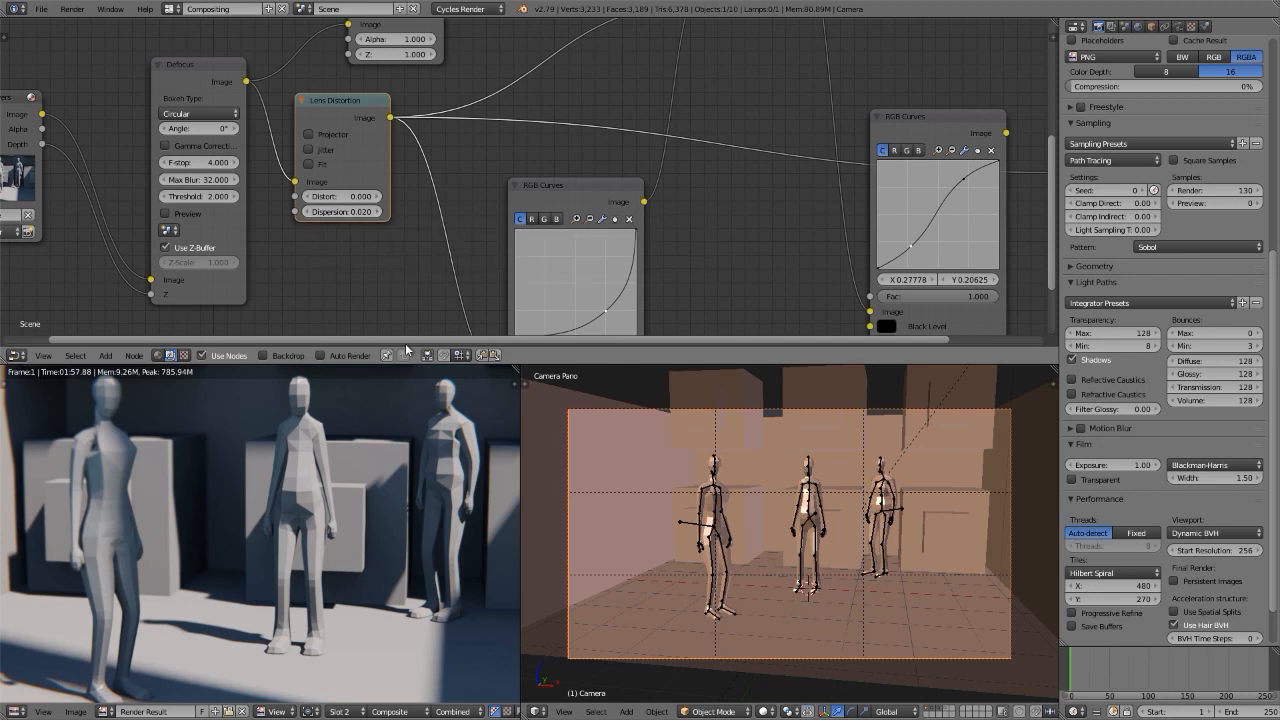
{"action": "middle_click_drag", "start_coordinate": [426, 407], "coordinate": [278, 457]}
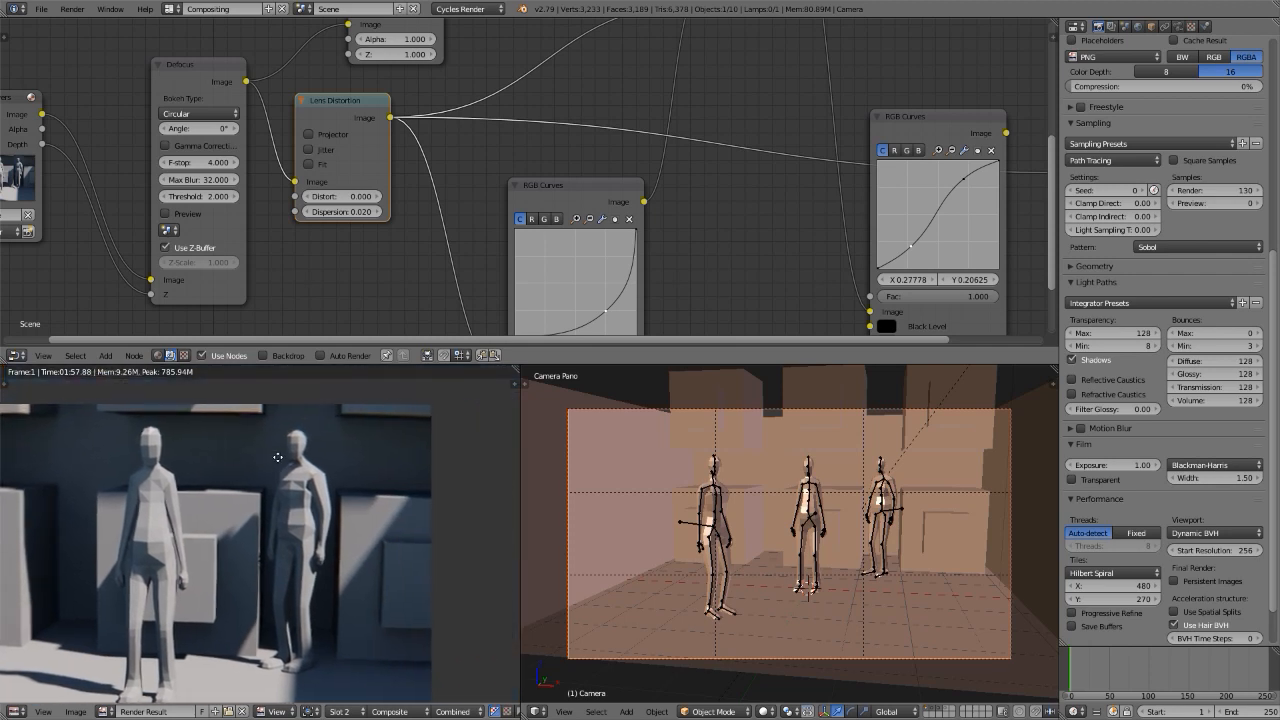
{"action": "scroll", "coordinate": [321, 436], "scroll_direction": "up", "scroll_amount": 2}
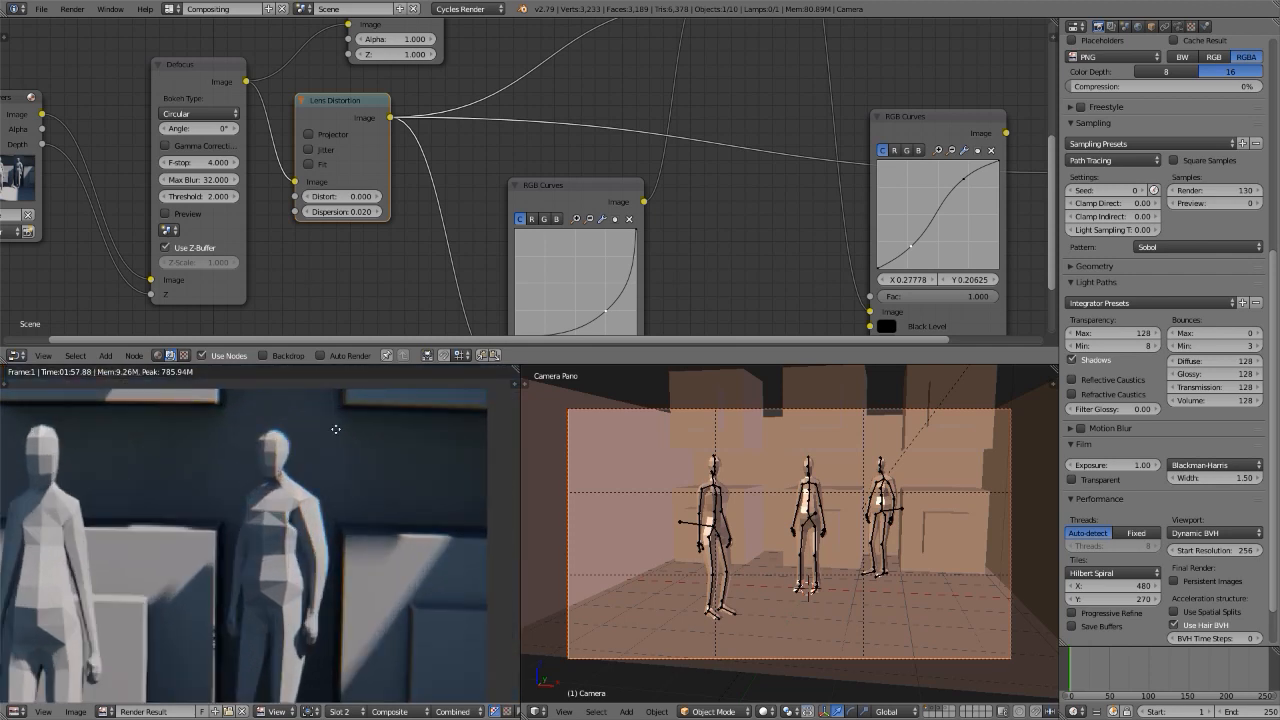
{"action": "scroll", "coordinate": [339, 476], "scroll_direction": "up", "scroll_amount": 3}
{"action": "middle_click_drag", "start_coordinate": [338, 476], "coordinate": [298, 468]}
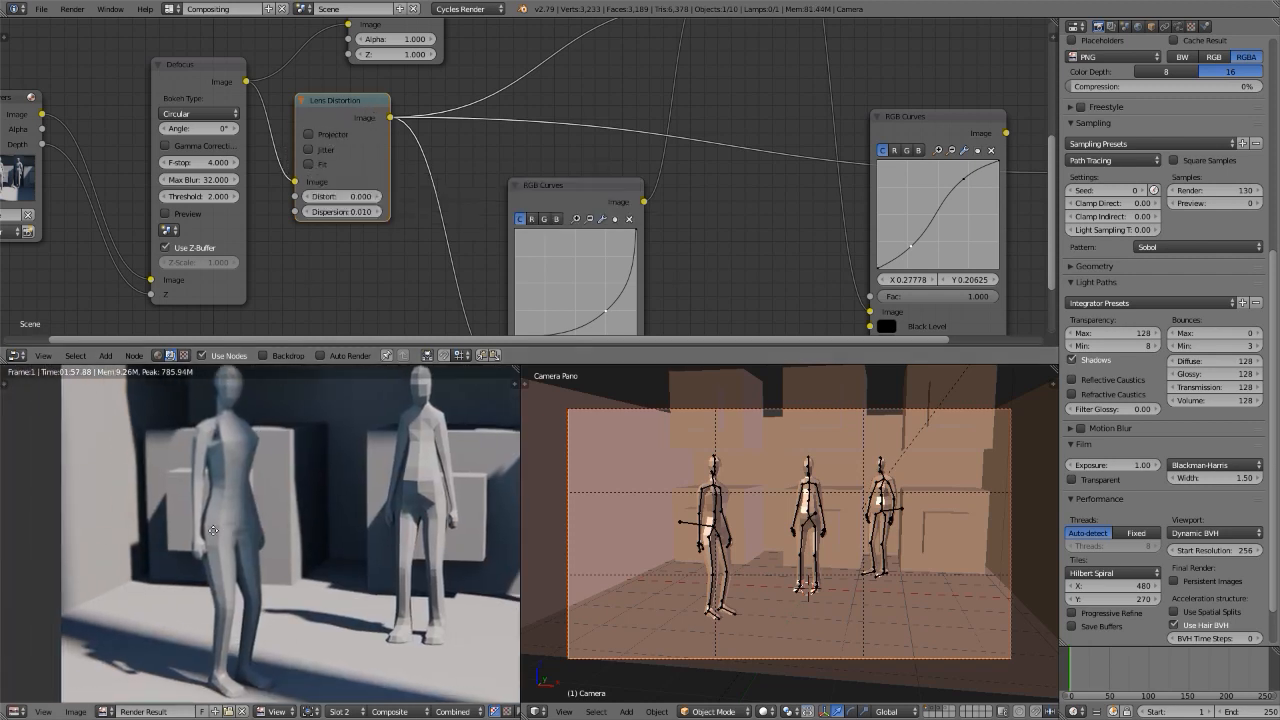
Step: Compare Lens Distortion dispersion values of 0.01 and 0.02 on the render and settle on 0.015
{"action": "left_click", "coordinate": [325, 212]}
{"action": "type", "text": "0.01"}
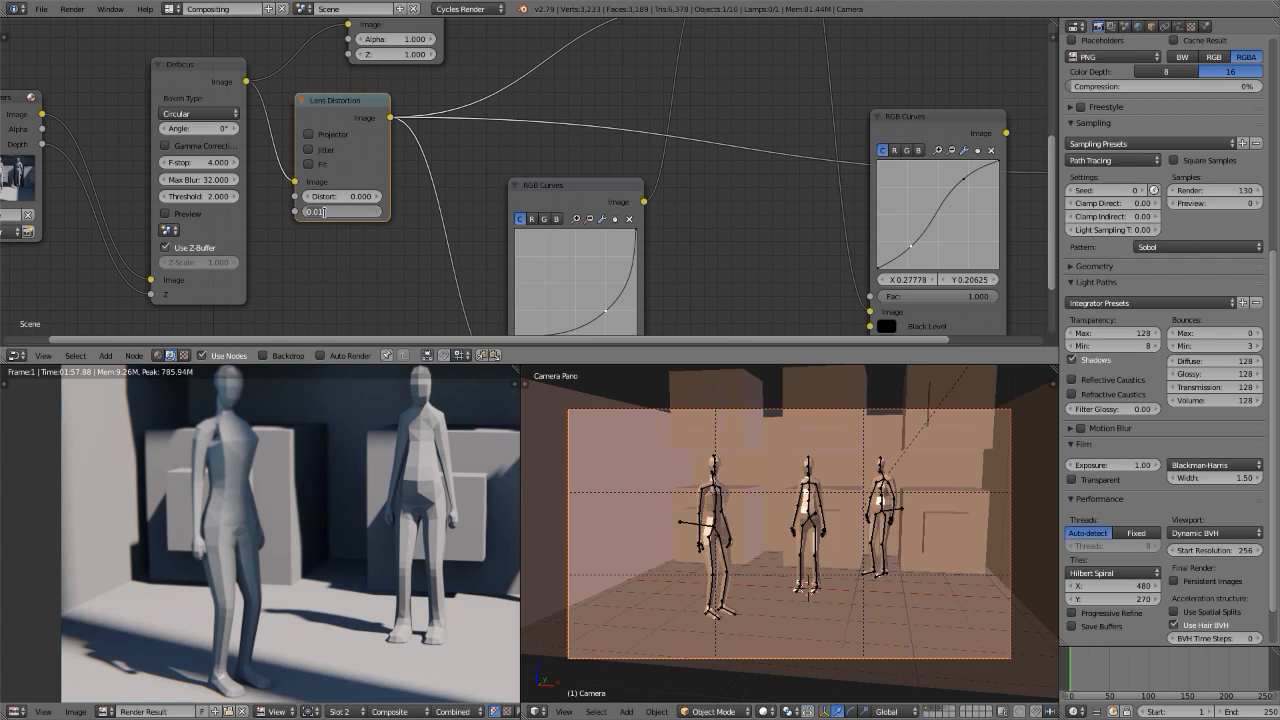
{"action": "key", "text": "Return"}
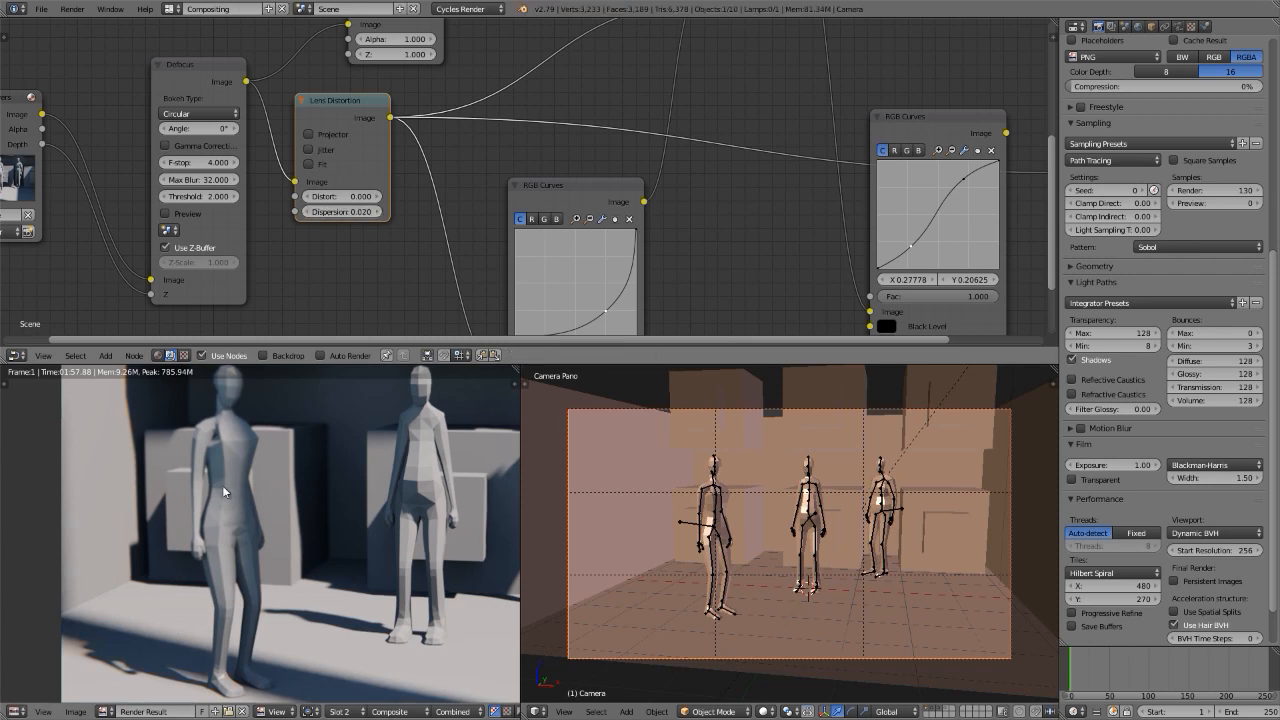
{"action": "left_click", "coordinate": [346, 211]}
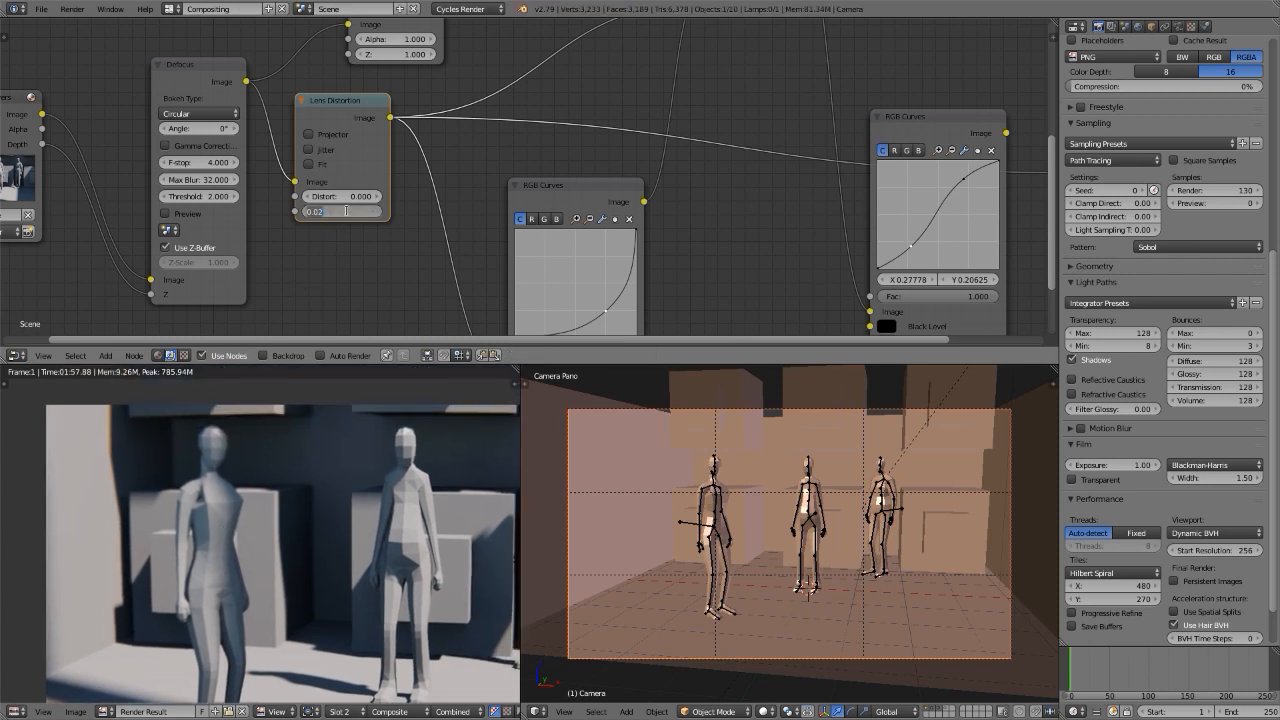
{"action": "key", "text": "BackSpace"}
{"action": "type", "text": ".015"}
{"action": "key", "text": "Return"}
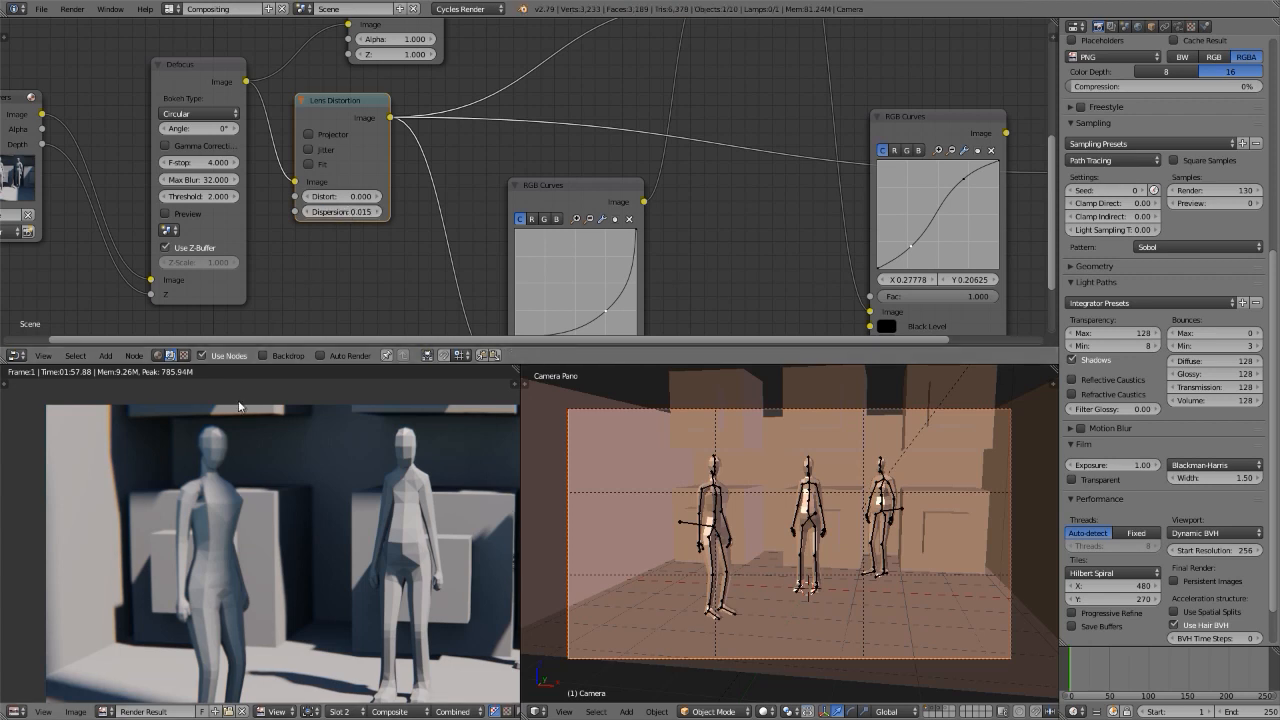
Step: Set the Defocus node's F-stop to 128
{"action": "left_click", "coordinate": [191, 161]}
{"action": "key", "text": "BackSpace"}
{"action": "type", "text": "128"}
{"action": "key", "text": "Return"}
Step: Link the output of the RGB Curves node after Lens Distortion to the Composite node and view the whole render maximized
{"action": "middle_click_drag", "start_coordinate": [546, 186], "coordinate": [325, 148]}
{"action": "scroll", "coordinate": [411, 139], "scroll_direction": "down", "scroll_amount": 4}
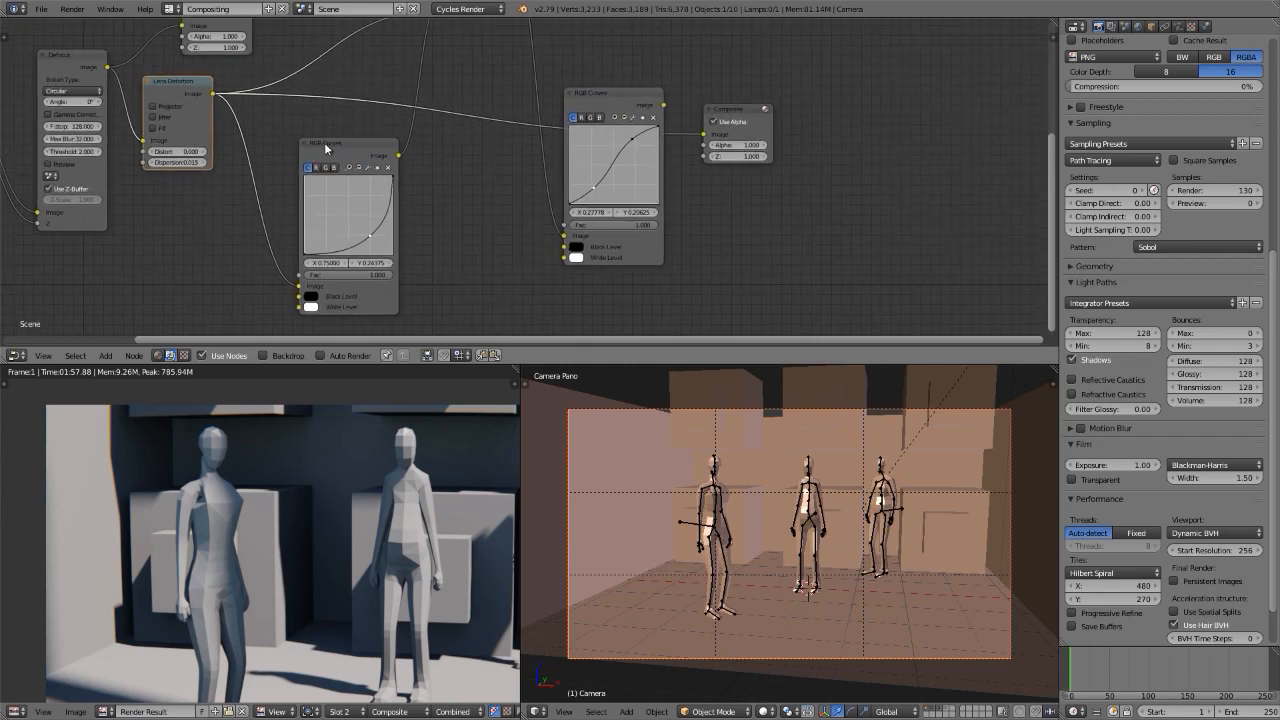
{"action": "middle_click_drag", "start_coordinate": [324, 142], "coordinate": [297, 177]}
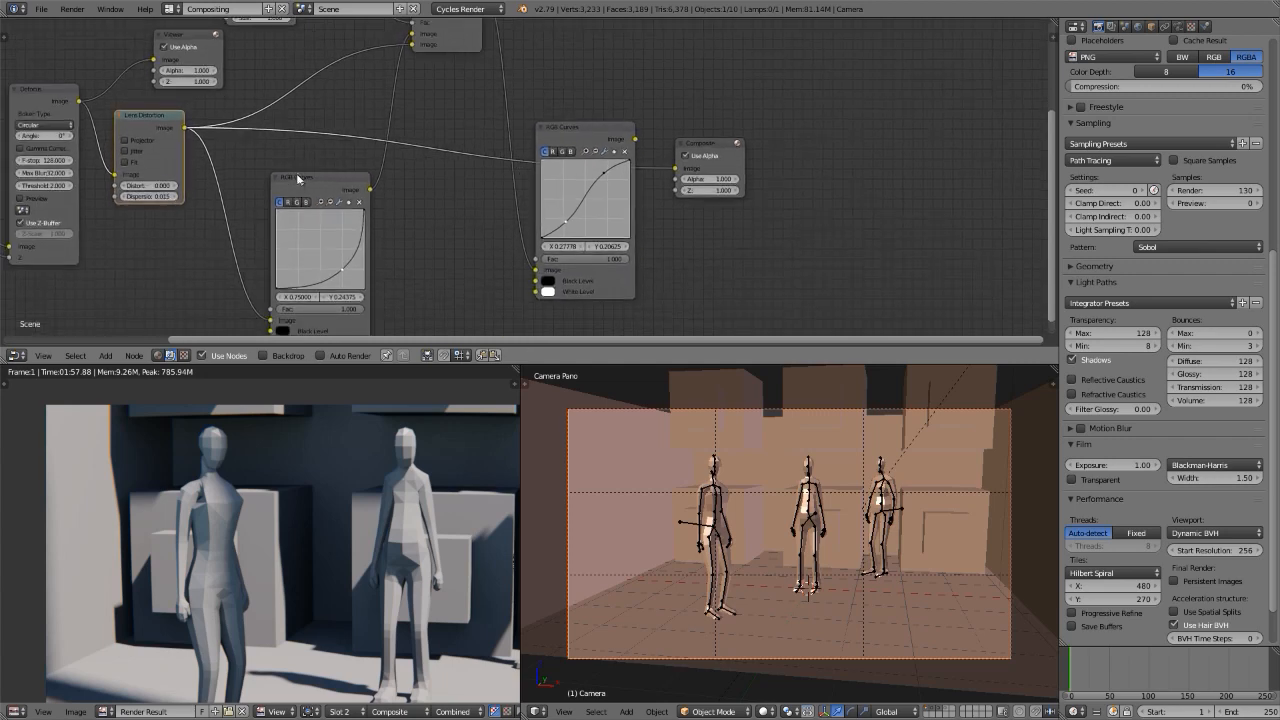
{"action": "middle_click_drag", "start_coordinate": [297, 177], "coordinate": [409, 192]}
{"action": "middle_click_drag", "start_coordinate": [477, 143], "coordinate": [515, 27]}
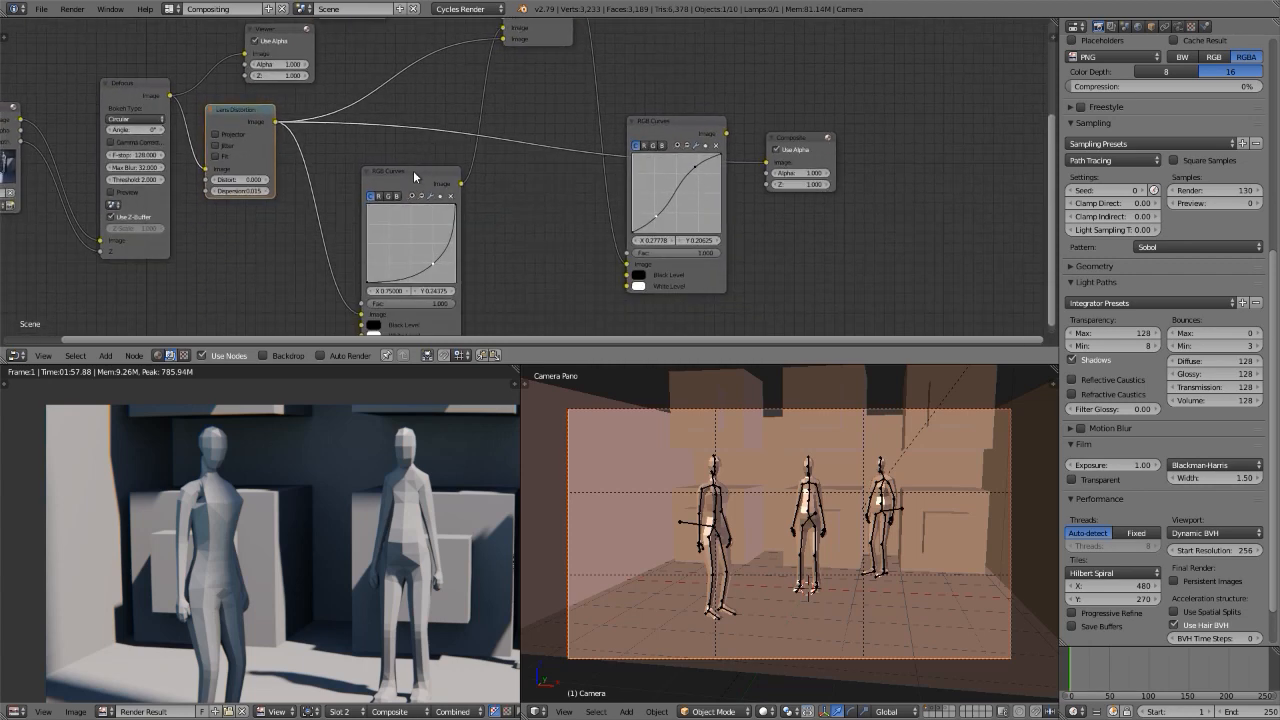
{"action": "left_click_drag", "start_coordinate": [461, 184], "coordinate": [775, 167]}
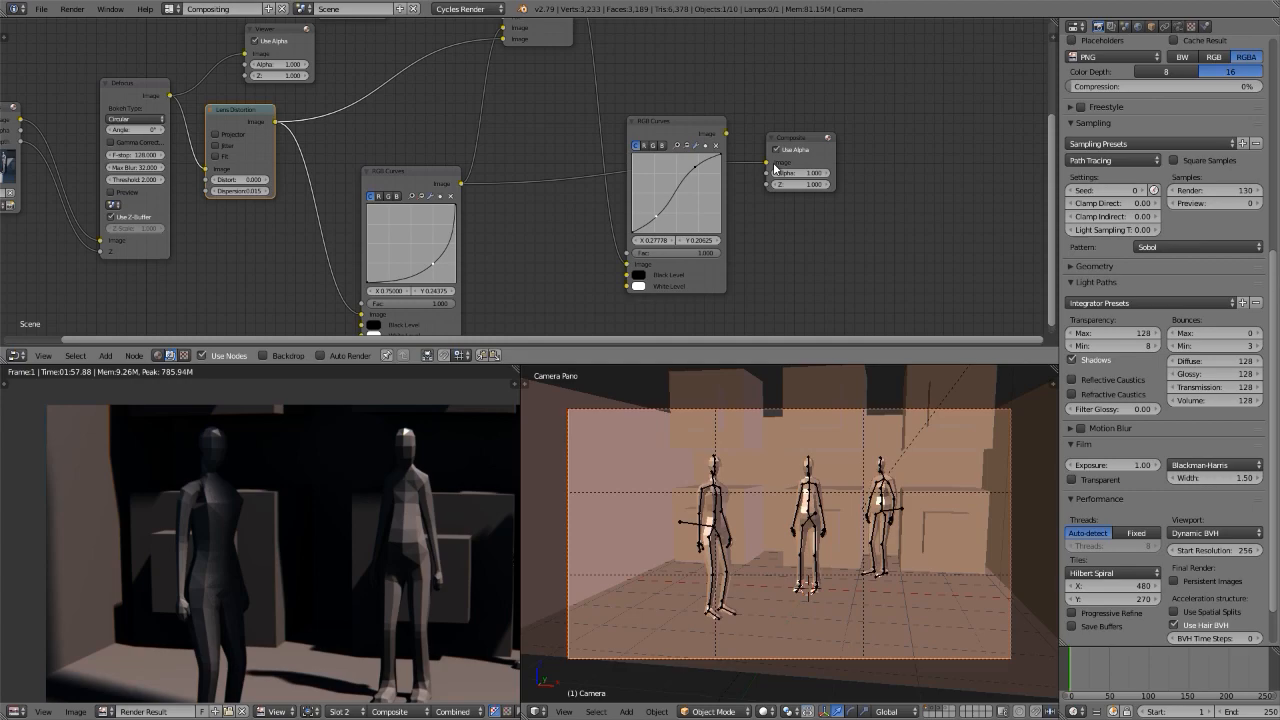
{"action": "key", "text": "shift+space"}
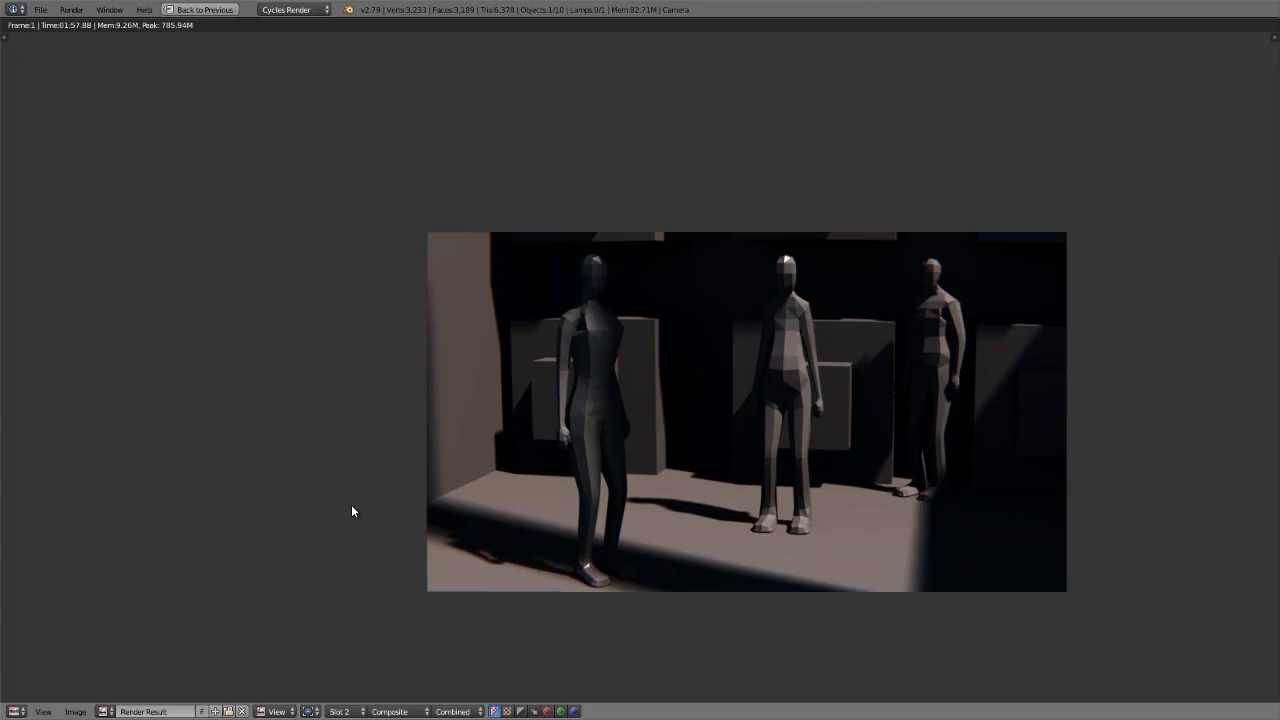
{"action": "key", "text": "Home"}
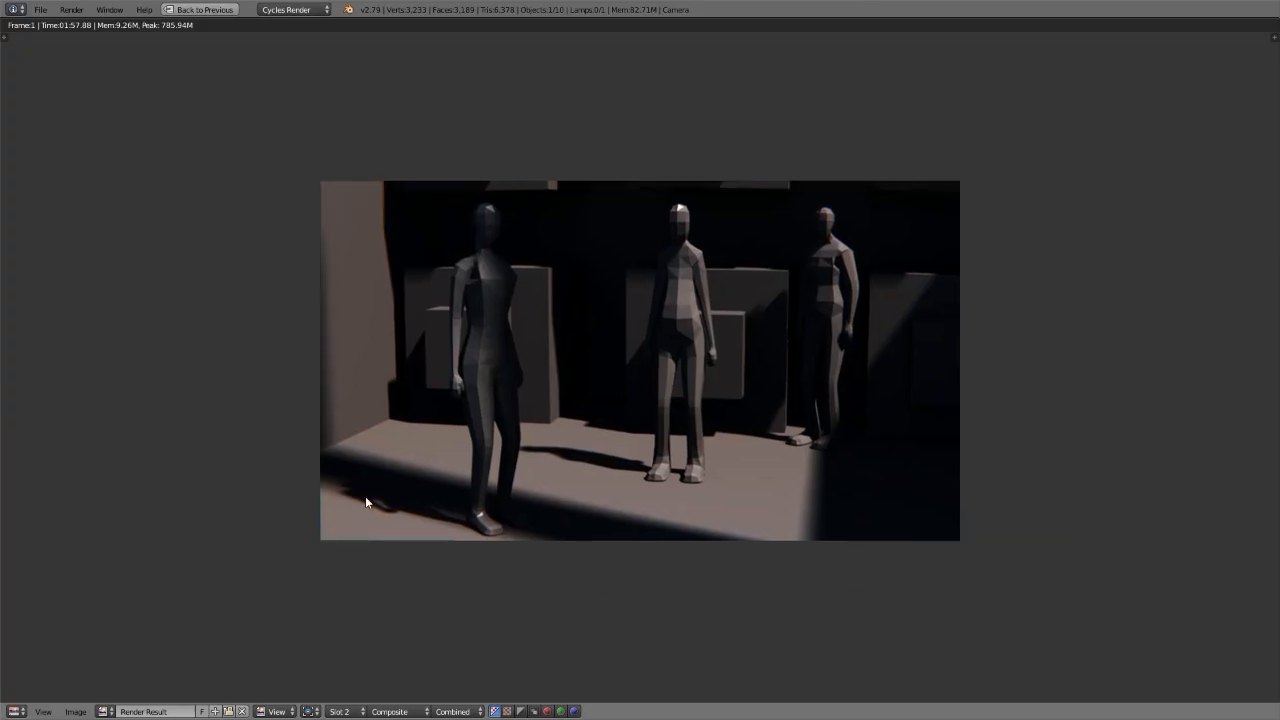
{"action": "key", "text": "shift+space"}
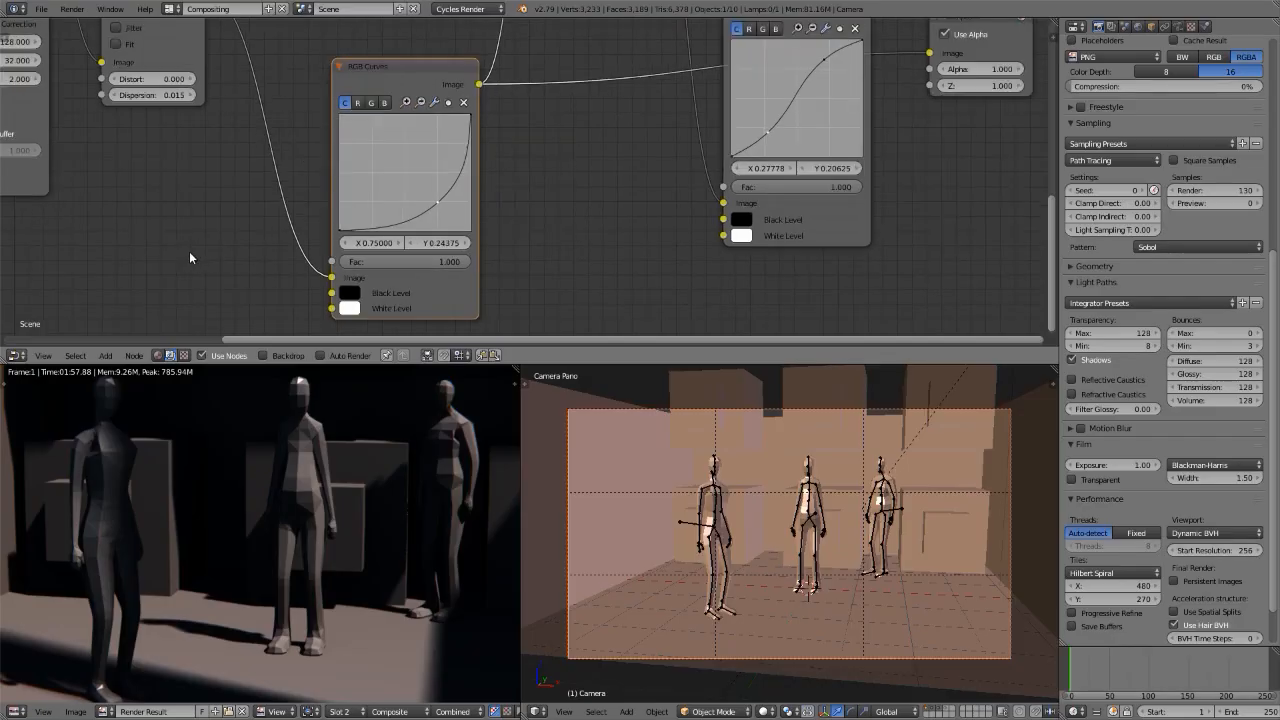
Step: Examine the Mix node's inputs and show the Blur node's output as backdrop in a maximized node editor
{"action": "scroll", "coordinate": [190, 250], "scroll_direction": "down", "scroll_amount": 4}
{"action": "middle_click_drag", "start_coordinate": [436, 143], "coordinate": [487, 278]}
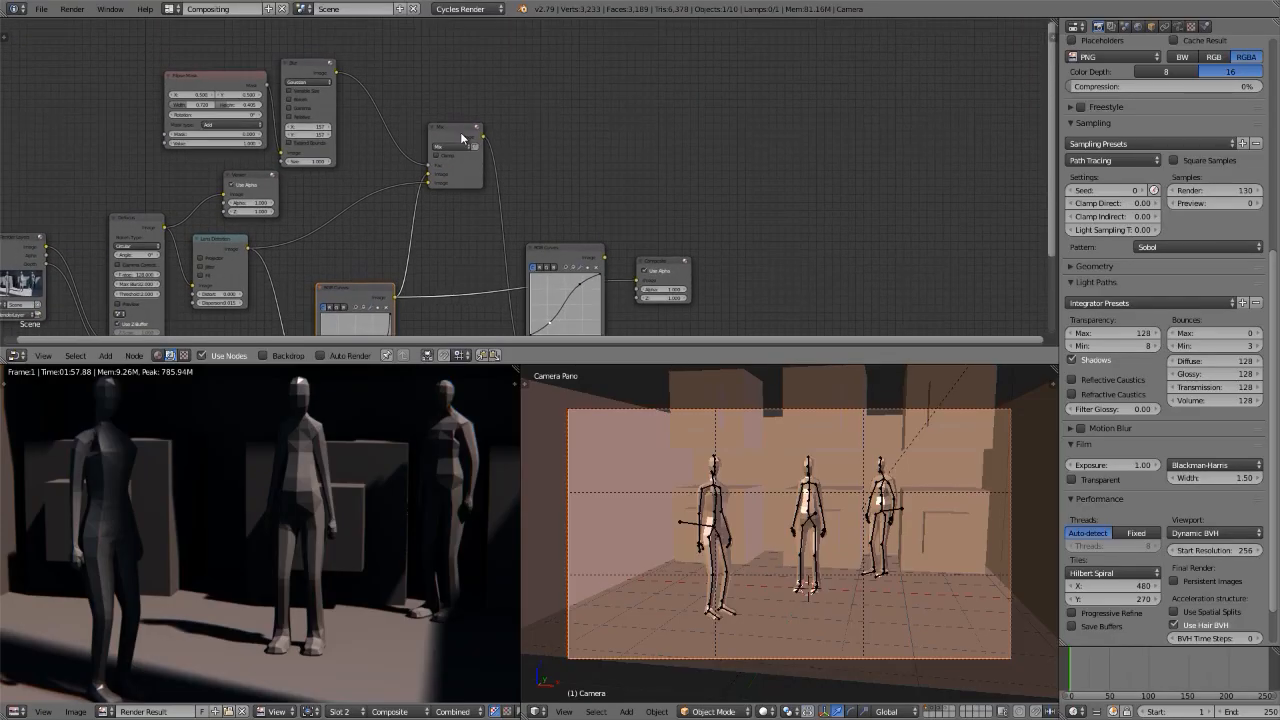
{"action": "left_click", "coordinate": [456, 127]}
{"action": "scroll", "coordinate": [456, 128], "scroll_direction": "up", "scroll_amount": 4}
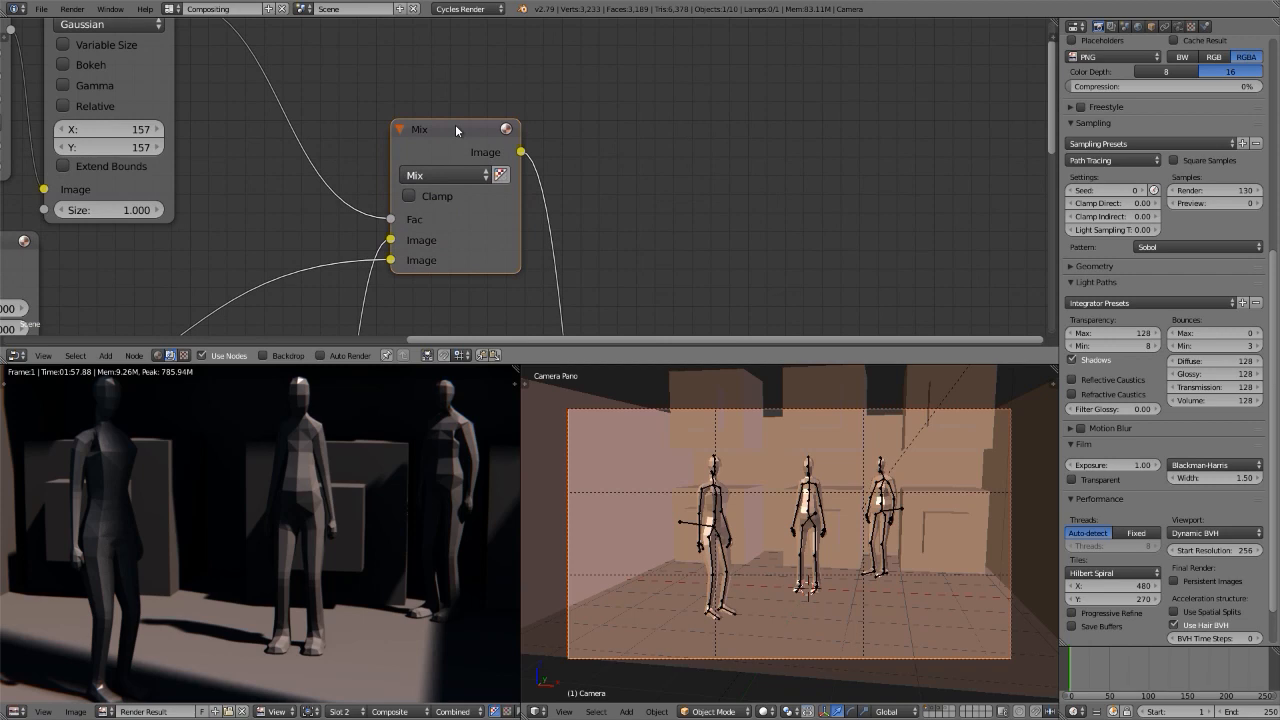
{"action": "scroll", "coordinate": [455, 127], "scroll_direction": "down", "scroll_amount": 4}
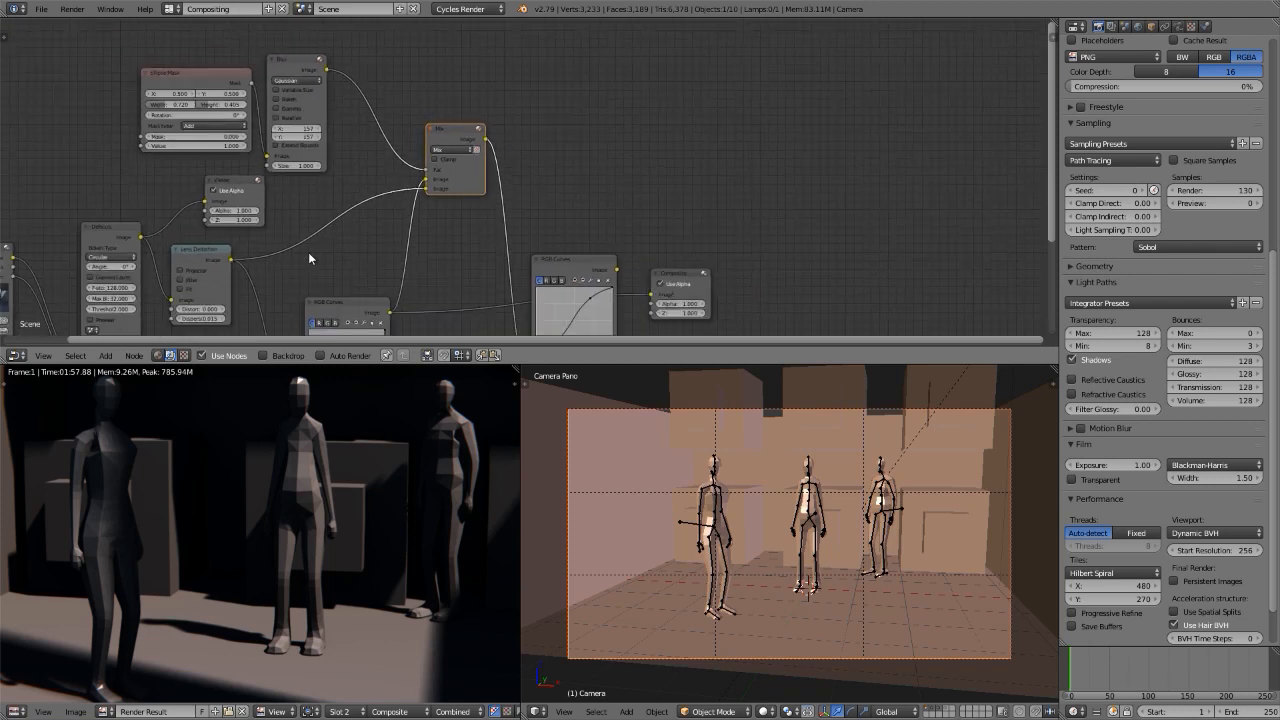
{"action": "left_click", "coordinate": [264, 355]}
{"action": "left_click", "coordinate": [295, 68], "text": "ctrl+shift"}
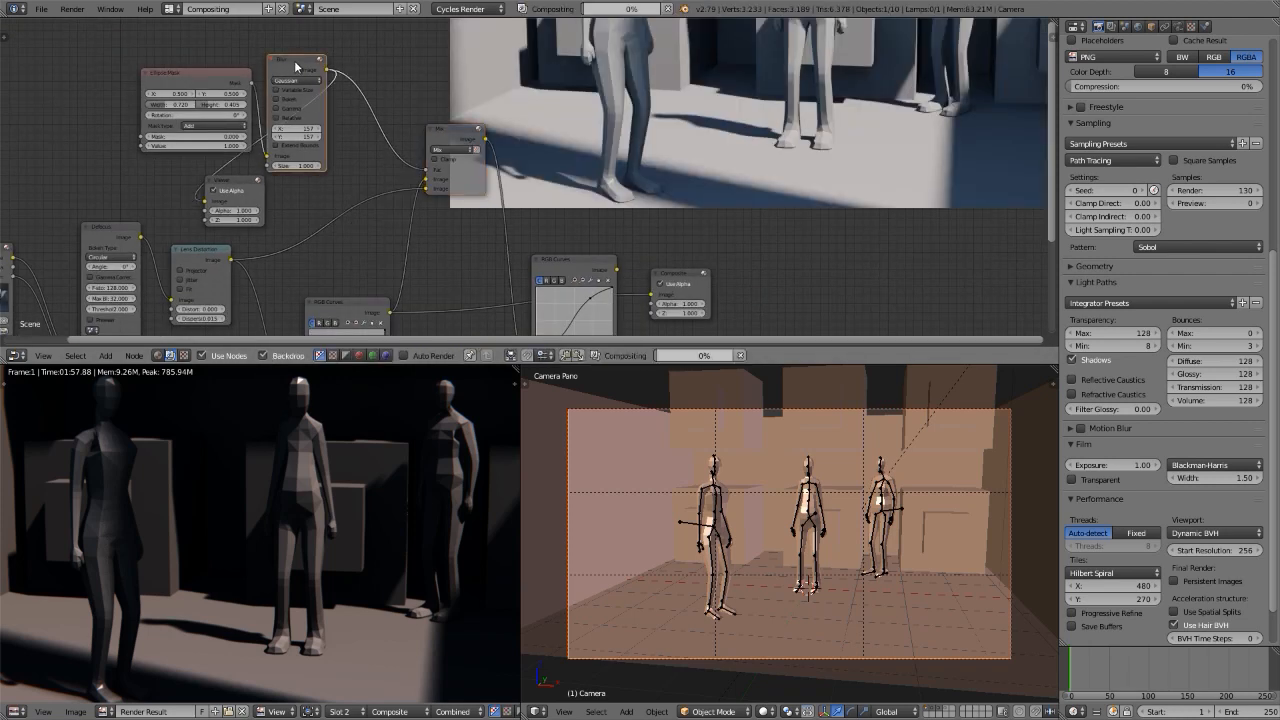
{"action": "key", "text": "ctrl+Up"}
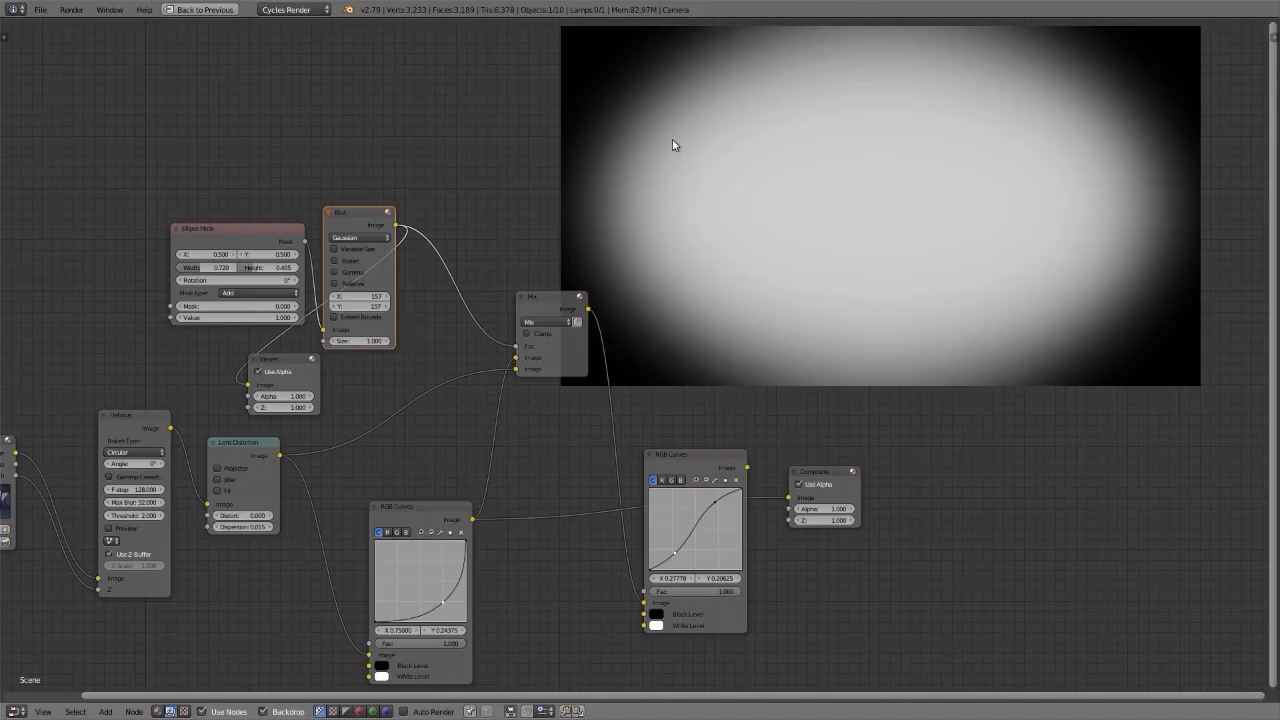
Step: Show the Ellipse Mask node's output in the backdrop and move the Viewer node up, clear of the Ellipse Mask and Blur nodes
{"action": "left_click", "coordinate": [230, 228], "text": "ctrl+shift"}
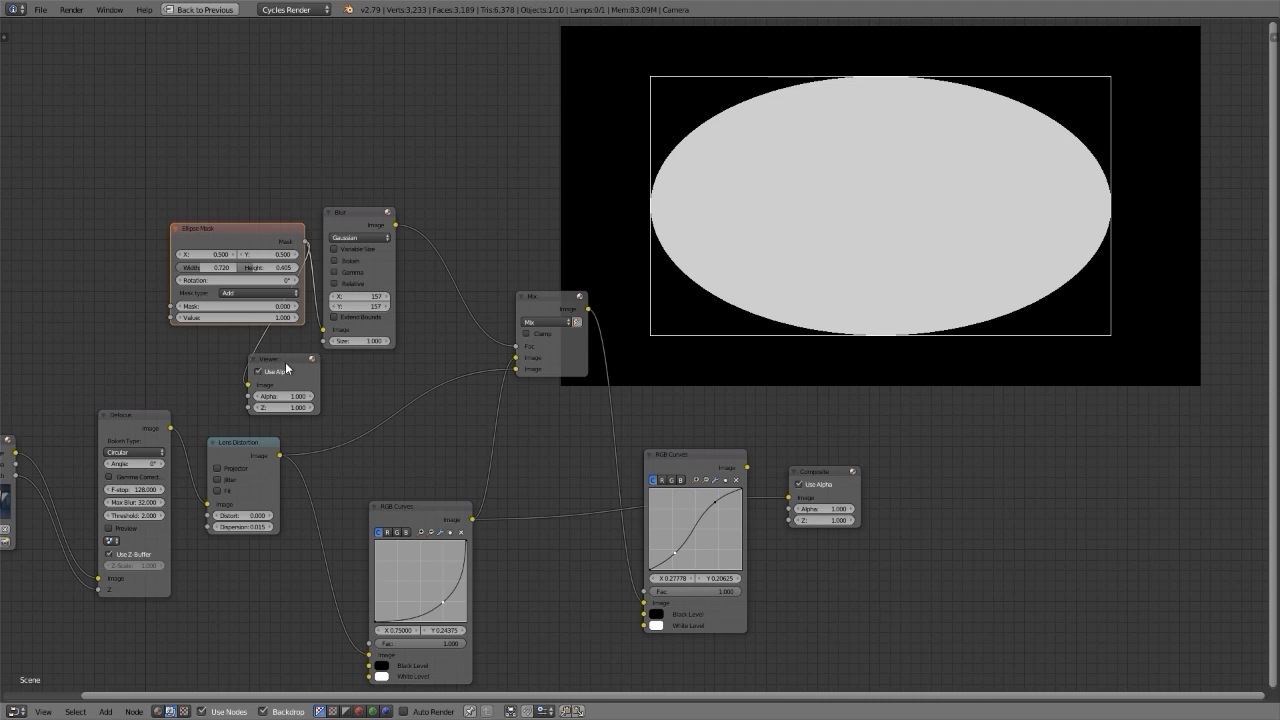
{"action": "left_click_drag", "start_coordinate": [287, 366], "coordinate": [452, 103]}
{"action": "middle_click_drag", "start_coordinate": [549, 219], "coordinate": [392, 315]}
{"action": "middle_click_drag", "start_coordinate": [16, 374], "coordinate": [154, 322]}
{"action": "scroll", "coordinate": [153, 322], "scroll_direction": "up", "scroll_amount": 5}
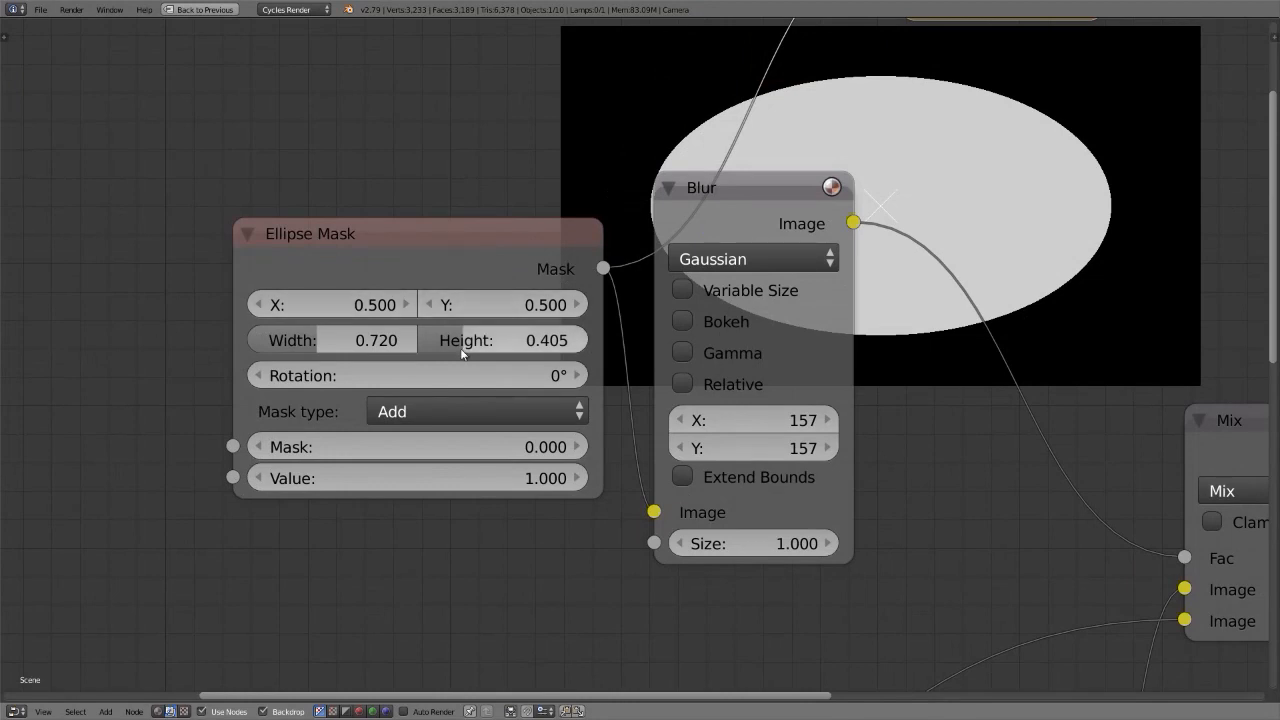
Step: Try an Ellipse Mask rotation of 90° and set it back to 0°
{"action": "left_click", "coordinate": [441, 376]}
{"action": "type", "text": "90"}
{"action": "key", "text": "Return"}
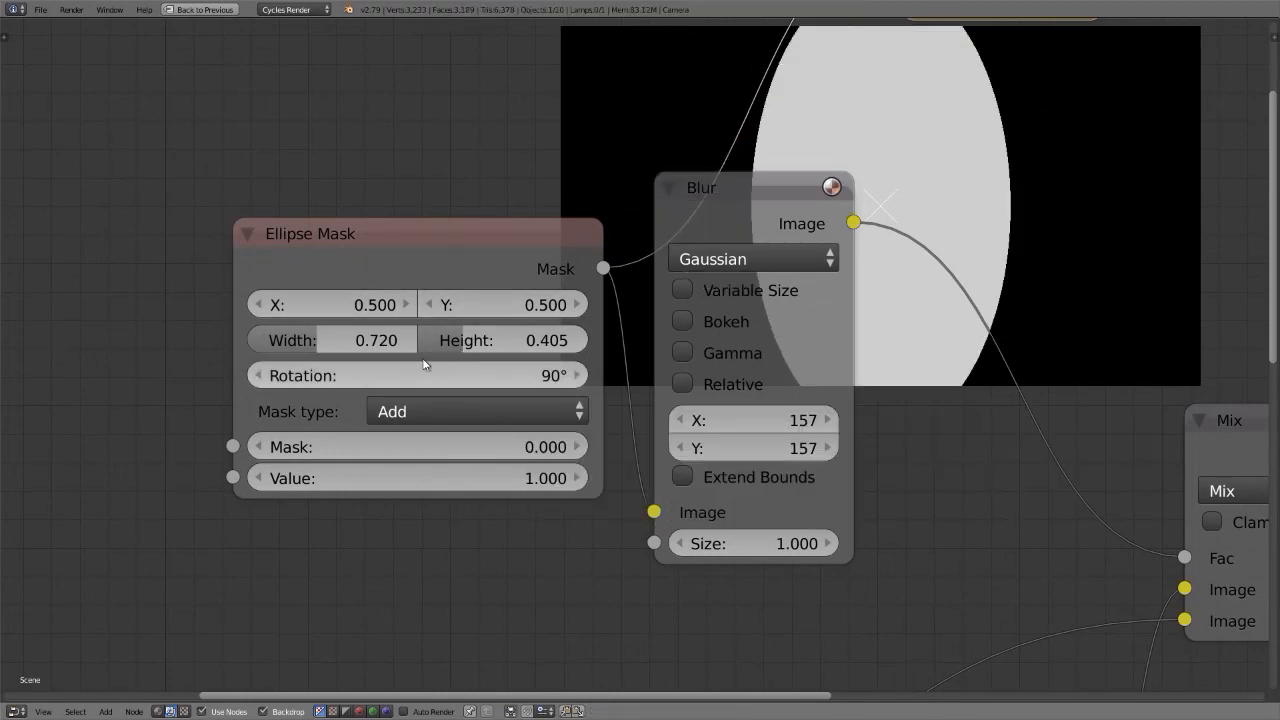
{"action": "middle_click_drag", "start_coordinate": [458, 275], "coordinate": [308, 380]}
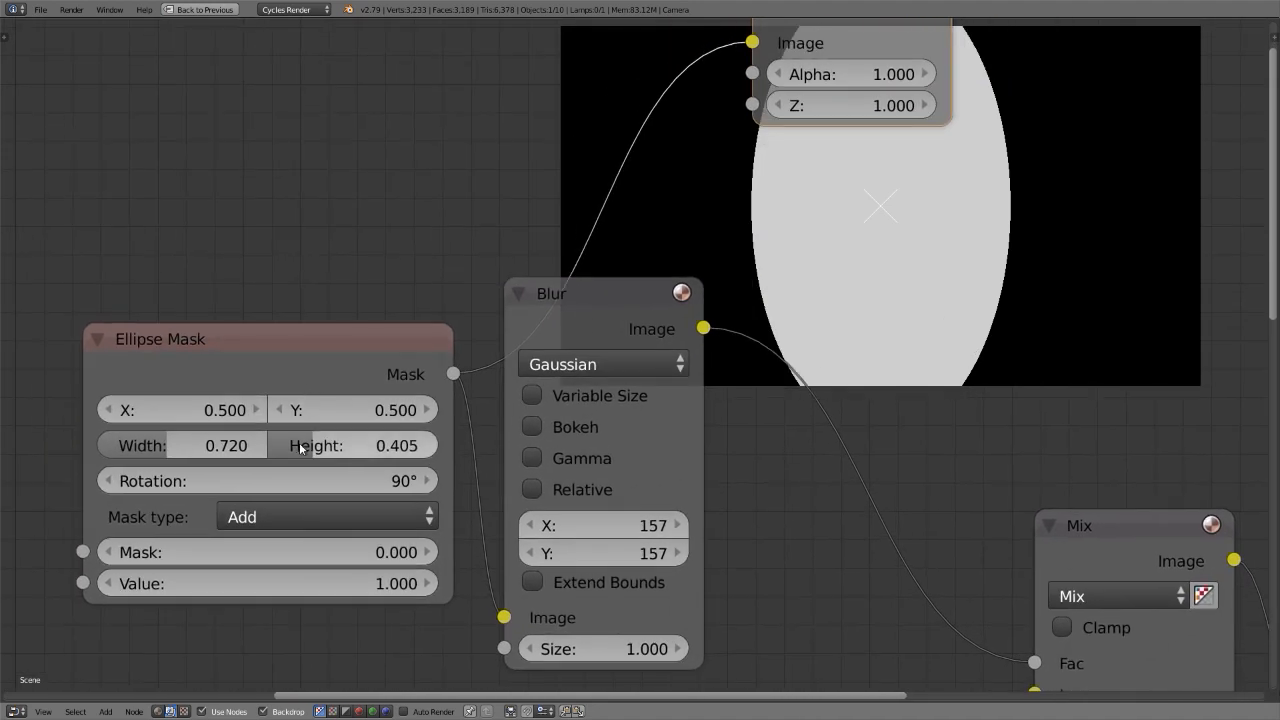
{"action": "left_click", "coordinate": [268, 481]}
{"action": "type", "text": "0"}
{"action": "key", "text": "Return"}
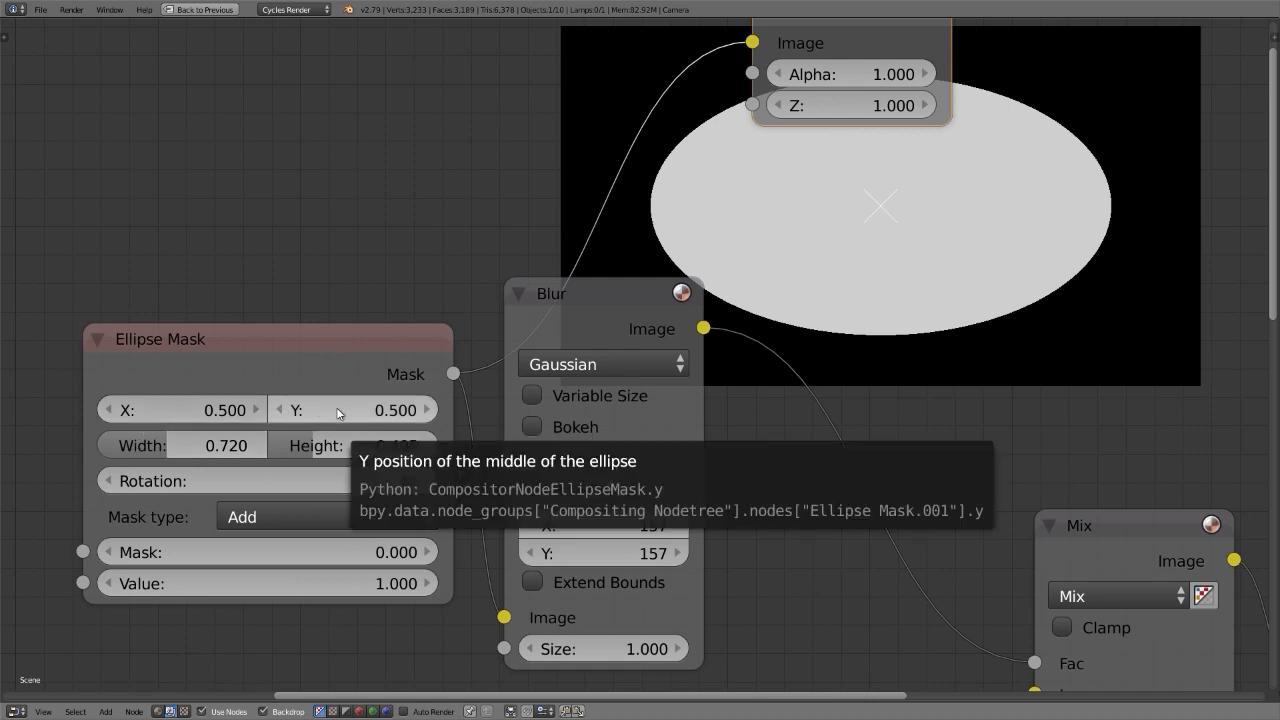
Step: Try an Ellipse Mask width of 1 and set it back to 0.72
{"action": "left_click", "coordinate": [180, 447]}
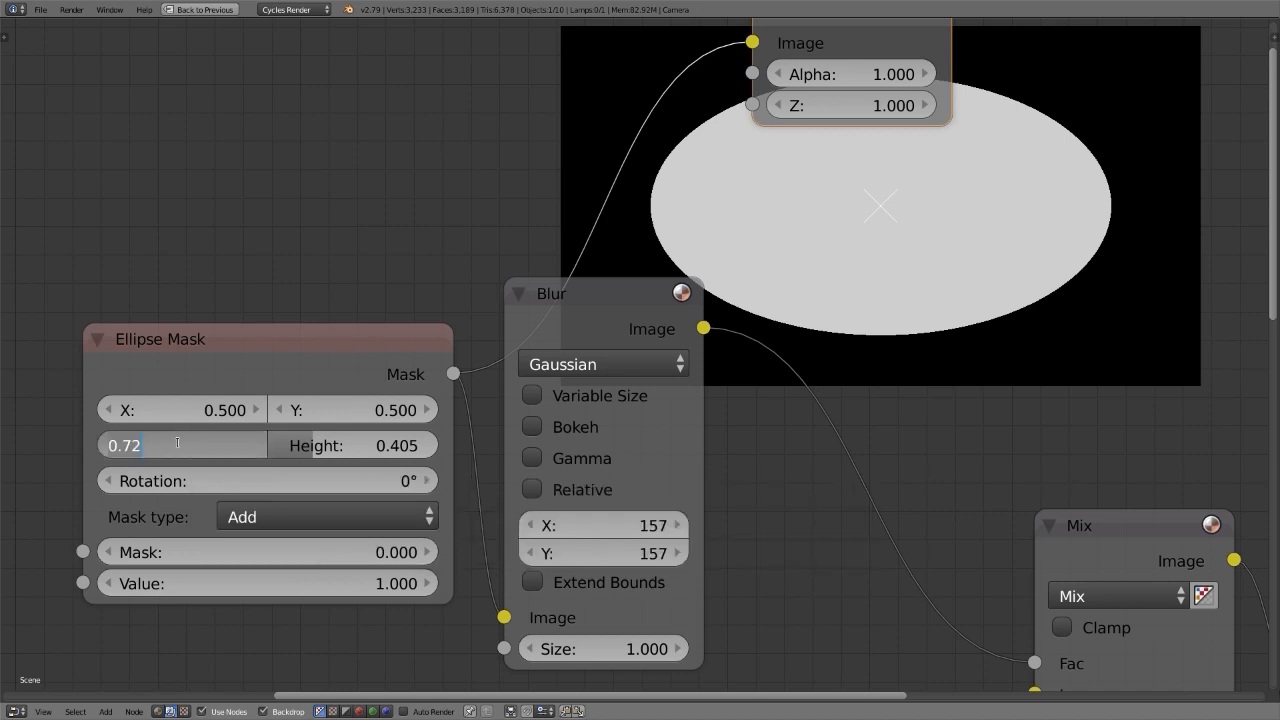
{"action": "type", "text": "1"}
{"action": "key", "text": "Return"}
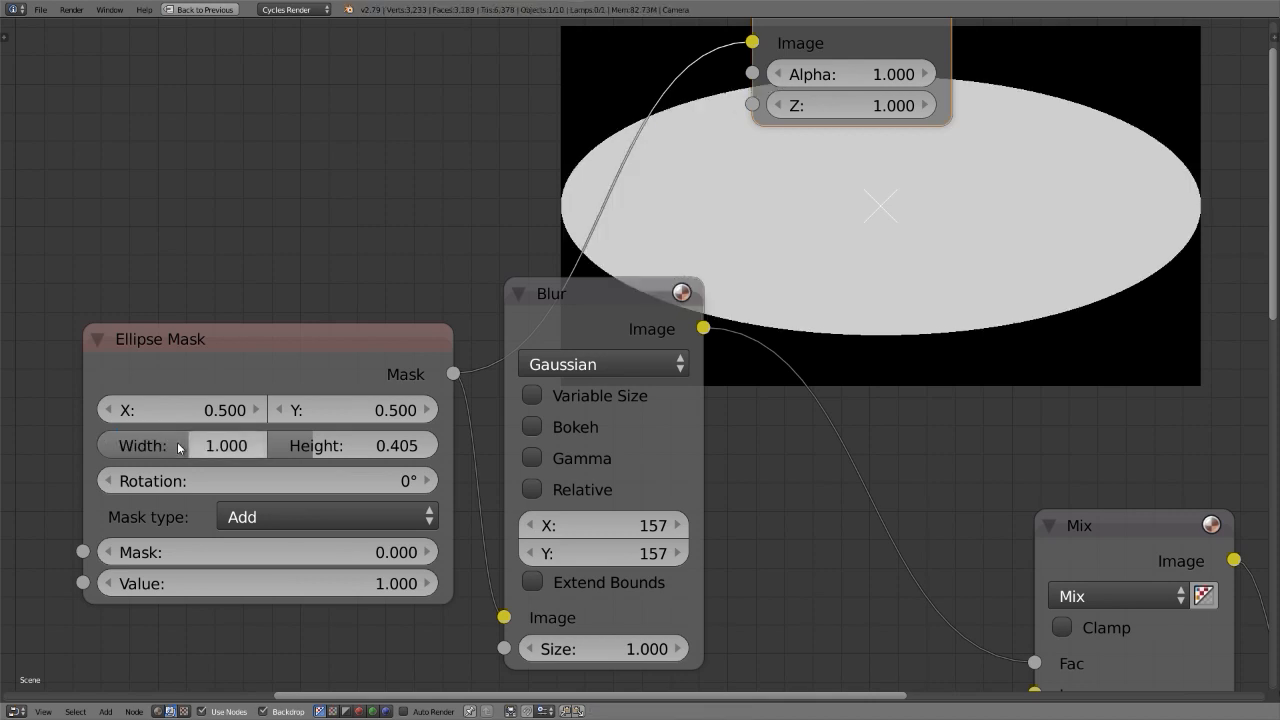
{"action": "left_click", "coordinate": [178, 447]}
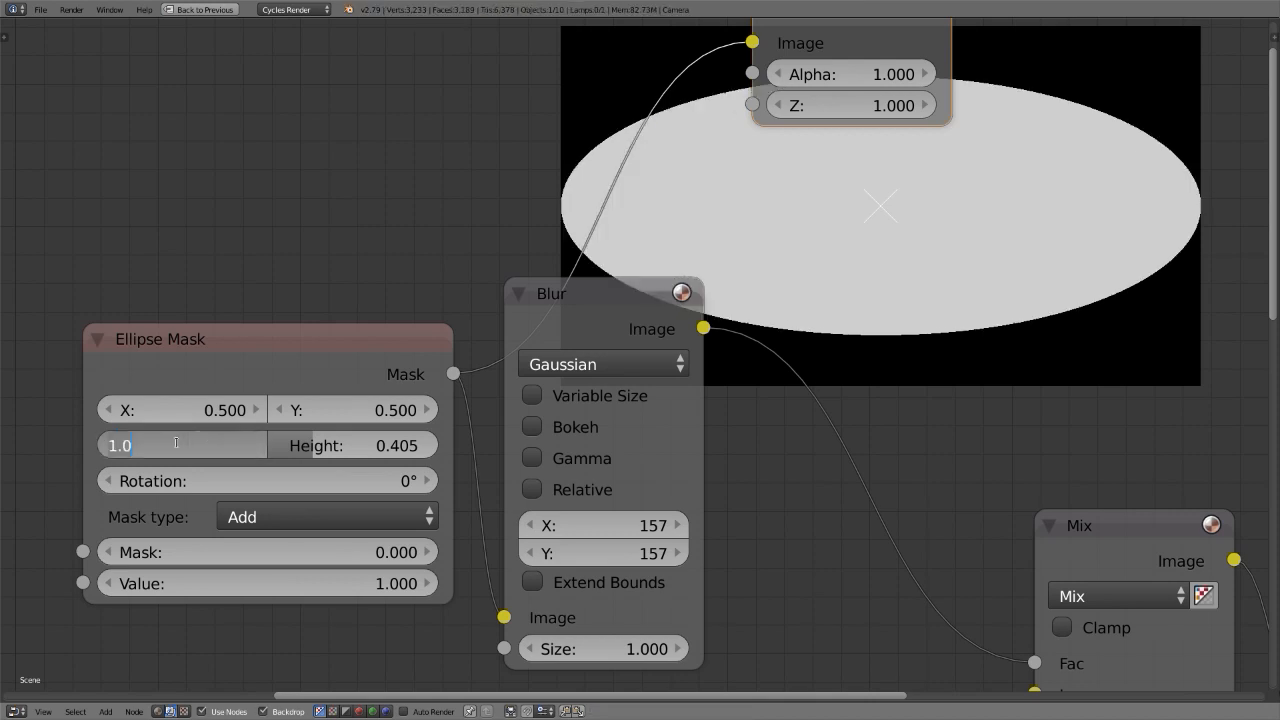
{"action": "key", "text": "BackSpace"}
{"action": "type", "text": ".72"}
{"action": "key", "text": "Return"}
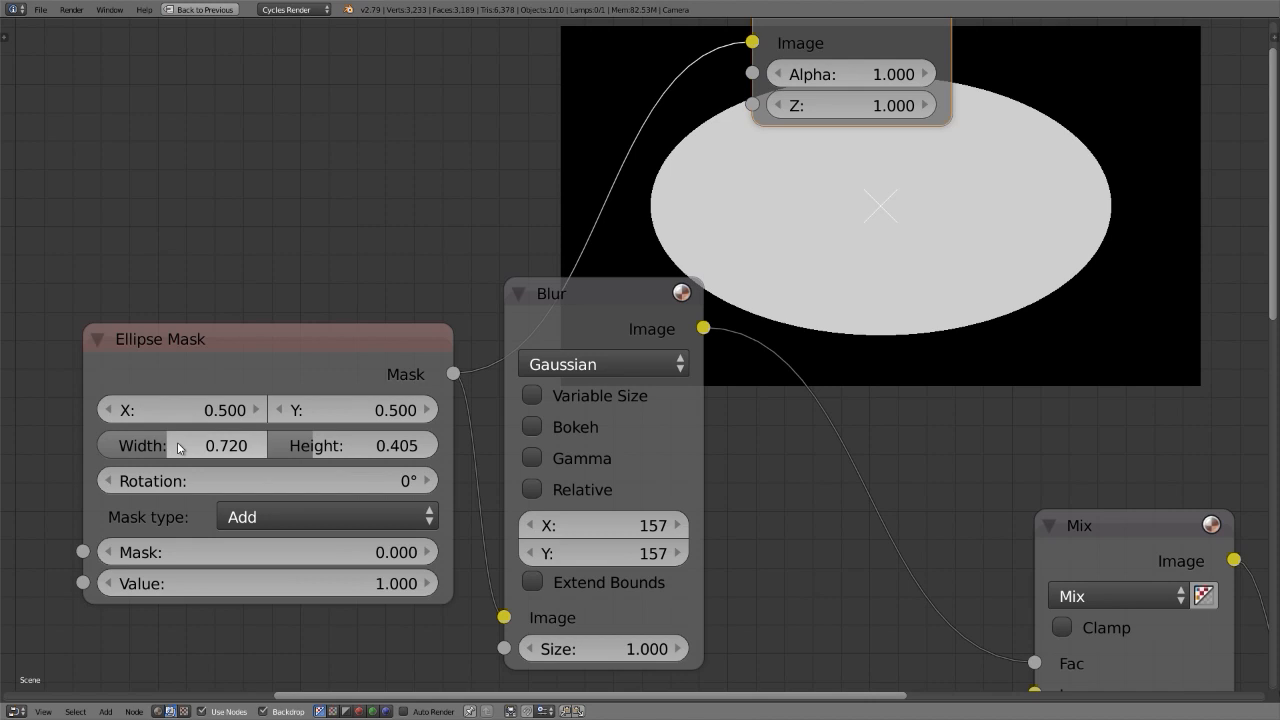
Step: Set the Ellipse Mask's height to 1
{"action": "left_click", "coordinate": [345, 442]}
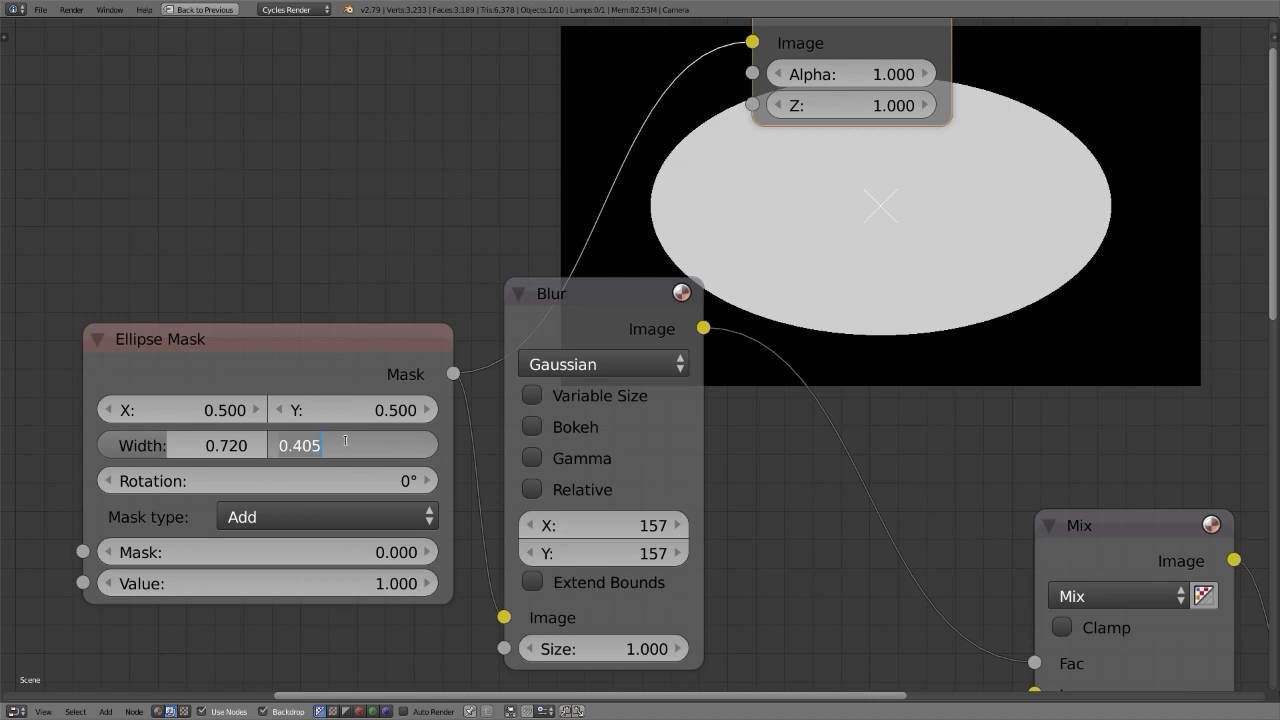
{"action": "type", "text": "1"}
{"action": "key", "text": "Return"}
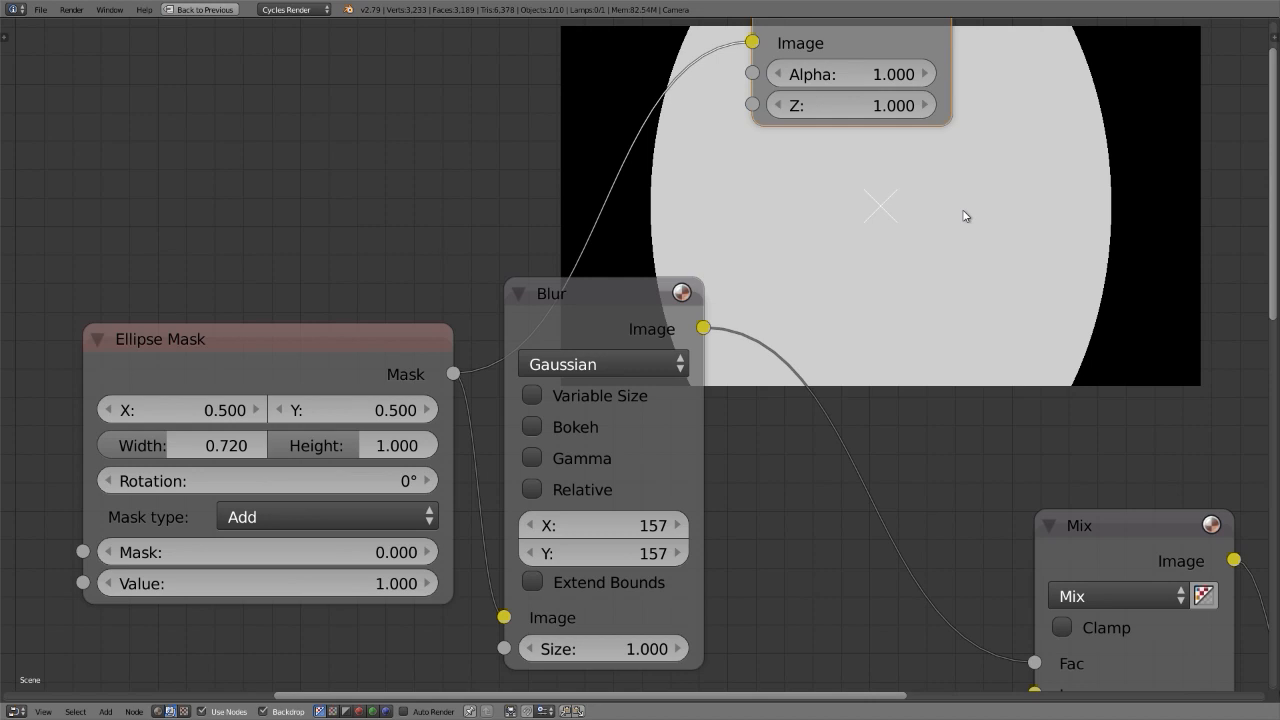
Step: Set the Ellipse Mask's height to 0.405
{"action": "left_click", "coordinate": [356, 444]}
{"action": "type", "text": ".405"}
{"action": "key", "text": "Return"}
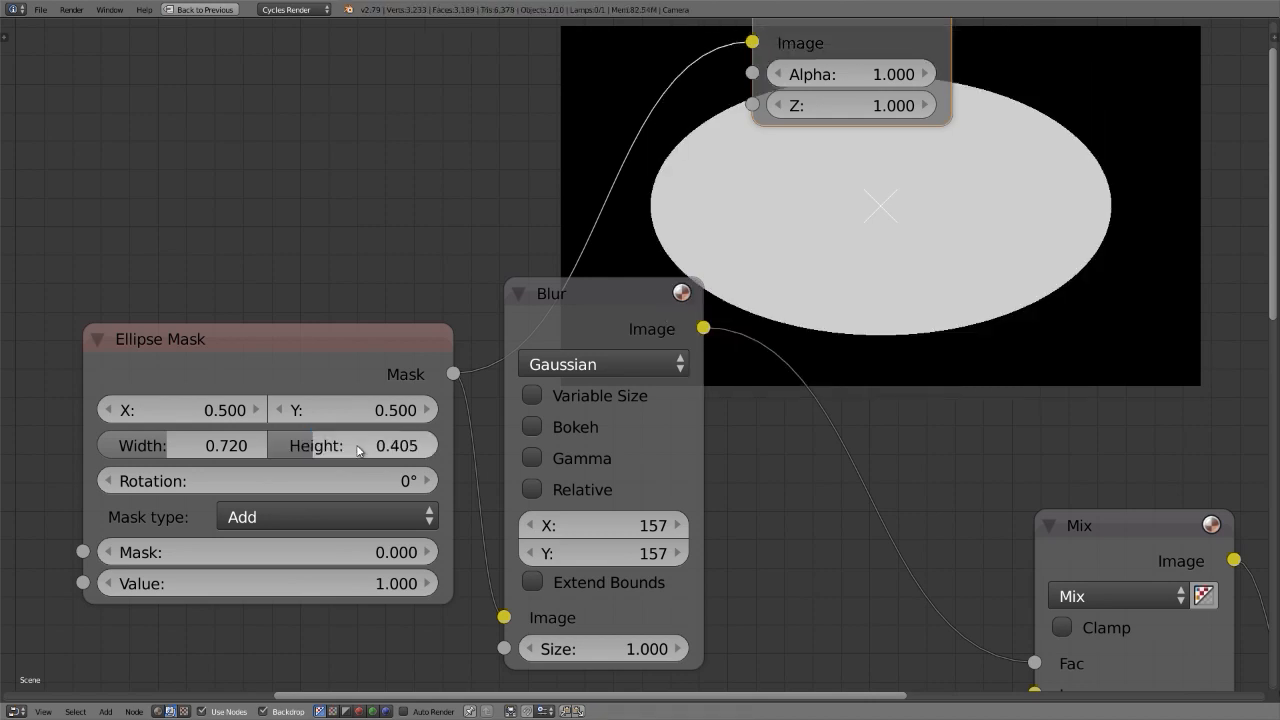
Step: Show the Blur node's output in the backdrop to preview the softened ellipse
{"action": "scroll", "coordinate": [320, 225], "scroll_direction": "down", "scroll_amount": 3}
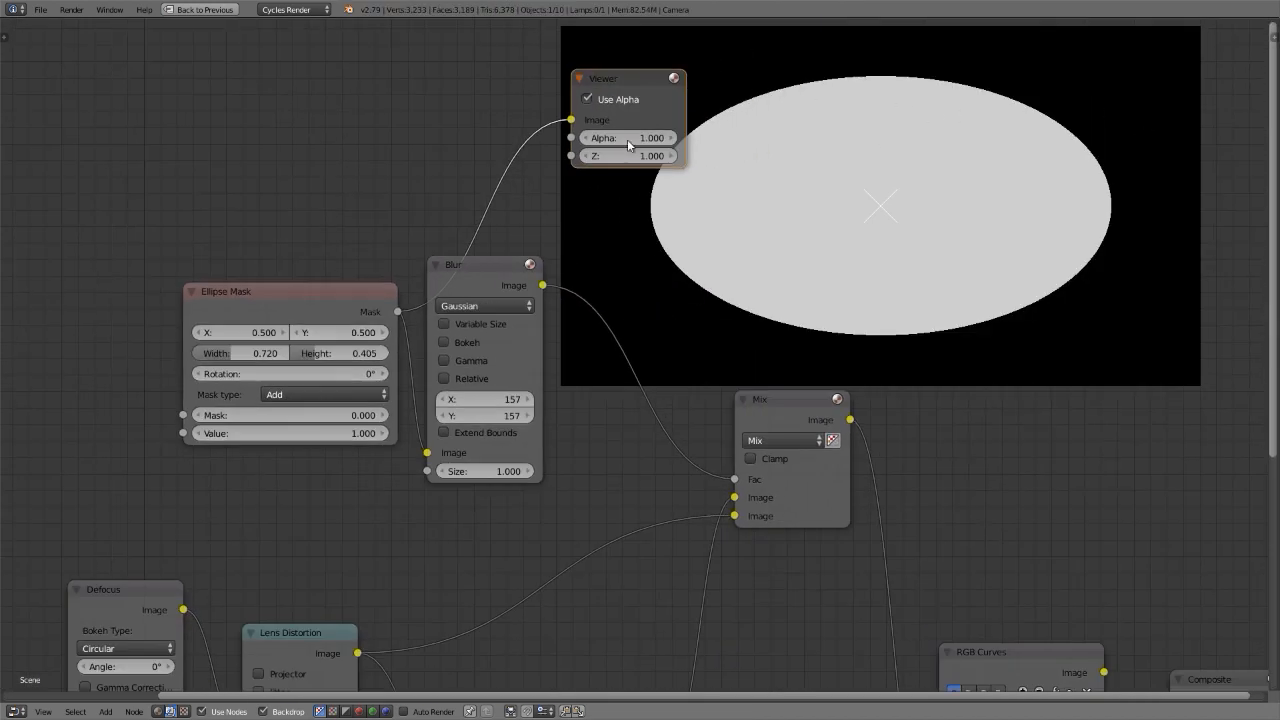
{"action": "middle_click_drag", "start_coordinate": [442, 264], "coordinate": [366, 244]}
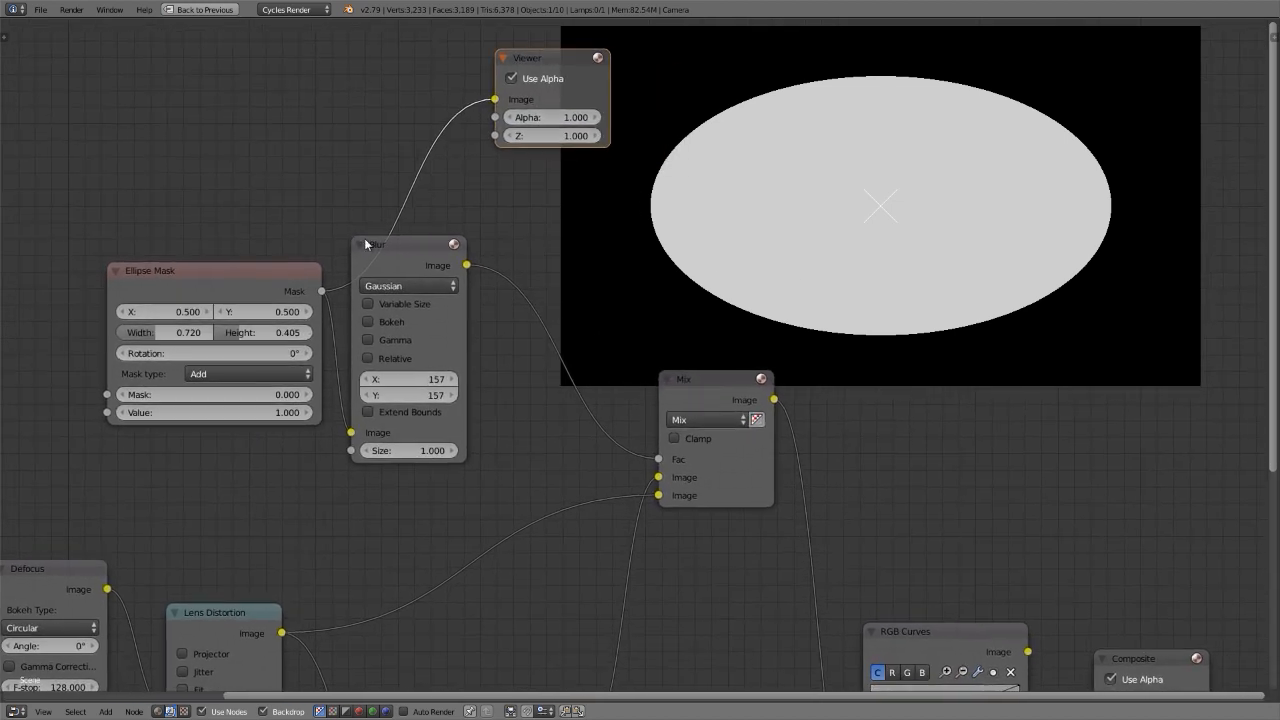
{"action": "left_click", "coordinate": [410, 241], "text": "ctrl+shift"}
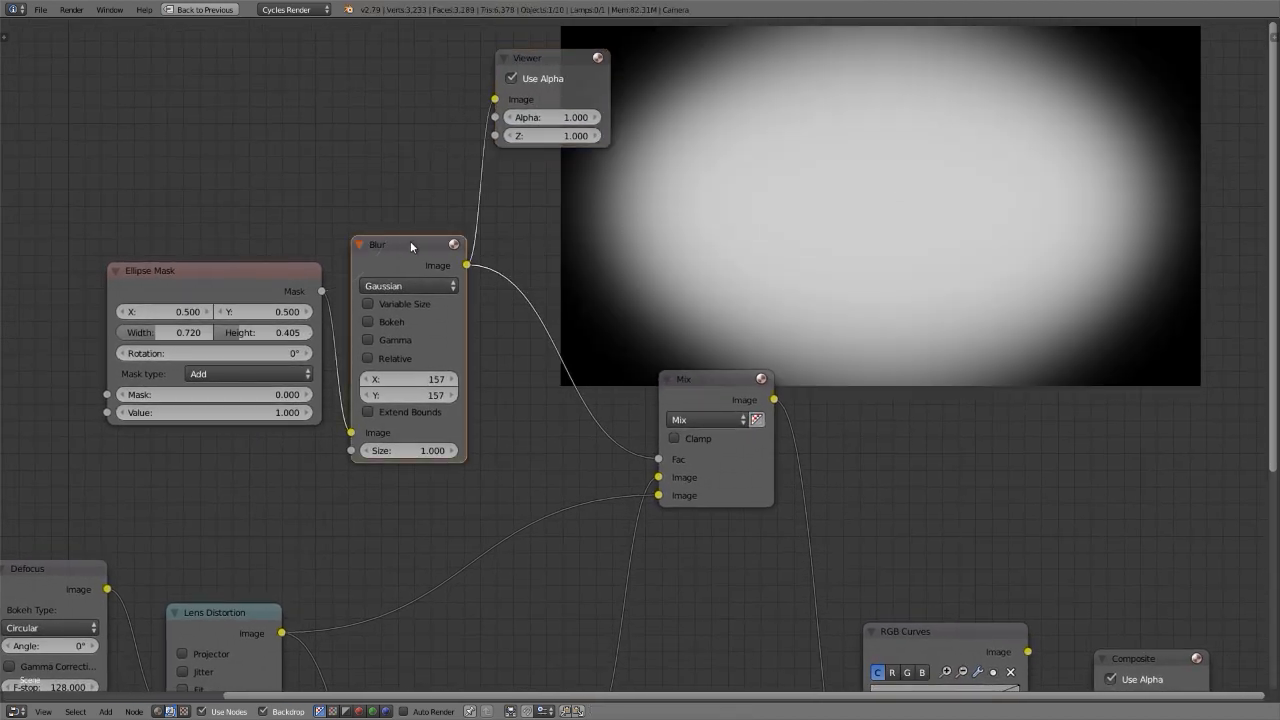
{"action": "left_click", "coordinate": [396, 285]}
{"action": "middle_click_drag", "start_coordinate": [389, 300], "coordinate": [348, 313]}
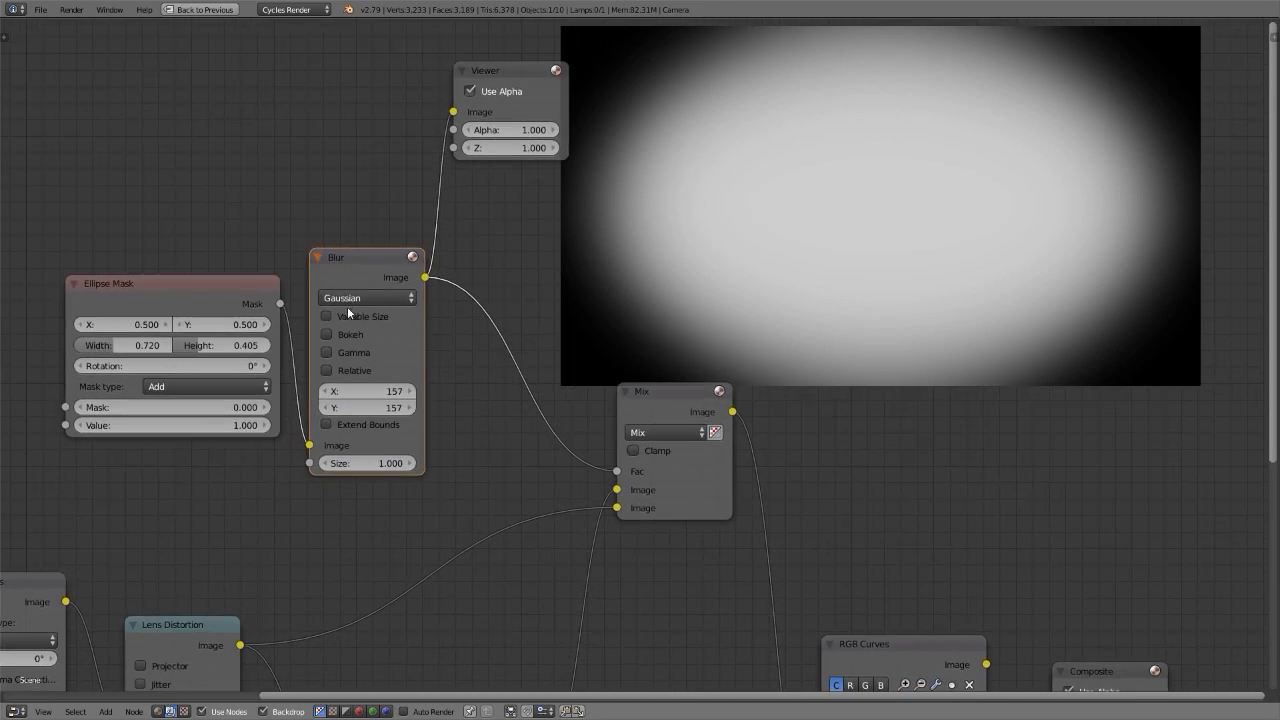
Step: Try a Blur X size of 0, then X and Y sizes of 1
{"action": "left_click", "coordinate": [340, 394]}
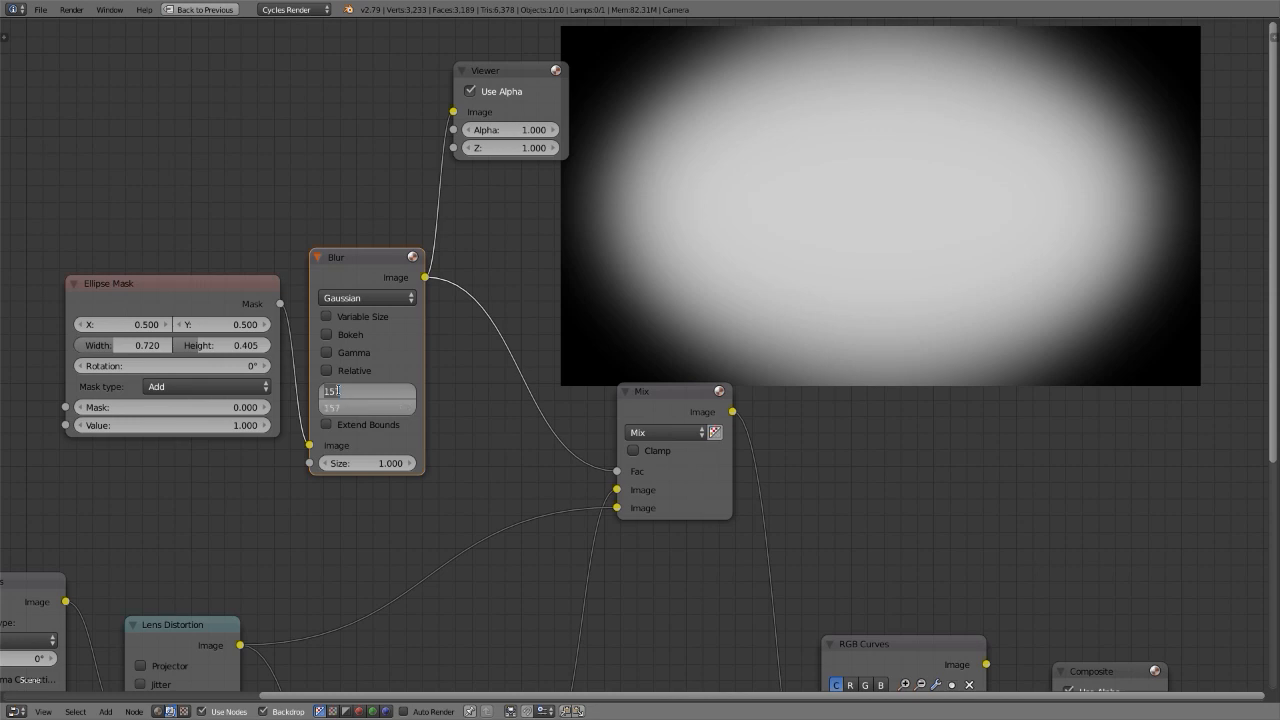
{"action": "type", "text": "0"}
{"action": "key", "text": "Return"}
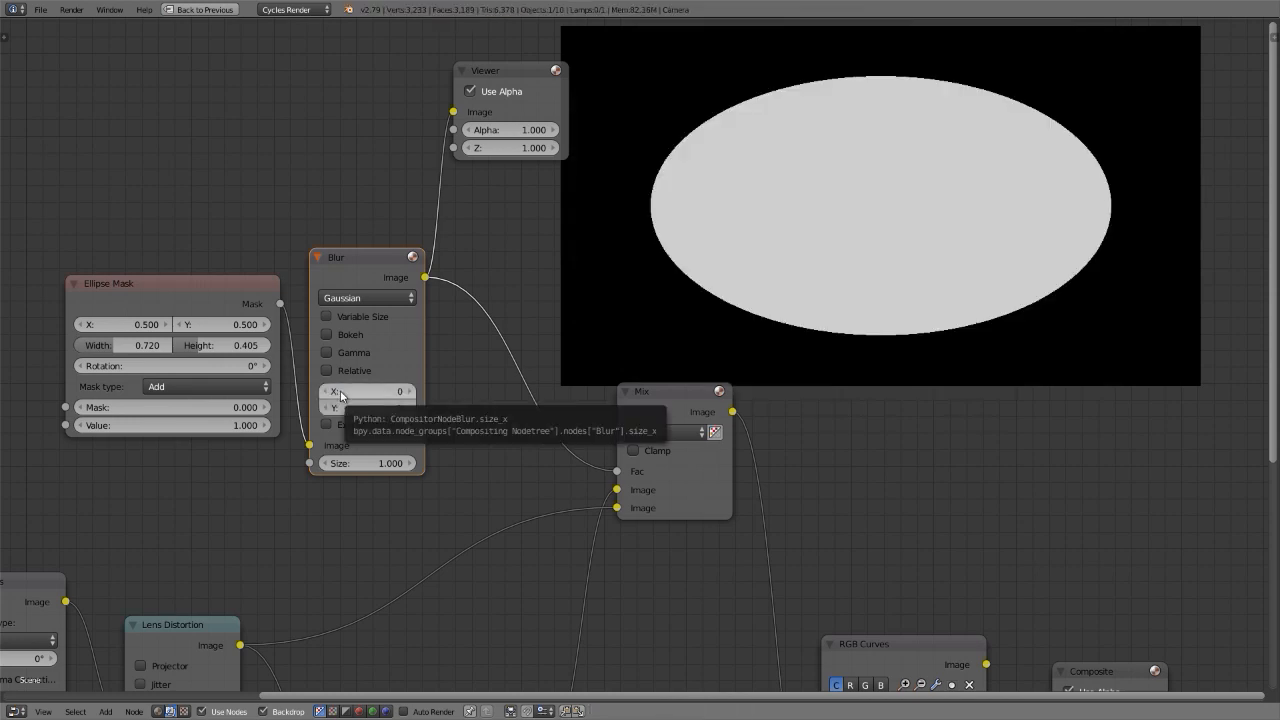
{"action": "left_click_drag", "start_coordinate": [341, 392], "coordinate": [341, 408]}
{"action": "type", "text": "1"}
{"action": "key", "text": "Return"}
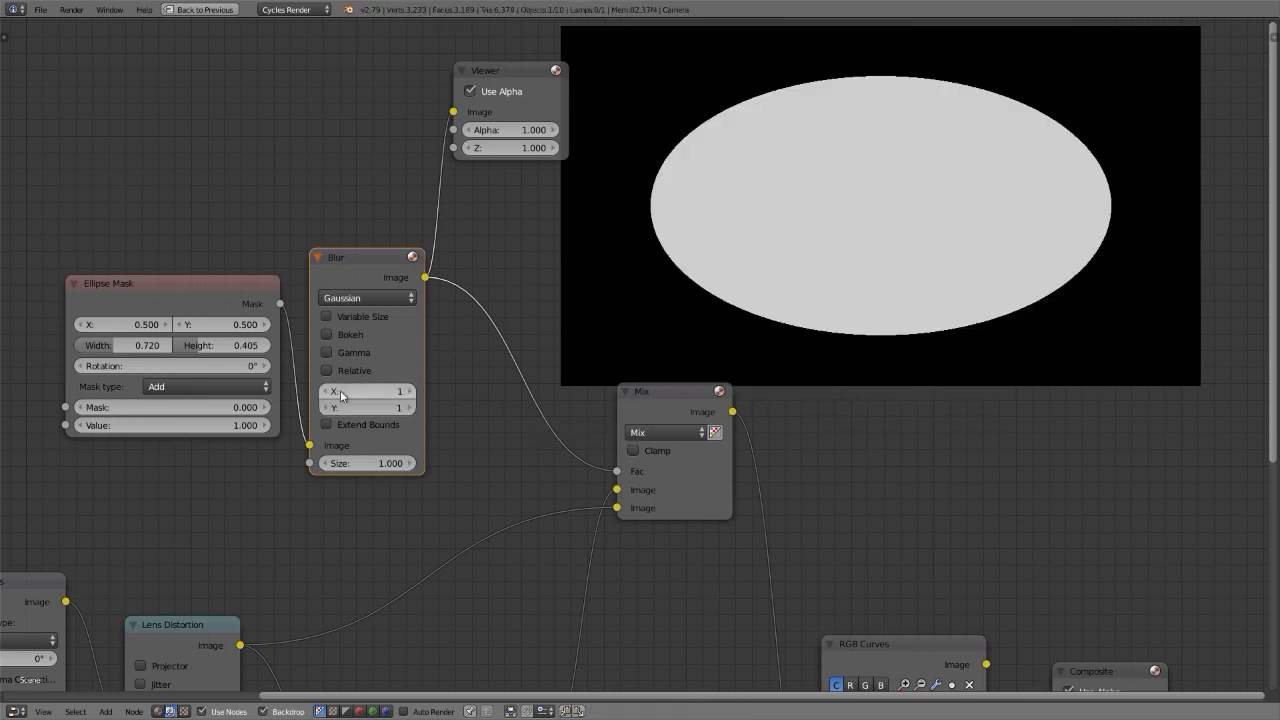
Step: Set the Blur node's X and Y sizes to 160
{"action": "left_click_drag", "start_coordinate": [341, 390], "coordinate": [436, 408]}
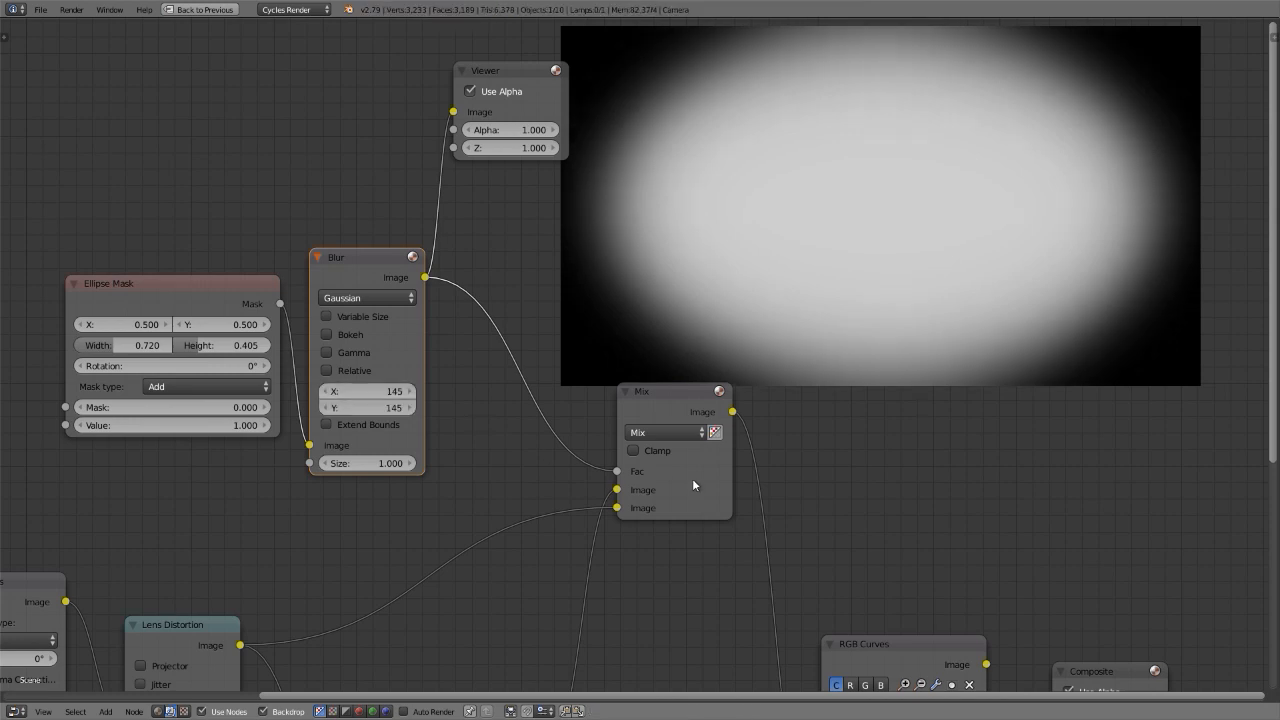
{"action": "left_click", "coordinate": [339, 390]}
{"action": "type", "text": "160"}
{"action": "key", "text": "Return"}
Step: Show the Mix node's output in the backdrop
{"action": "middle_click_drag", "start_coordinate": [829, 493], "coordinate": [525, 377]}
{"action": "middle_click_drag", "start_coordinate": [677, 506], "coordinate": [573, 368]}
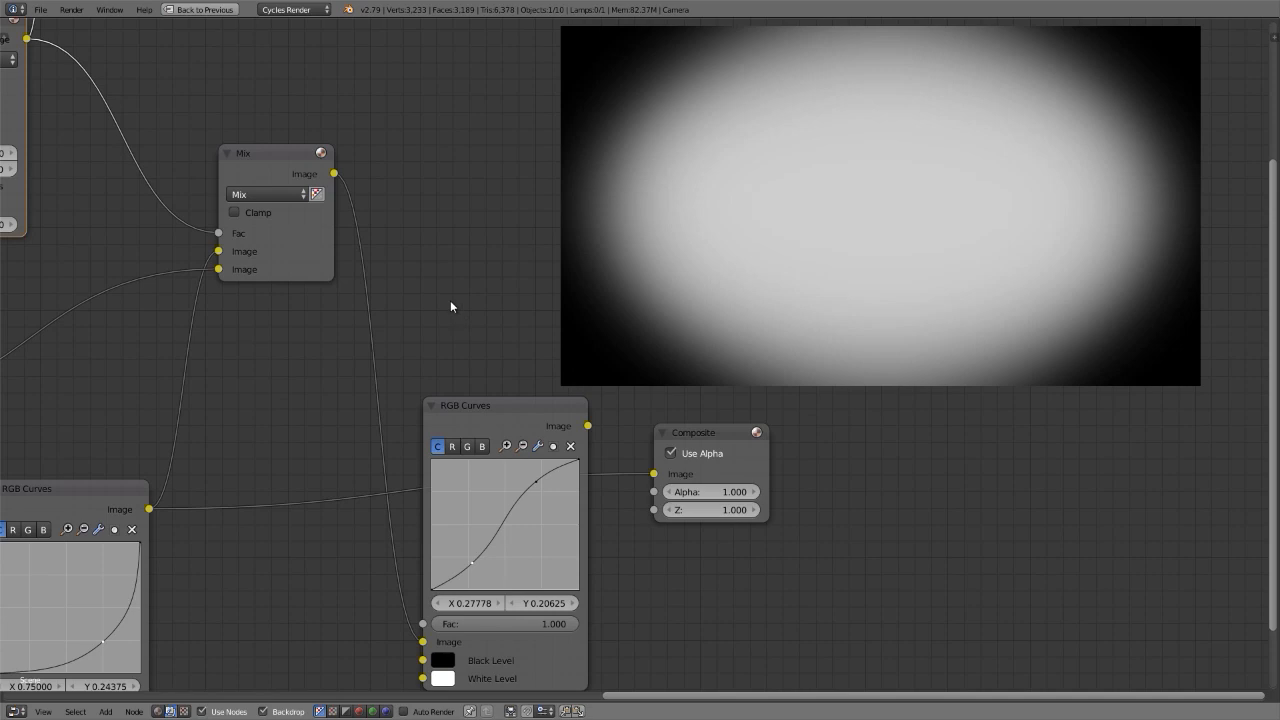
{"action": "scroll", "coordinate": [450, 306], "scroll_direction": "down", "scroll_amount": 1}
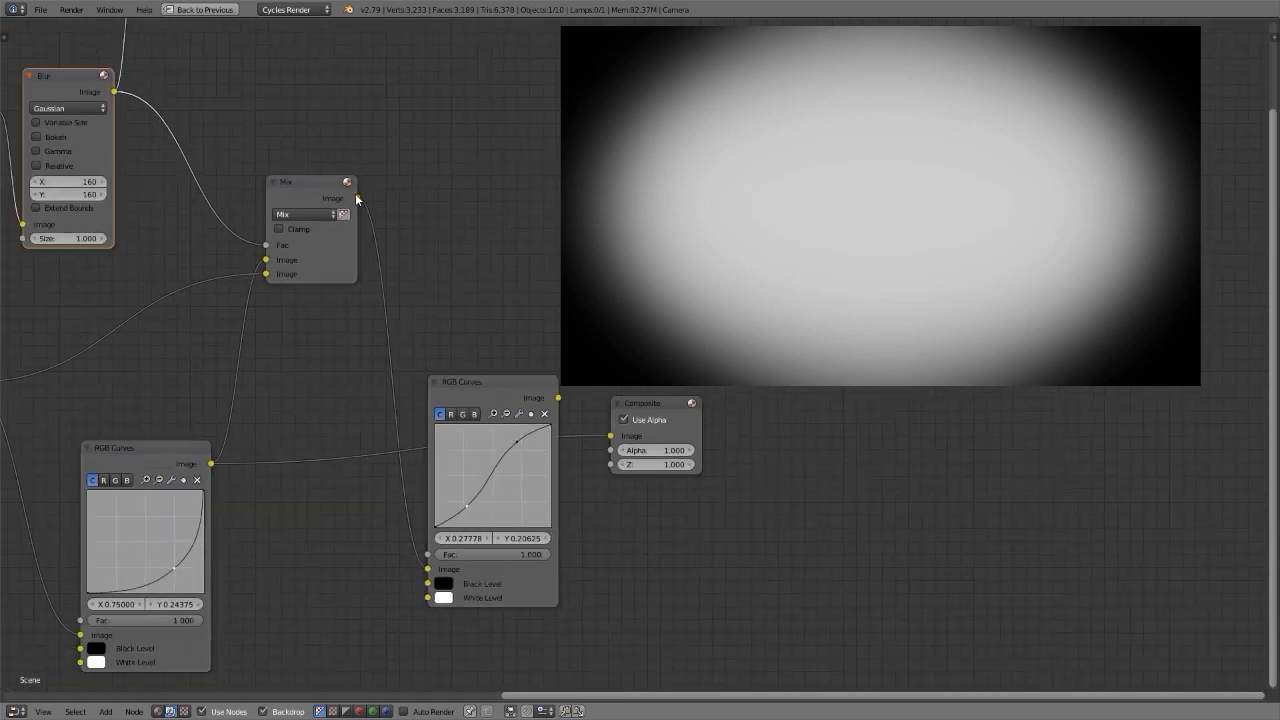
{"action": "left_click_drag", "start_coordinate": [357, 198], "coordinate": [315, 195]}
{"action": "left_click", "coordinate": [315, 195], "text": "ctrl+shift"}
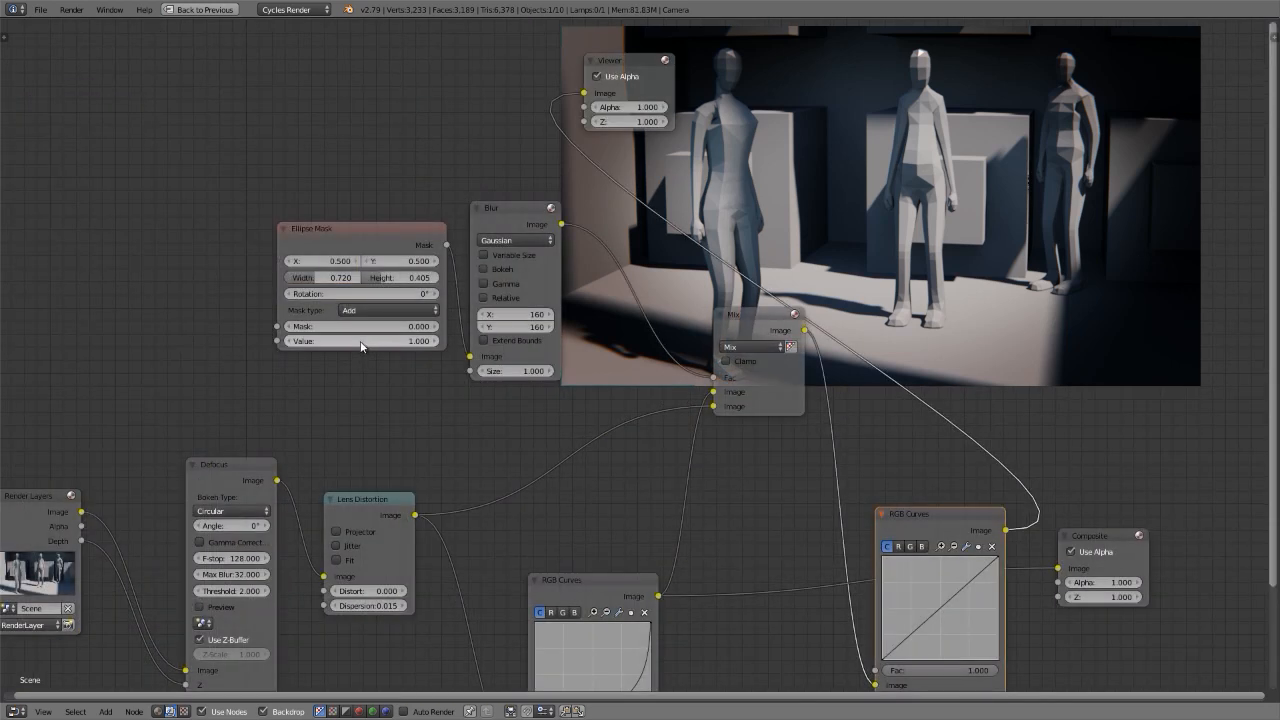
Step: Move the Mix node down and away from the middle figure, and set the Ellipse Mask's Value to 2
{"action": "middle_click_drag", "start_coordinate": [366, 336], "coordinate": [360, 362]}
{"action": "scroll", "coordinate": [358, 362], "scroll_direction": "up", "scroll_amount": 2}
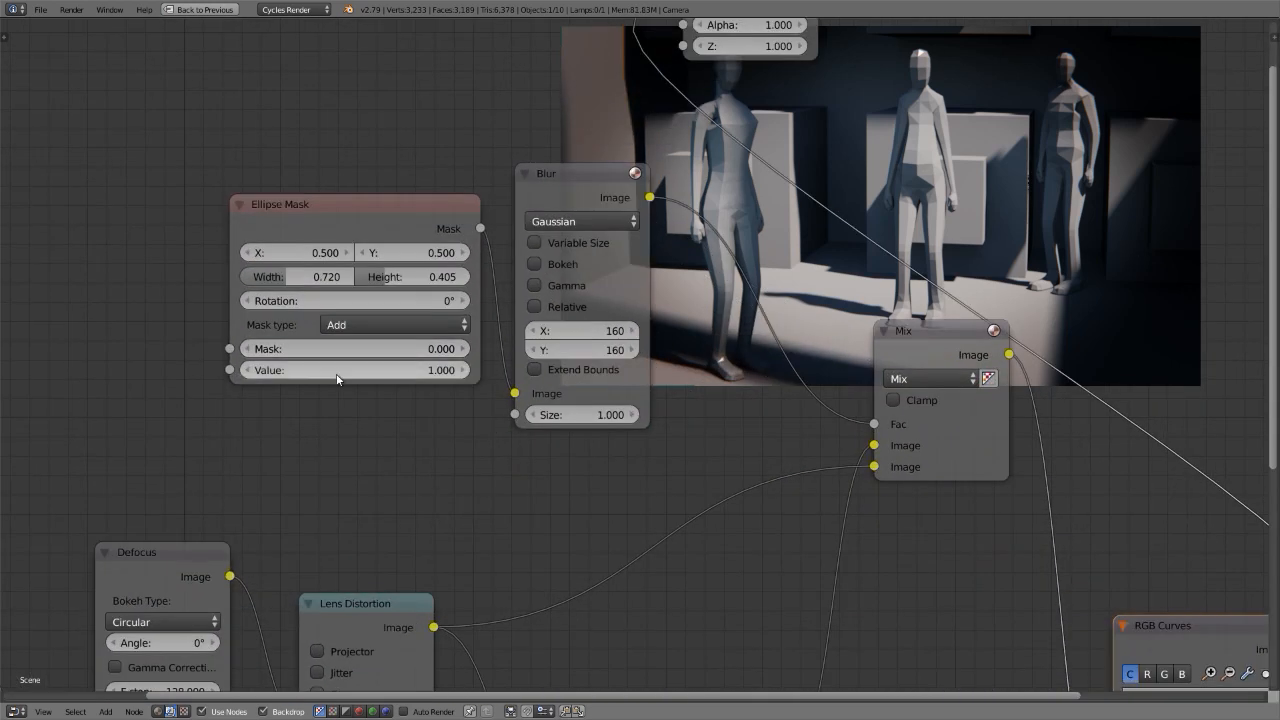
{"action": "left_click", "coordinate": [334, 372]}
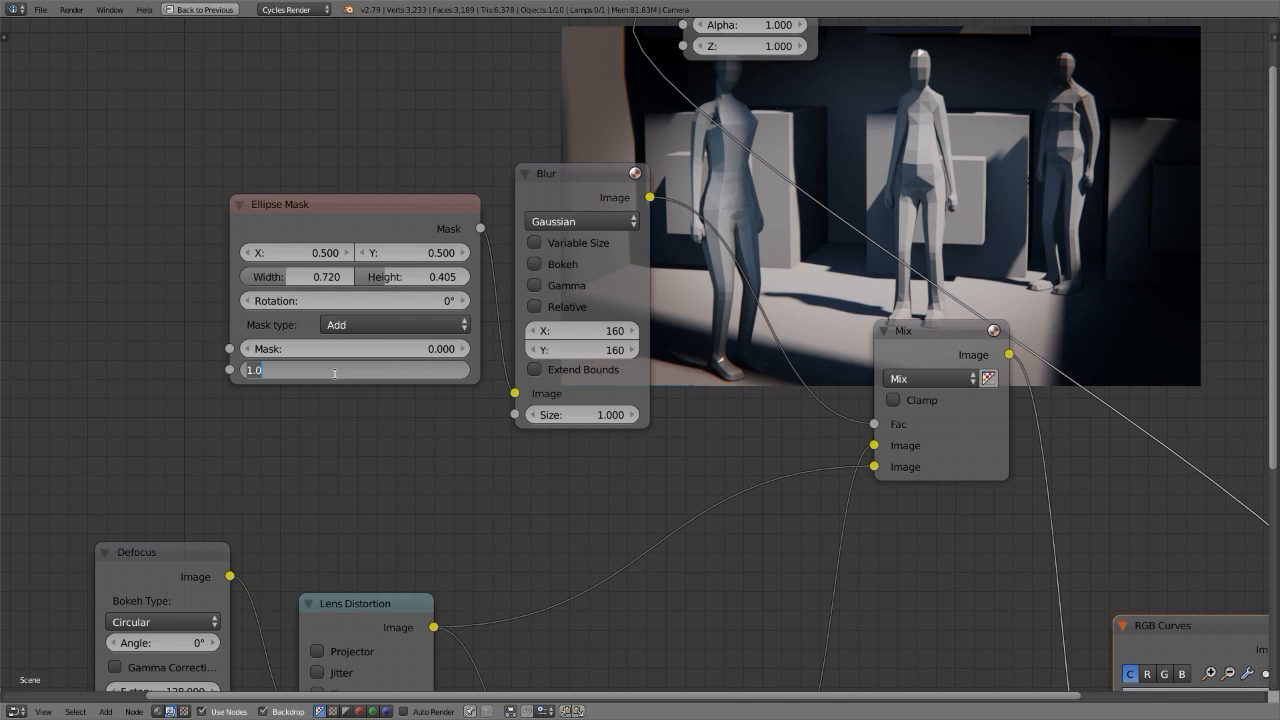
{"action": "key", "text": "Return"}
{"action": "left_click_drag", "start_coordinate": [940, 331], "coordinate": [895, 360]}
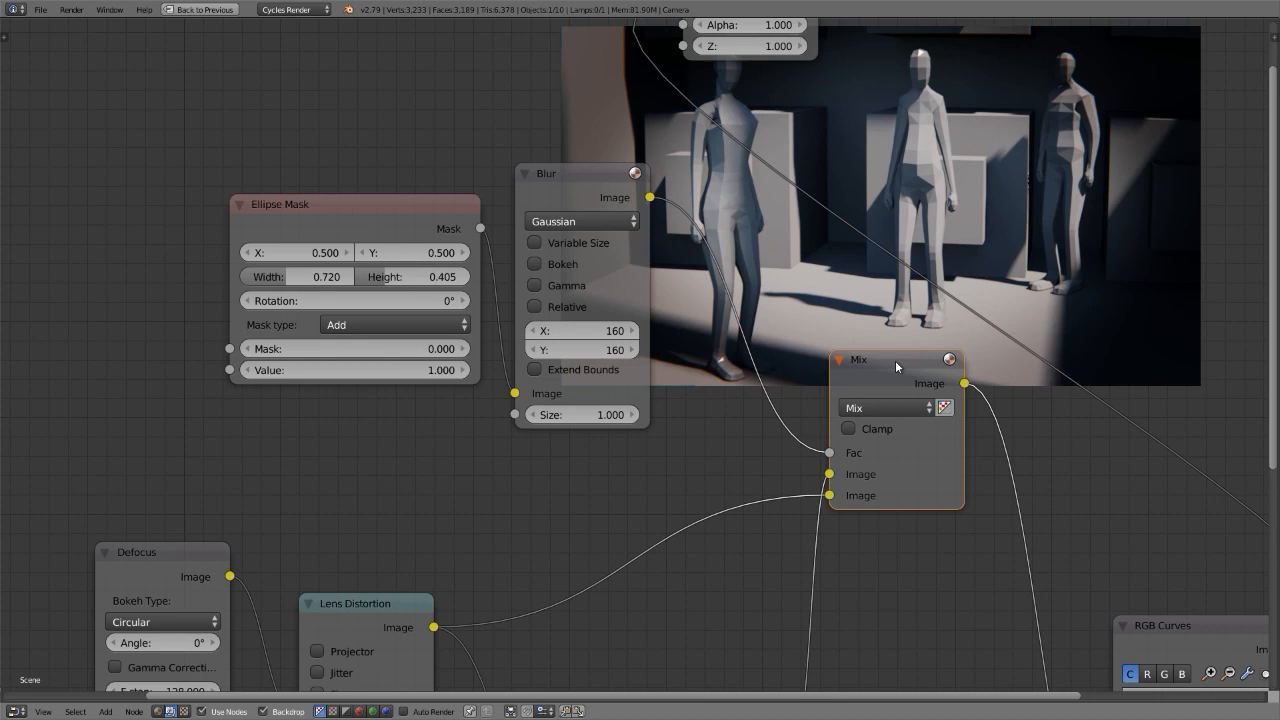
{"action": "left_click", "coordinate": [339, 371]}
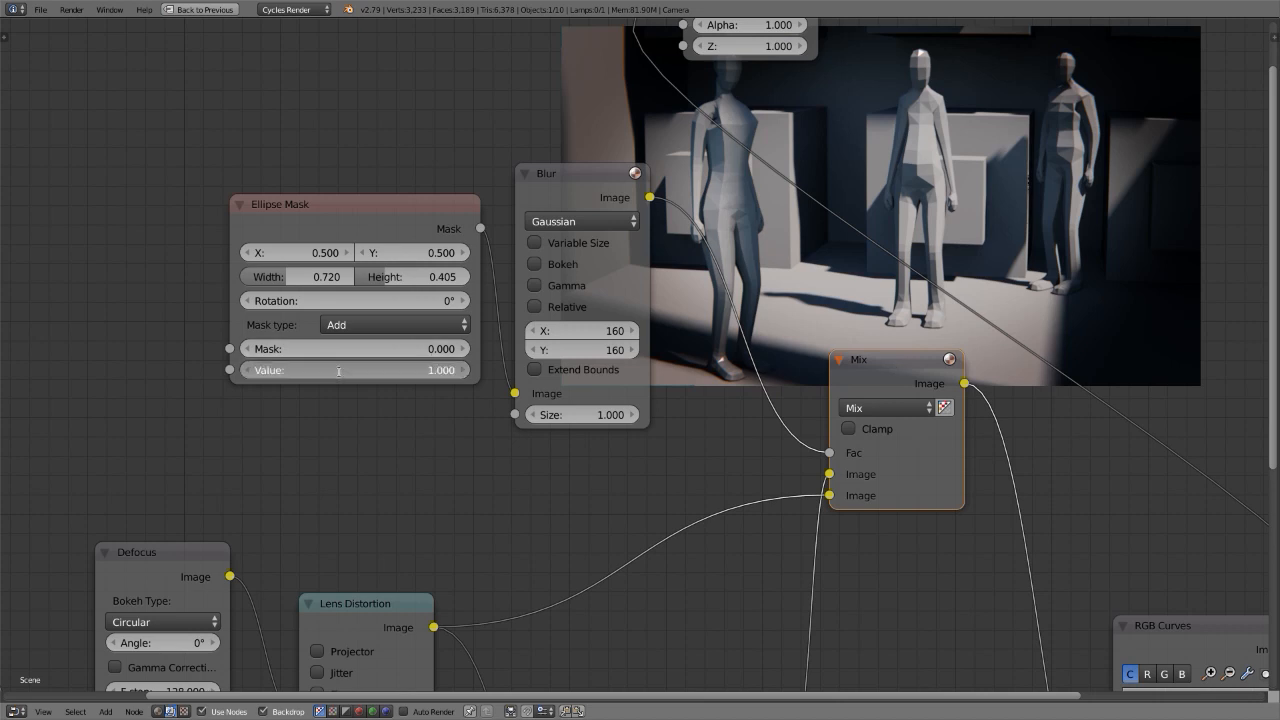
{"action": "type", "text": "2"}
{"action": "key", "text": "Return"}
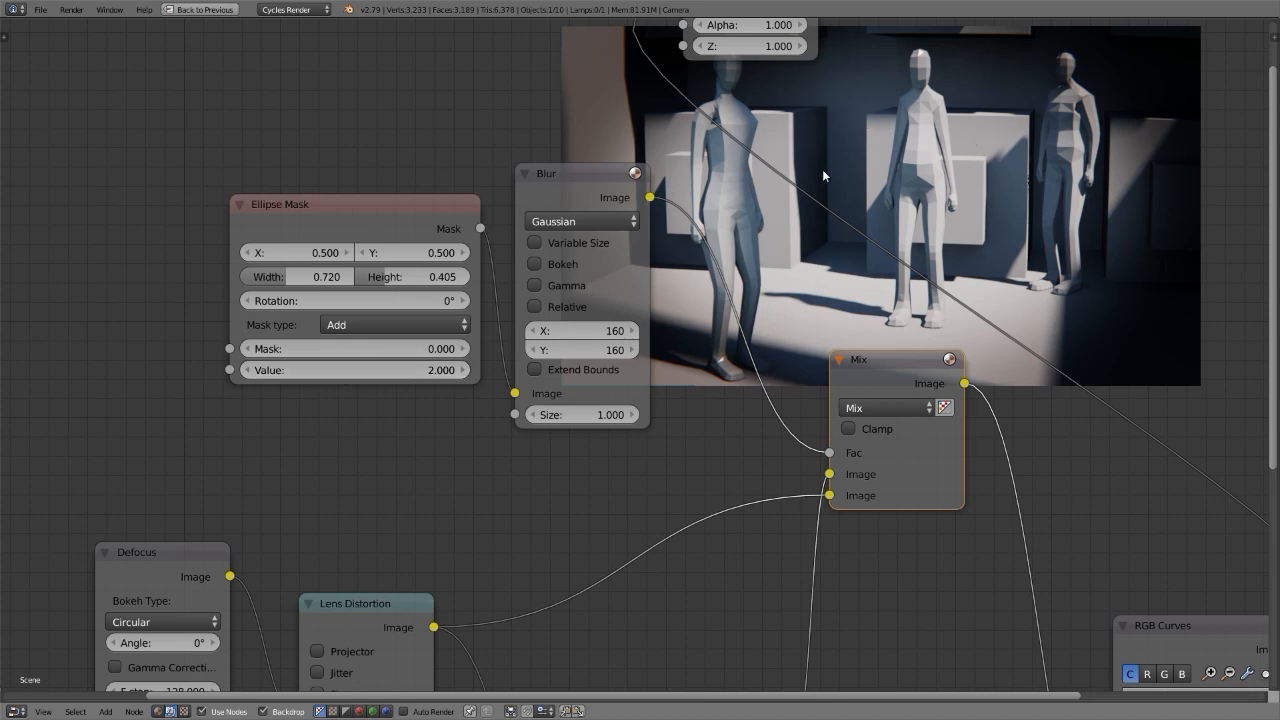
Step: Try Ellipse Mask Values of 0, 1 and 3 to compare the vignette's brightness
{"action": "left_click", "coordinate": [343, 370]}
{"action": "type", "text": "0"}
{"action": "key", "text": "Return"}
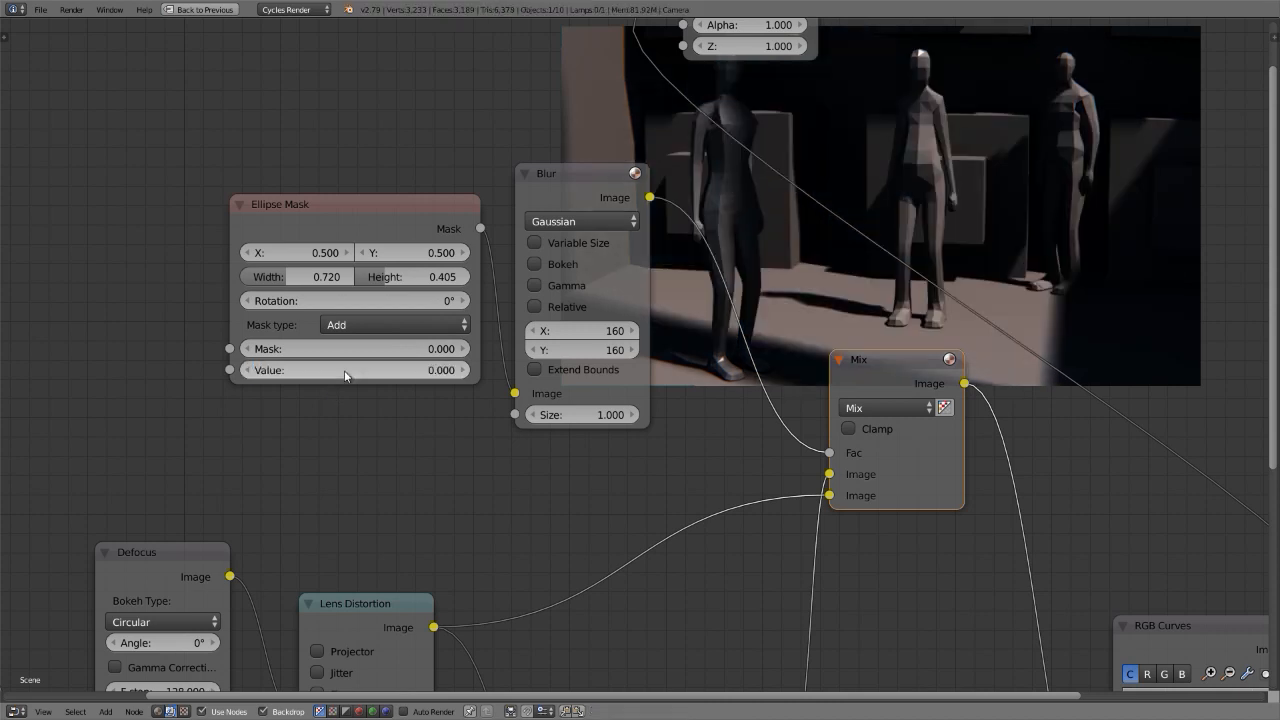
{"action": "left_click", "coordinate": [344, 370]}
{"action": "type", "text": "1"}
{"action": "key", "text": "Return"}
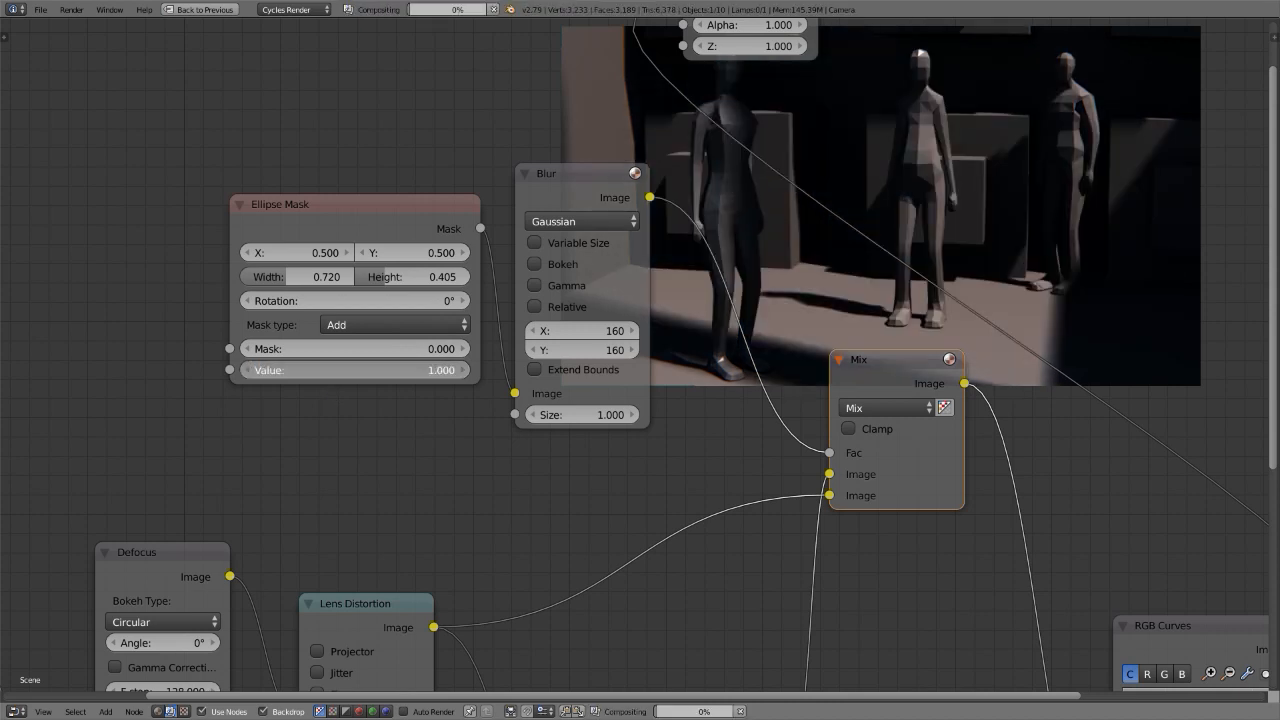
{"action": "mouse_move", "coordinate": [344, 370]}
{"action": "left_mouse_down"}
{"action": "mouse_move", "coordinate": [250, 370]}
{"action": "mouse_move", "coordinate": [350, 370]}
{"action": "left_mouse_up"}
{"action": "left_click", "coordinate": [343, 370]}
{"action": "type", "text": "3"}
{"action": "key", "text": "Return"}
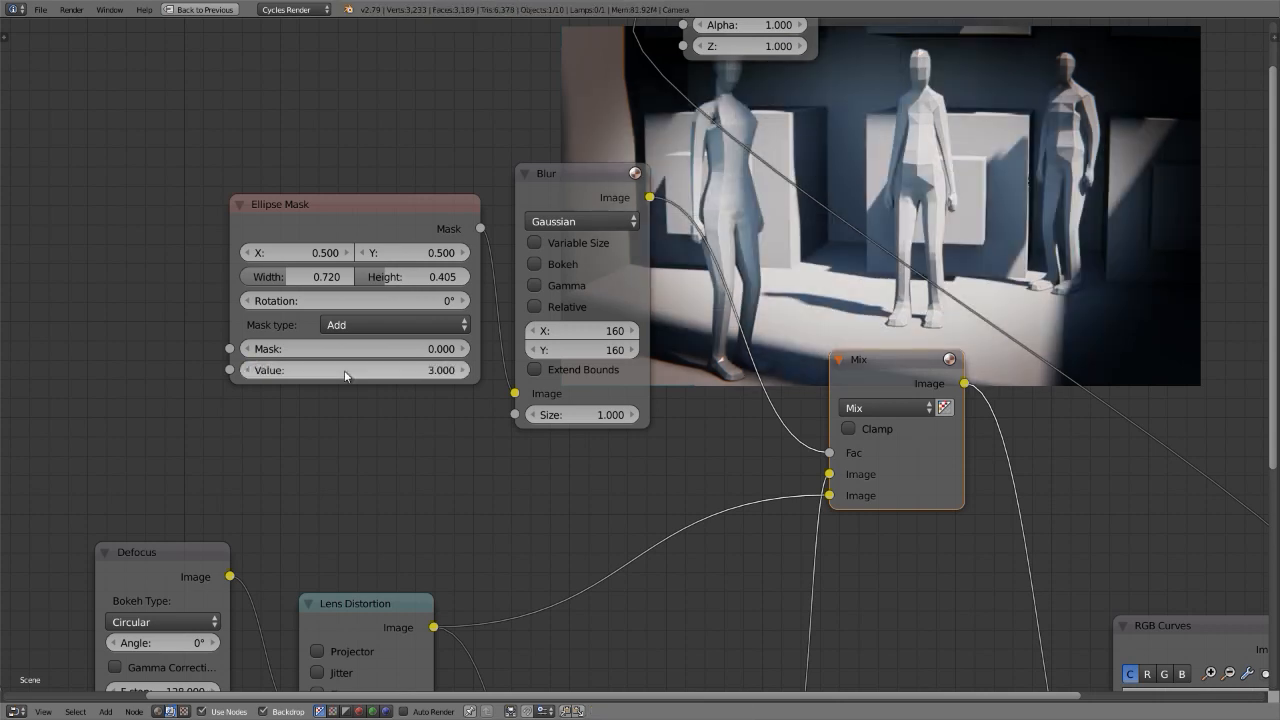
Step: Try Ellipse Mask Values of 2, 5 and 100 to see the overexposed centre
{"action": "left_click", "coordinate": [343, 370]}
{"action": "type", "text": "2"}
{"action": "key", "text": "Return"}
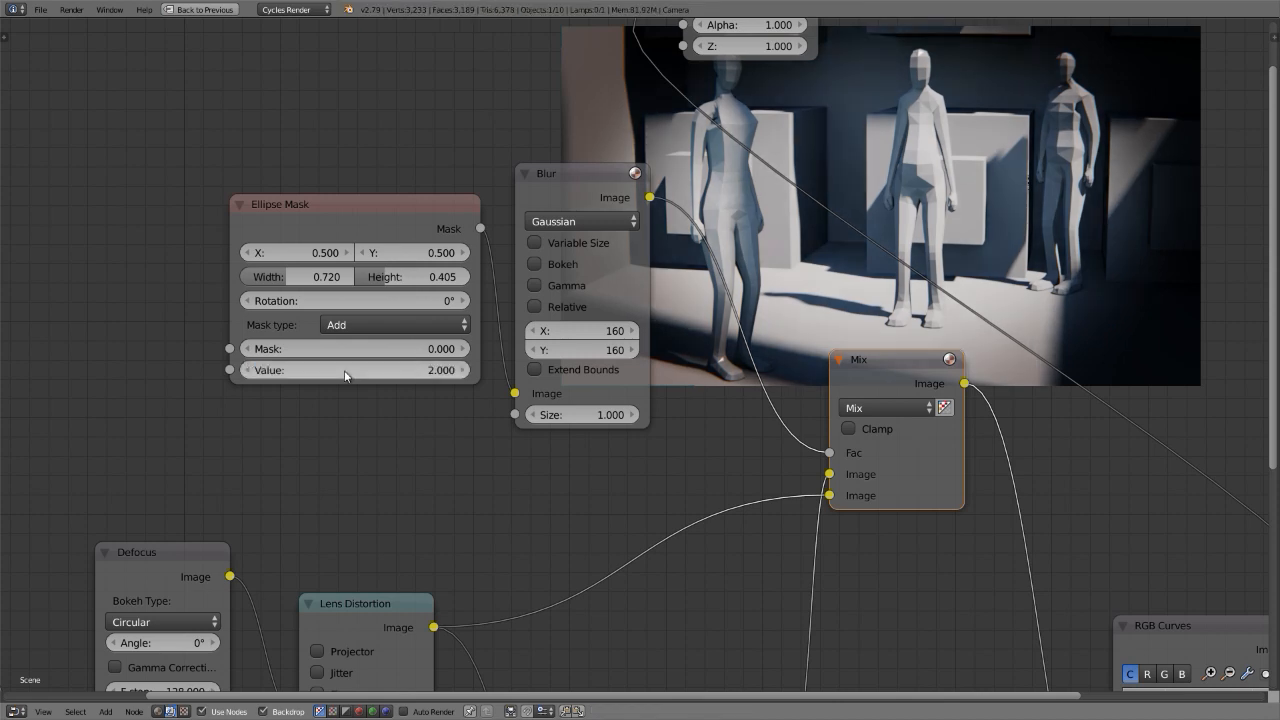
{"action": "left_click", "coordinate": [343, 370]}
{"action": "type", "text": "5"}
{"action": "key", "text": "Return"}
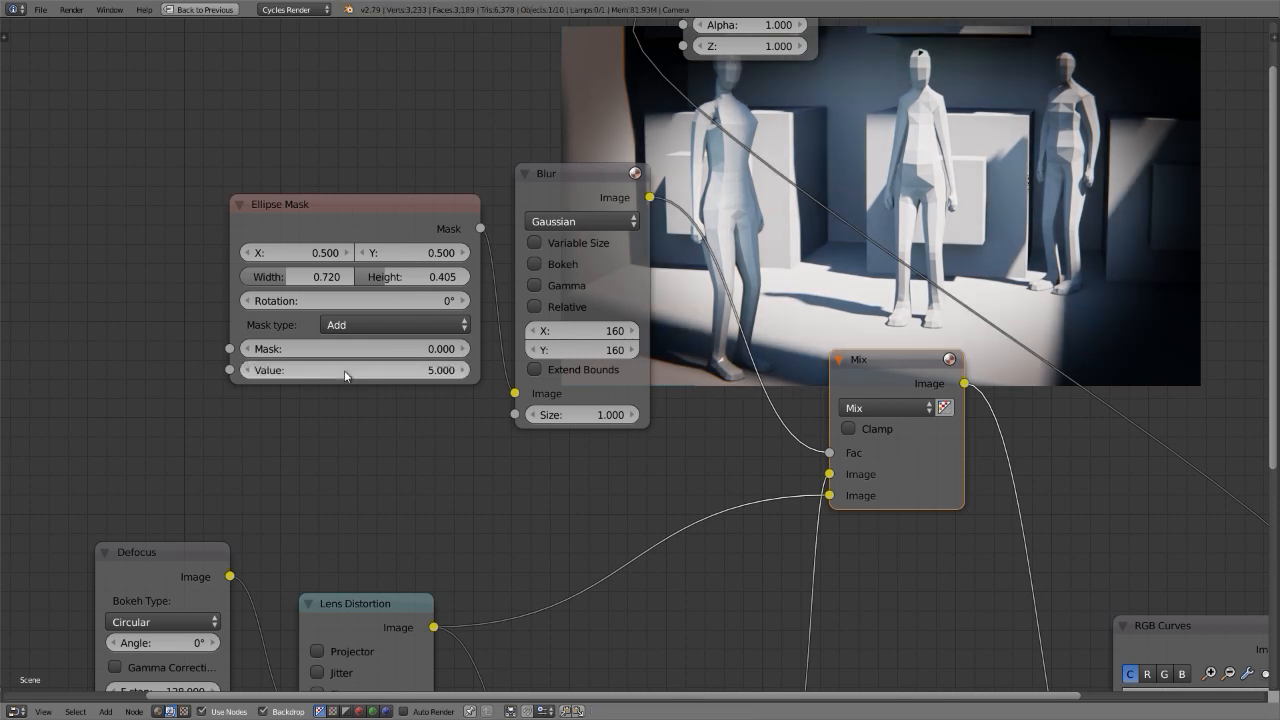
{"action": "left_click", "coordinate": [344, 370]}
{"action": "type", "text": "100"}
{"action": "key", "text": "Return"}
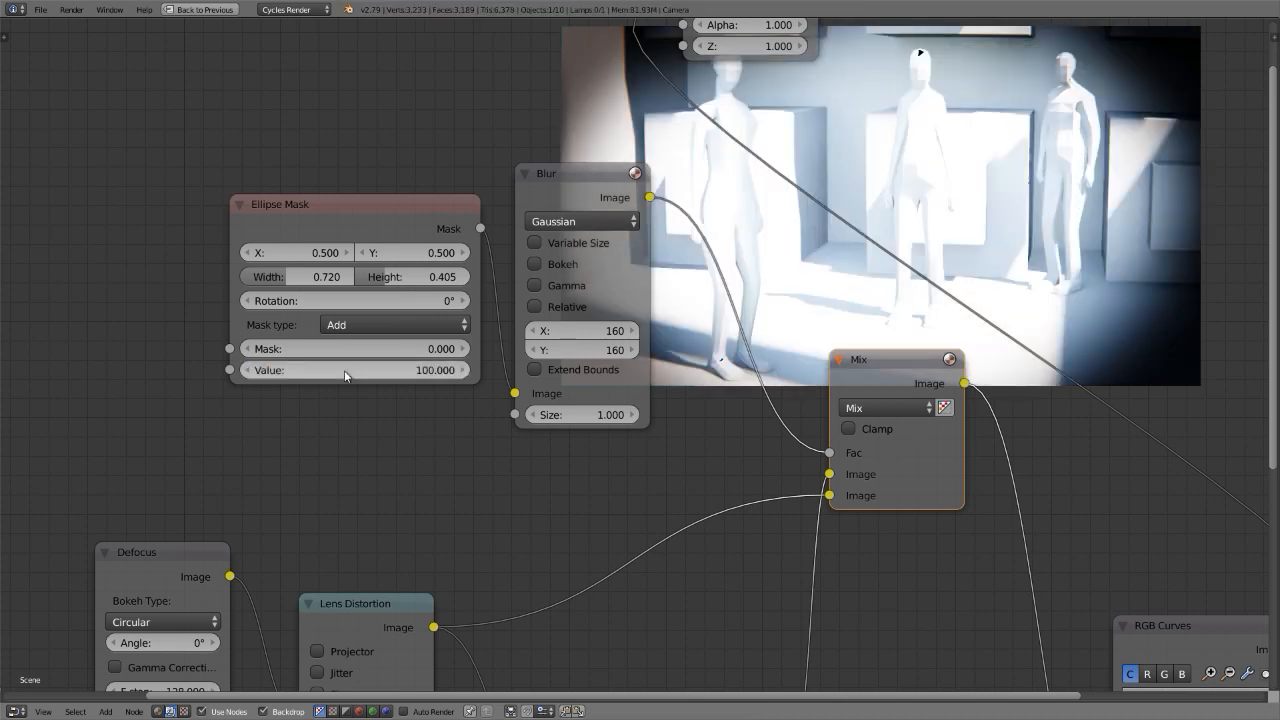
Step: Leave the full-size render result and switch to the Default screen layout
{"action": "middle_click_drag", "start_coordinate": [931, 169], "coordinate": [468, 305]}
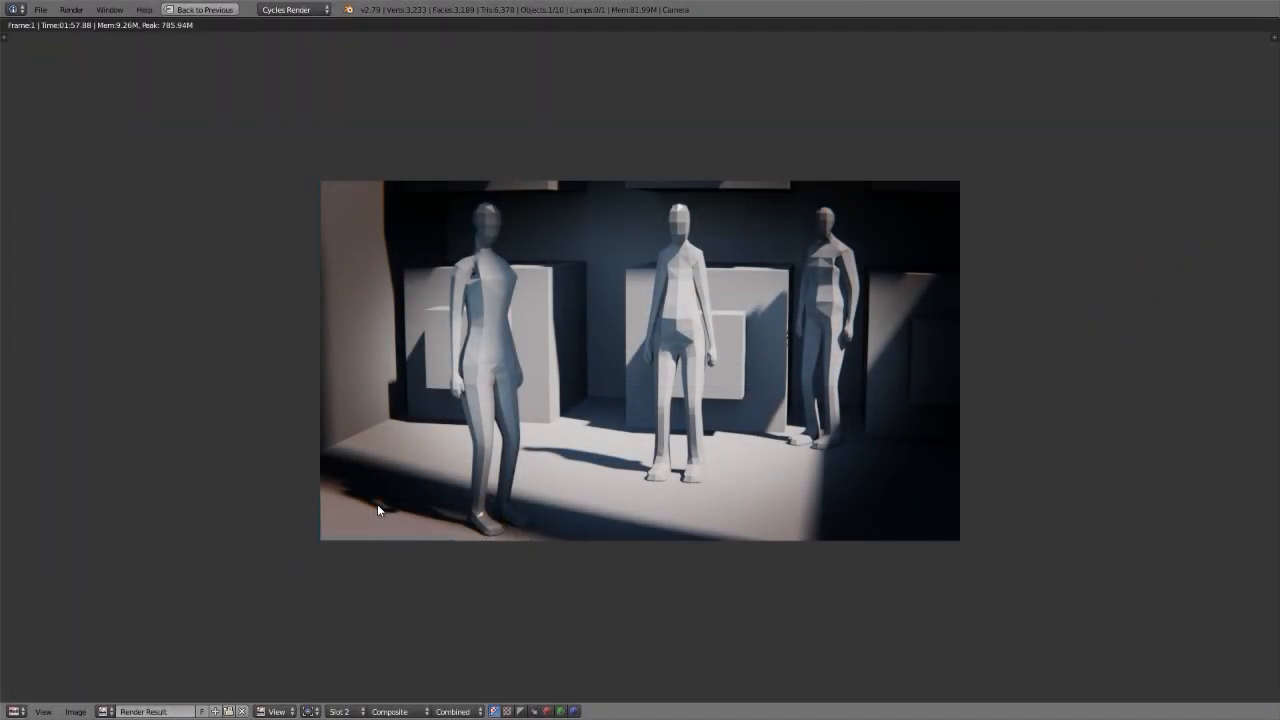
{"action": "key", "text": "Escape"}
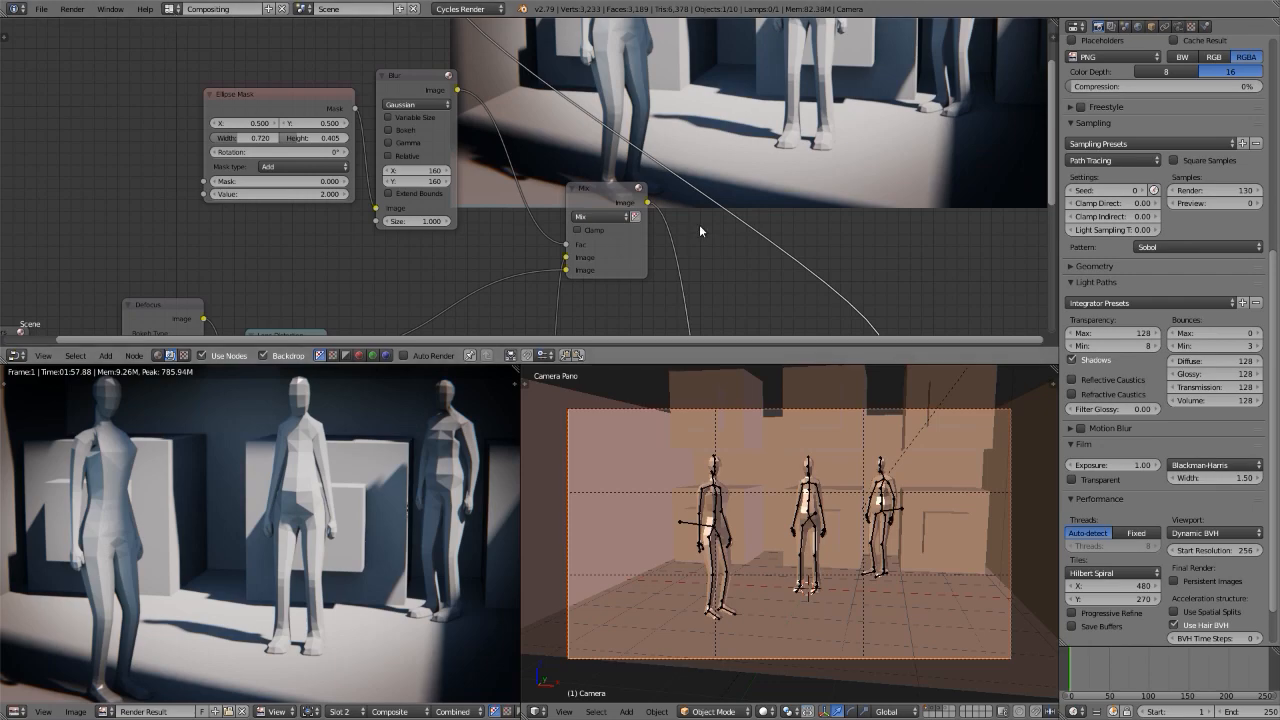
{"action": "key", "text": "ctrl+Left"}
{"action": "key", "text": "ctrl+Right"}
{"action": "key", "text": "ctrl+Right"}
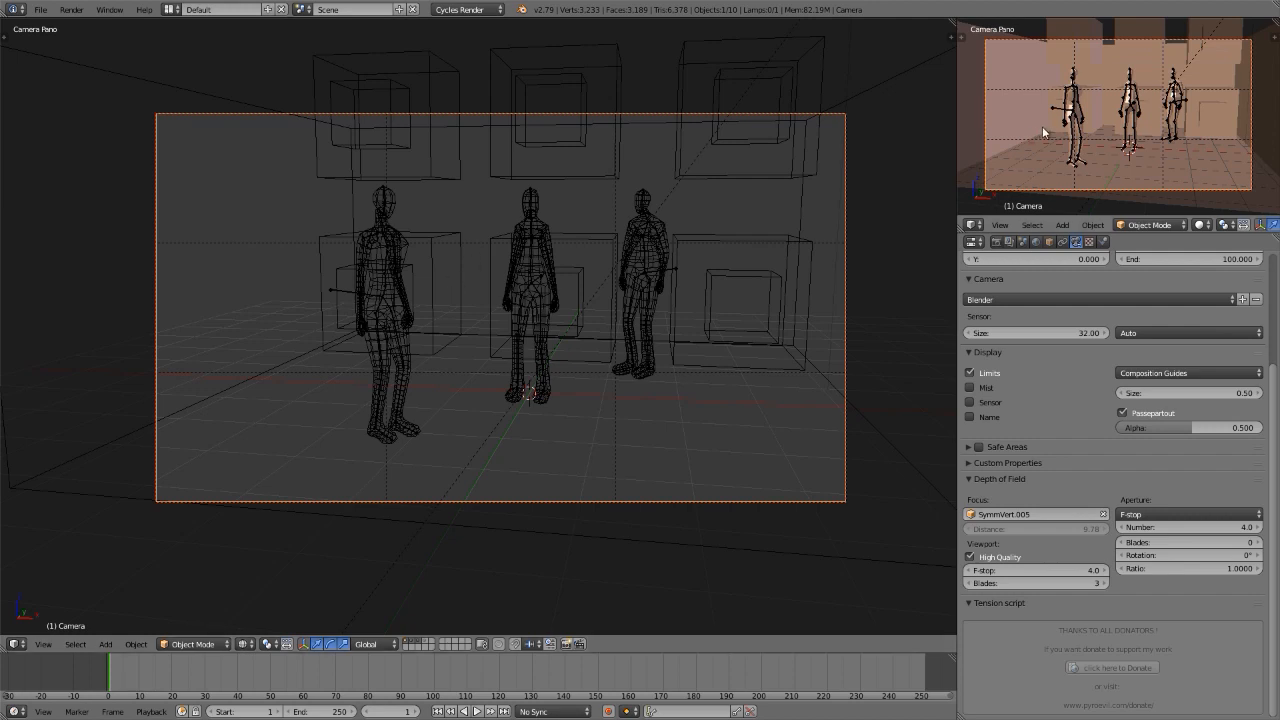
Step: Switch the small camera viewport to rendered shading and set the fisheye camera's Field of View to 45°
{"action": "key", "text": "shift+z"}
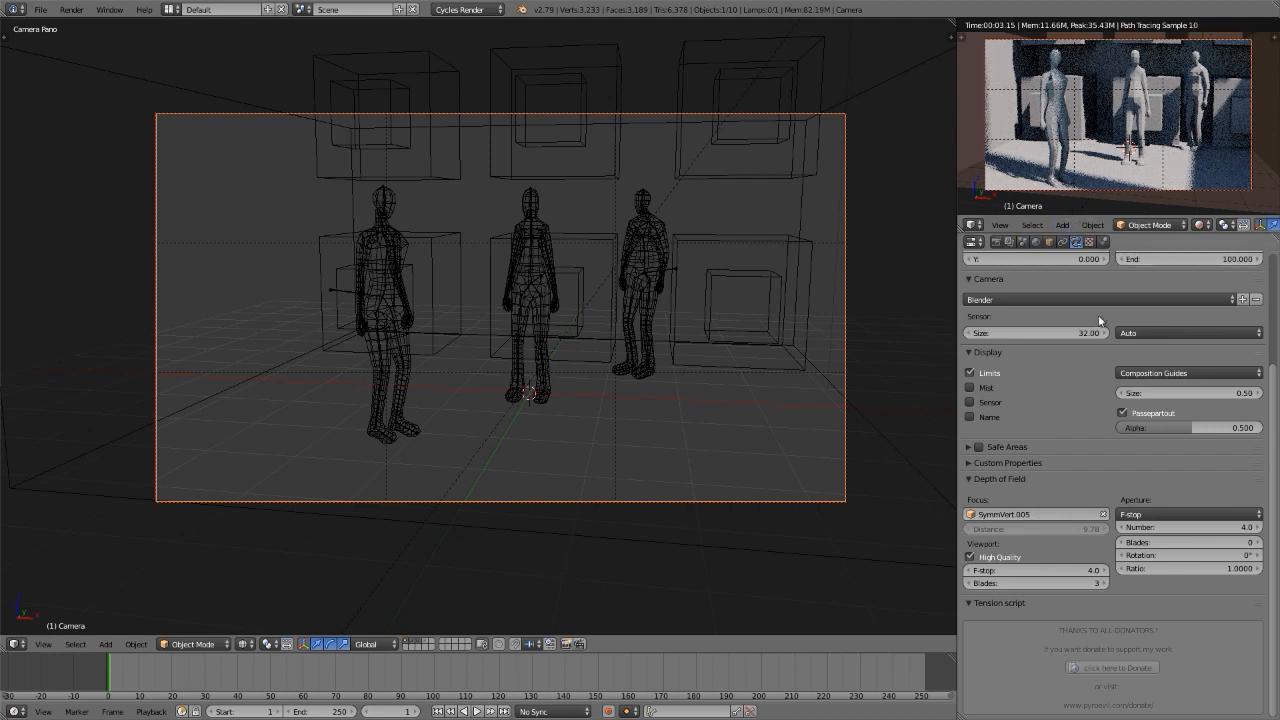
{"action": "scroll", "coordinate": [1108, 300], "scroll_direction": "up", "scroll_amount": 5}
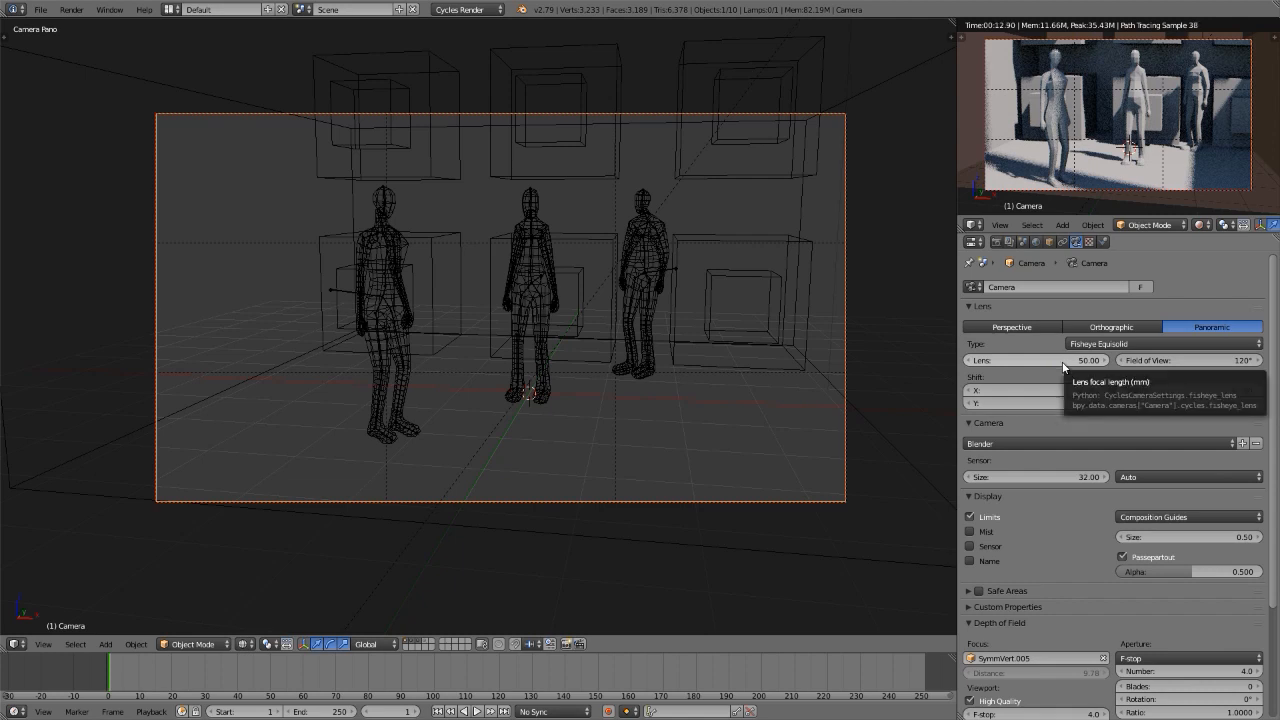
{"action": "left_click", "coordinate": [1203, 362]}
{"action": "type", "text": "45"}
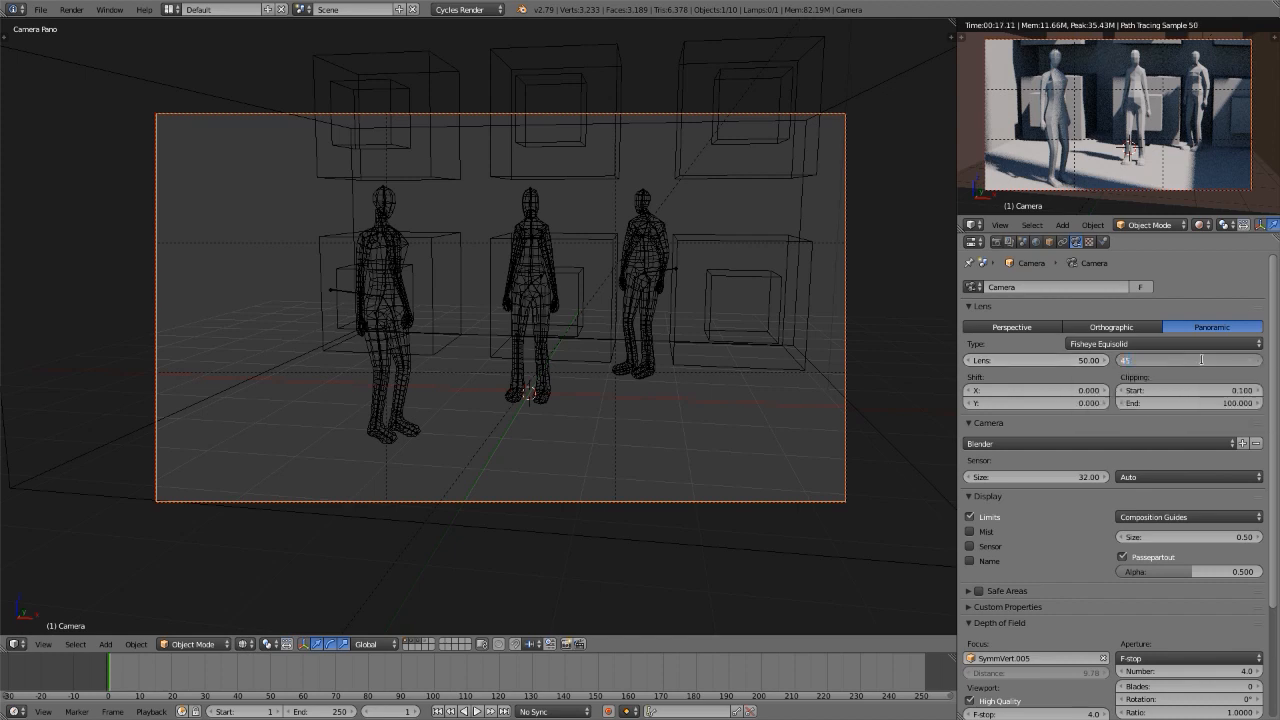
{"action": "key", "text": "Return"}
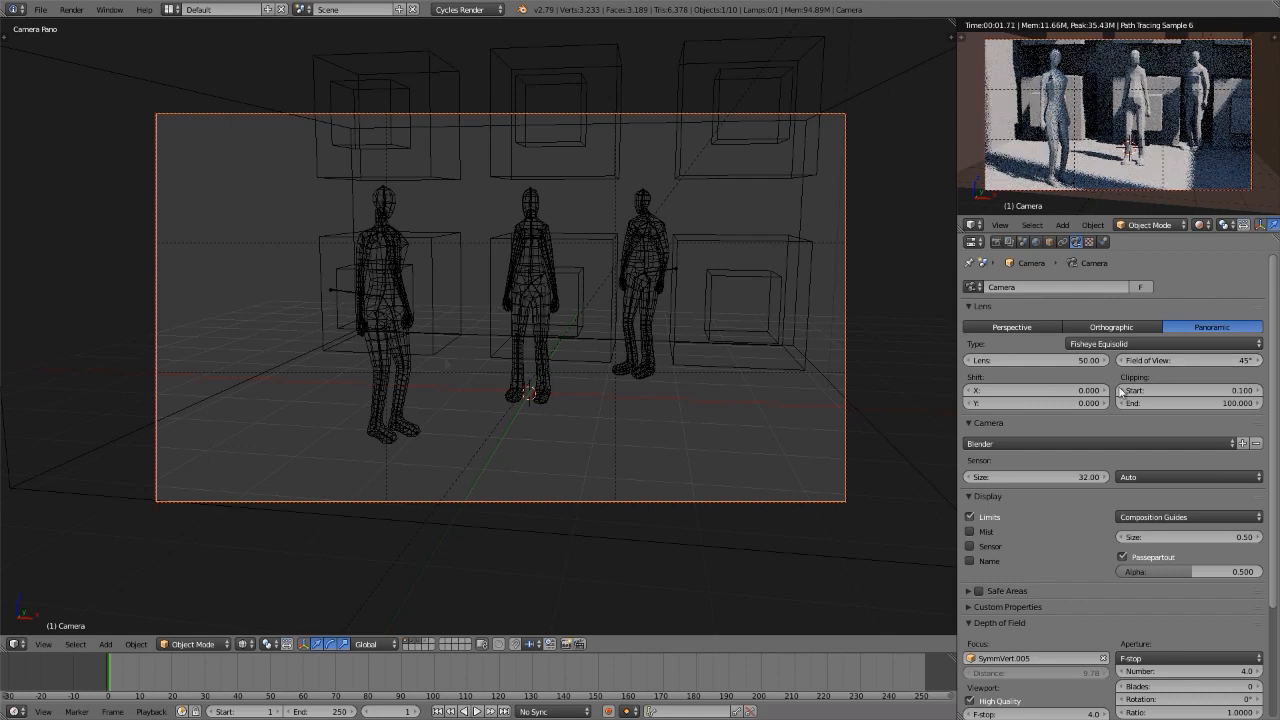
Step: Switch the main viewport to solid shading and view the room and selected camera from outside and above
{"action": "key", "text": "z"}
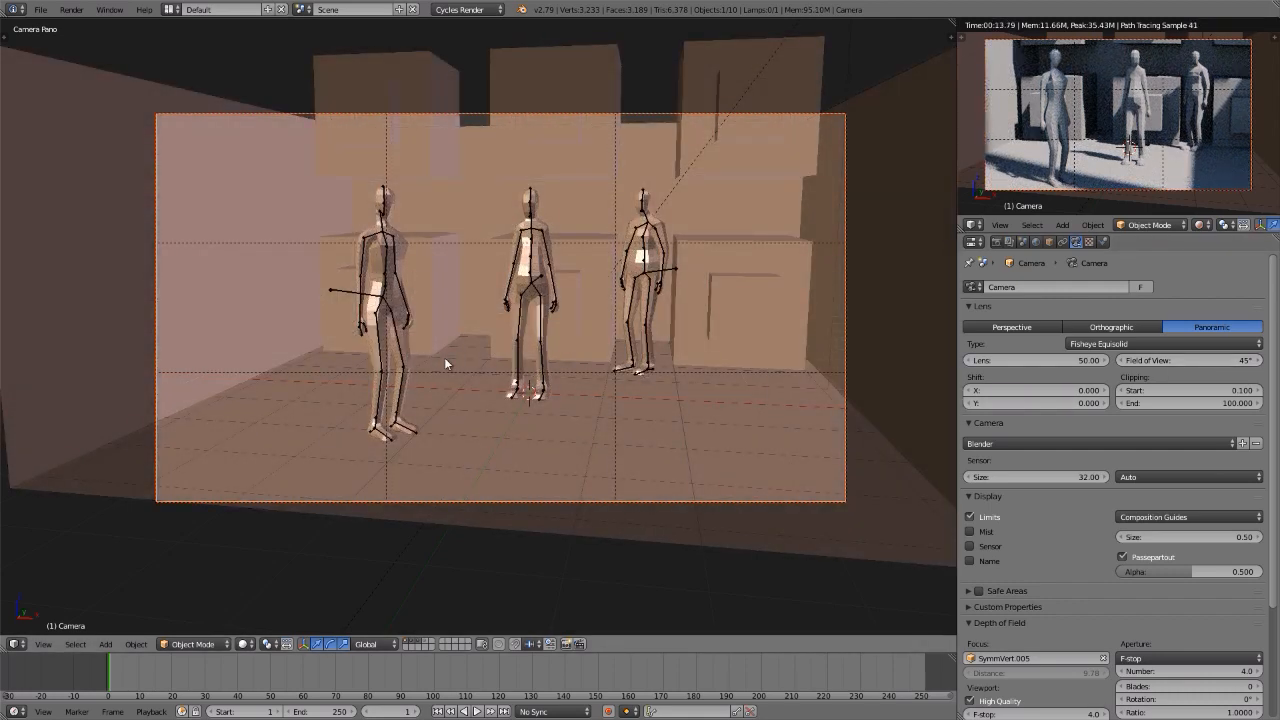
{"action": "key", "text": "KP_Decimal"}
{"action": "mouse_move", "coordinate": [462, 312]}
{"action": "middle_mouse_down"}
{"action": "mouse_move", "coordinate": [437, 329]}
{"action": "mouse_move", "coordinate": [425, 458]}
{"action": "mouse_move", "coordinate": [364, 484]}
{"action": "mouse_move", "coordinate": [320, 557]}
{"action": "middle_mouse_up"}
{"action": "scroll", "coordinate": [460, 427], "scroll_direction": "down", "scroll_amount": 8}
{"action": "middle_click_drag", "start_coordinate": [414, 441], "coordinate": [582, 334]}
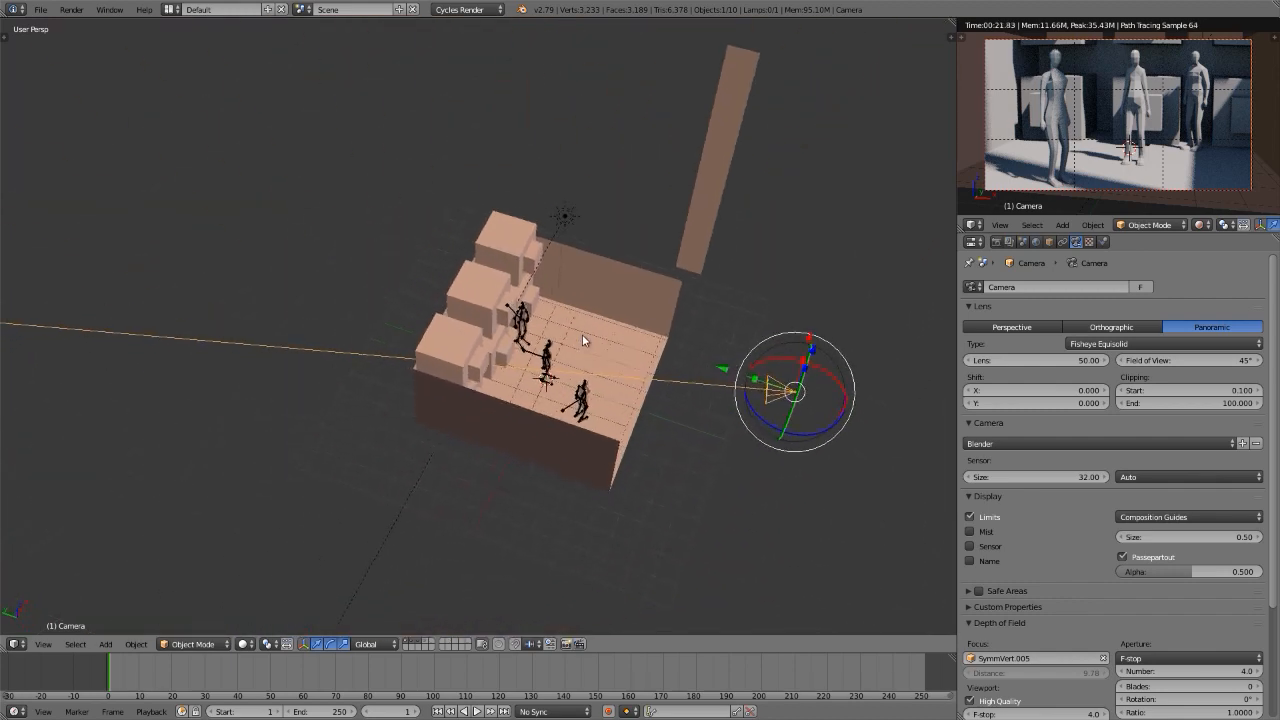
{"action": "scroll", "coordinate": [582, 335], "scroll_direction": "up", "scroll_amount": 2}
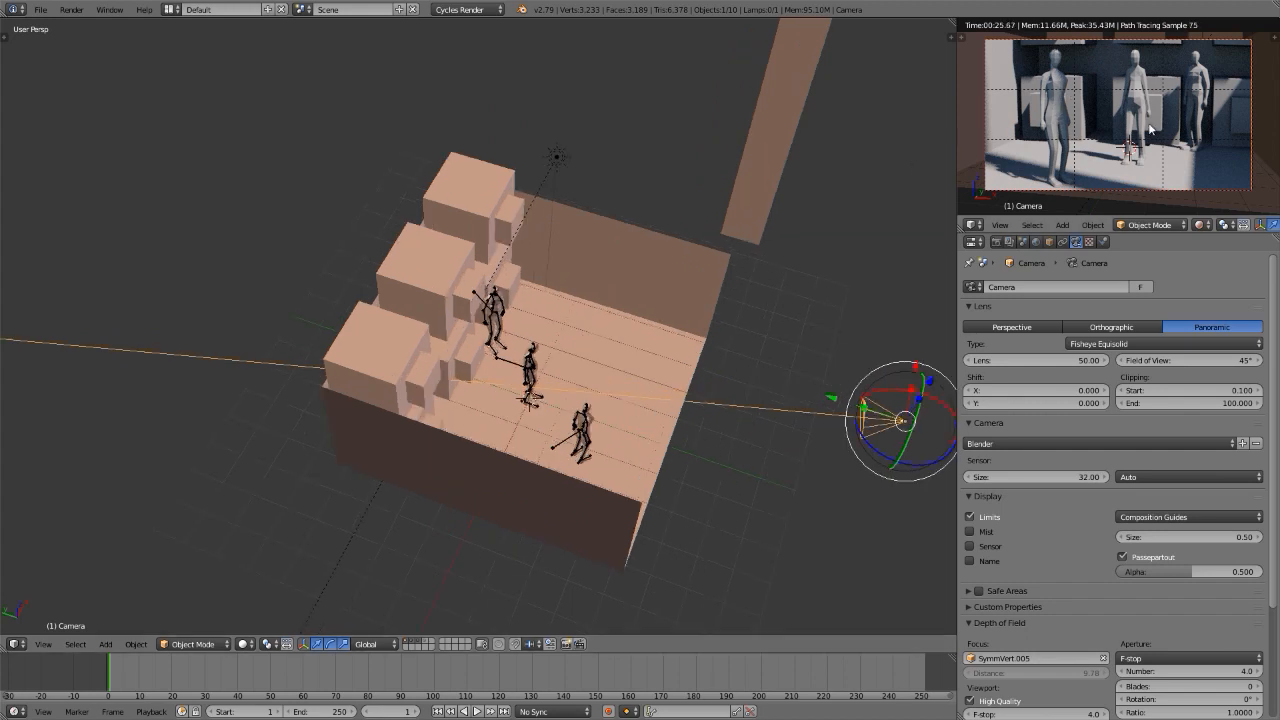
Step: Set the fisheye camera's lens focal length to 70 mm
{"action": "left_click", "coordinate": [1008, 361]}
{"action": "type", "text": "7"}
{"action": "key", "text": "Return"}
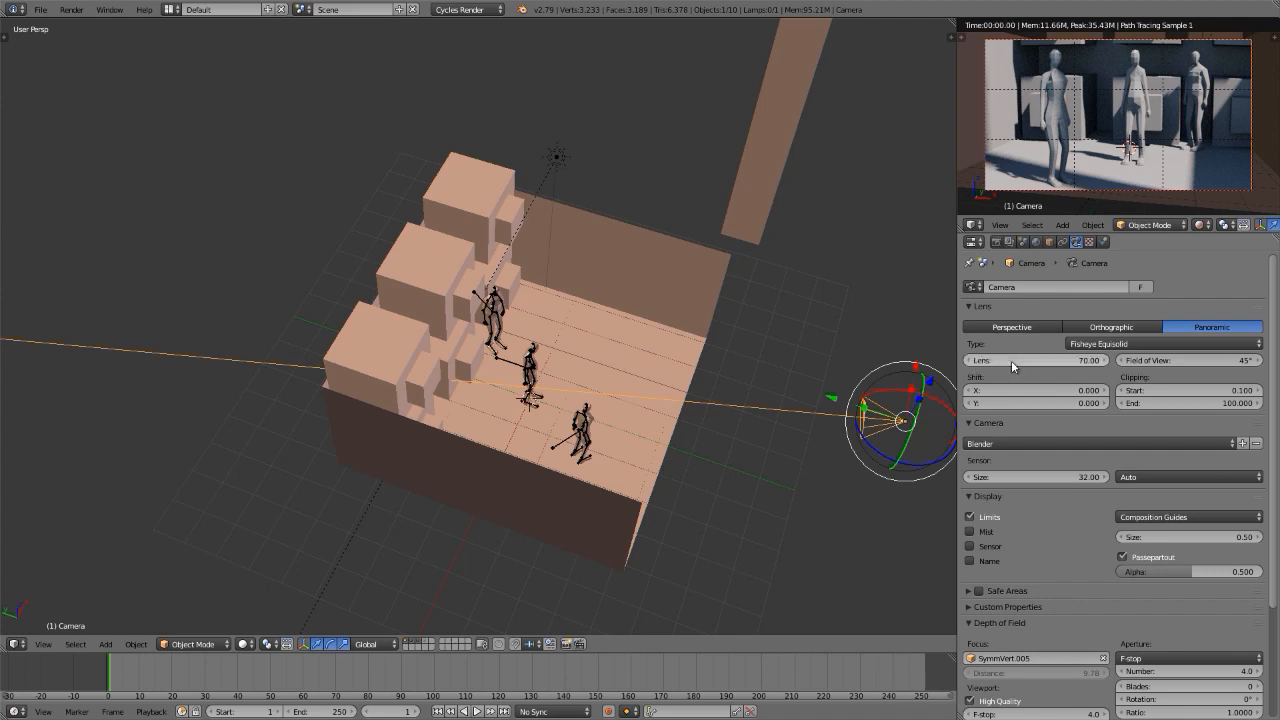
{"action": "middle_click_drag", "start_coordinate": [784, 390], "coordinate": [574, 370], "text": "shift"}
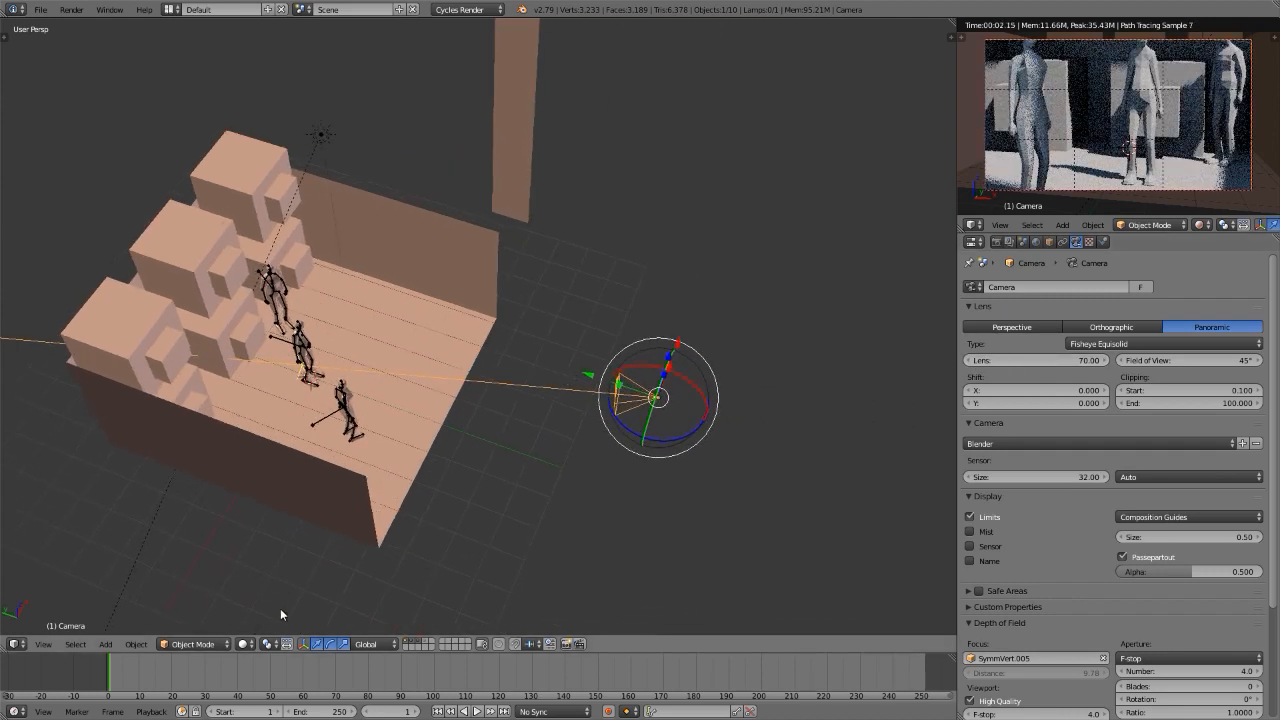
Step: Set the transform orientation to Local and move the camera farther back from the figures along its local Z axis
{"action": "left_click", "coordinate": [362, 644]}
{"action": "left_click", "coordinate": [366, 614]}
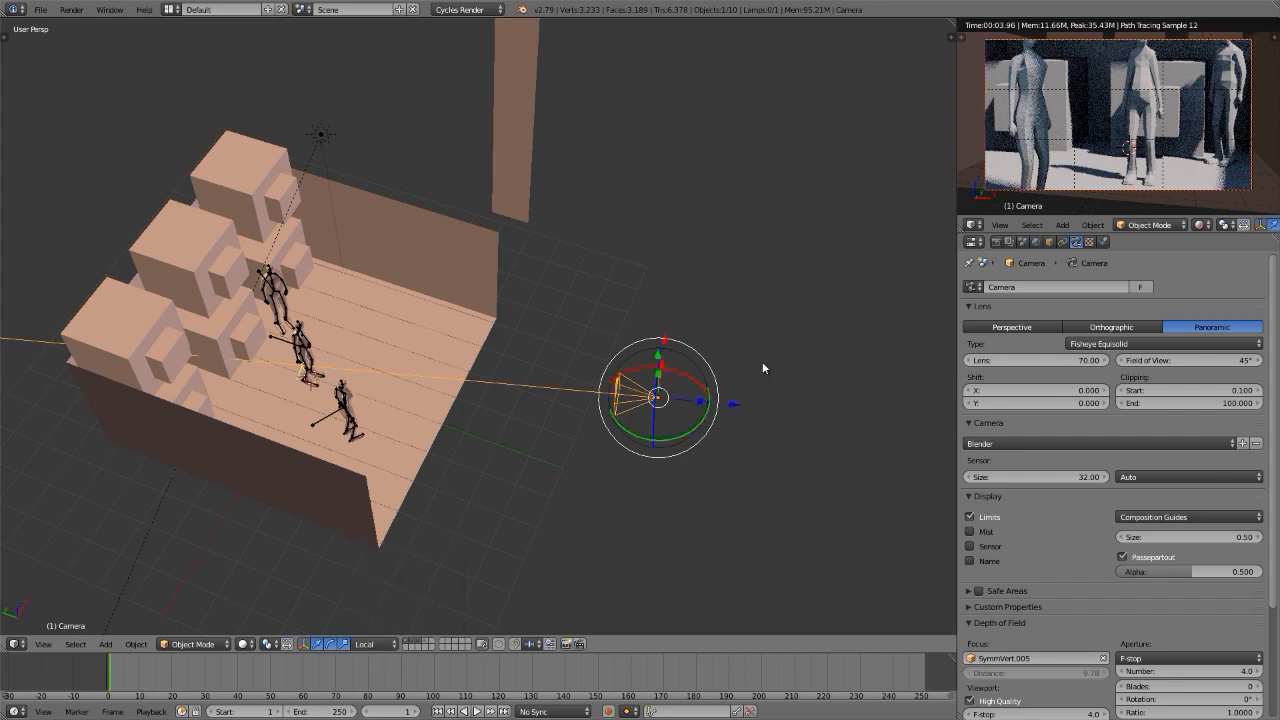
{"action": "left_click_drag", "start_coordinate": [736, 403], "coordinate": [865, 403]}
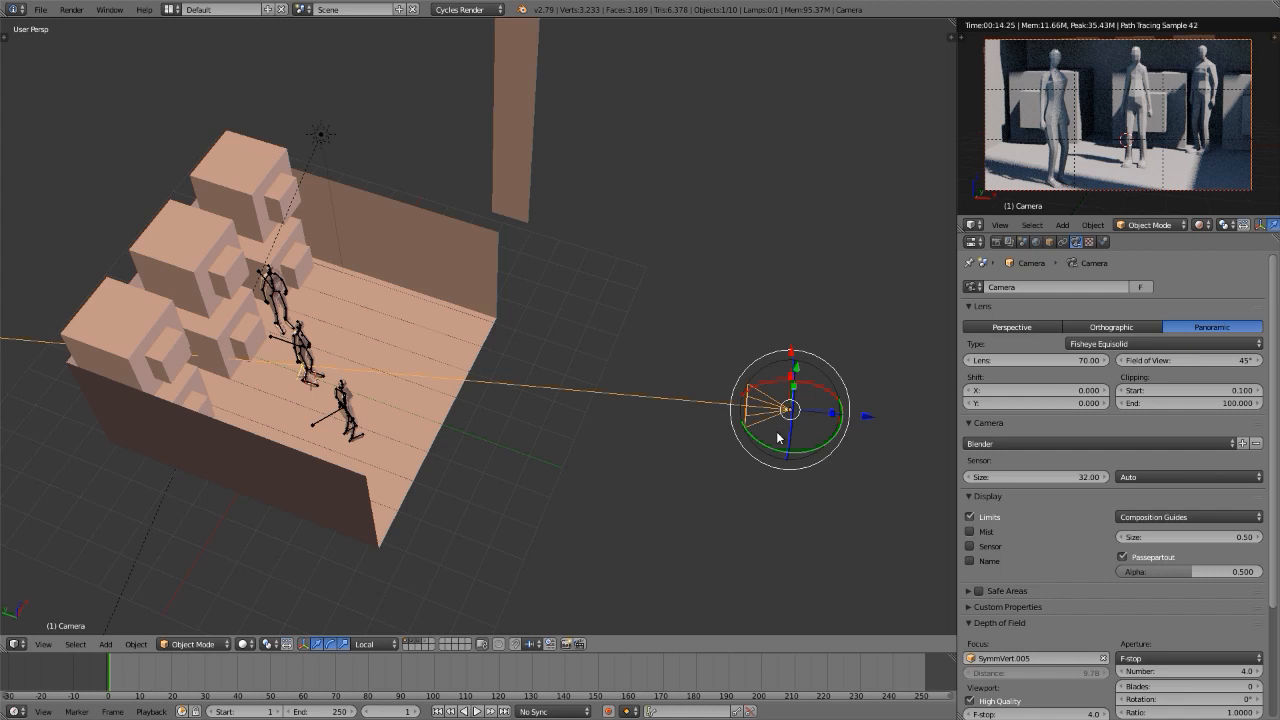
Step: Show layer 2 with the extra lamps as well and move the camera along its local Z axis close to the figures
{"action": "key", "text": "shift+2"}
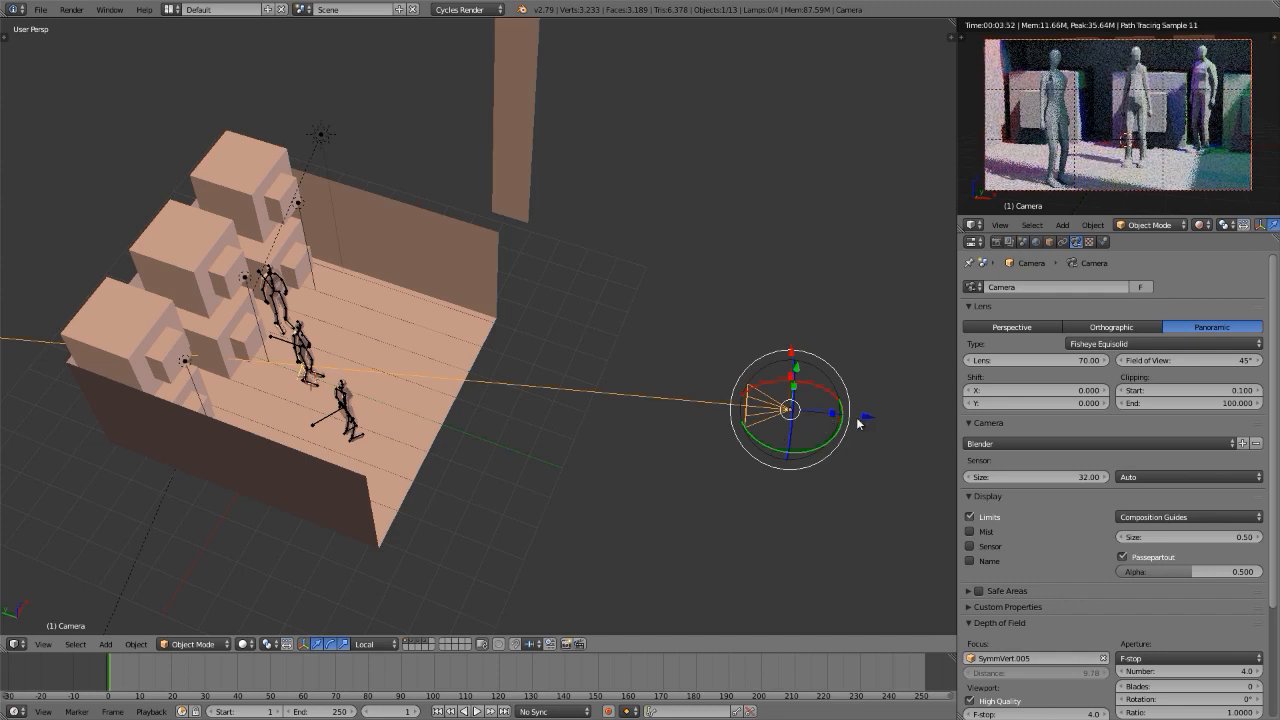
{"action": "left_click_drag", "start_coordinate": [865, 421], "coordinate": [628, 421]}
{"action": "left_click_drag", "start_coordinate": [500, 397], "coordinate": [500, 397]}
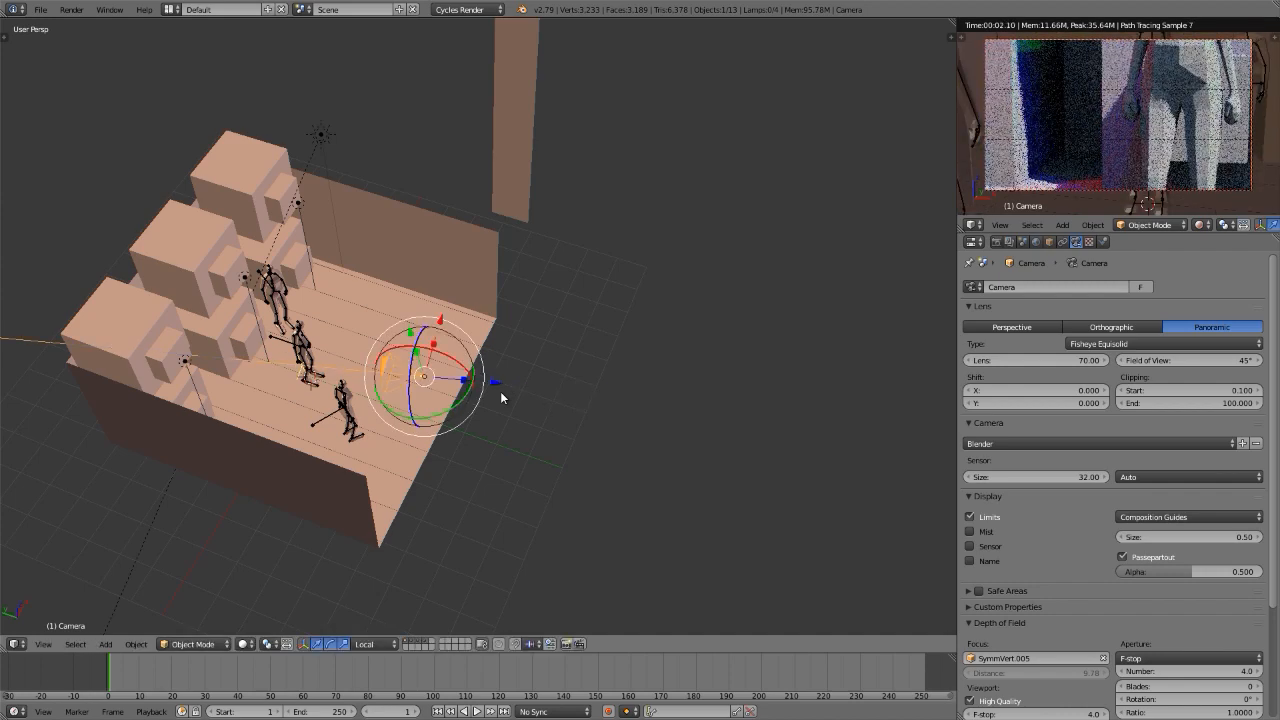
Step: Set the fisheye camera's lens to 35 mm and its Field of View to 180°
{"action": "left_click", "coordinate": [1054, 363]}
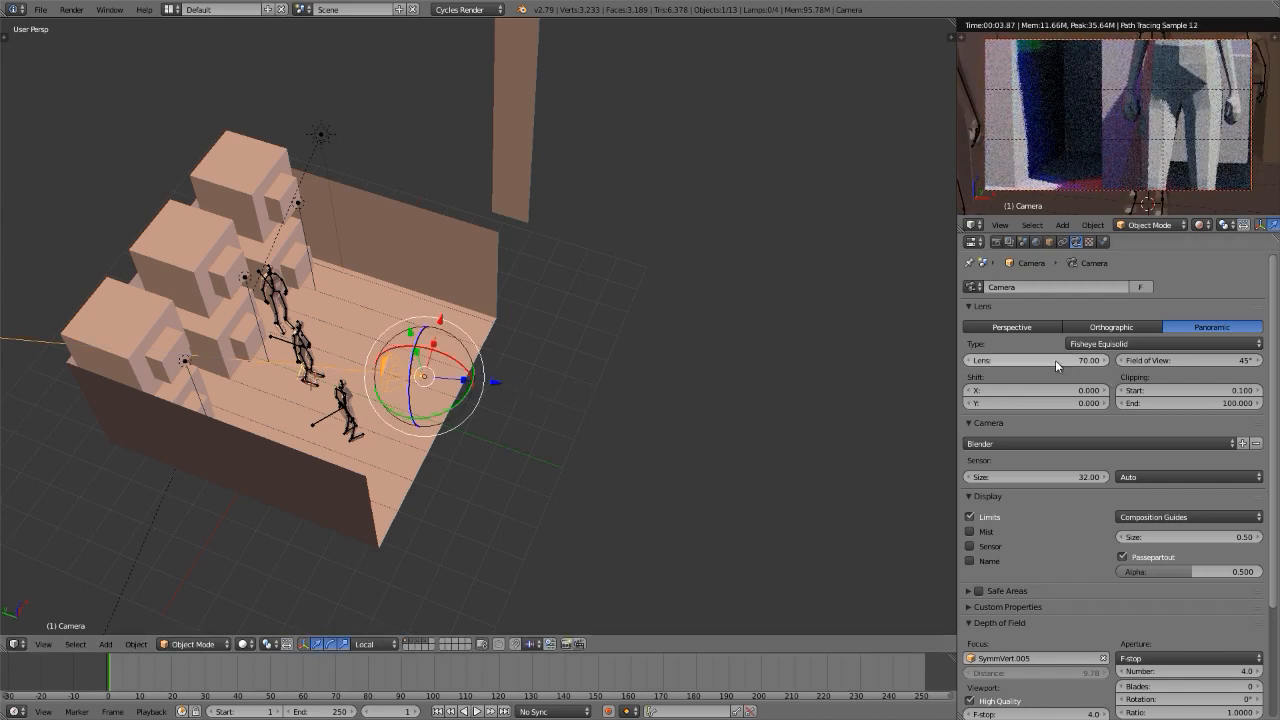
{"action": "type", "text": "35"}
{"action": "key", "text": "Return"}
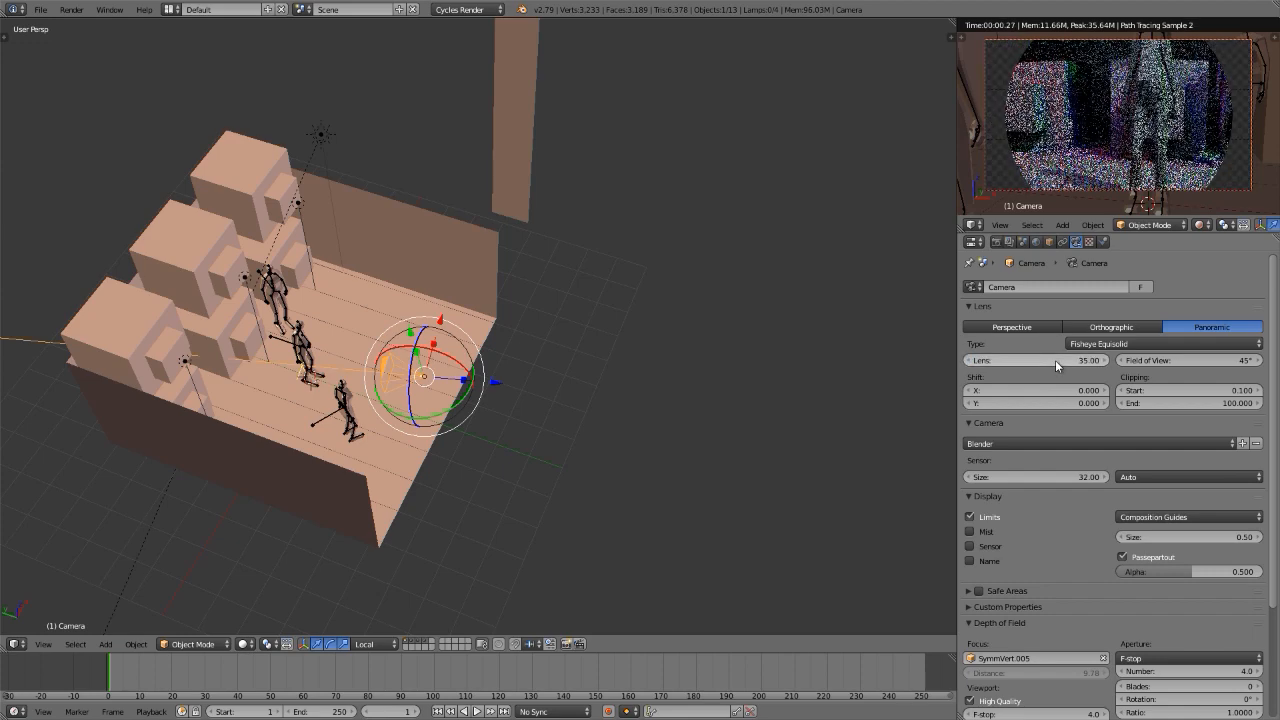
{"action": "left_click", "coordinate": [1190, 360]}
{"action": "type", "text": "180"}
{"action": "key", "text": "Return"}
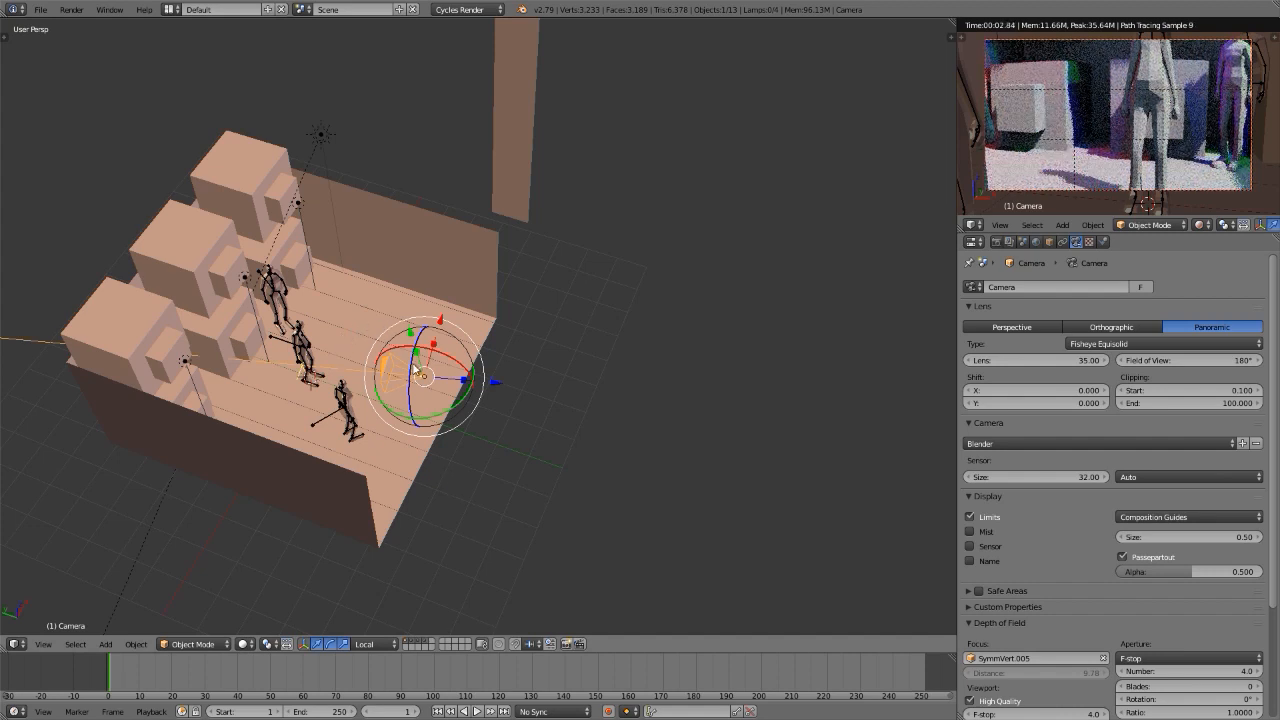
Step: Pull the camera back to the room's open edge and tilt it up about 8° around its local X axis
{"action": "left_click_drag", "start_coordinate": [499, 380], "coordinate": [566, 388]}
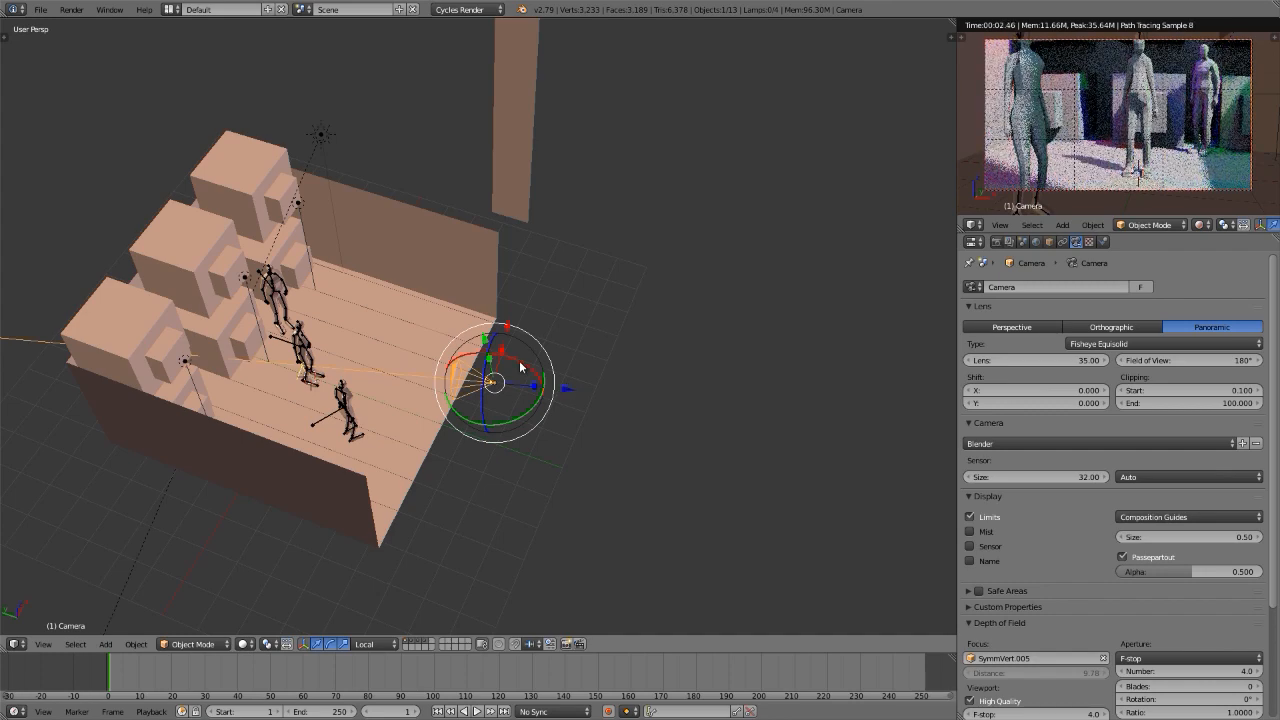
{"action": "key", "text": "r"}
{"action": "key", "text": "x"}
{"action": "key", "text": "x"}
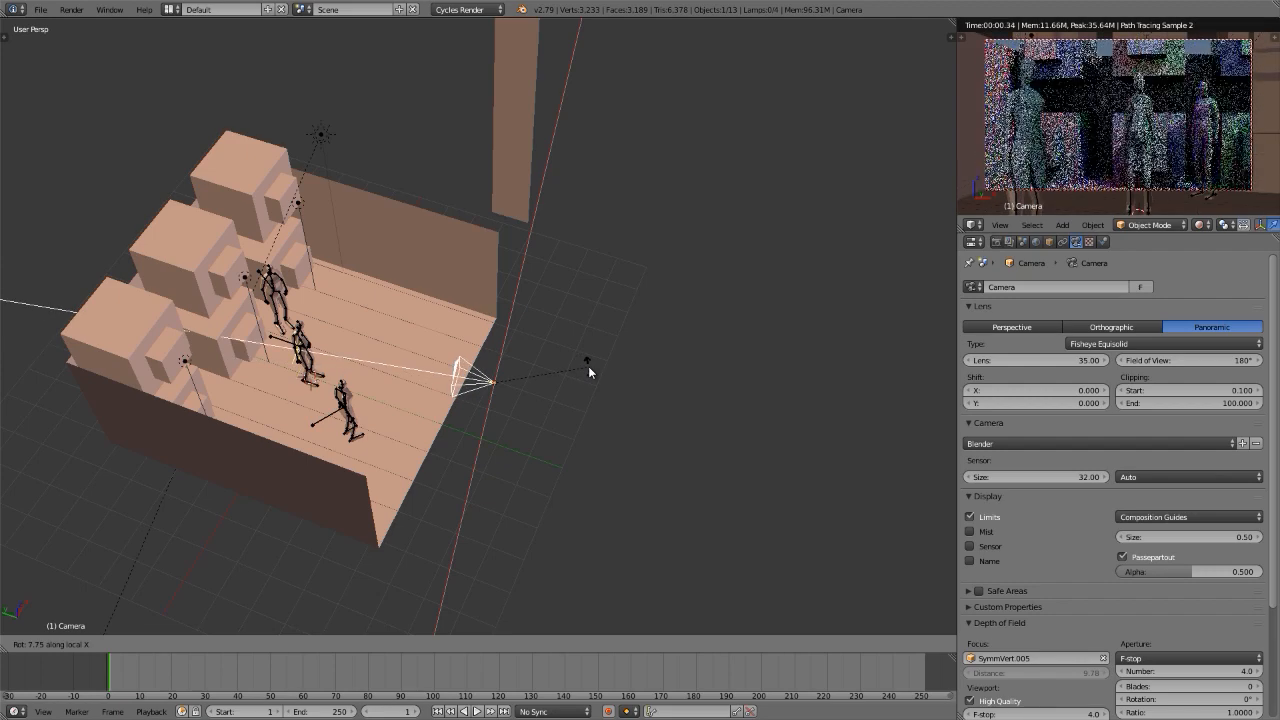
{"action": "left_click", "coordinate": [588, 371]}
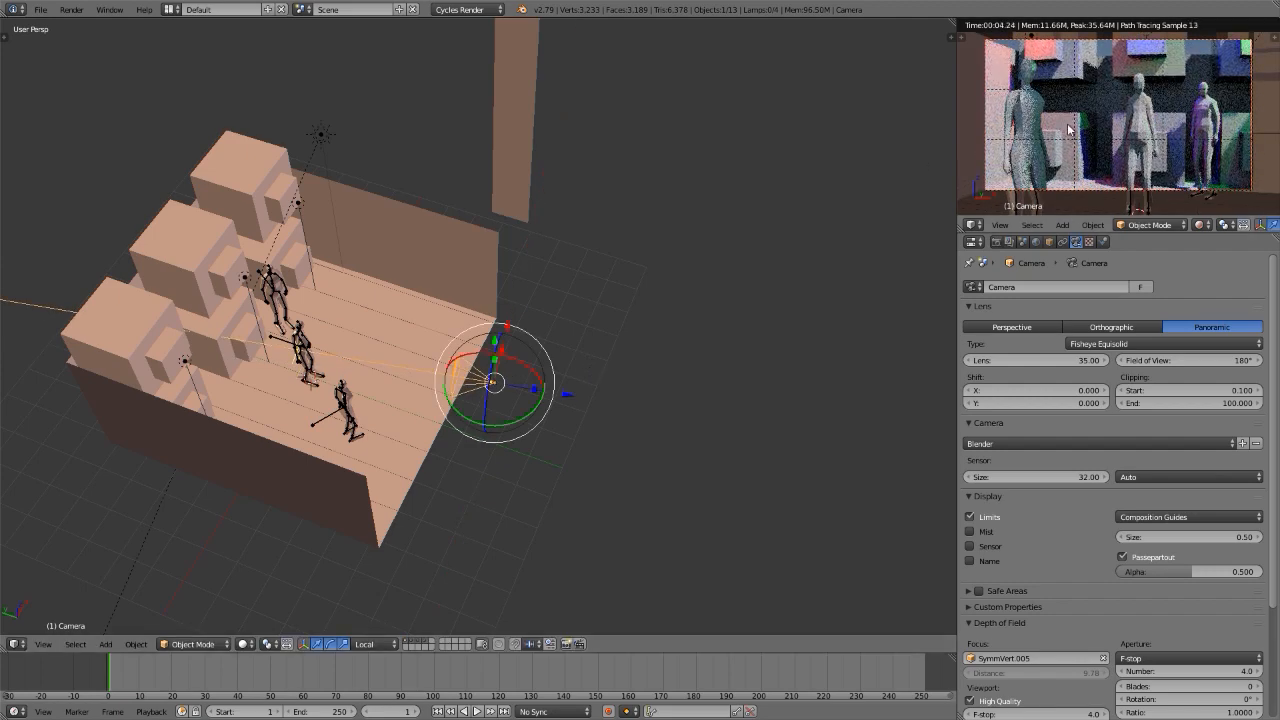
Step: Examine the enlarged rendered camera view, then restore the layout and return the small viewport to solid shading
{"action": "key", "text": "ctrl+Up"}
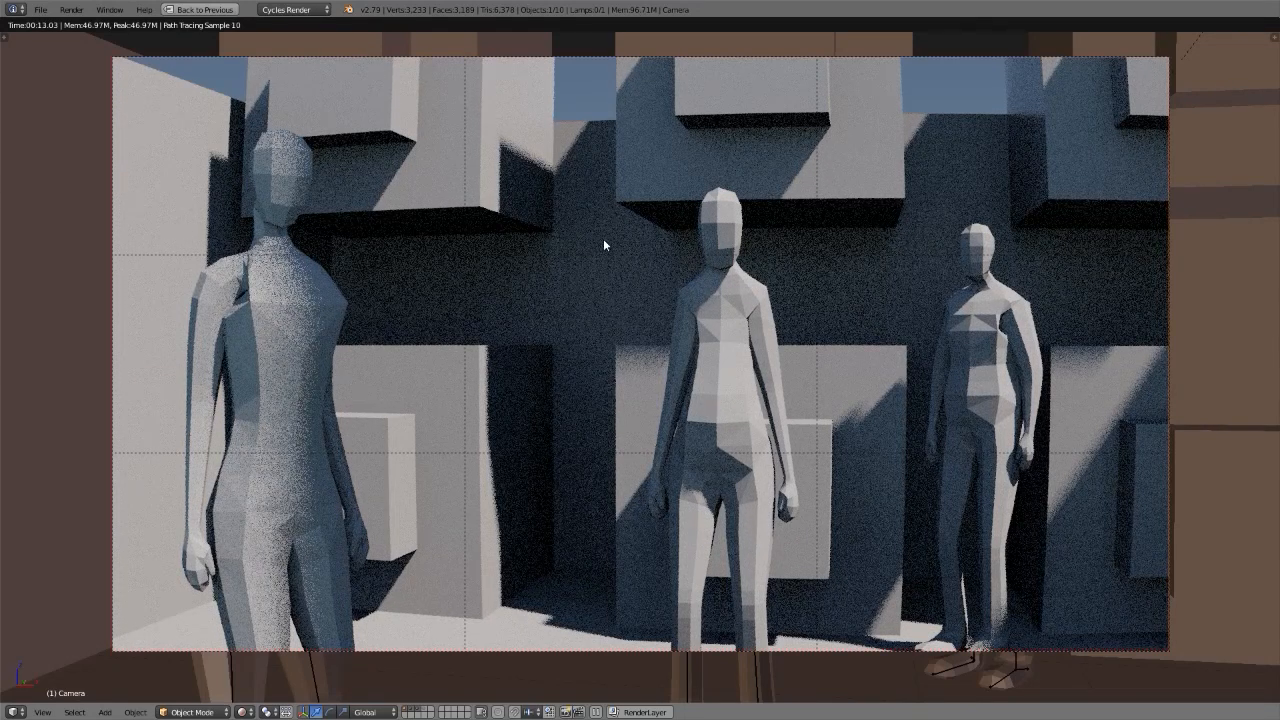
{"action": "scroll", "coordinate": [603, 245], "scroll_direction": "down", "scroll_amount": 1}
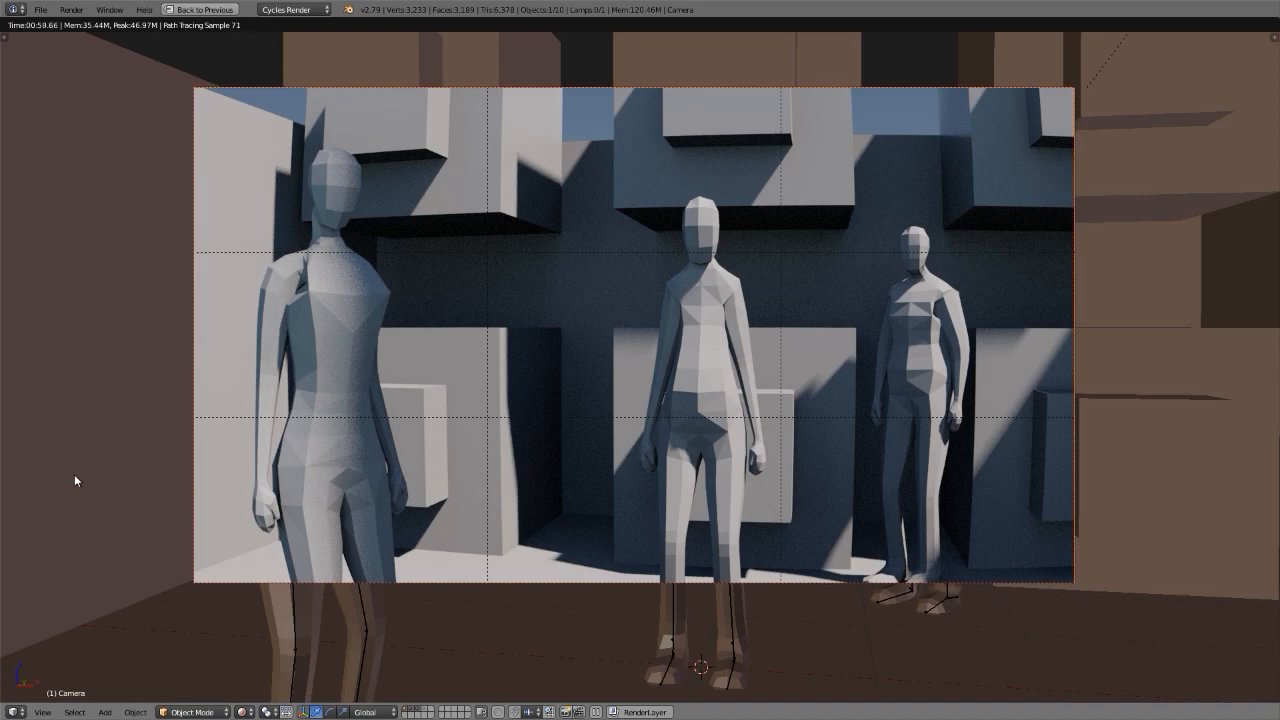
{"action": "key", "text": "ctrl+Up"}
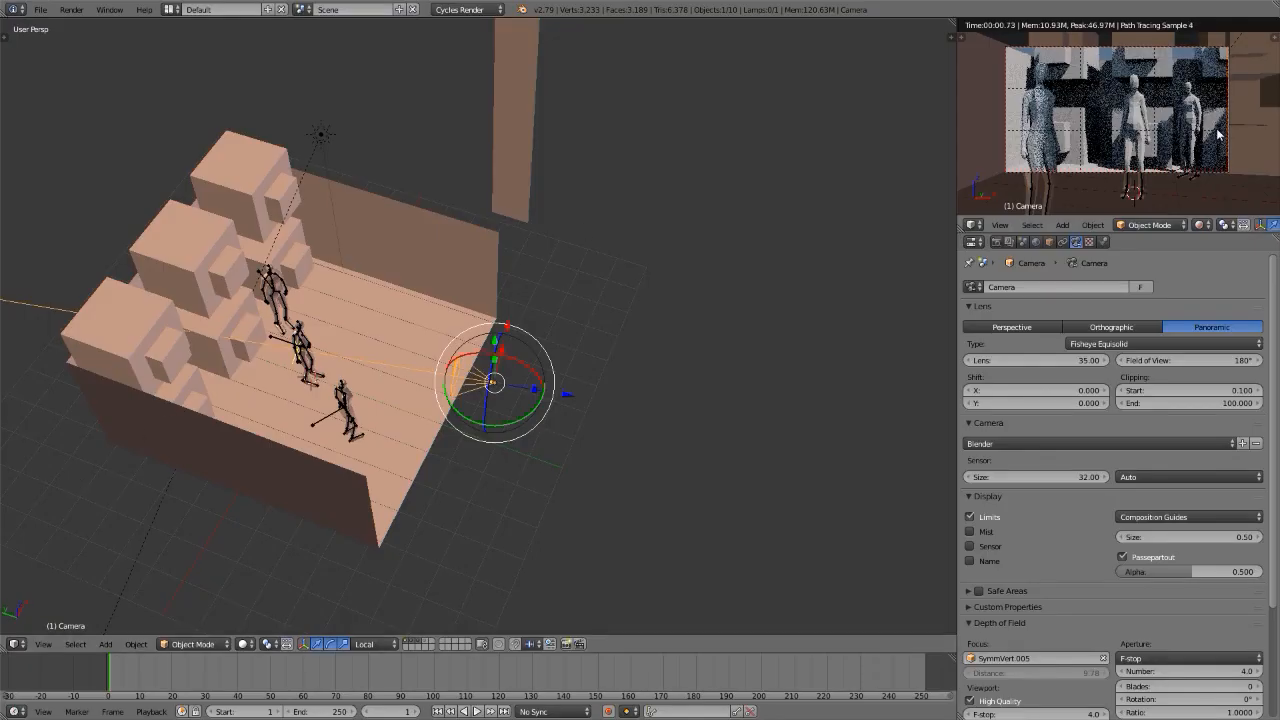
{"action": "key", "text": "shift+z"}
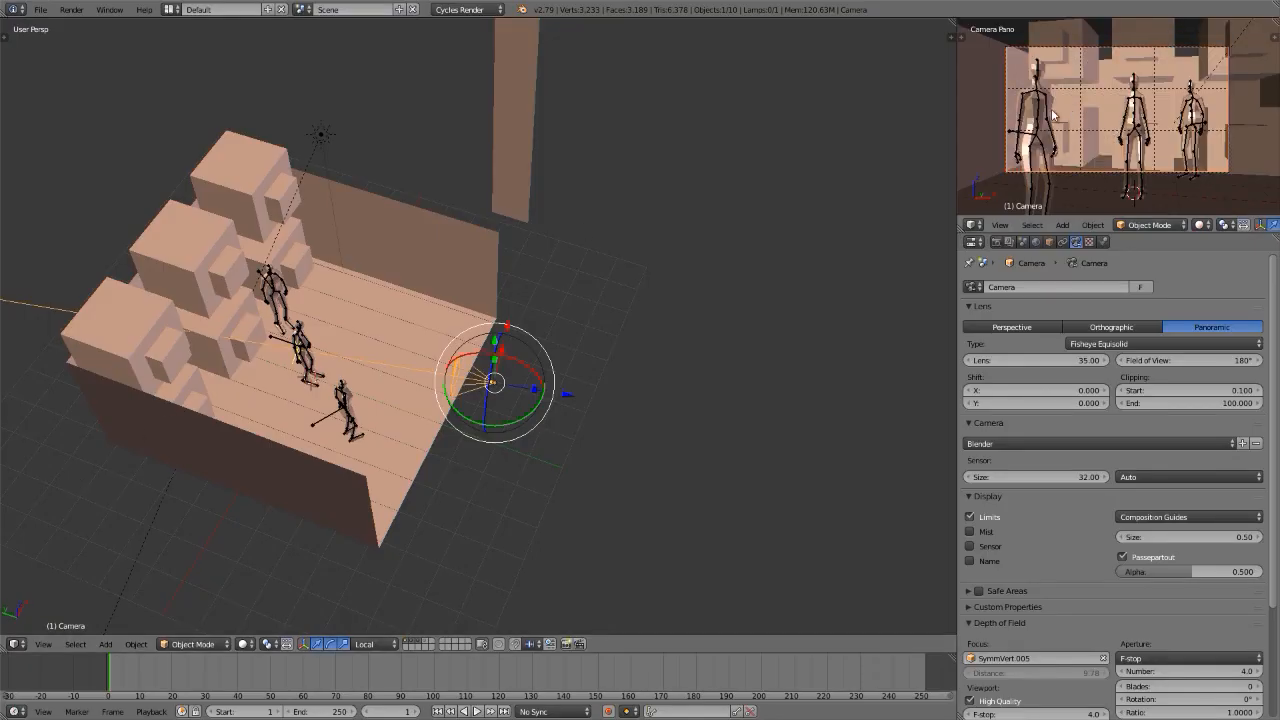
Step: Select the middle figure's mesh, isolate the figures' layer, and view the three figures up close in the enlarged viewport
{"action": "right_click", "coordinate": [1135, 104]}
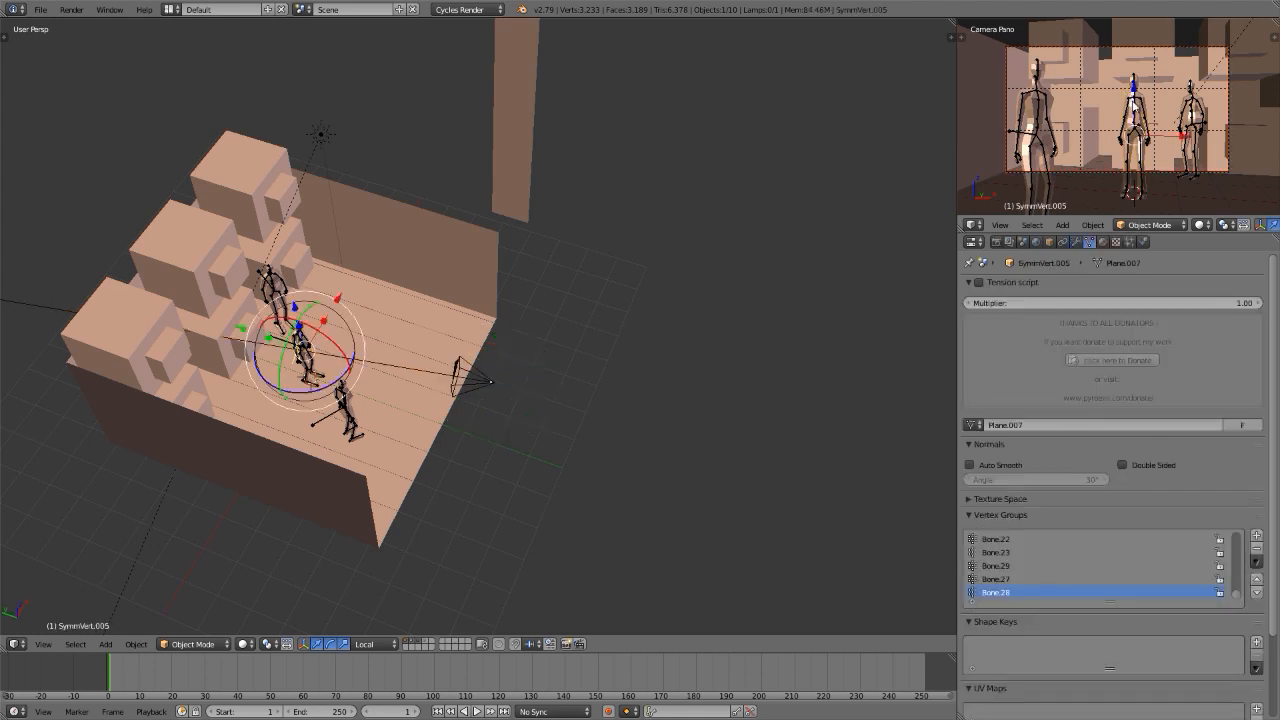
{"action": "key", "text": "1"}
{"action": "key", "text": "2"}
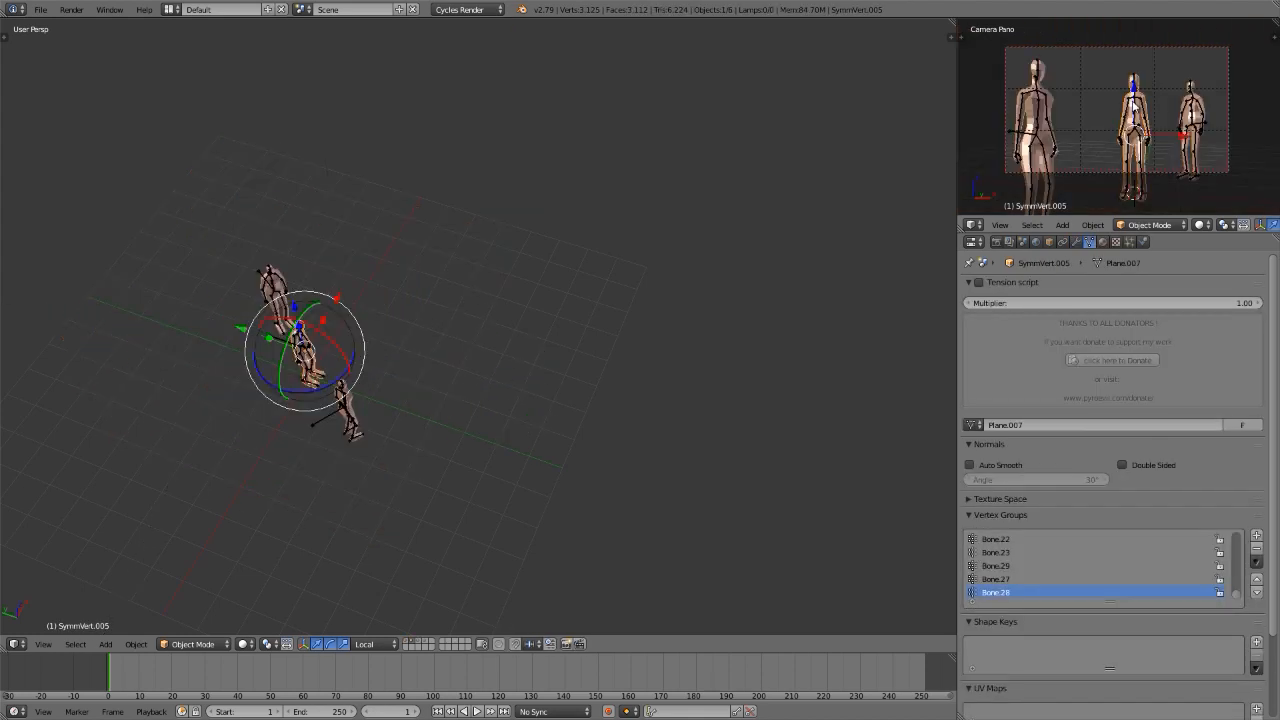
{"action": "key", "text": "KP_Decimal"}
{"action": "key", "text": "shift+space"}
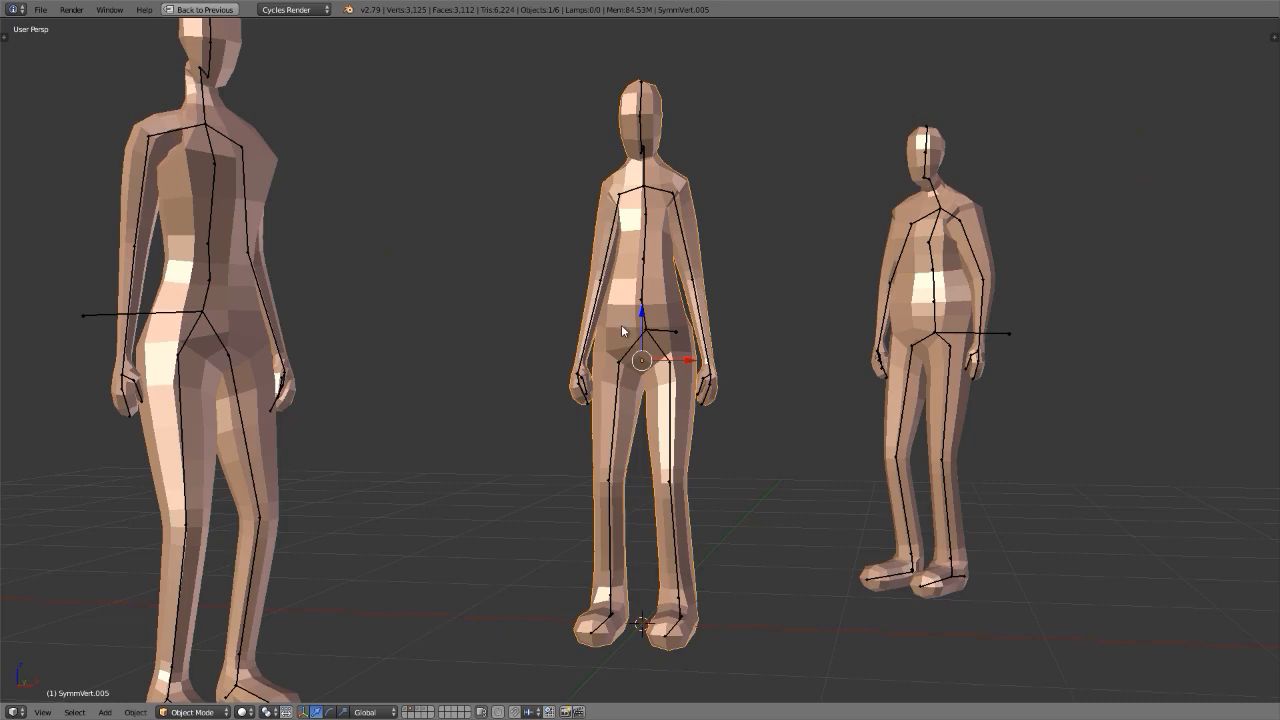
{"action": "middle_click_drag", "start_coordinate": [661, 287], "coordinate": [618, 298]}
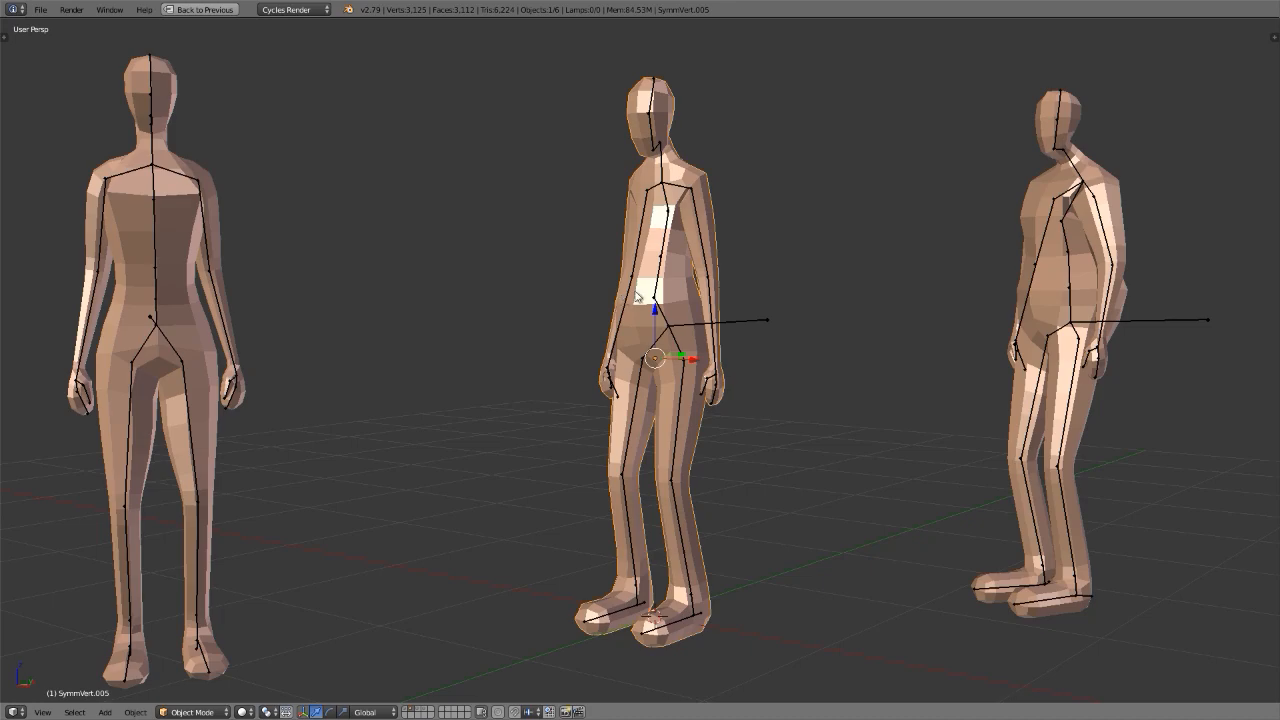
{"action": "mouse_move", "coordinate": [640, 334]}
{"action": "middle_mouse_down"}
{"action": "mouse_move", "coordinate": [658, 315]}
{"action": "mouse_move", "coordinate": [867, 332]}
{"action": "mouse_move", "coordinate": [642, 284]}
{"action": "mouse_move", "coordinate": [722, 335]}
{"action": "mouse_move", "coordinate": [640, 315]}
{"action": "middle_mouse_up"}
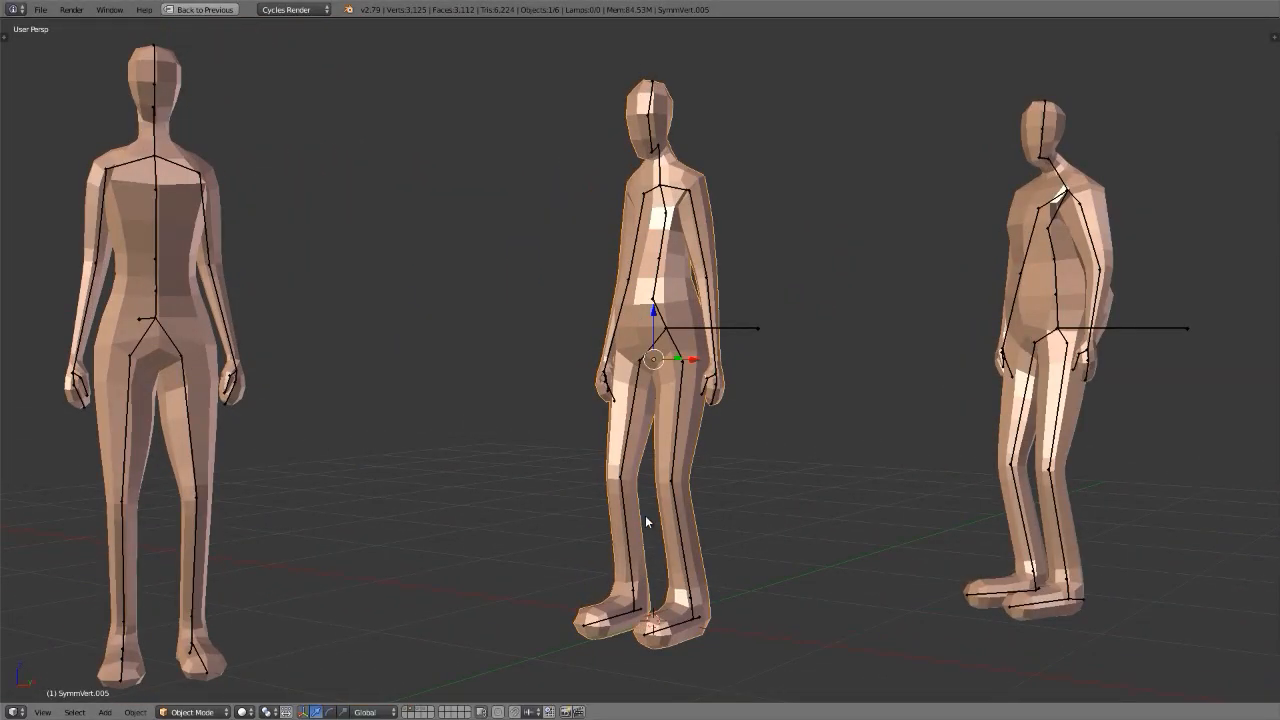
Step: Put the middle figure's armature in Pose Mode and bend one lower leg backward by rotating its shin bone
{"action": "right_click", "coordinate": [678, 507]}
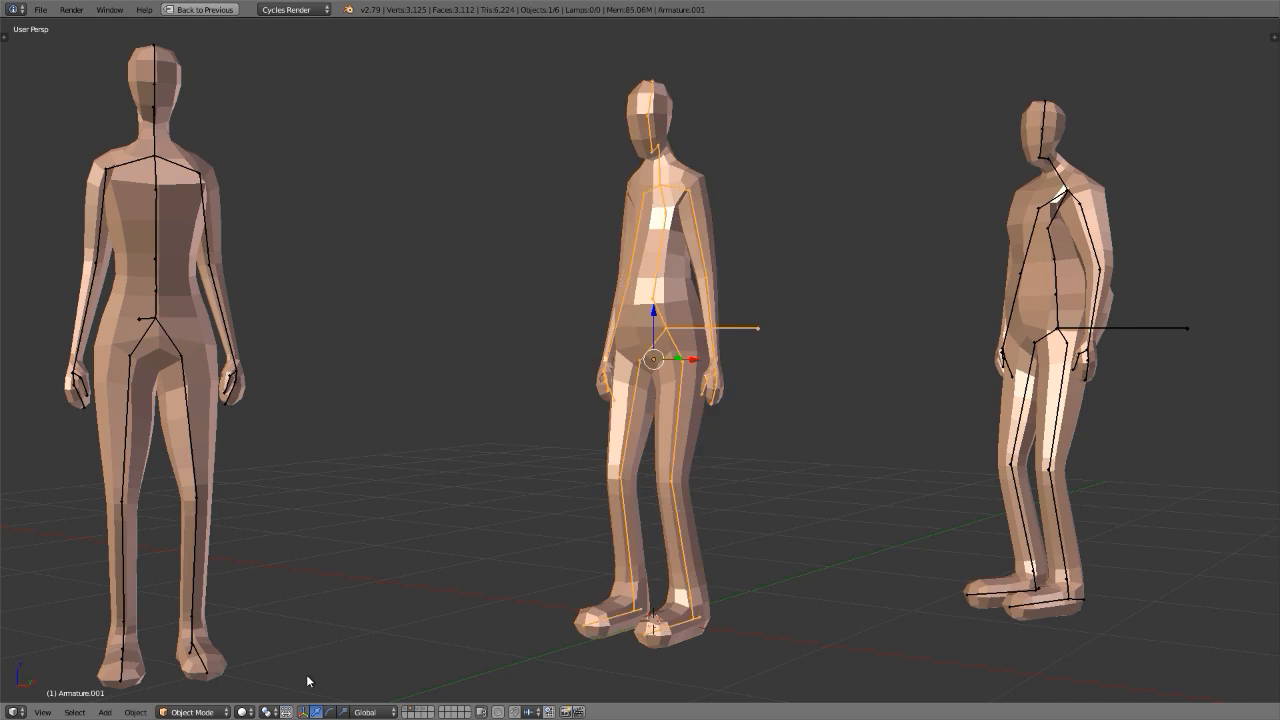
{"action": "left_click", "coordinate": [192, 713]}
{"action": "left_click", "coordinate": [196, 668]}
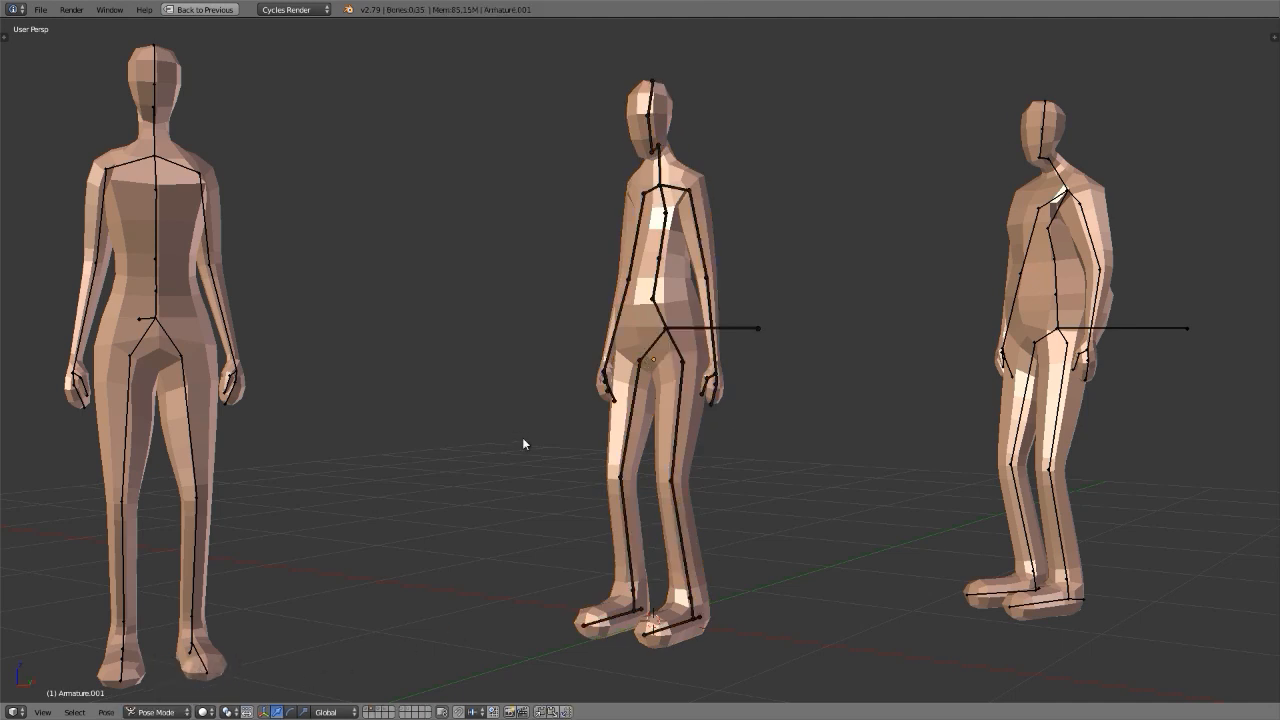
{"action": "right_click", "coordinate": [678, 528]}
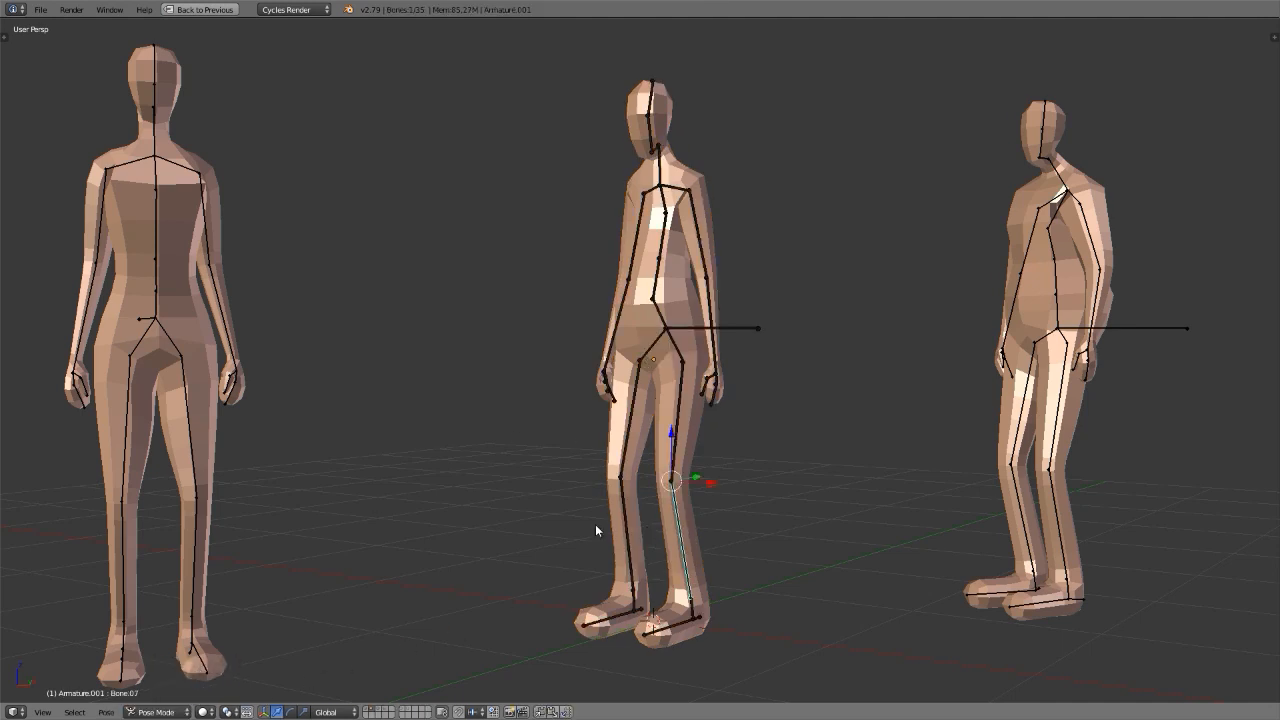
{"action": "left_click", "coordinate": [290, 712], "text": "shift"}
{"action": "left_click_drag", "start_coordinate": [652, 464], "coordinate": [646, 515]}
Step: Raise the middle figure's forearm and turn its head by rotating the arm and neck bones
{"action": "right_click", "coordinate": [622, 314]}
{"action": "left_click_drag", "start_coordinate": [602, 273], "coordinate": [700, 232]}
{"action": "right_click", "coordinate": [665, 167]}
{"action": "middle_click_drag", "start_coordinate": [664, 167], "coordinate": [628, 206]}
{"action": "left_click_drag", "start_coordinate": [619, 196], "coordinate": [664, 198]}
{"action": "middle_click_drag", "start_coordinate": [664, 287], "coordinate": [642, 243]}
Step: Clear the rotation of all bones in the middle figure's armature and return to Object Mode
{"action": "key", "text": "a"}
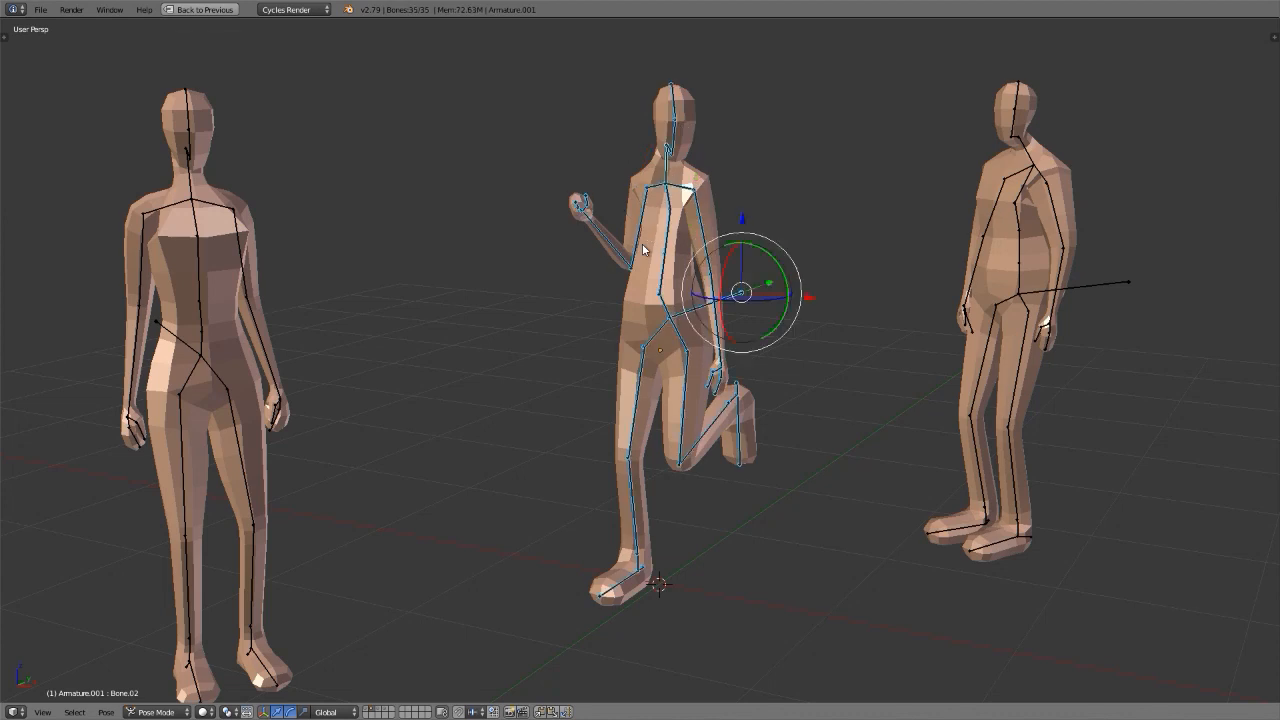
{"action": "key", "text": "alt+r"}
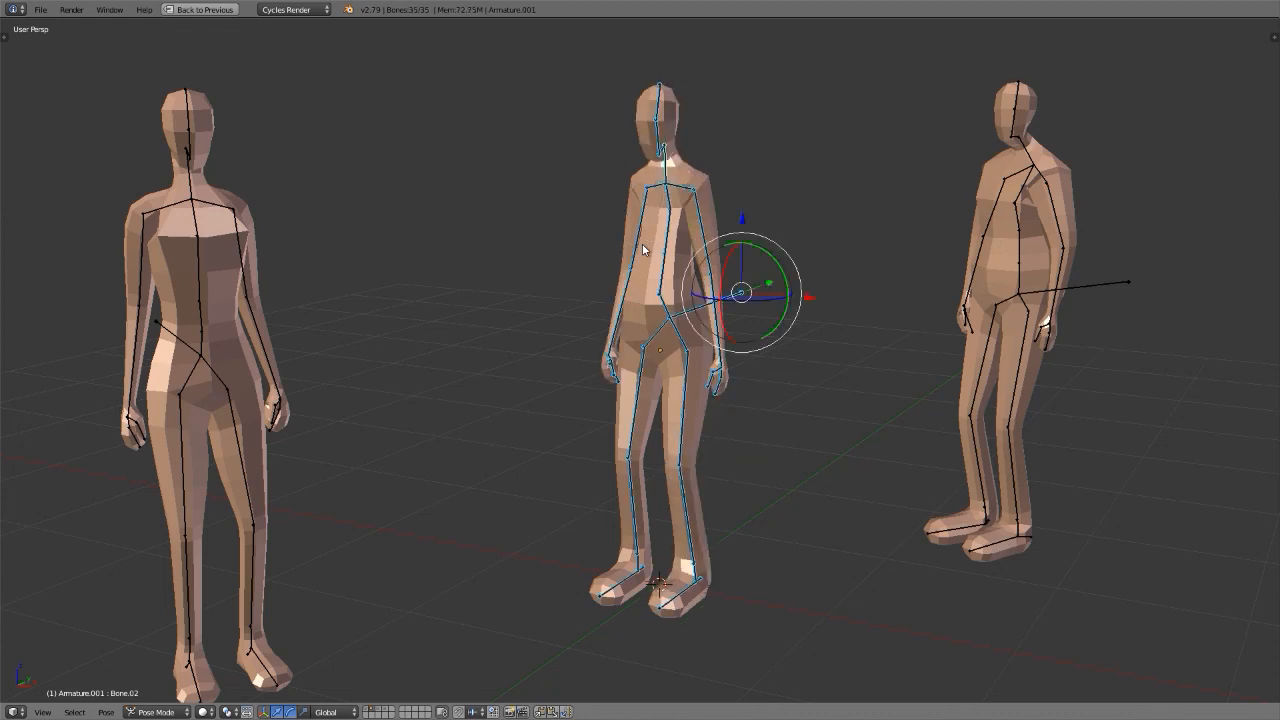
{"action": "key", "text": "a"}
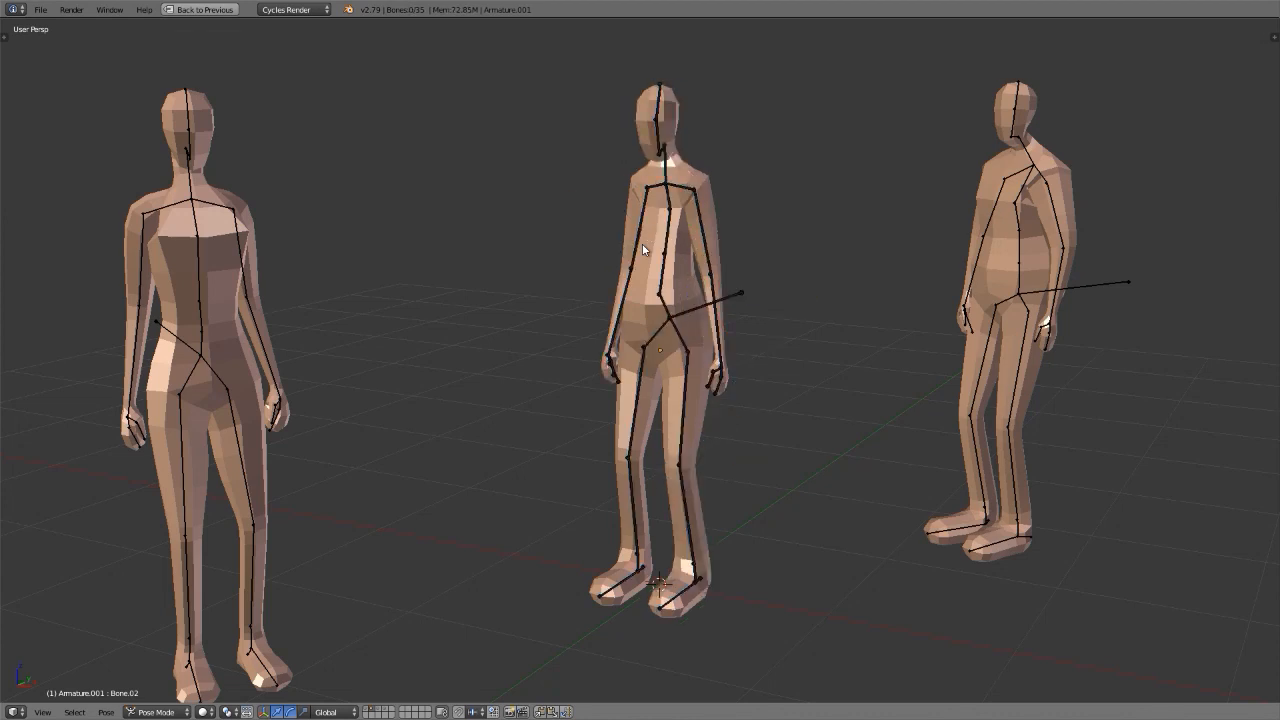
{"action": "left_click", "coordinate": [155, 712]}
{"action": "left_click", "coordinate": [155, 706]}
Step: Show the figures and lamps from the camera in an enlarged viewport with rendered shading
{"action": "key", "text": "ctrl+Up"}
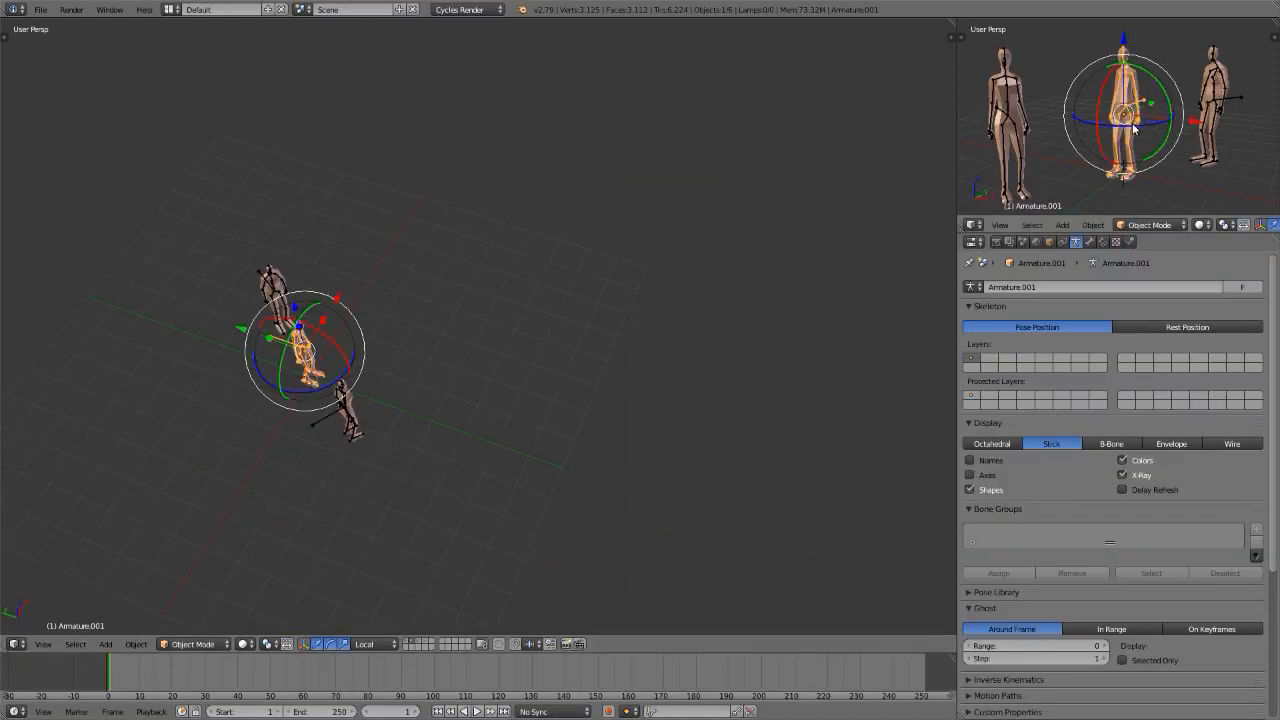
{"action": "key", "text": "KP_0"}
{"action": "key", "text": "F12"}
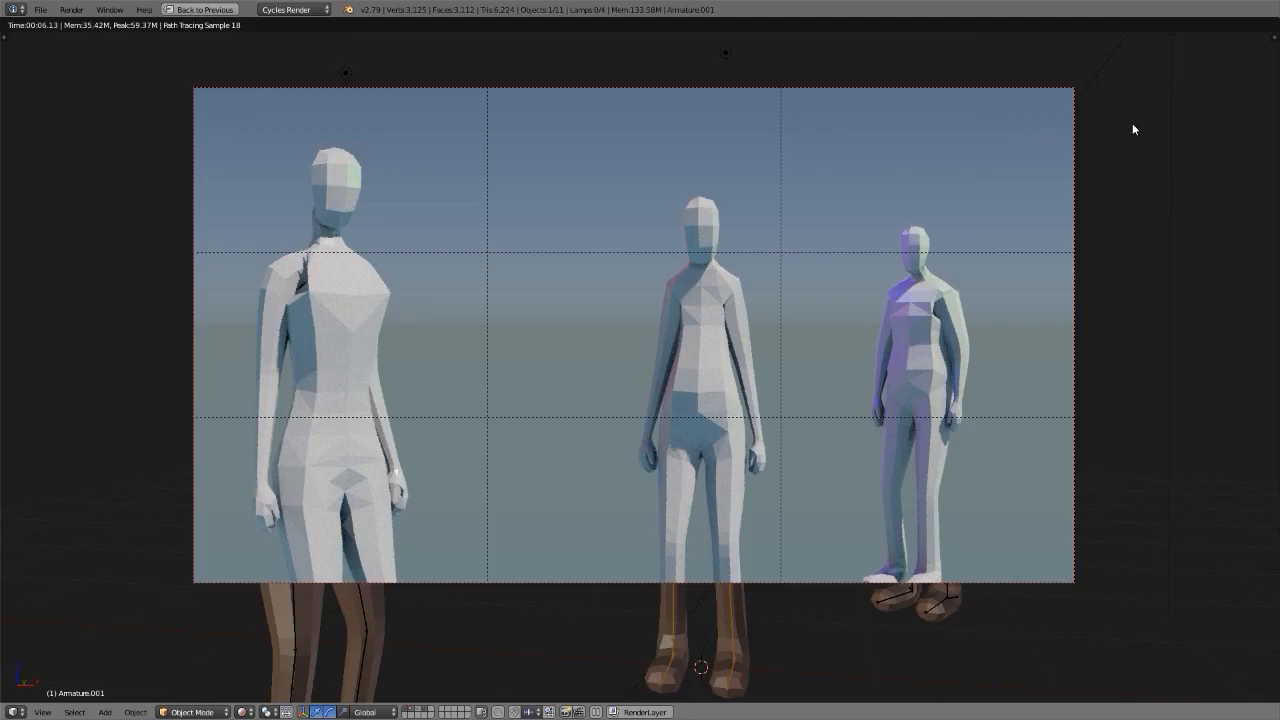